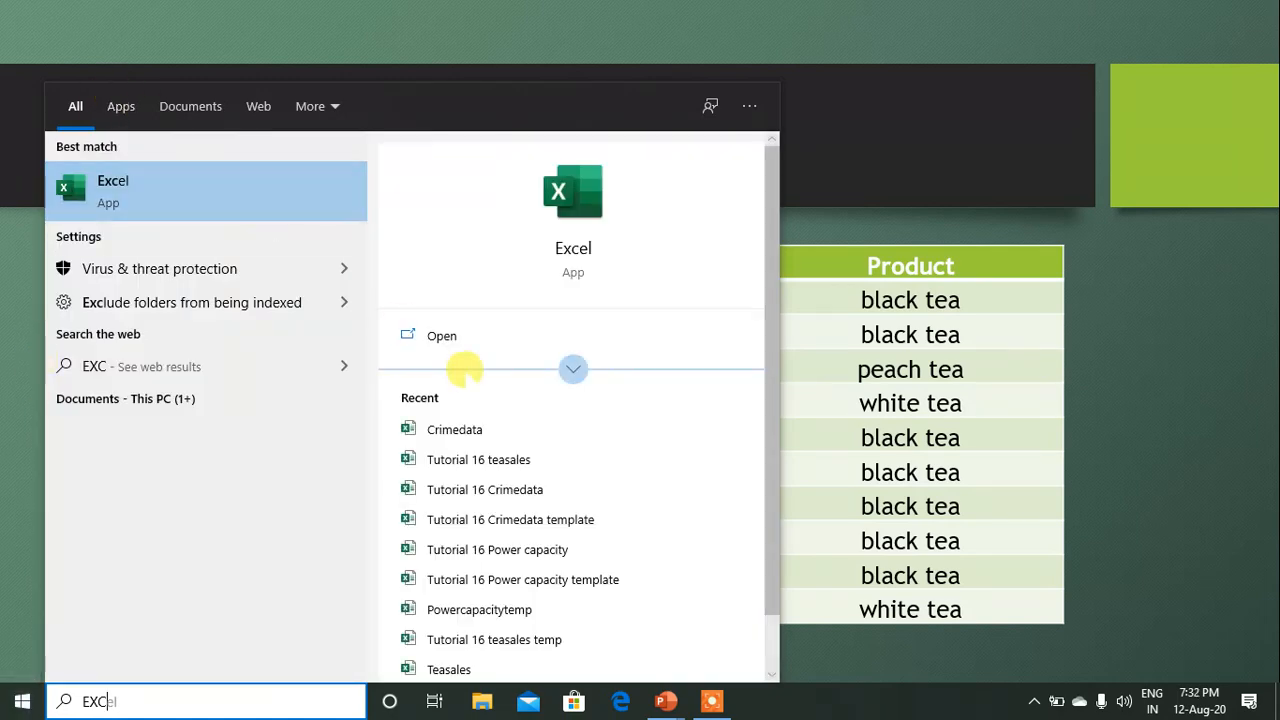
# Open the recent workbook Tutorial 16 teasales in Excel and maximize its window.
pyautogui.click(524, 458)
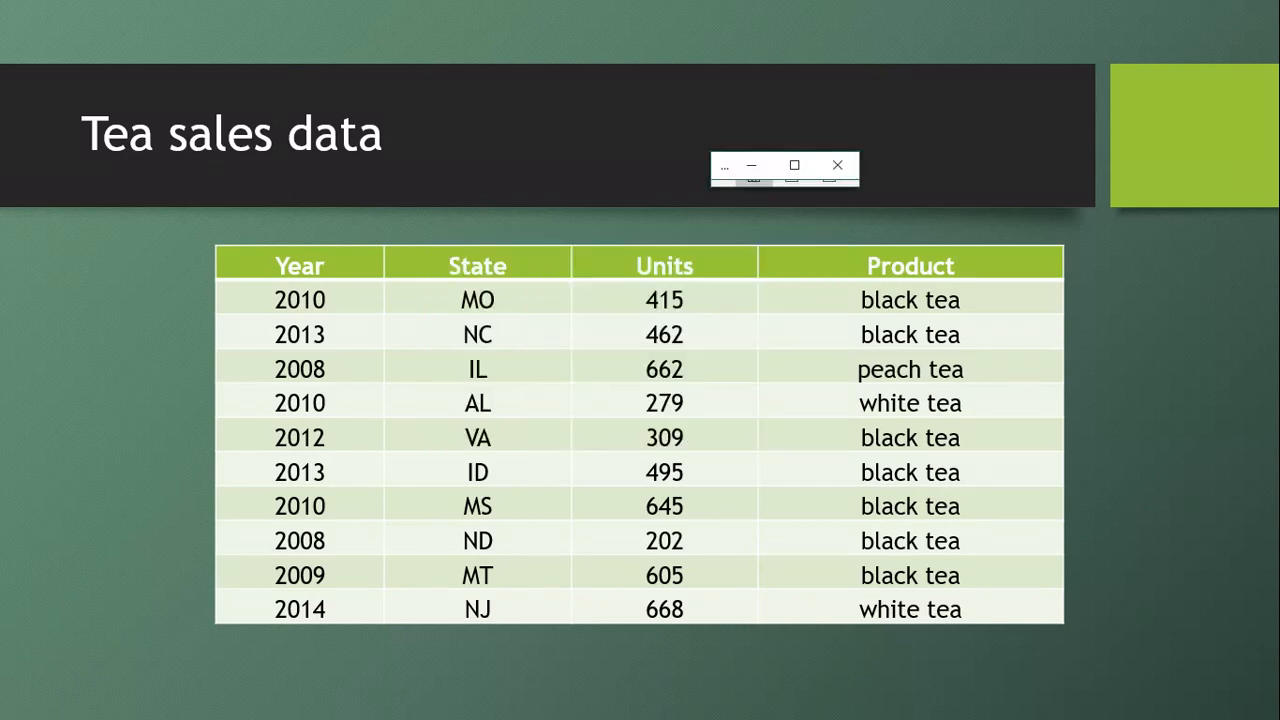
pyautogui.click(794, 167)
pyautogui.click(520, 407)
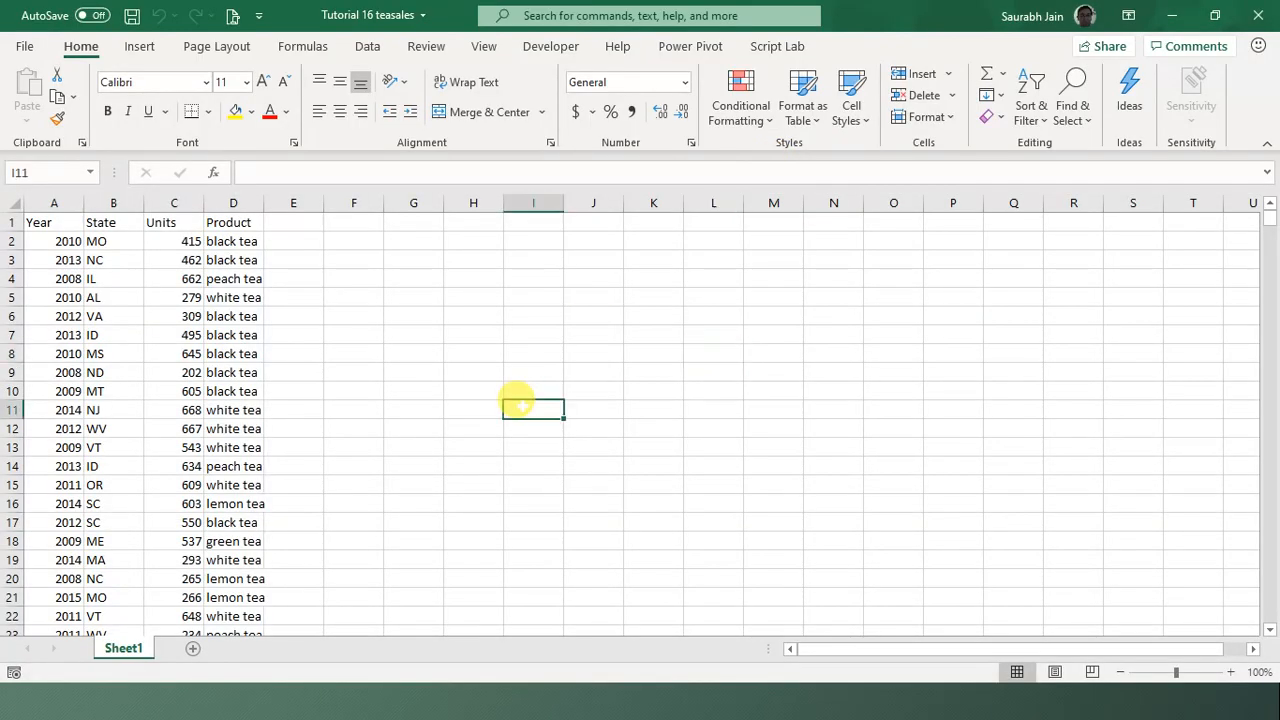
pyautogui.click(180, 370)
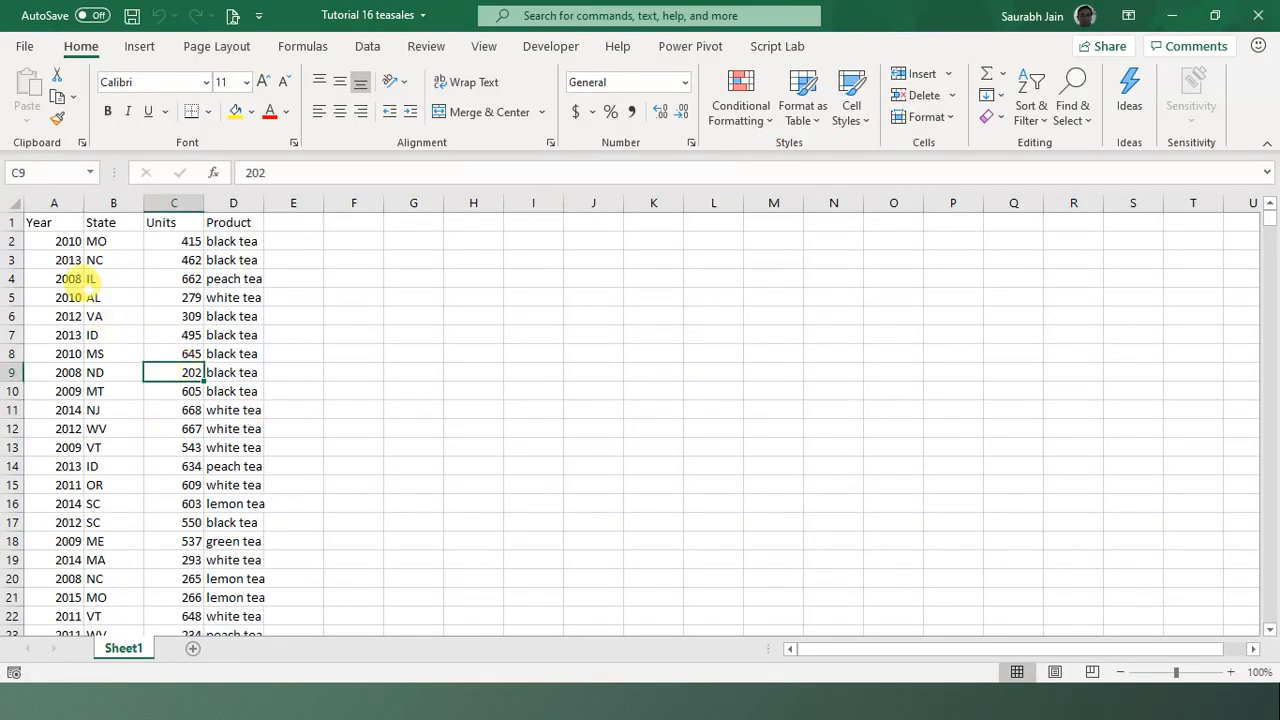
# Convert the tea sales data range A1:D1547 into a table with headers.
pyautogui.click(32, 227)
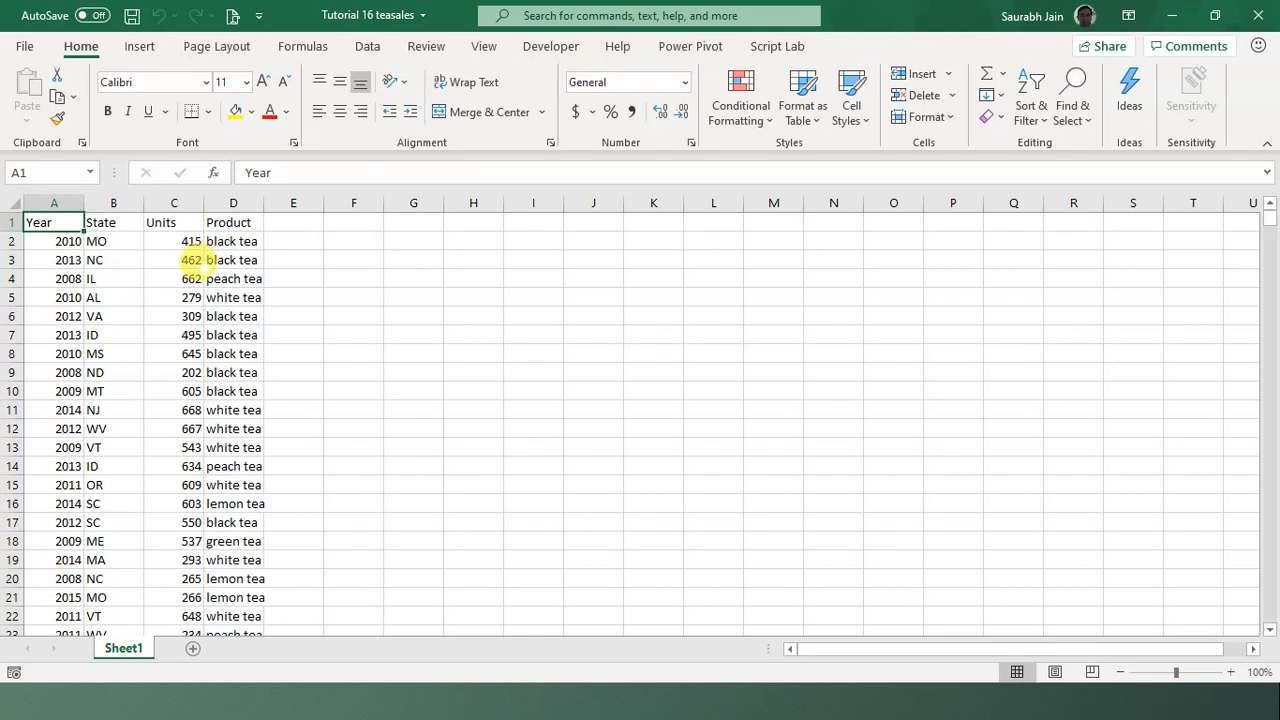
pyautogui.click(207, 278)
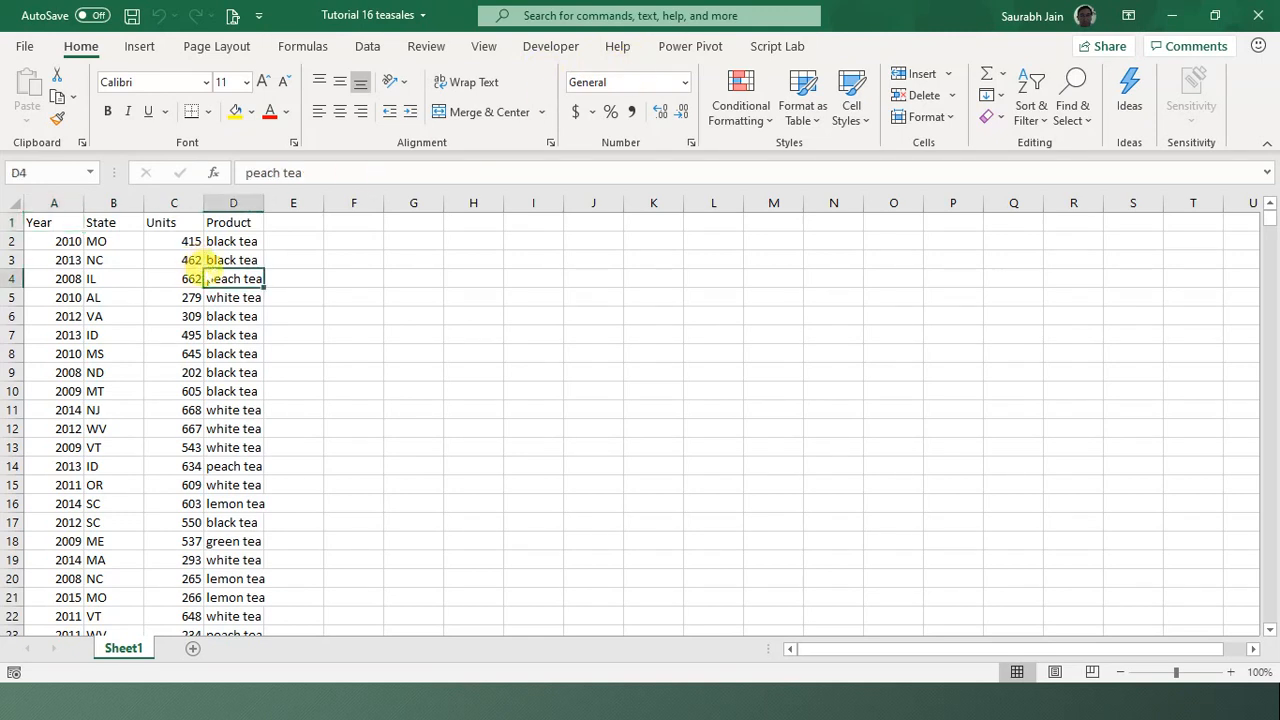
pyautogui.hotkey('ctrl', 't')
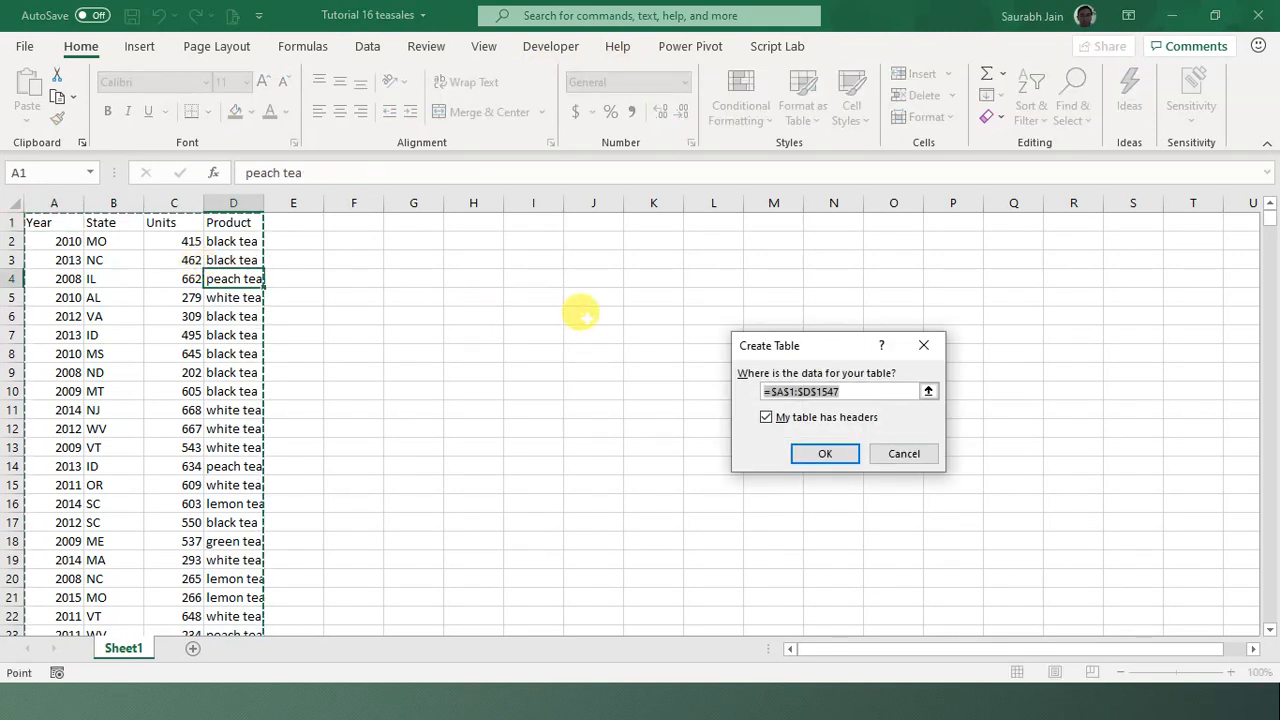
pyautogui.click(830, 450)
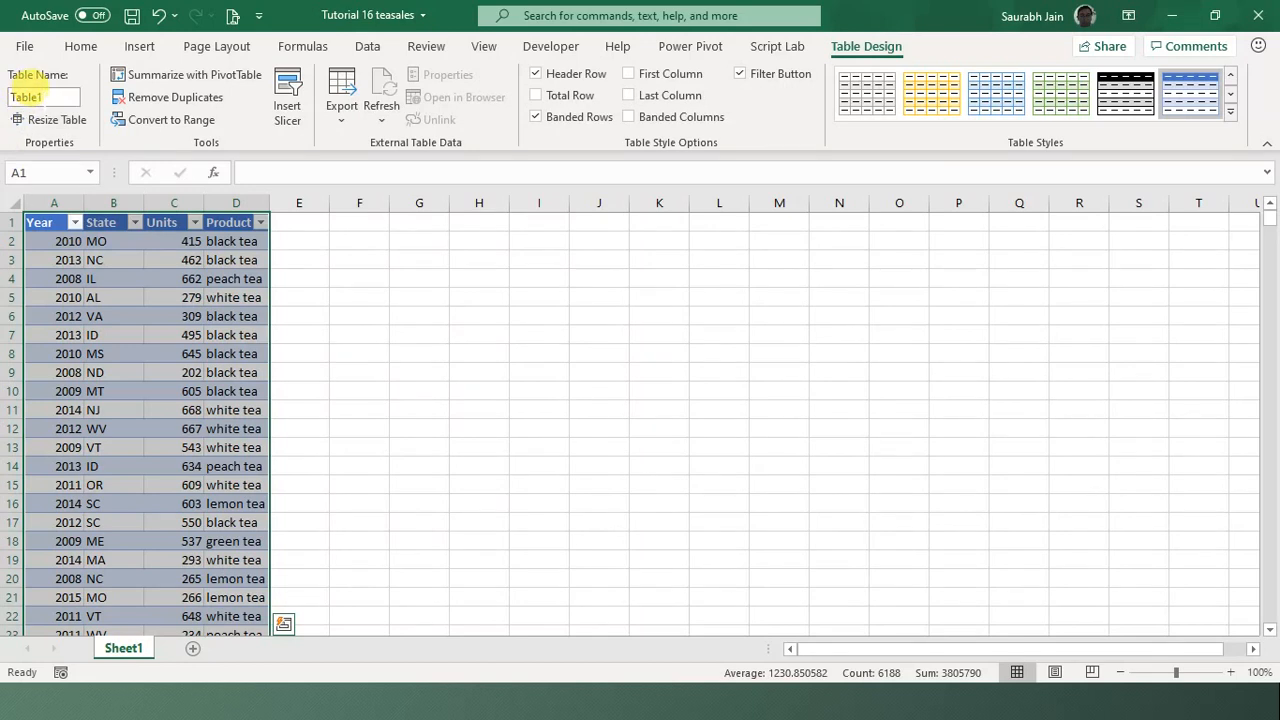
# Try to rename the new table as tEASALES.
pyautogui.click(30, 96)
pyautogui.write('tEASALES')
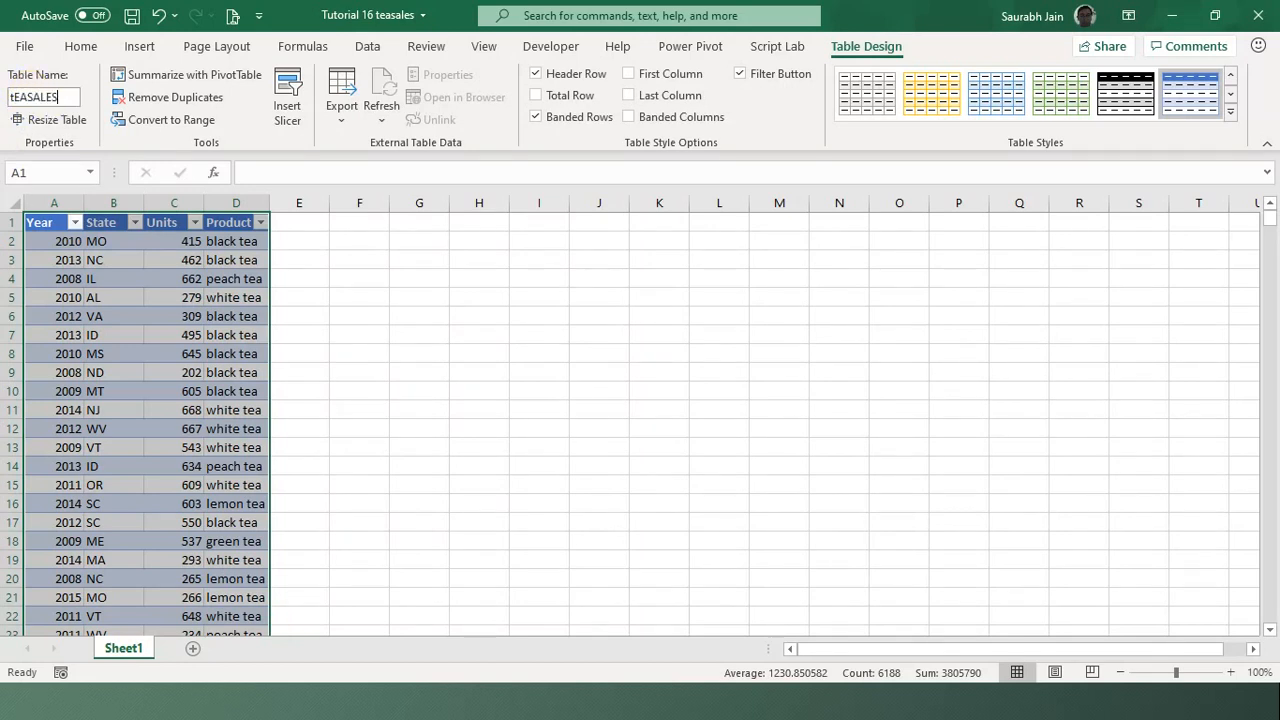
pyautogui.click(472, 352)
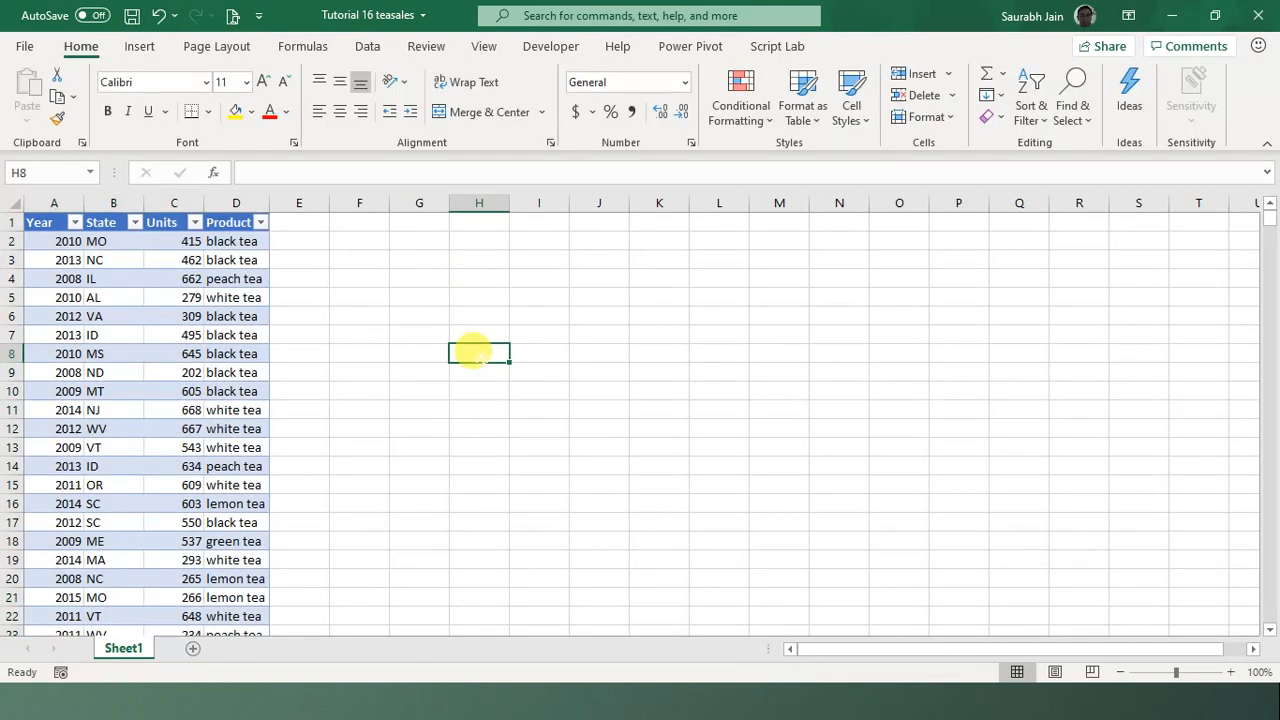
pyautogui.click(186, 308)
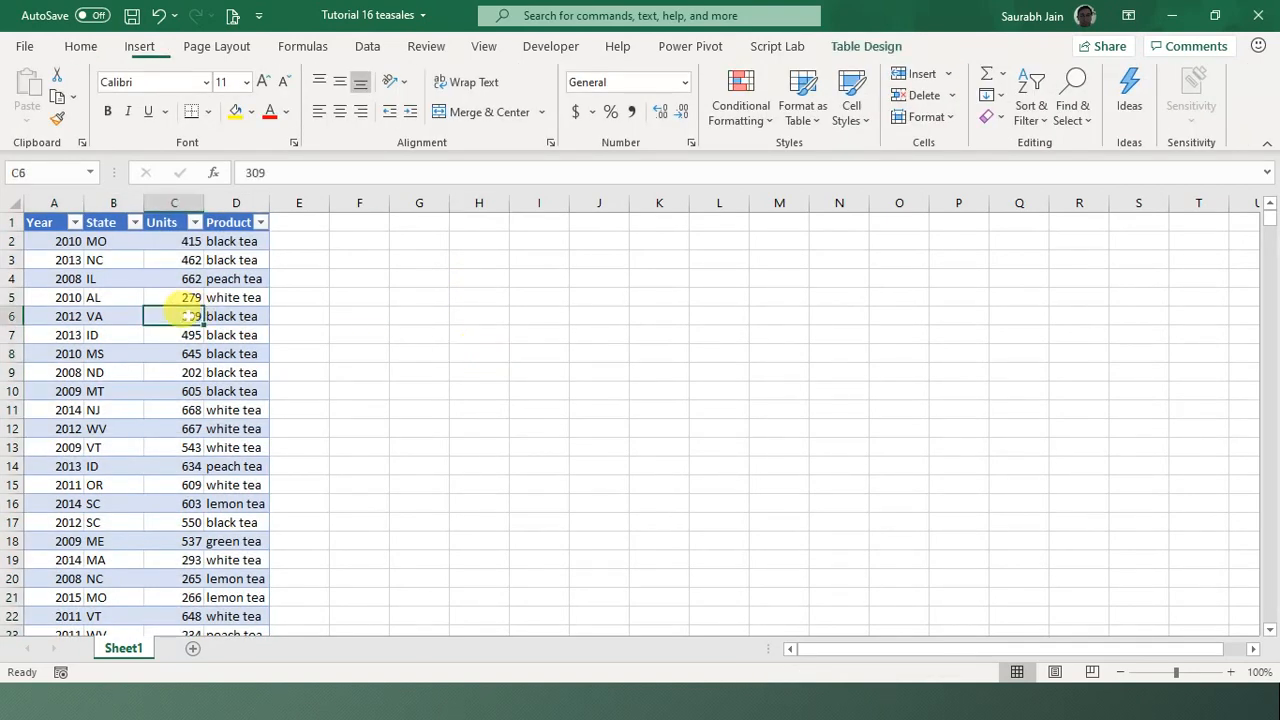
pyautogui.click(398, 295)
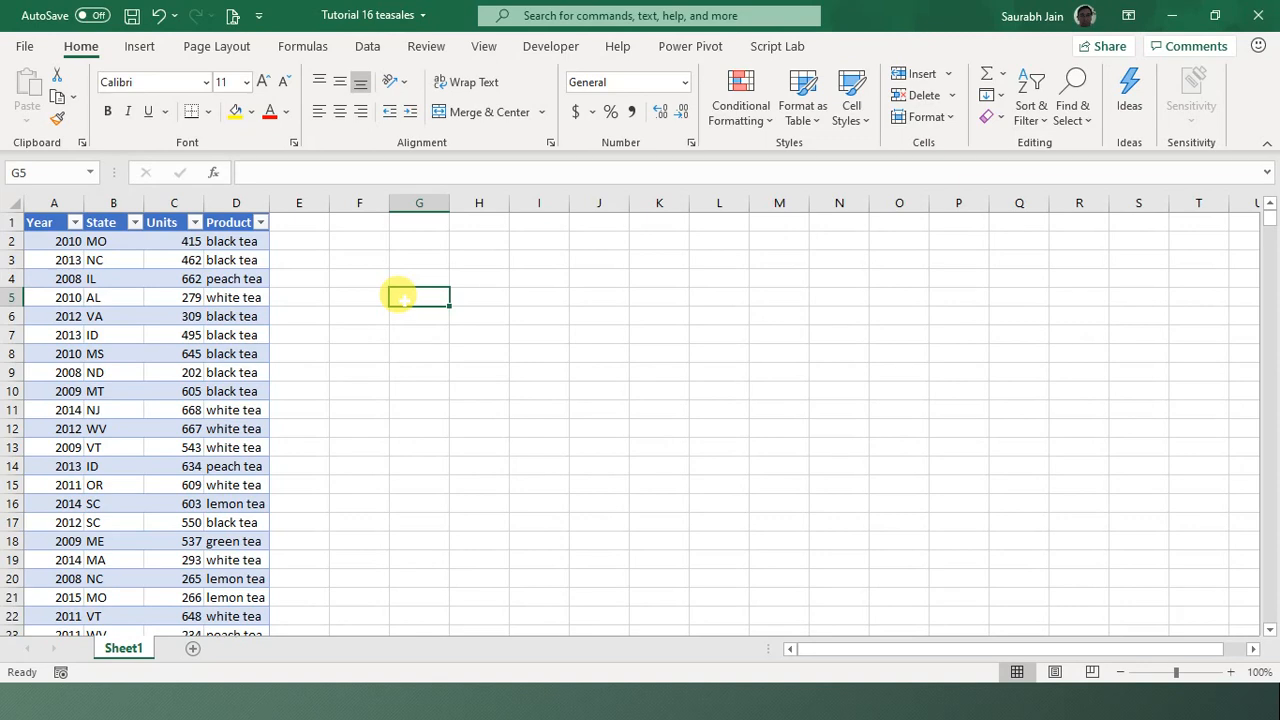
# Rename the table as teasales and select cell B5 in its State column.
pyautogui.click(28, 279)
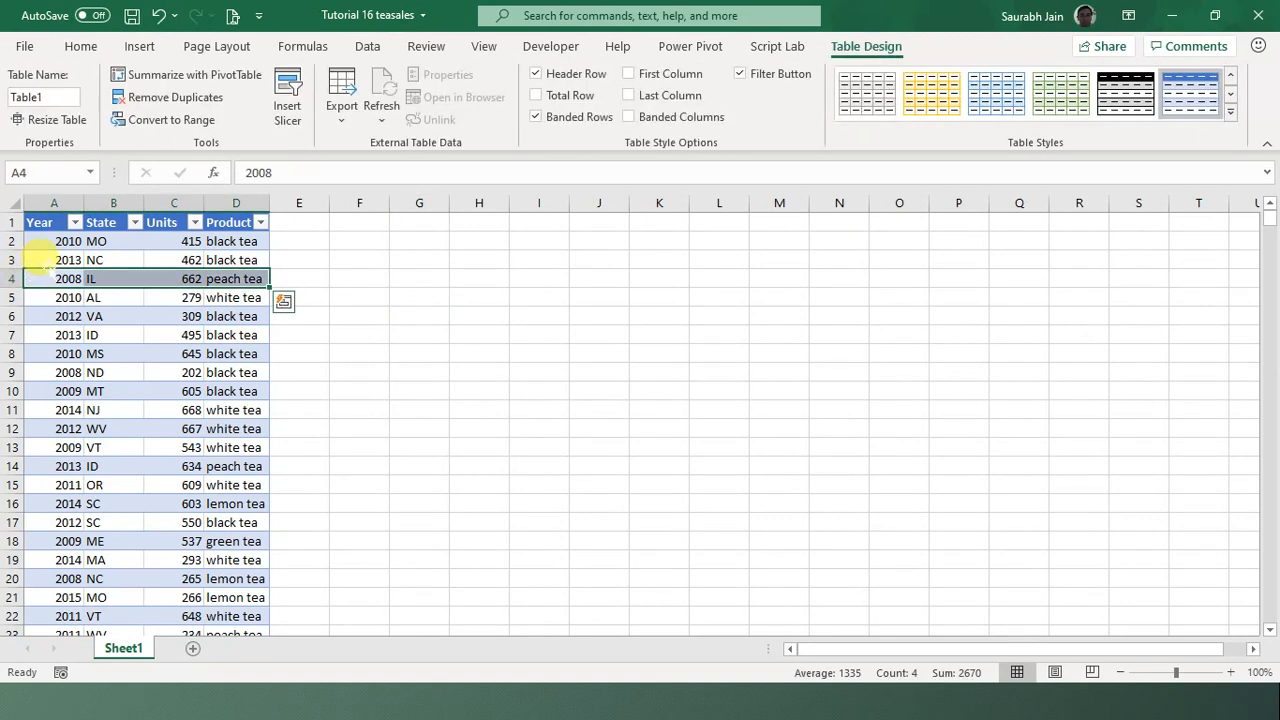
pyautogui.click(38, 97)
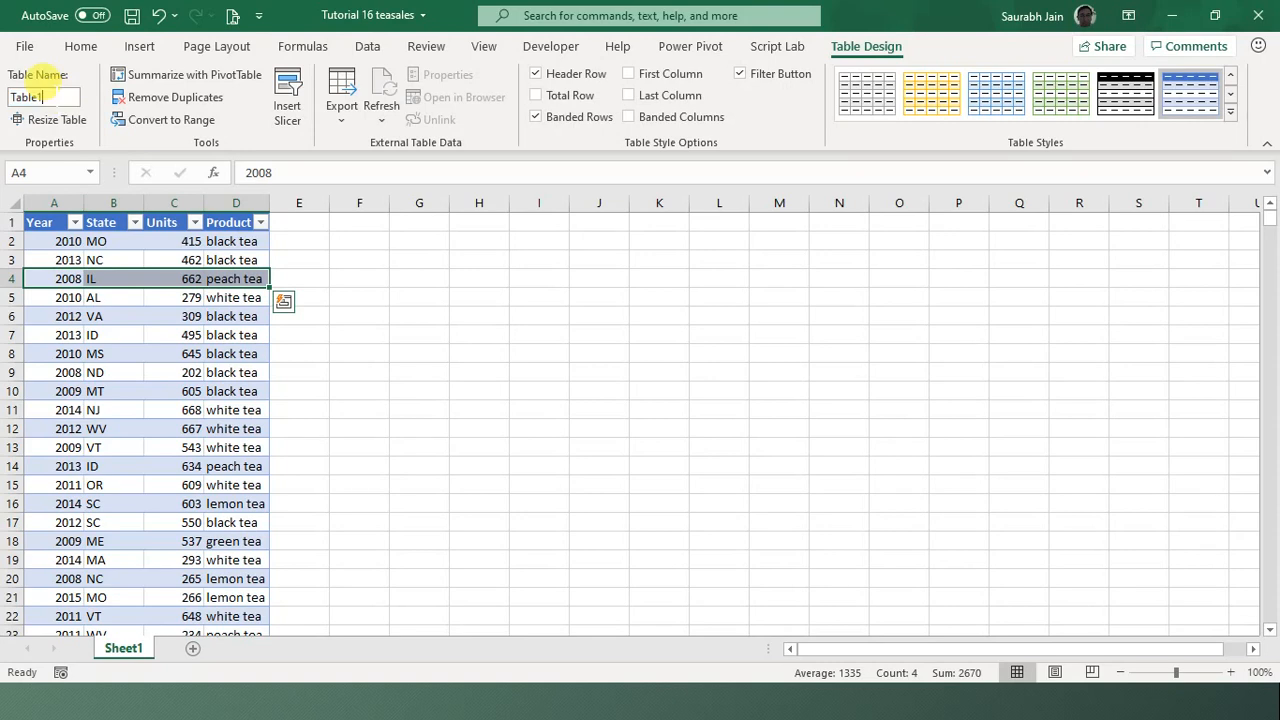
pyautogui.hotkey('ctrl', 'a')
pyautogui.write('t')
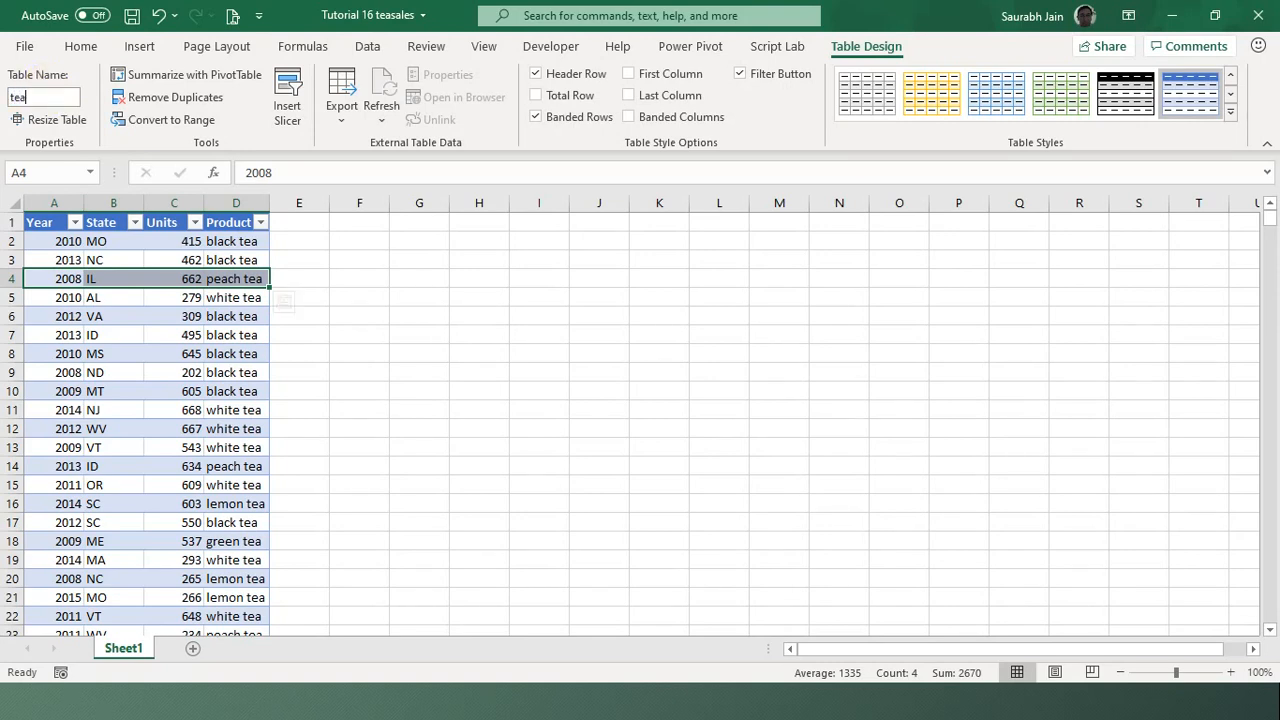
pyautogui.write('easales')
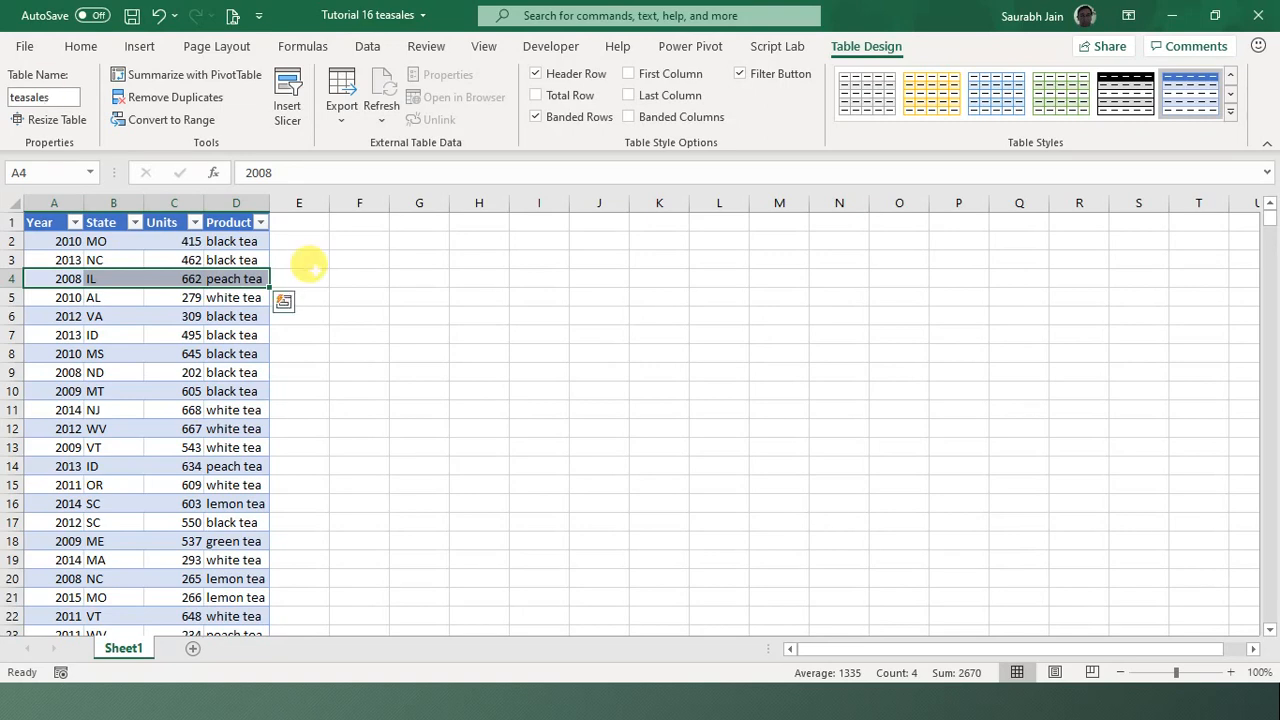
pyautogui.click(404, 279)
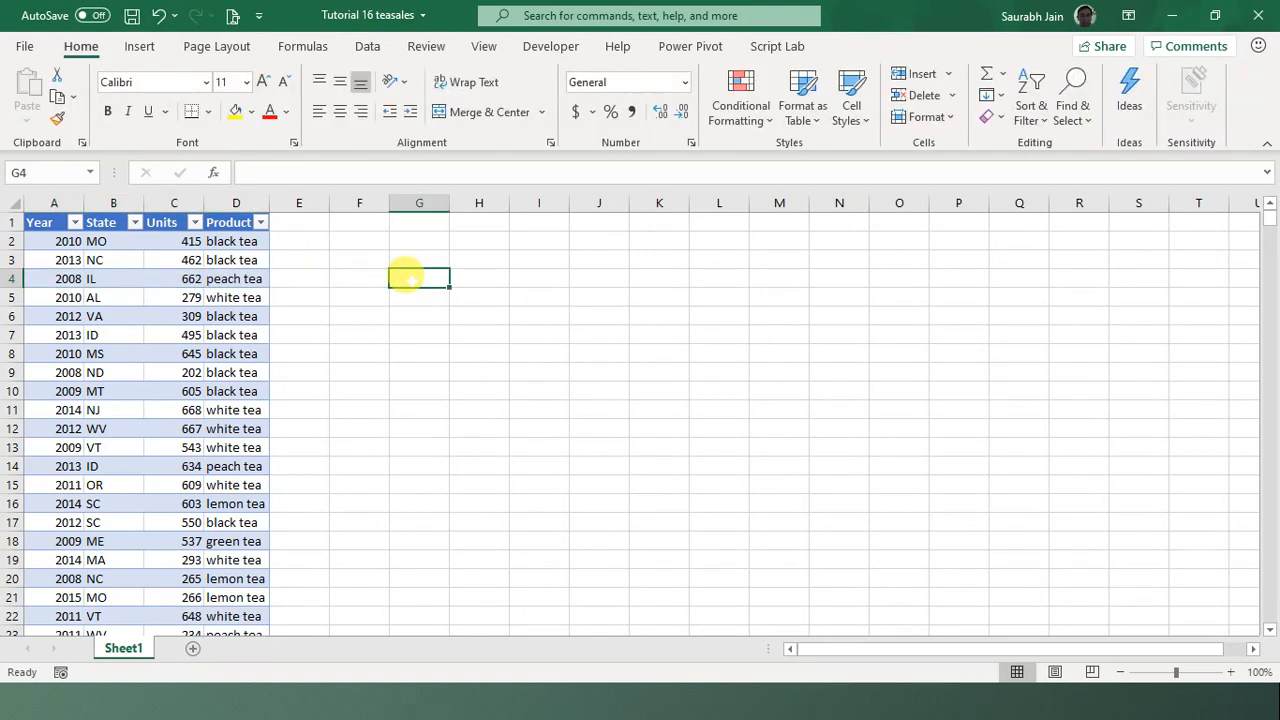
pyautogui.click(128, 297)
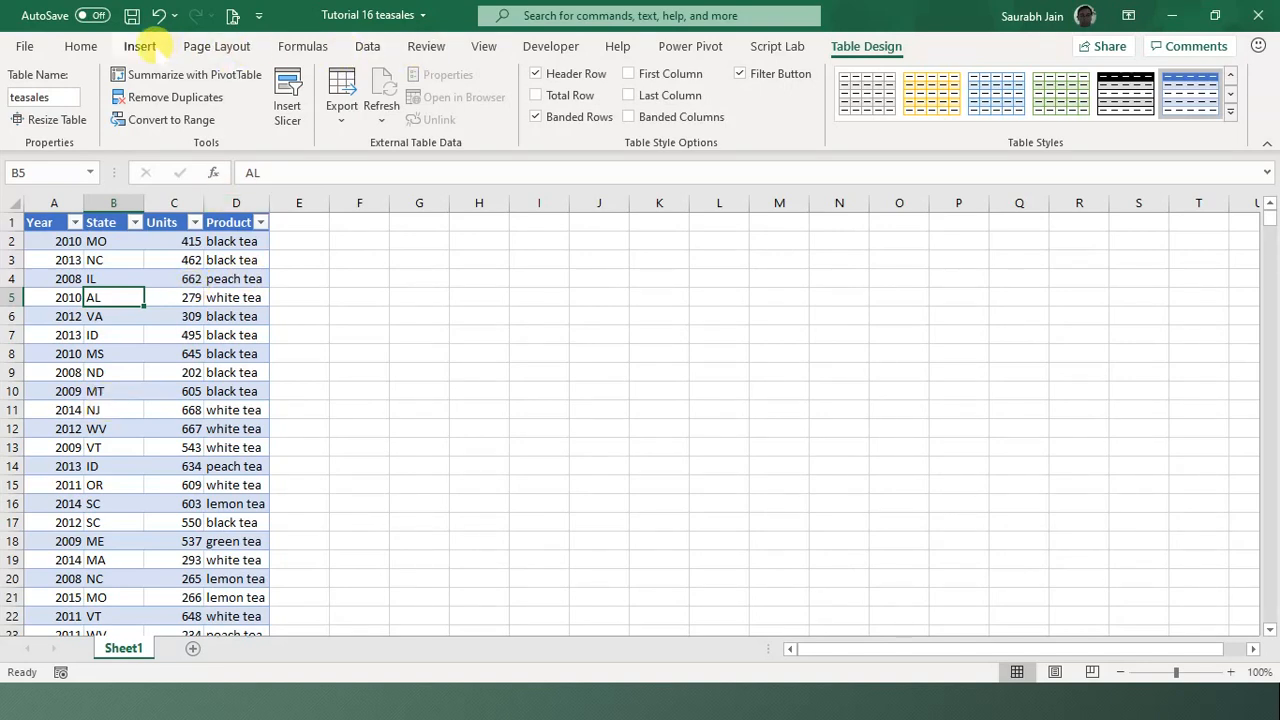
pyautogui.click(140, 46)
pyautogui.click(33, 100)
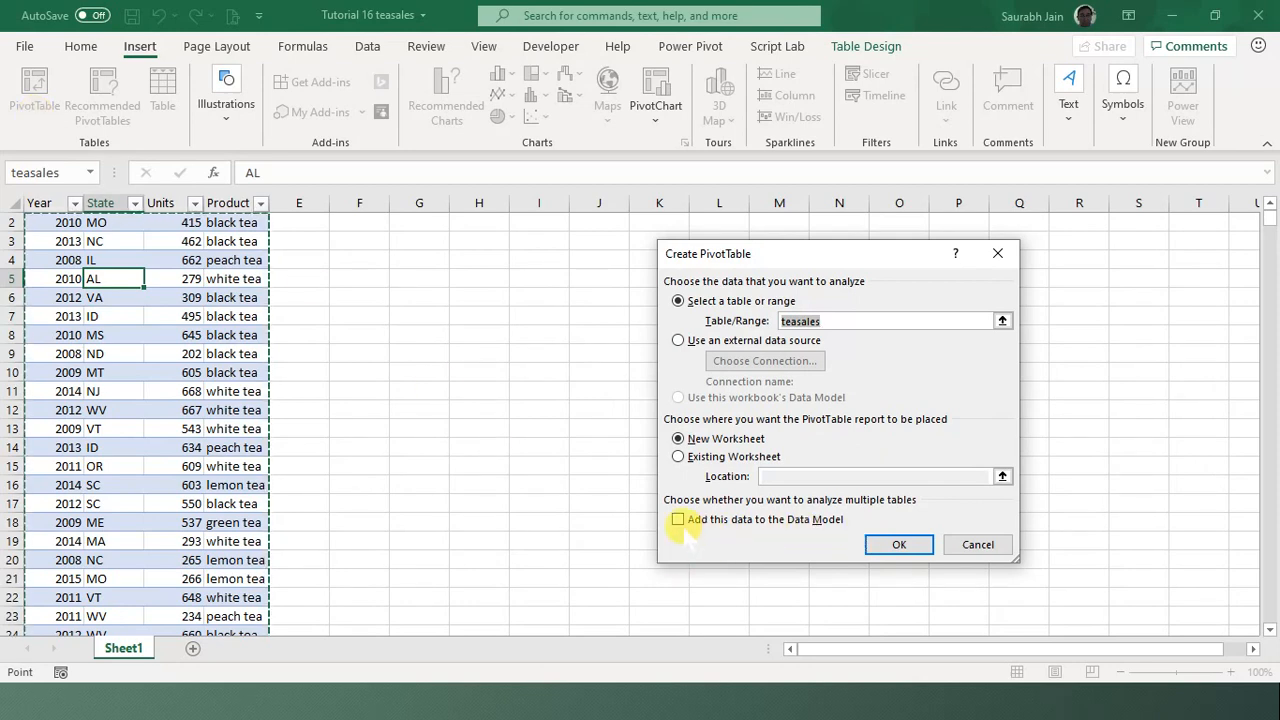
pyautogui.click(678, 520)
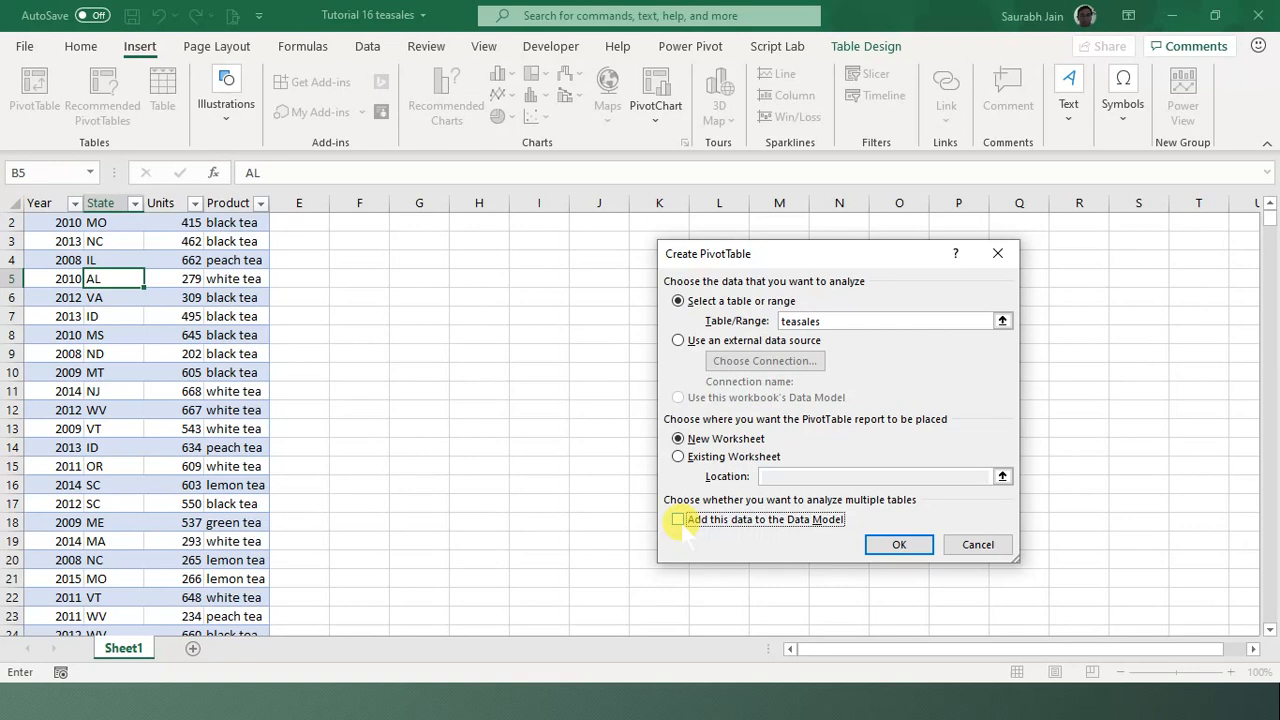
pyautogui.click(962, 545)
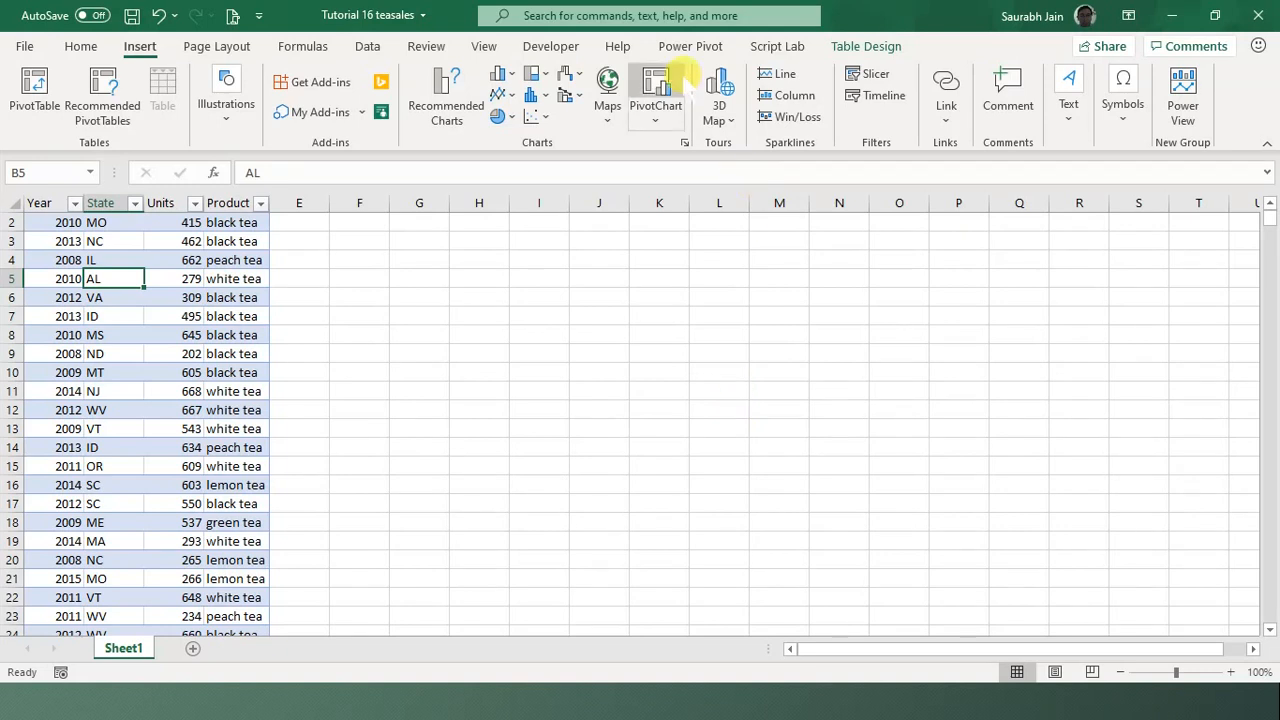
# Add the teasales table to the Power Pivot data model and return to the worksheet.
pyautogui.click(692, 47)
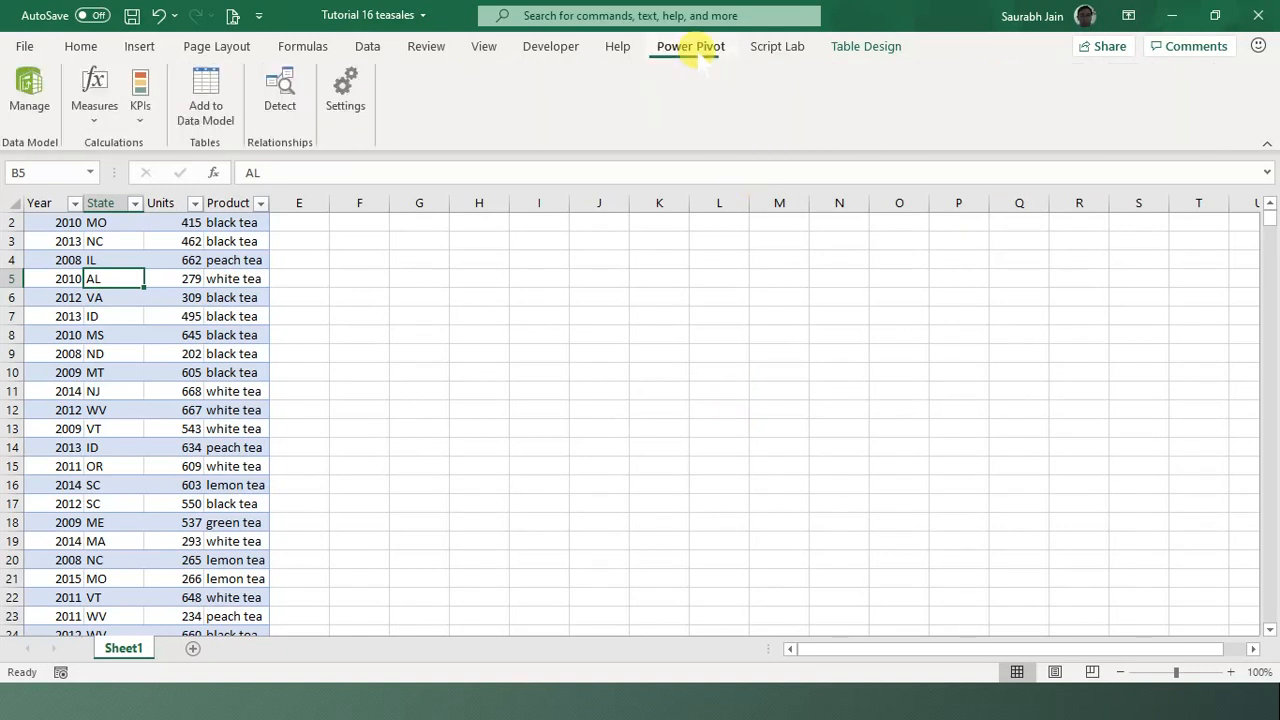
pyautogui.click(218, 118)
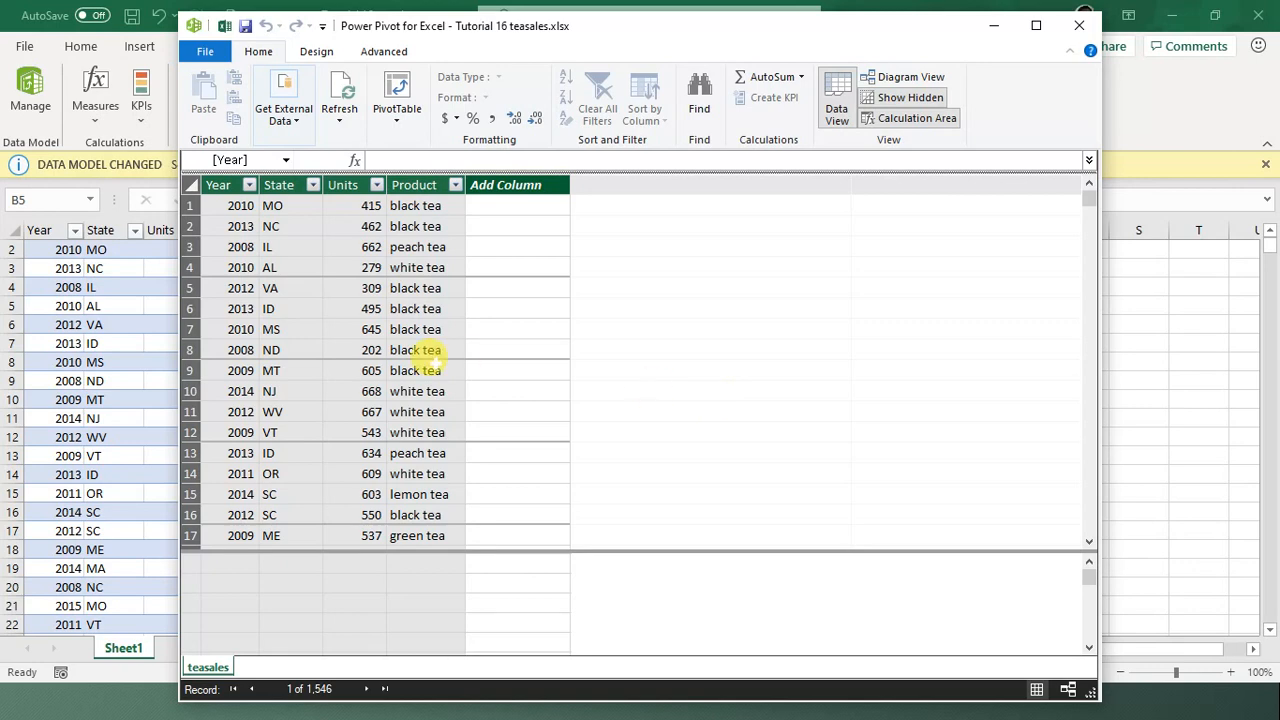
pyautogui.click(1079, 25)
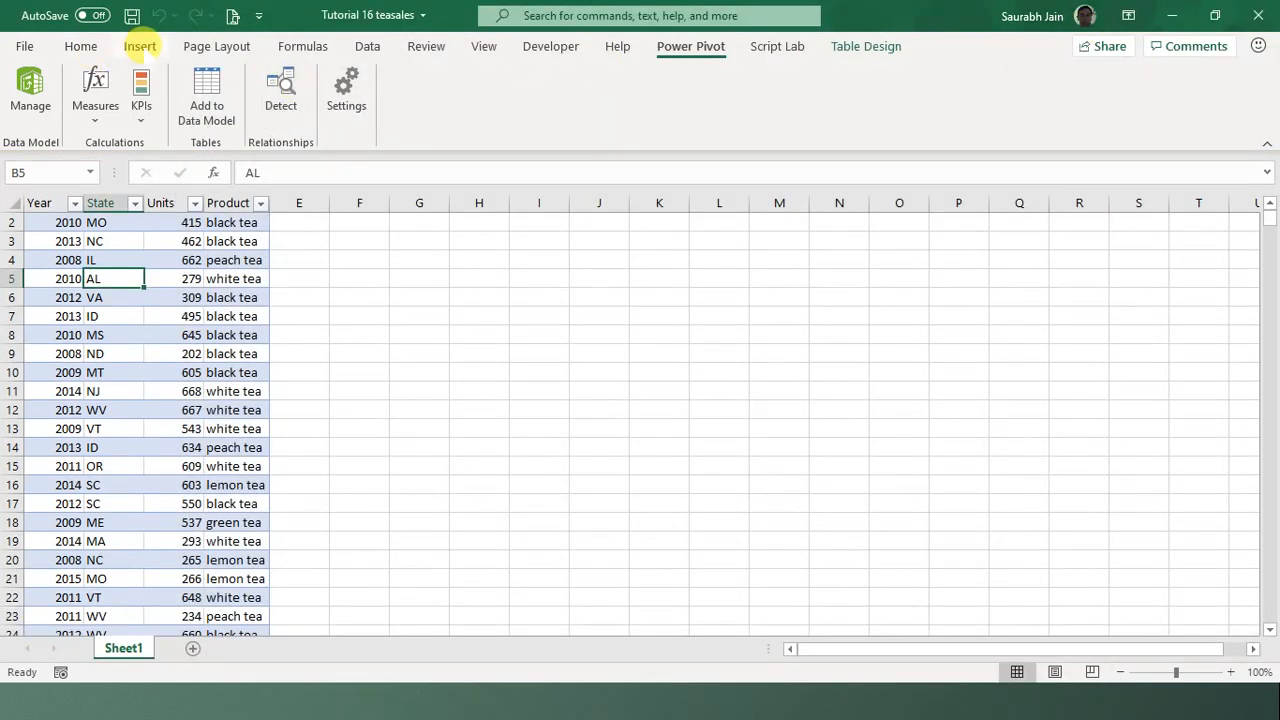
# Insert a Power View report sheet based on the teasales table.
pyautogui.click(140, 46)
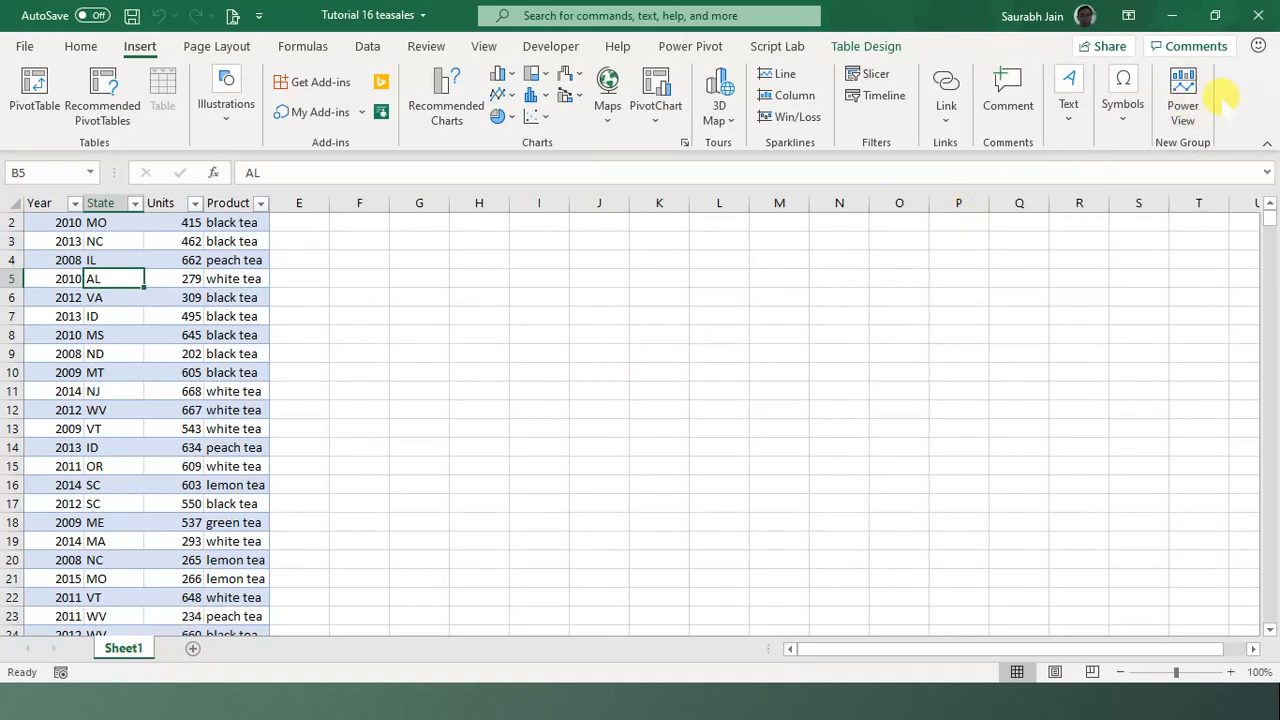
pyautogui.click(1183, 100)
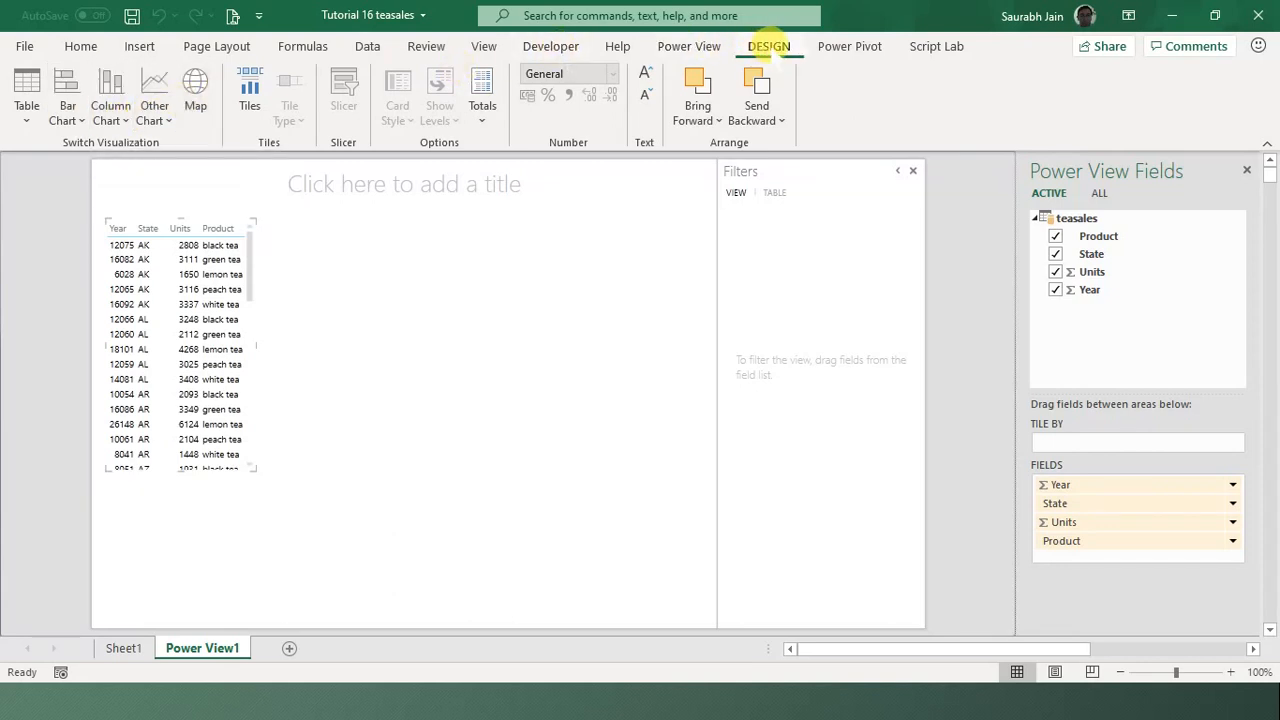
pyautogui.click(692, 47)
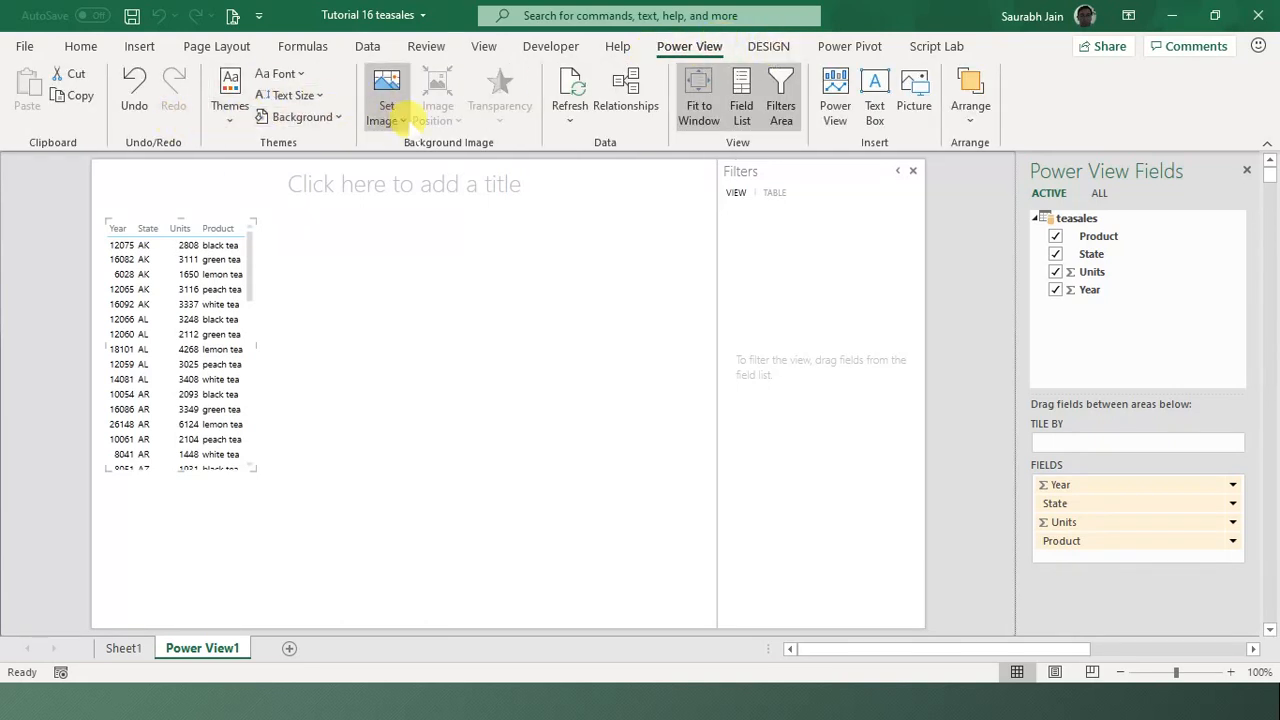
pyautogui.click(770, 45)
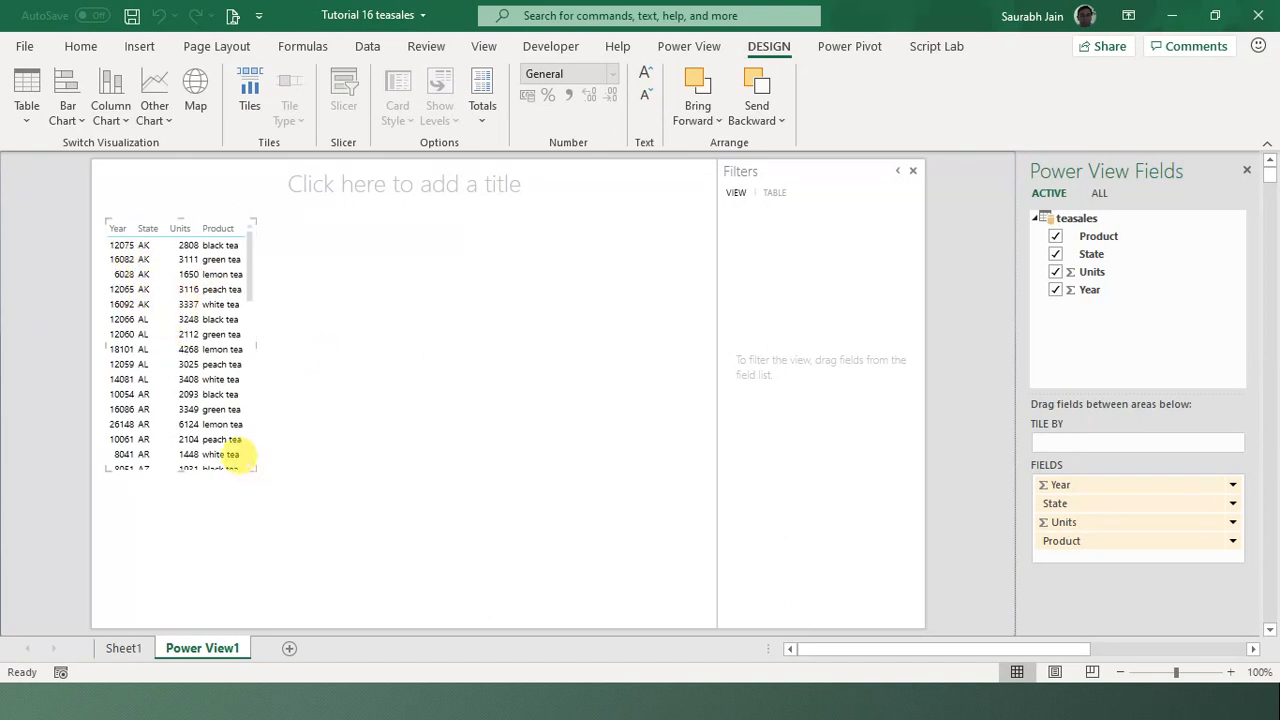
# Enlarge the table visualization in the Power View report and title the report Tea sales.
pyautogui.moveTo(248, 466); pyautogui.dragTo(321, 492)
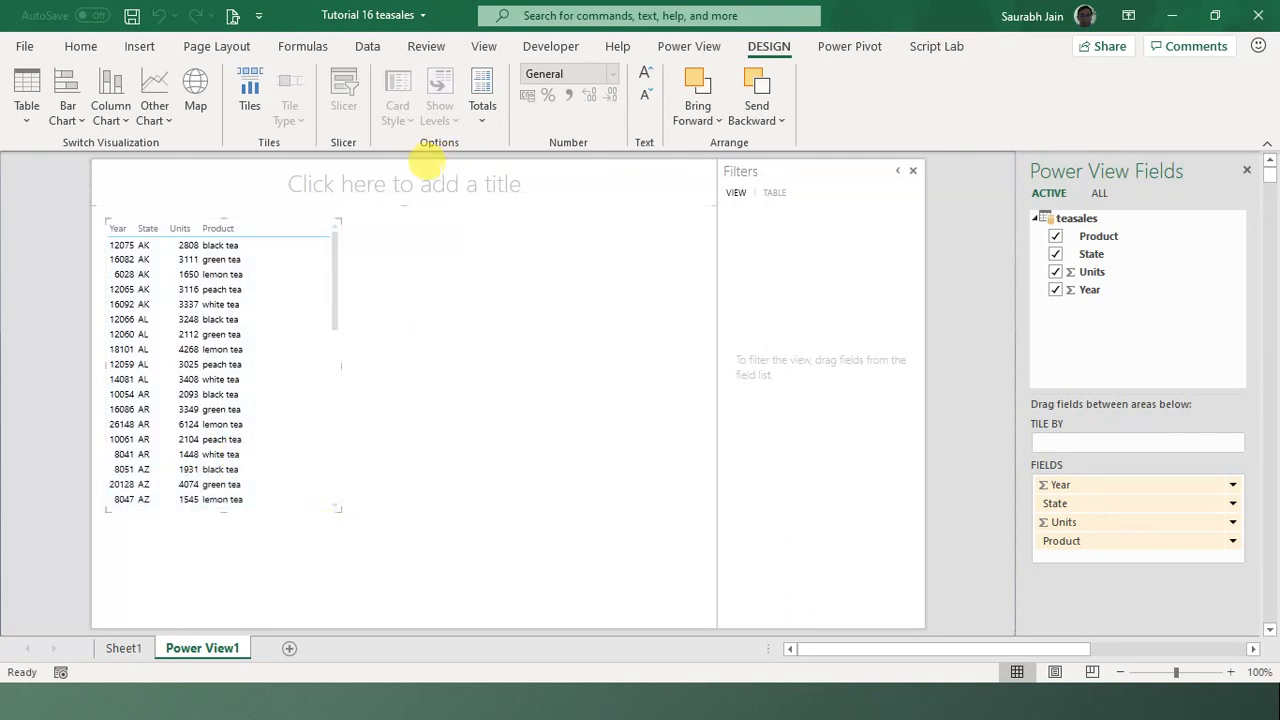
pyautogui.click(426, 170)
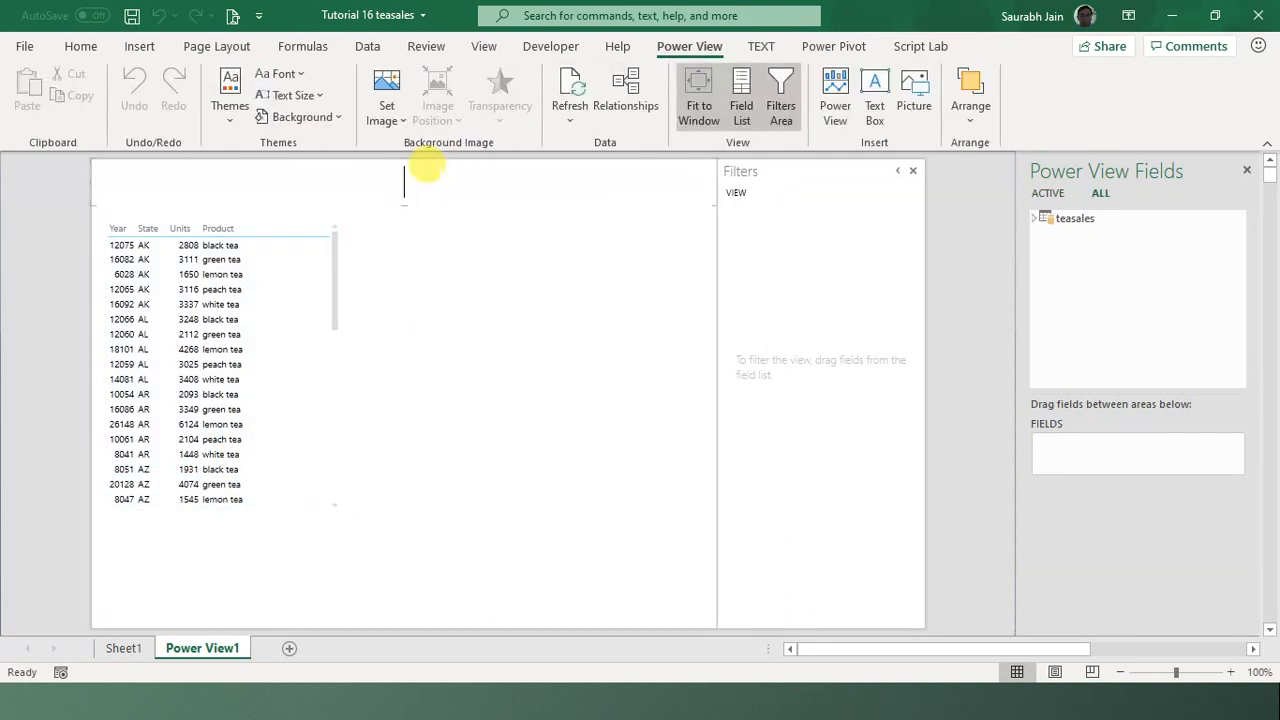
pyautogui.write('Tea sale')
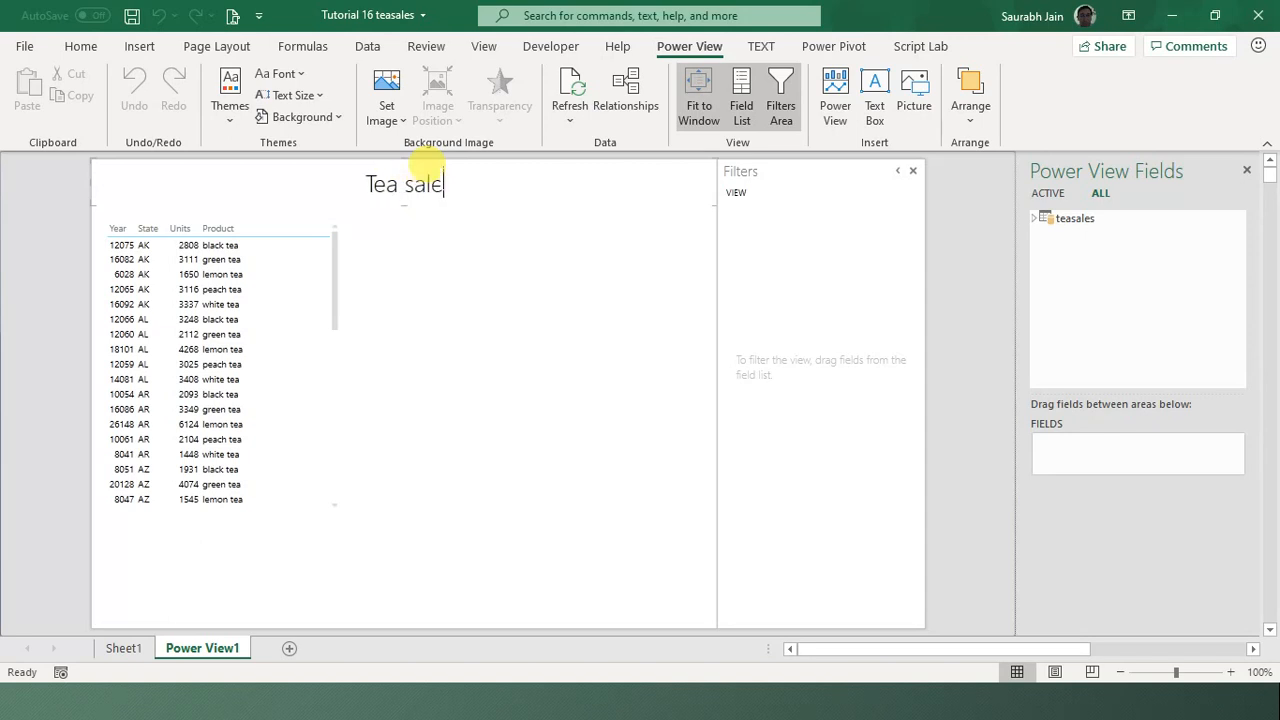
pyautogui.write('s')
pyautogui.click(583, 320)
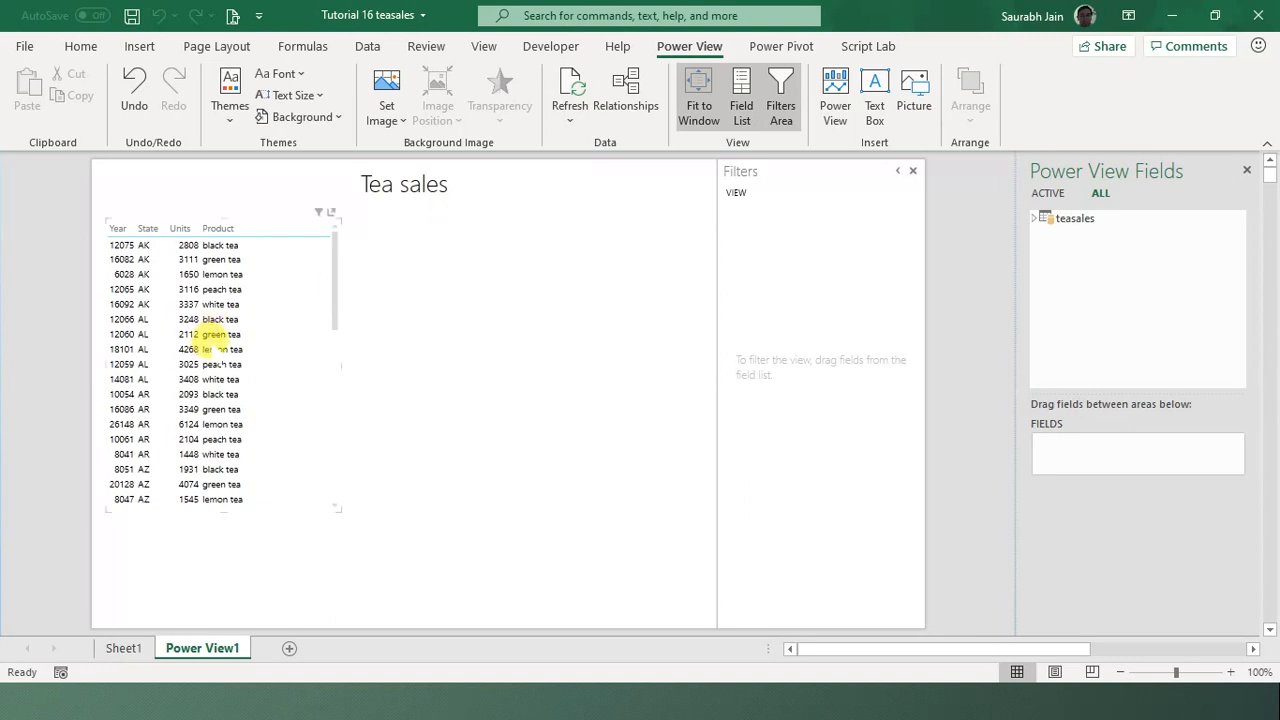
# Remove the Product and State fields from the report's table visualization, keeping Units and Year.
pyautogui.click(214, 336)
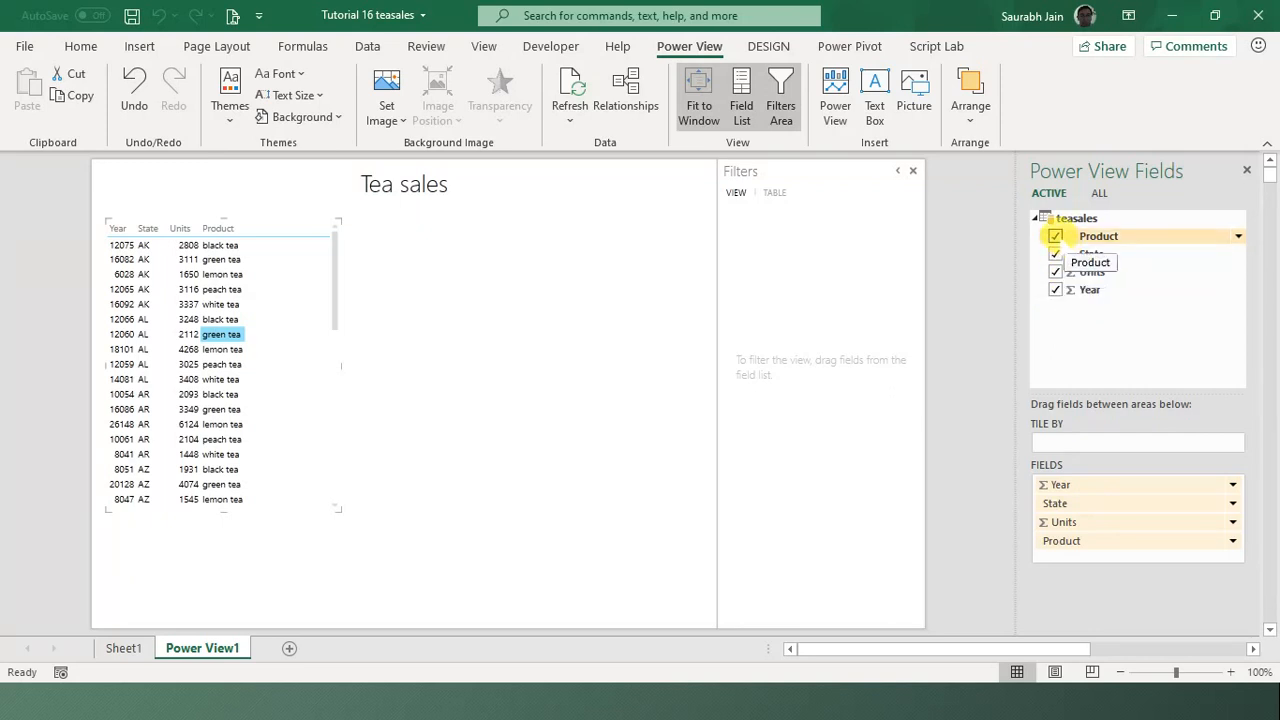
pyautogui.click(1055, 236)
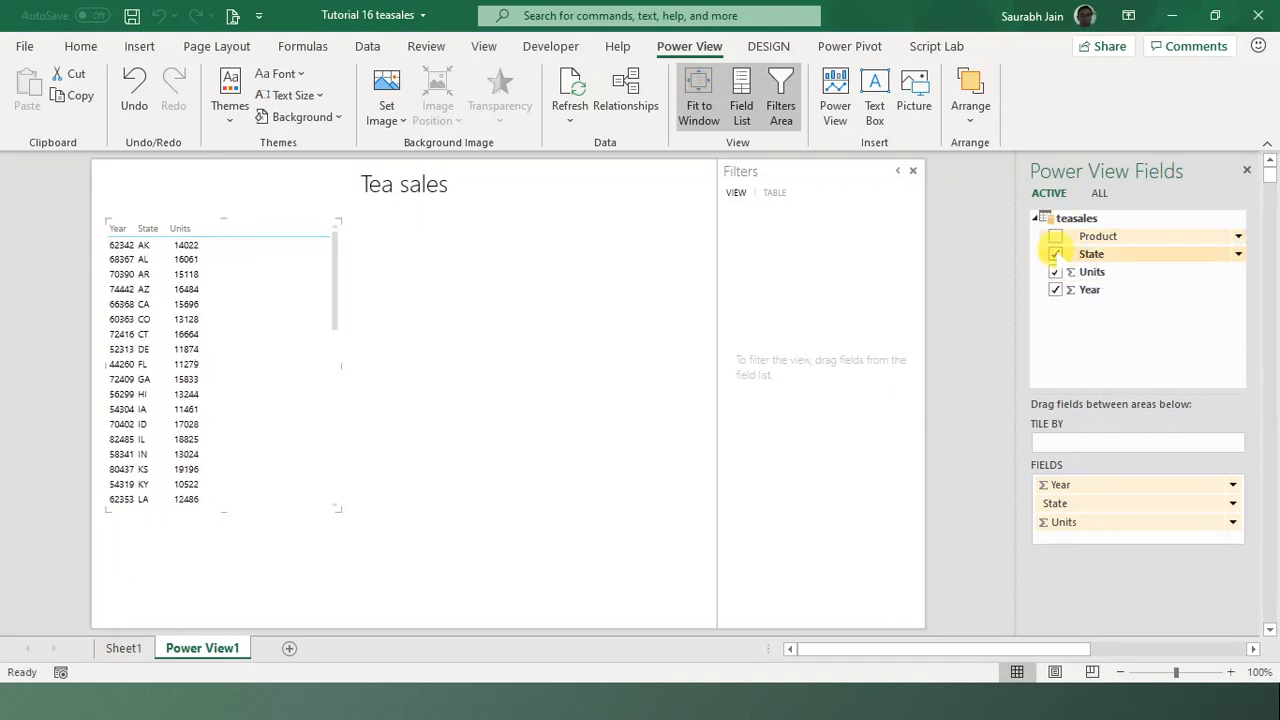
pyautogui.click(1055, 254)
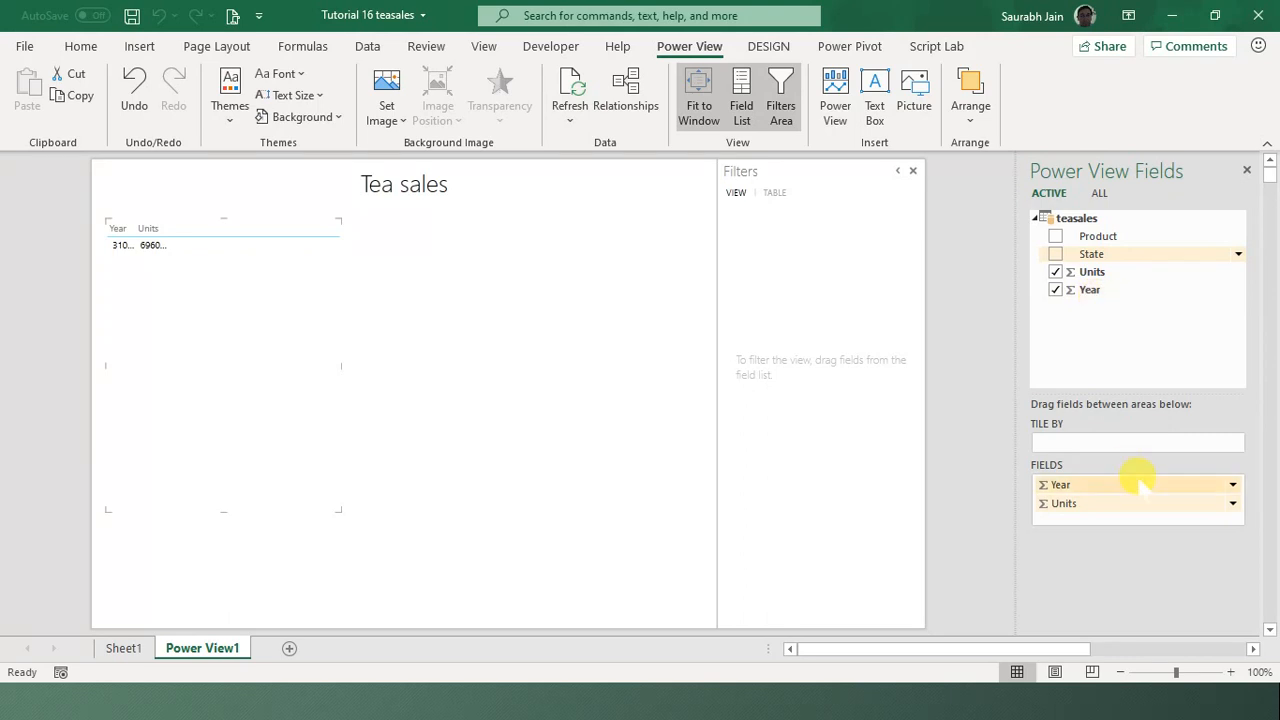
# Set the table's Year field to Do Not Summarize and convert the table to a stacked column chart.
pyautogui.click(1233, 485)
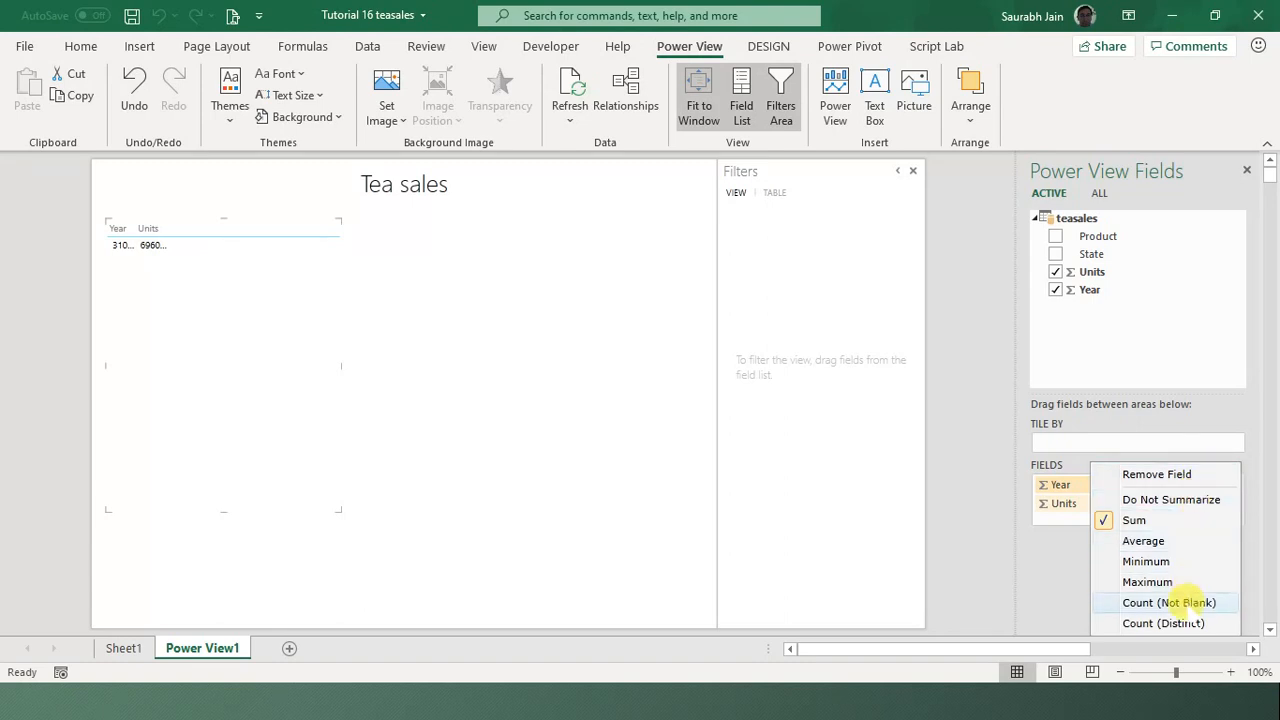
pyautogui.click(1200, 500)
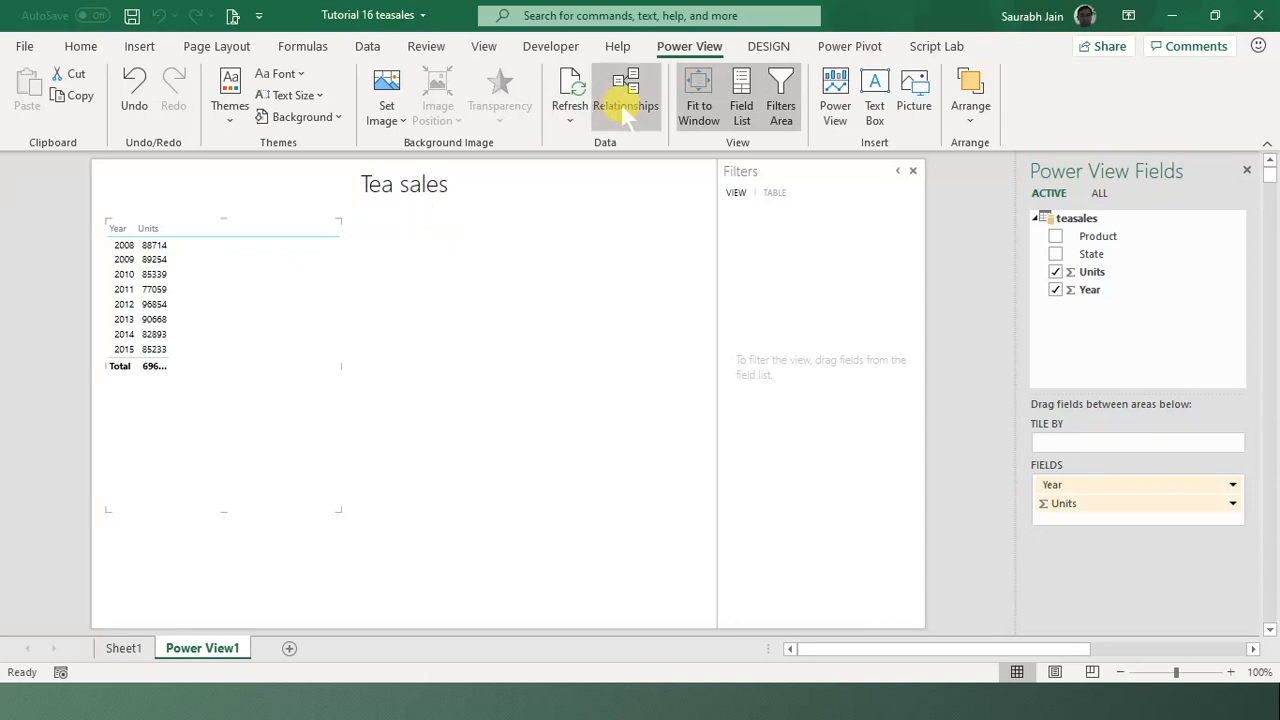
pyautogui.click(770, 46)
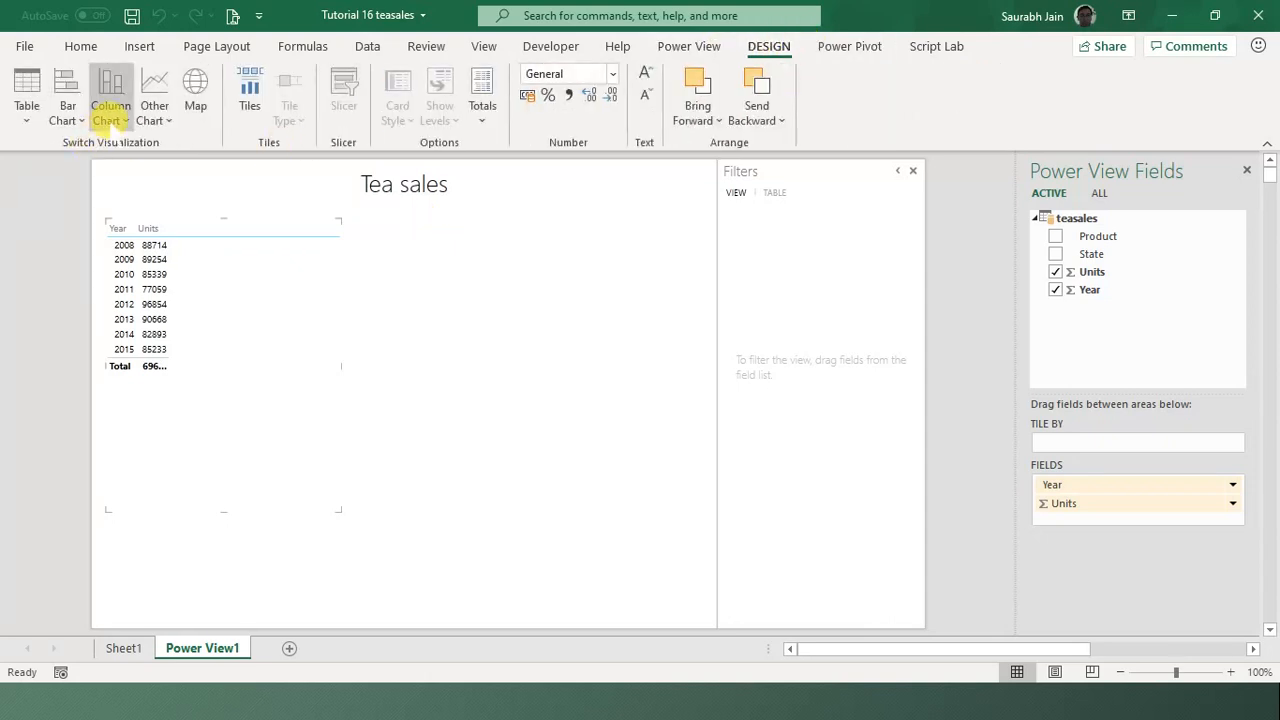
pyautogui.click(110, 117)
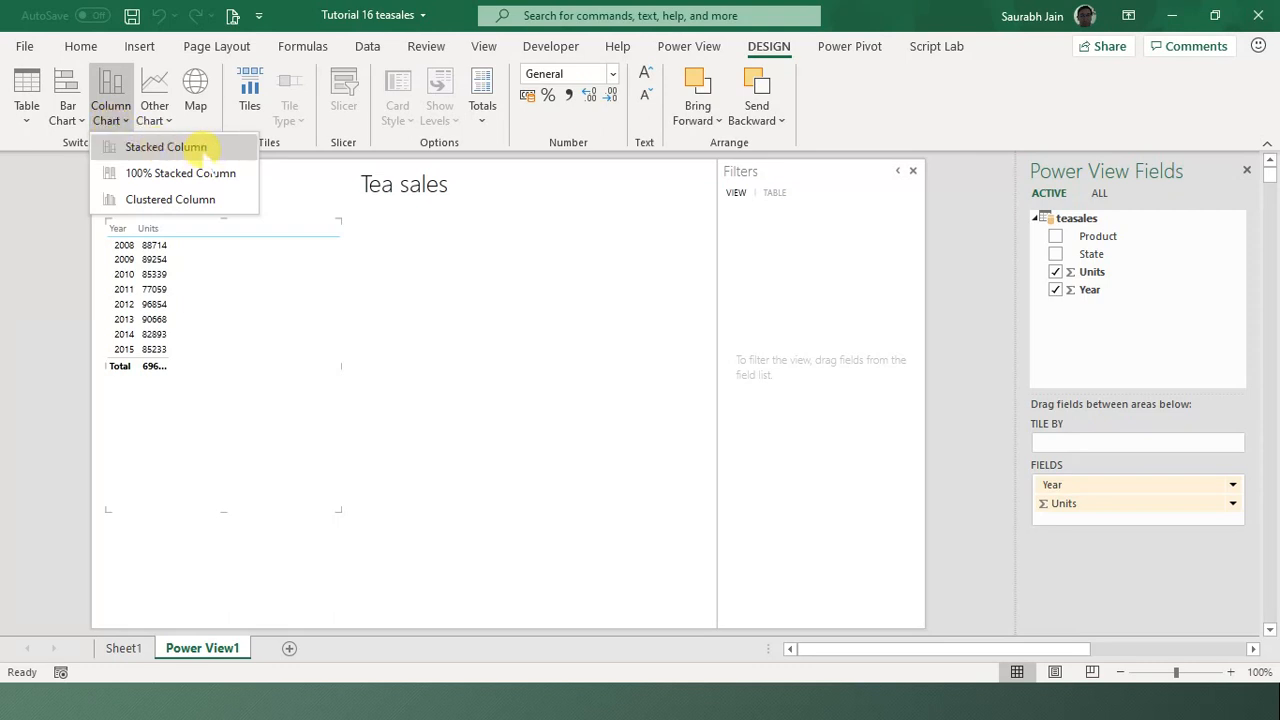
pyautogui.click(205, 148)
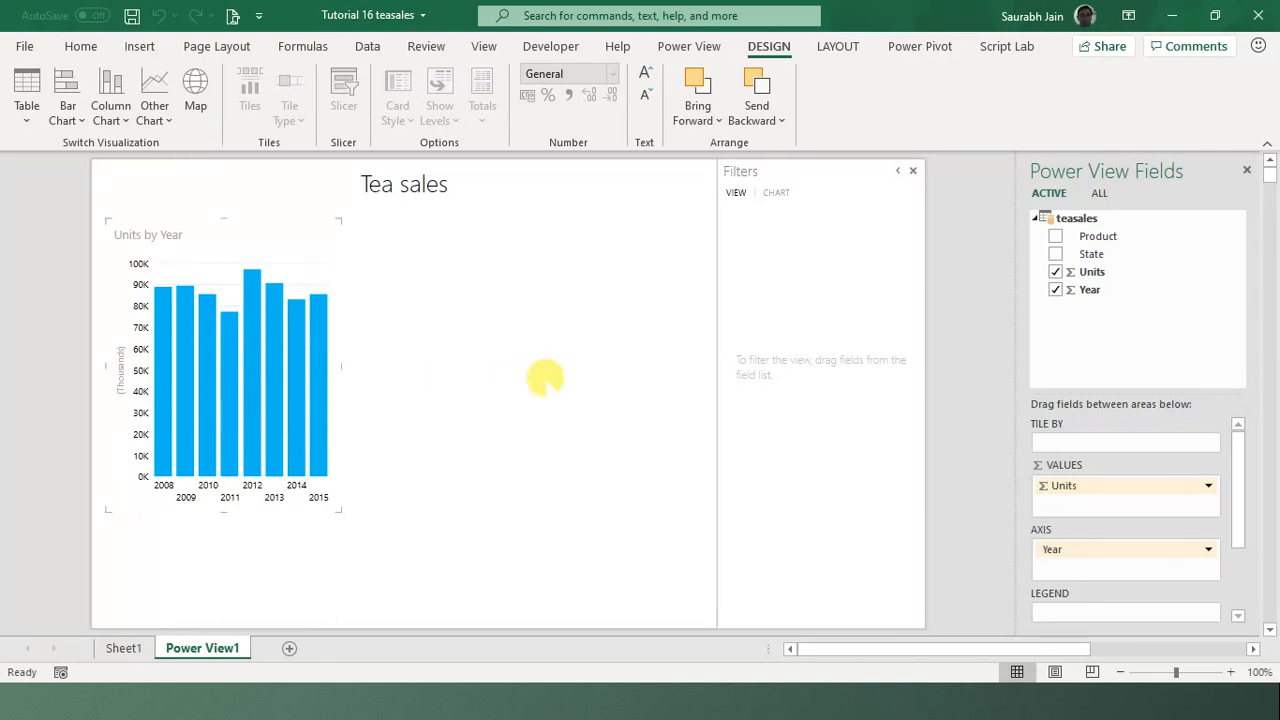
pyautogui.click(545, 378)
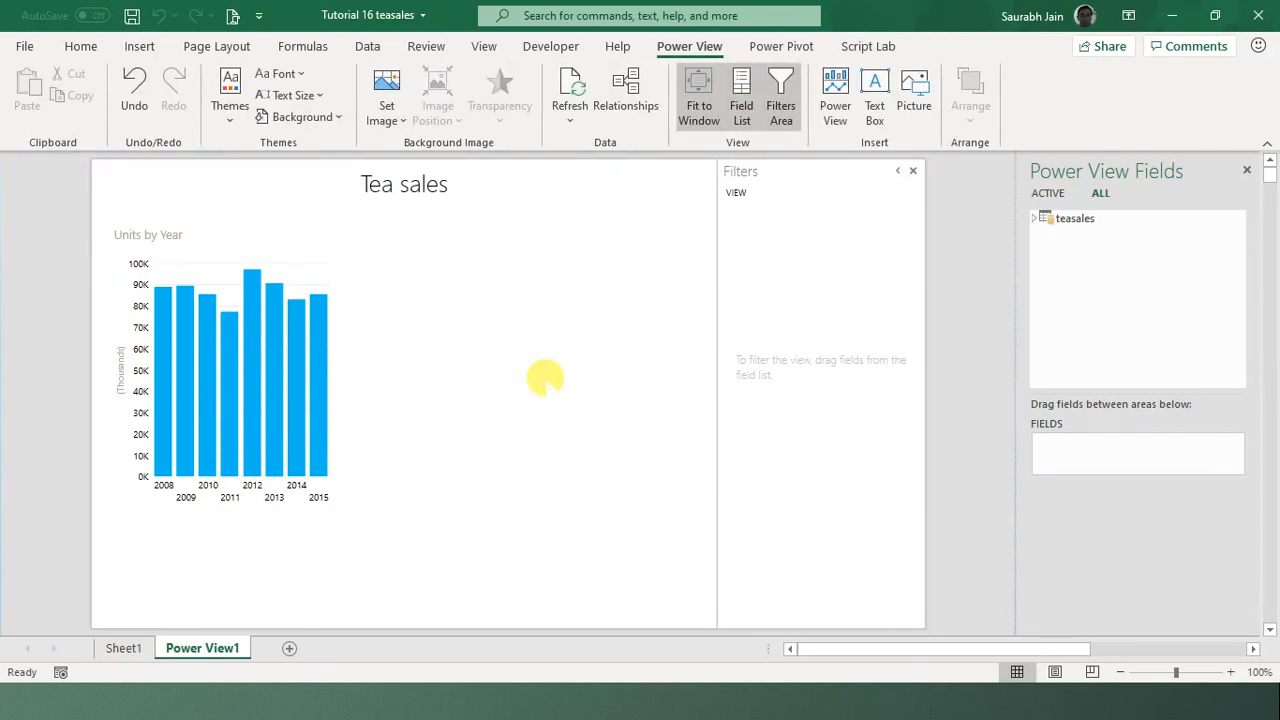
# Highlight the 2013, 2009 and 2012 bars of the column chart one after another and clear the highlight.
pyautogui.click(266, 380)
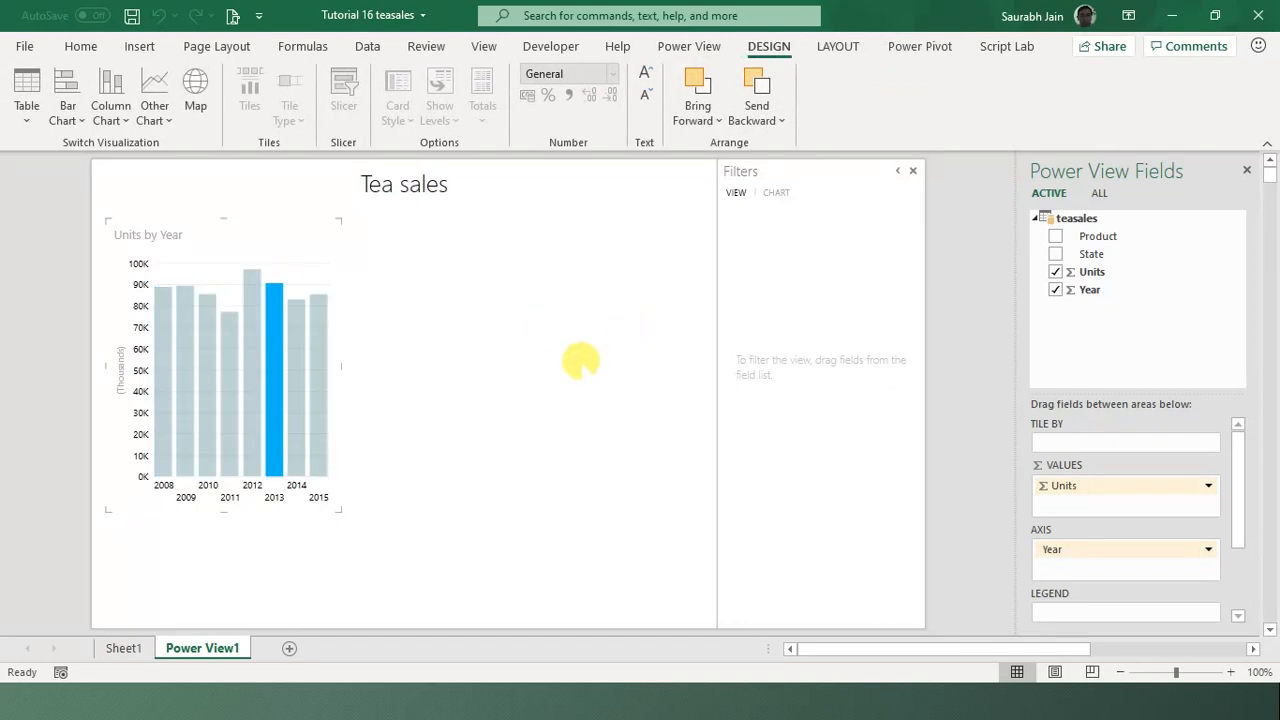
pyautogui.click(580, 364)
pyautogui.click(178, 401)
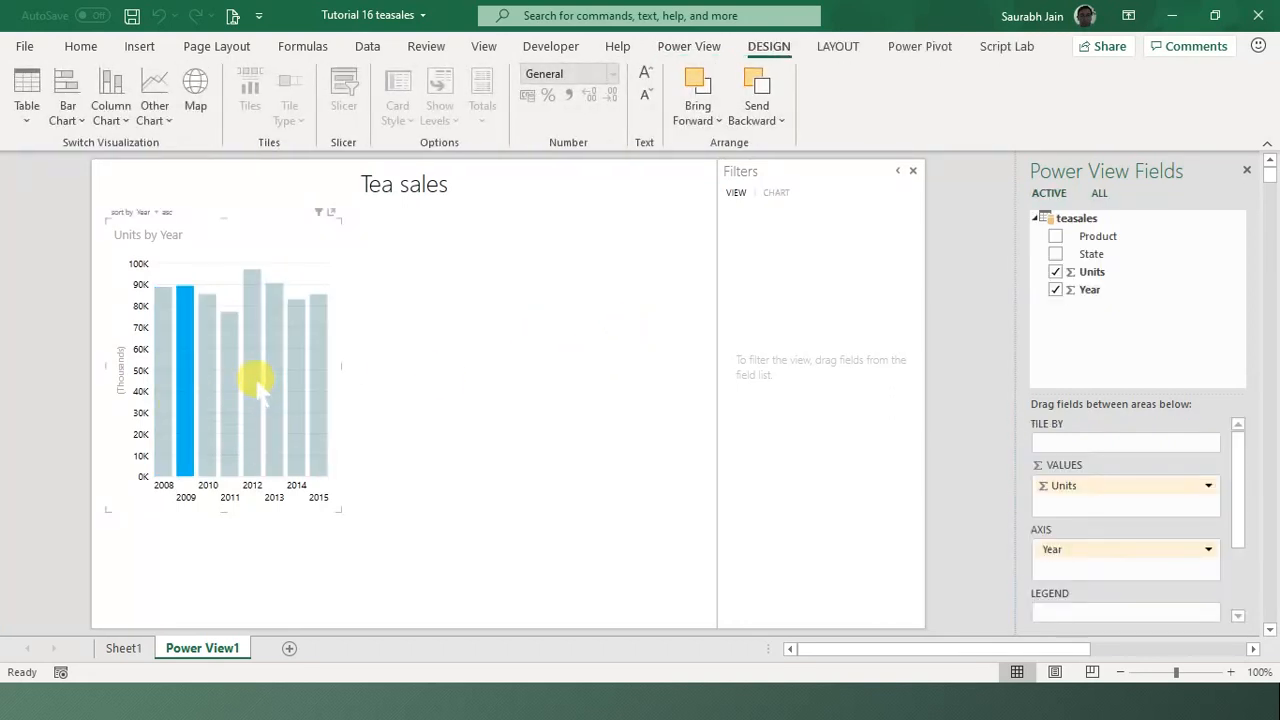
pyautogui.click(257, 371)
pyautogui.click(467, 364)
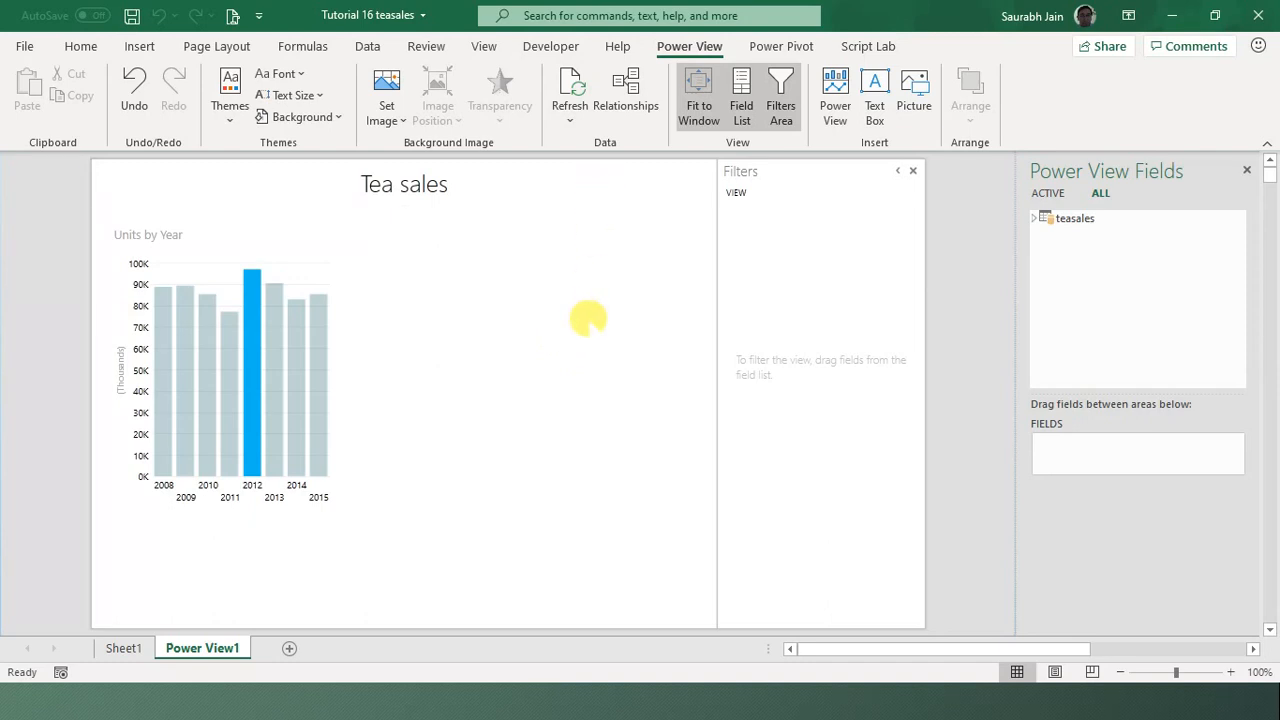
pyautogui.click(262, 365)
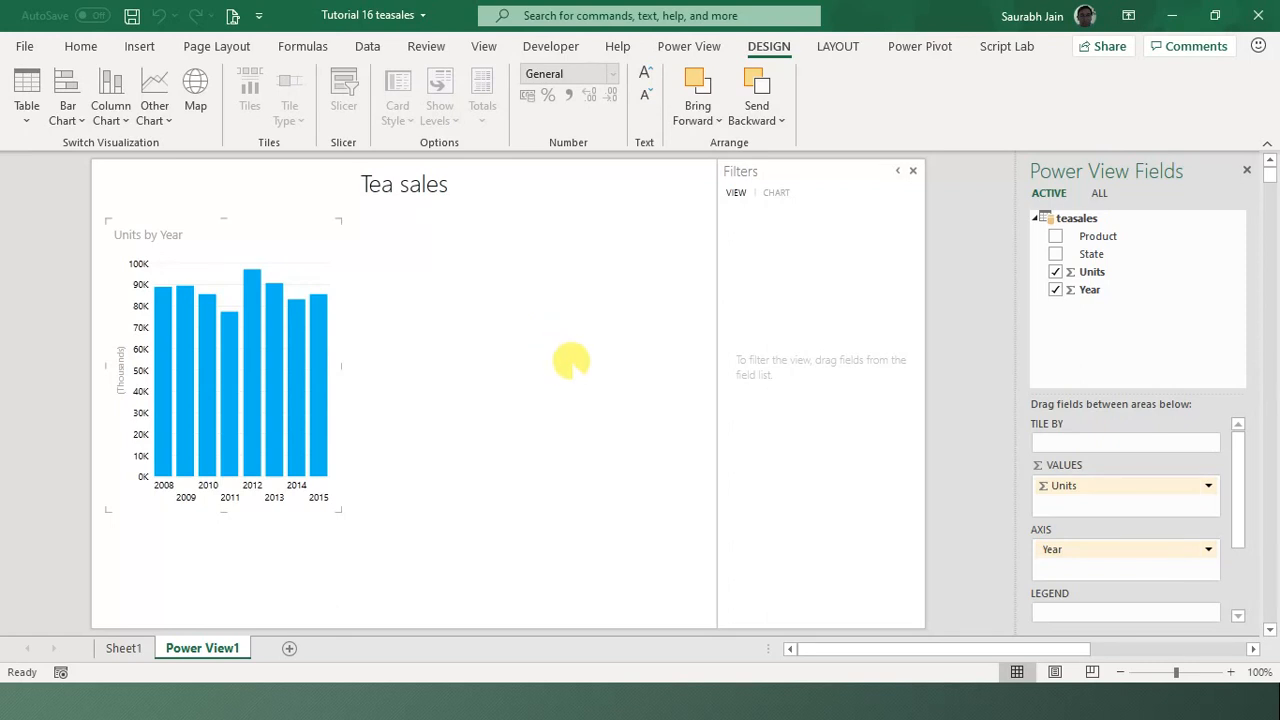
pyautogui.click(571, 360)
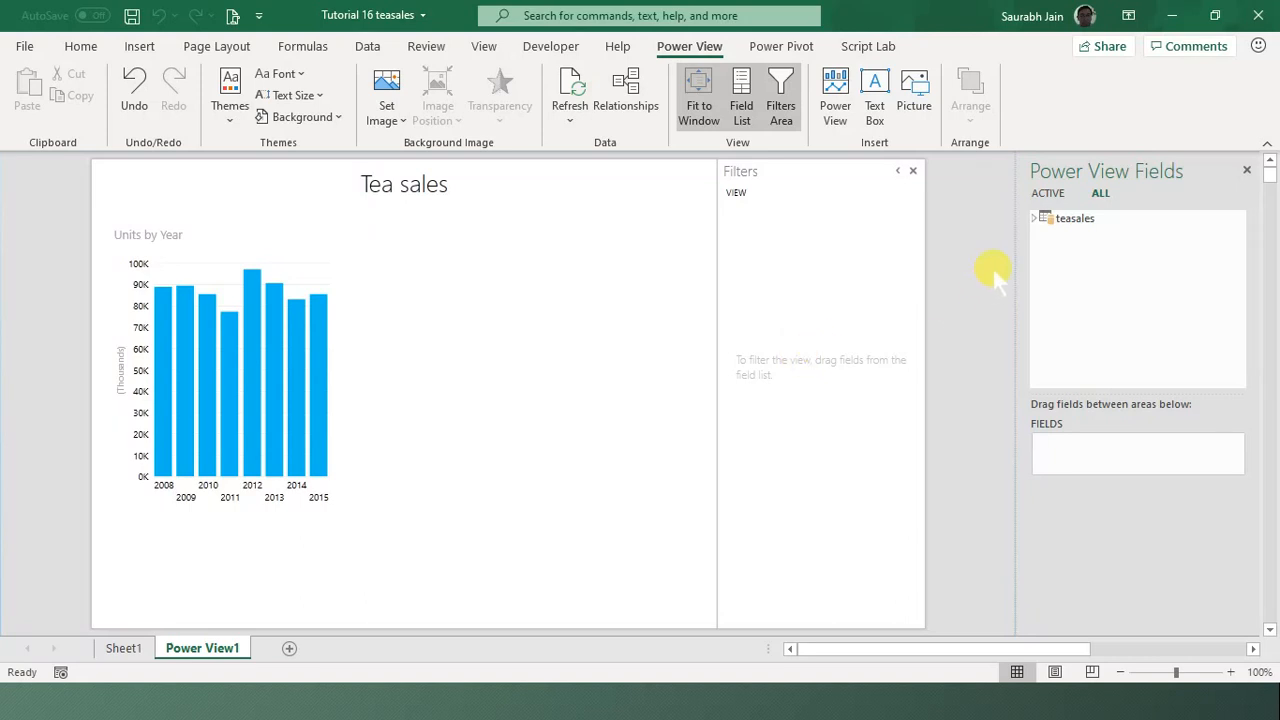
# Add a second table with Units and unsummarized Year beside the column chart and enlarge it.
pyautogui.click(1035, 219)
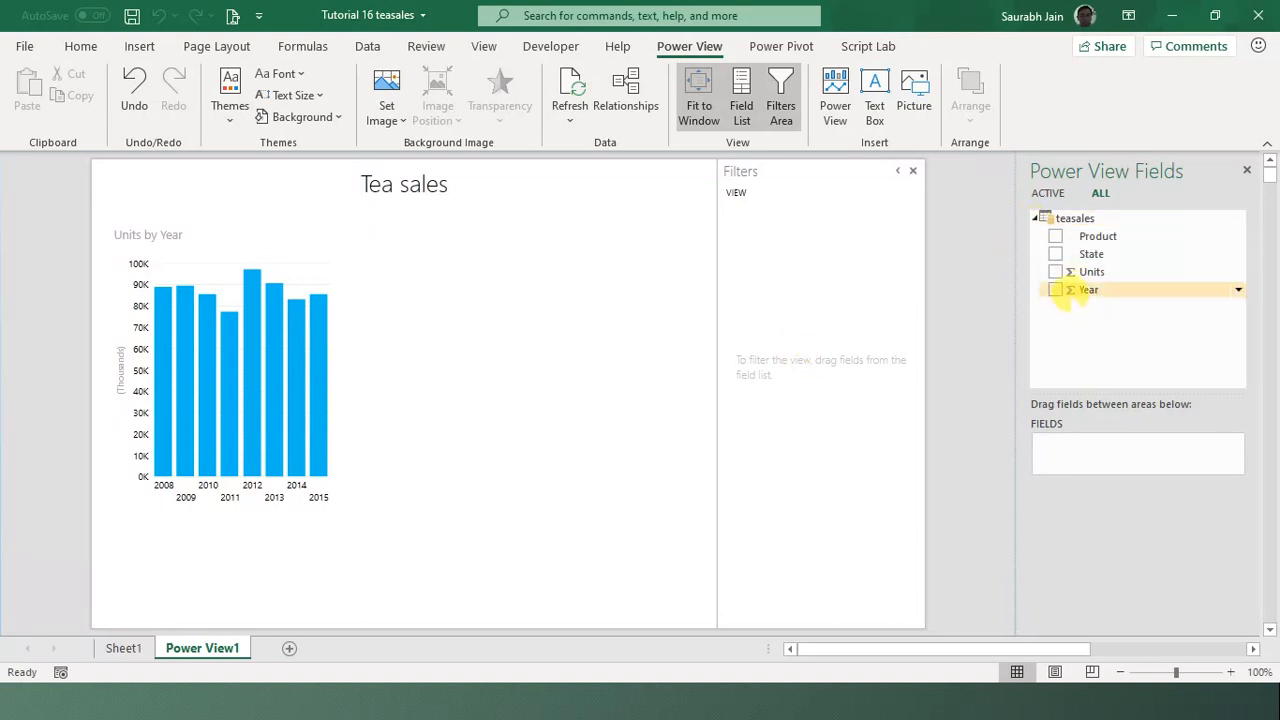
pyautogui.click(1055, 271)
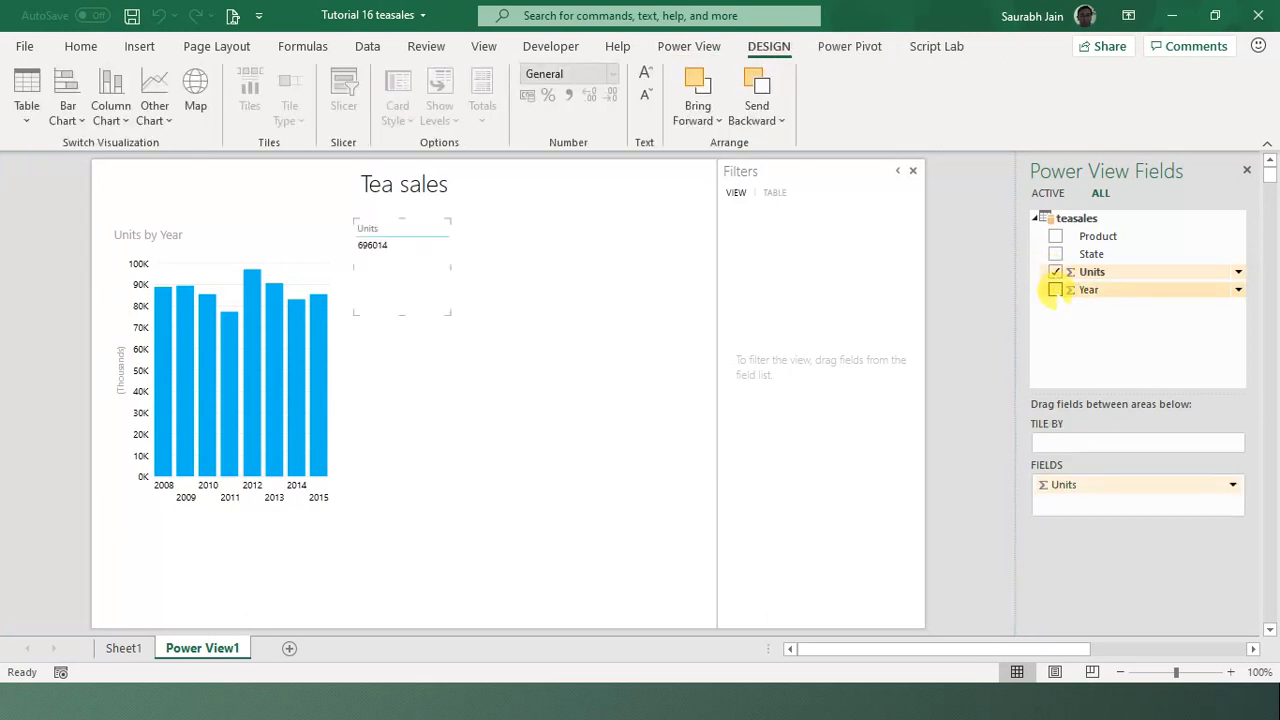
pyautogui.click(1055, 290)
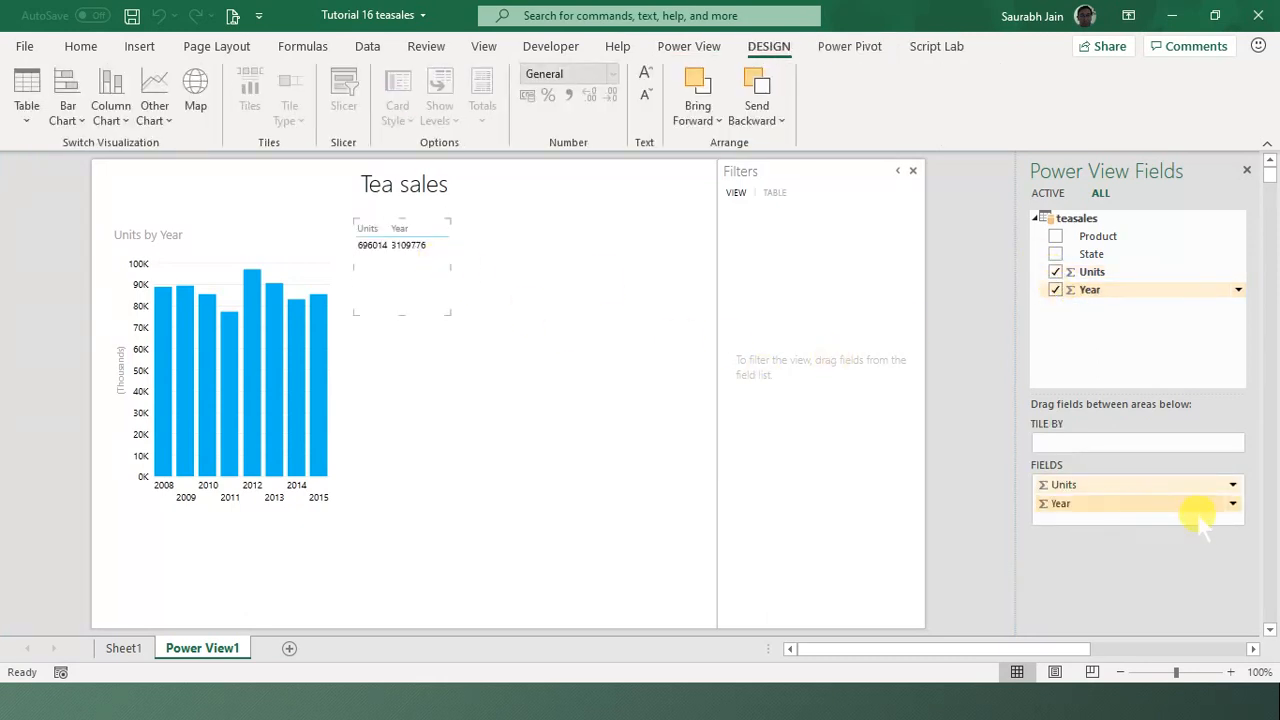
pyautogui.click(1233, 503)
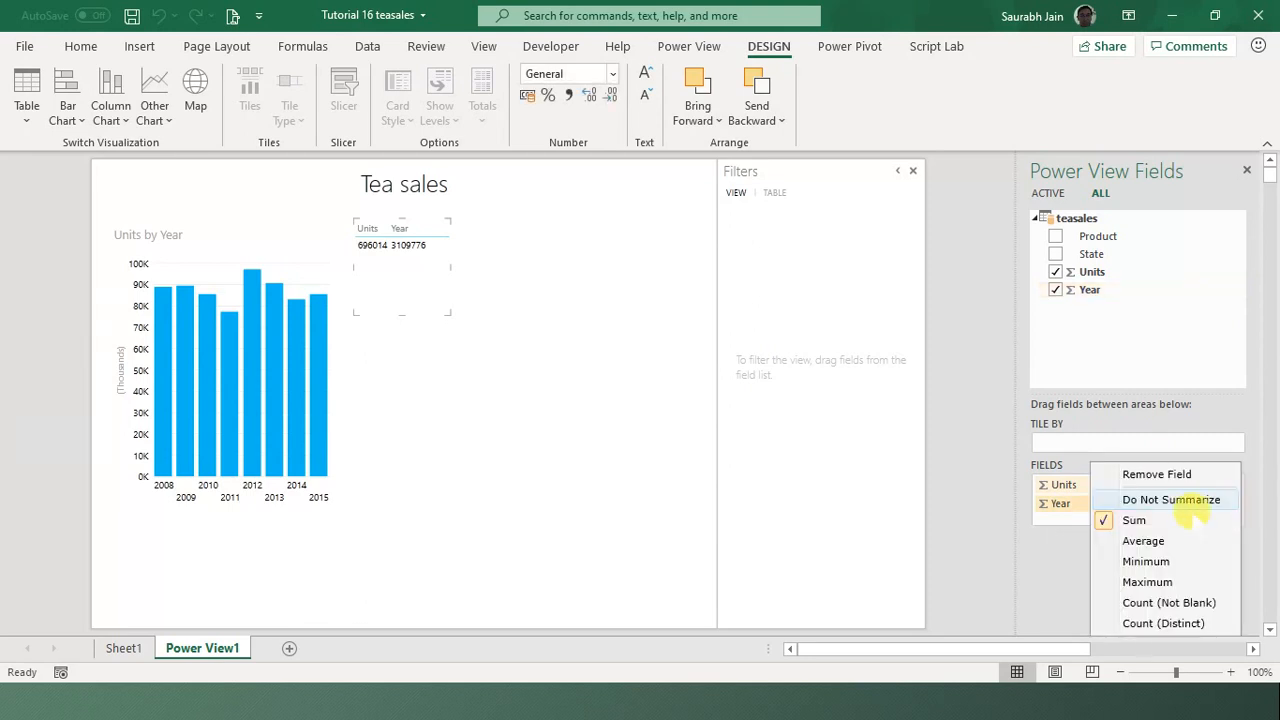
pyautogui.click(1160, 497)
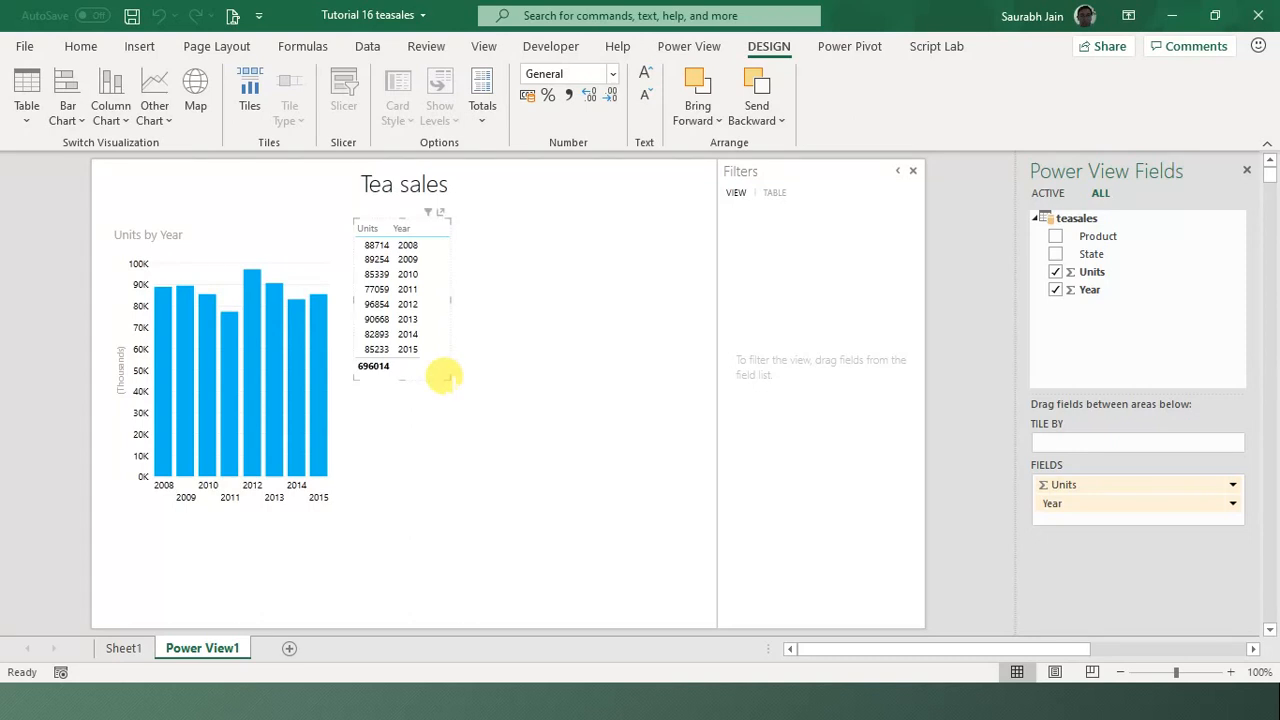
pyautogui.moveTo(434, 361); pyautogui.dragTo(628, 490)
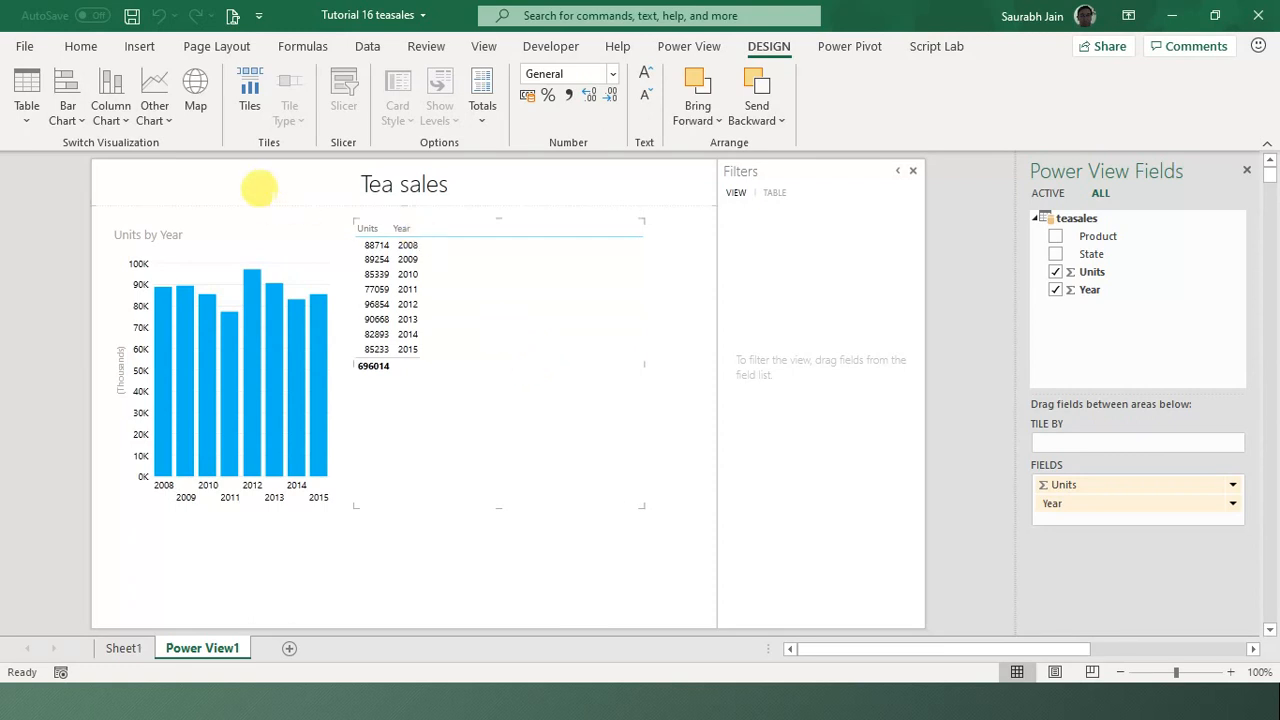
# Convert the second table to a line chart and add Product as its legend.
pyautogui.click(160, 114)
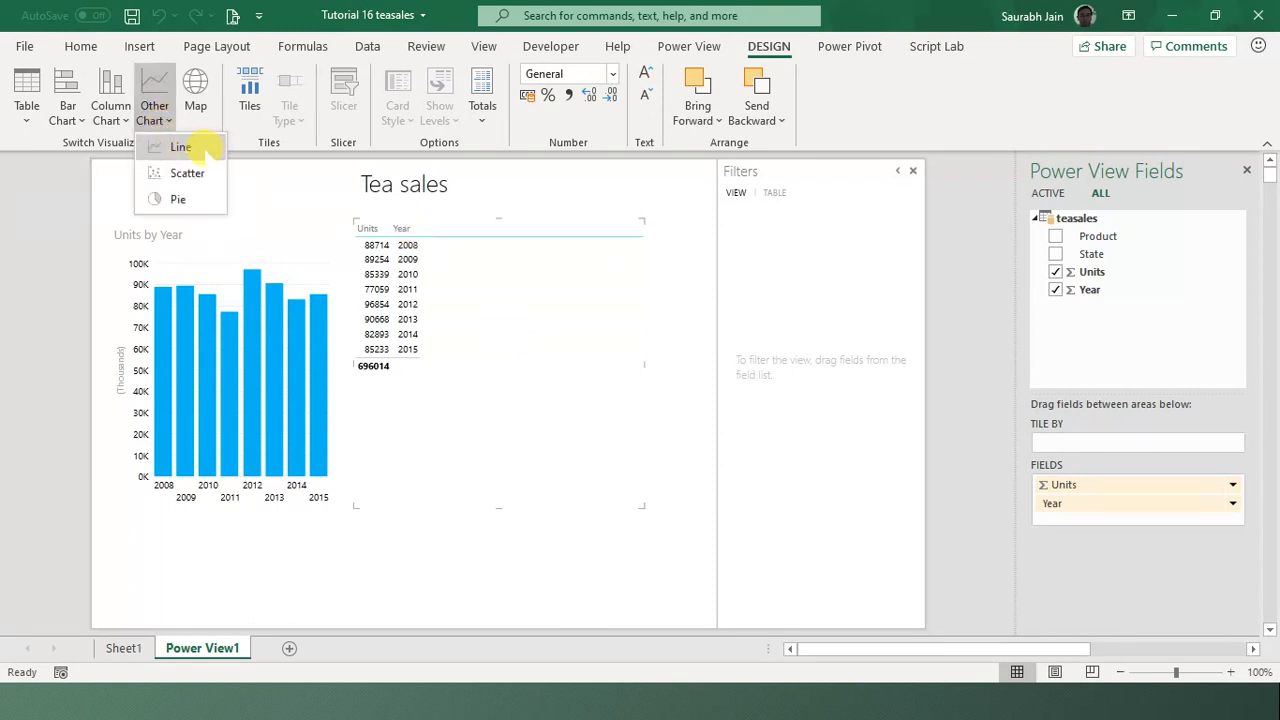
pyautogui.click(205, 147)
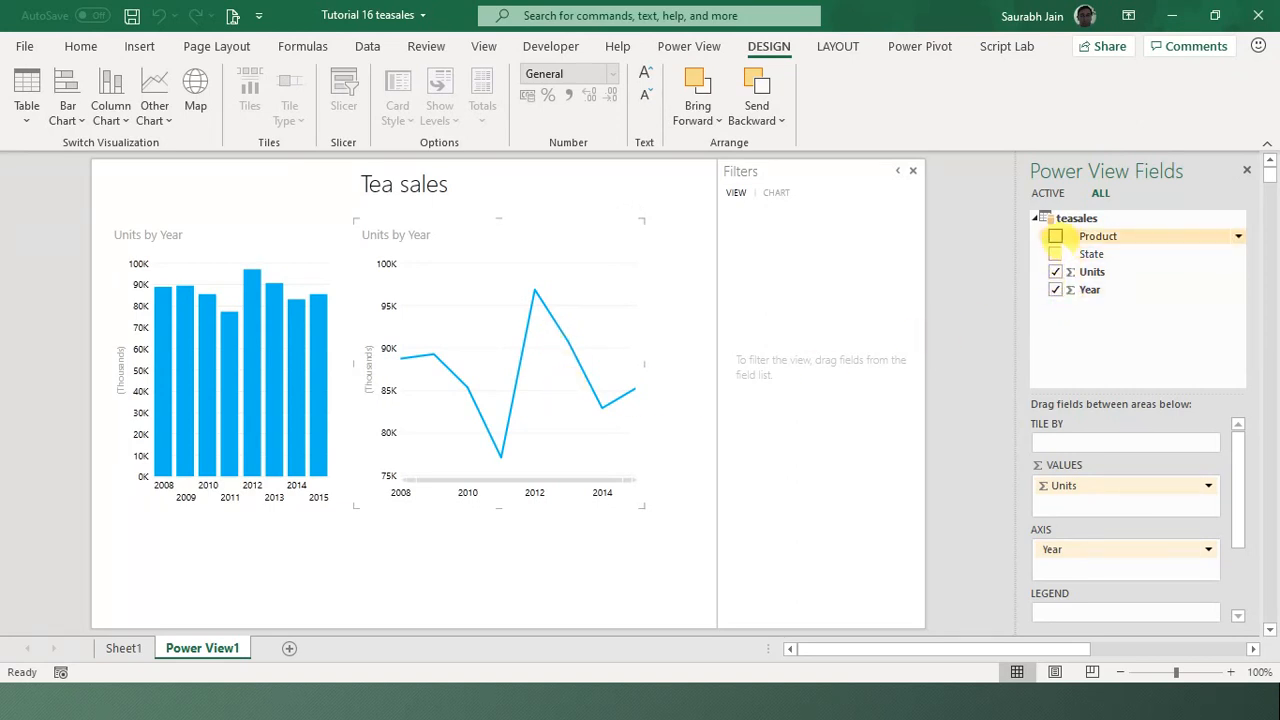
pyautogui.click(1055, 236)
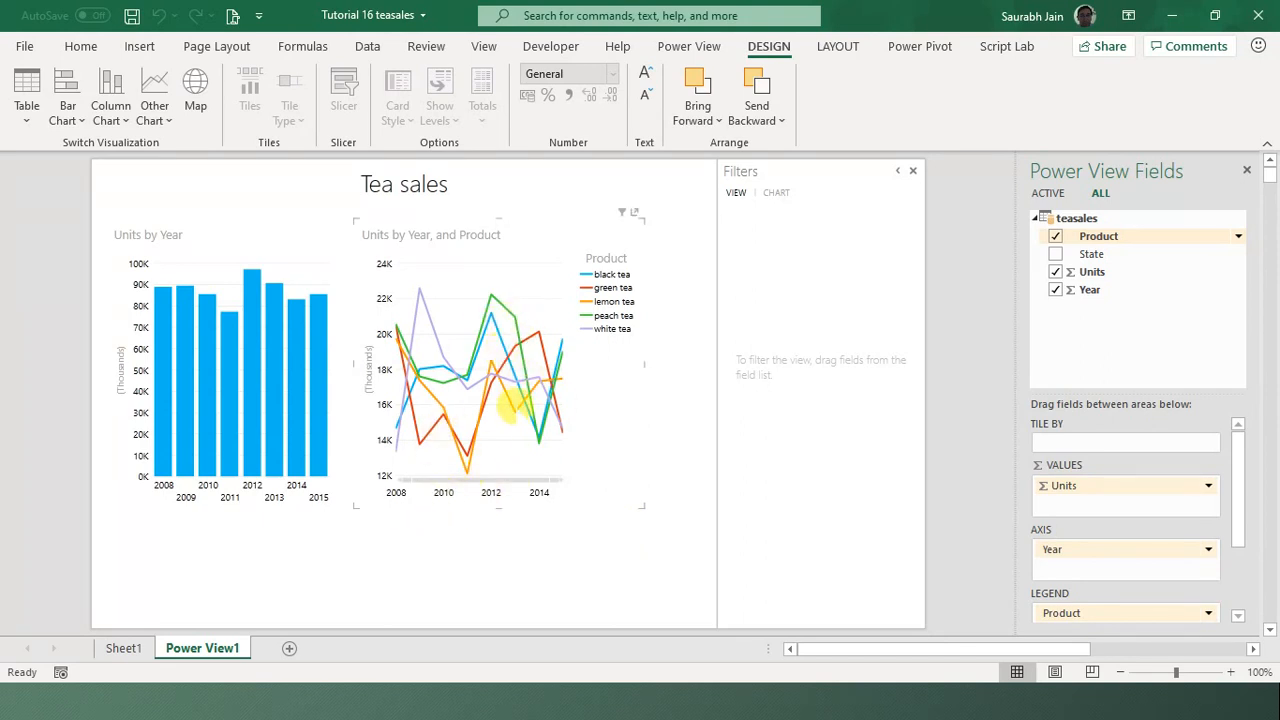
pyautogui.click(646, 513)
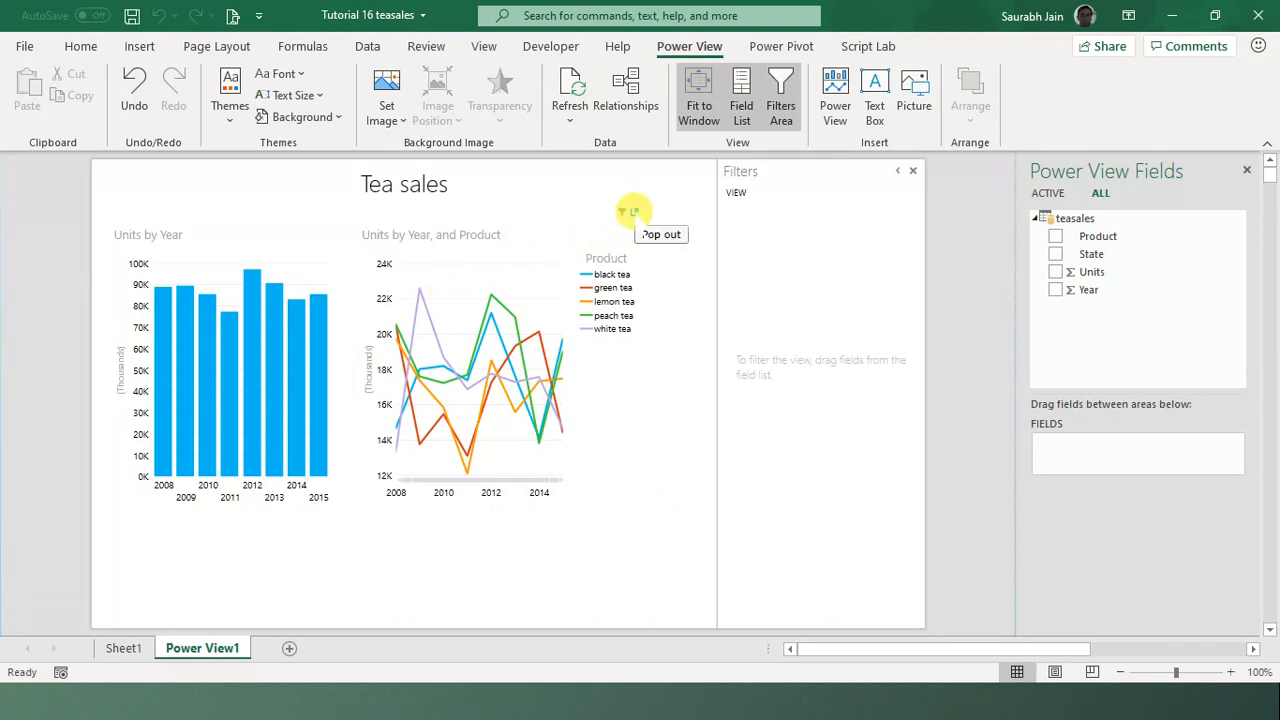
# Pop out the line chart and the column chart in turn to view them enlarged, restoring each to the report.
pyautogui.click(634, 211)
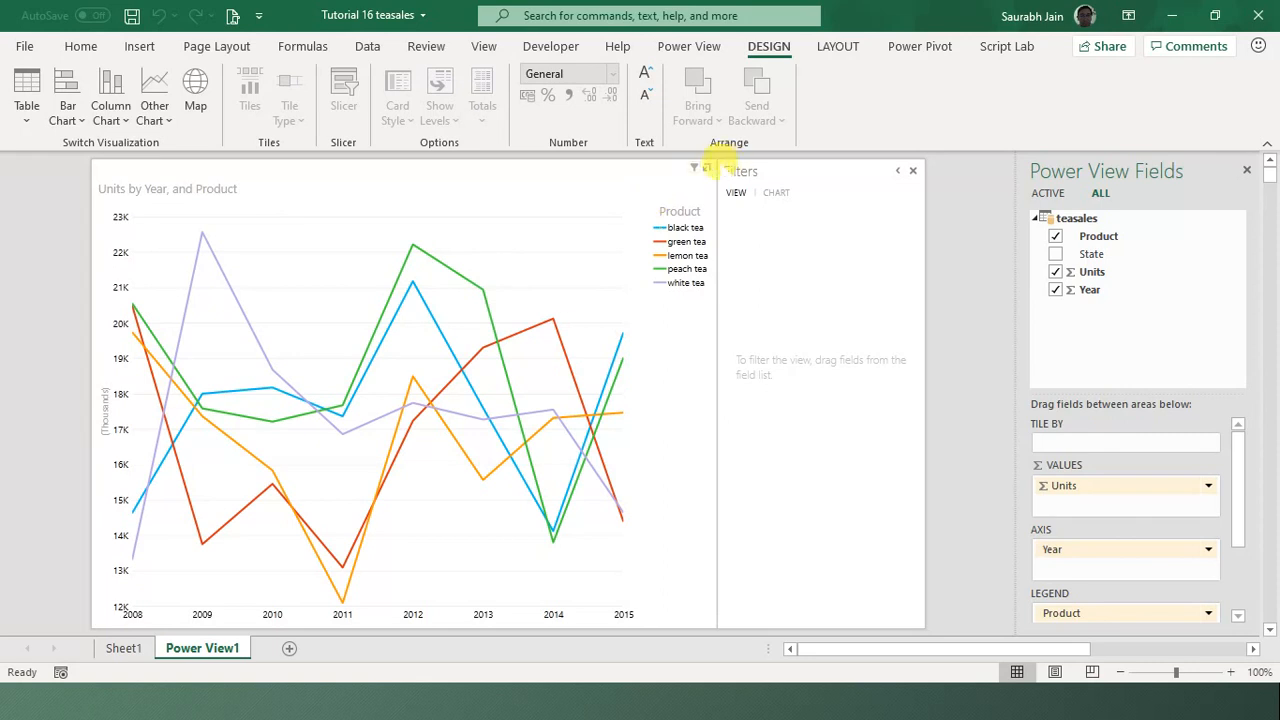
pyautogui.click(704, 168)
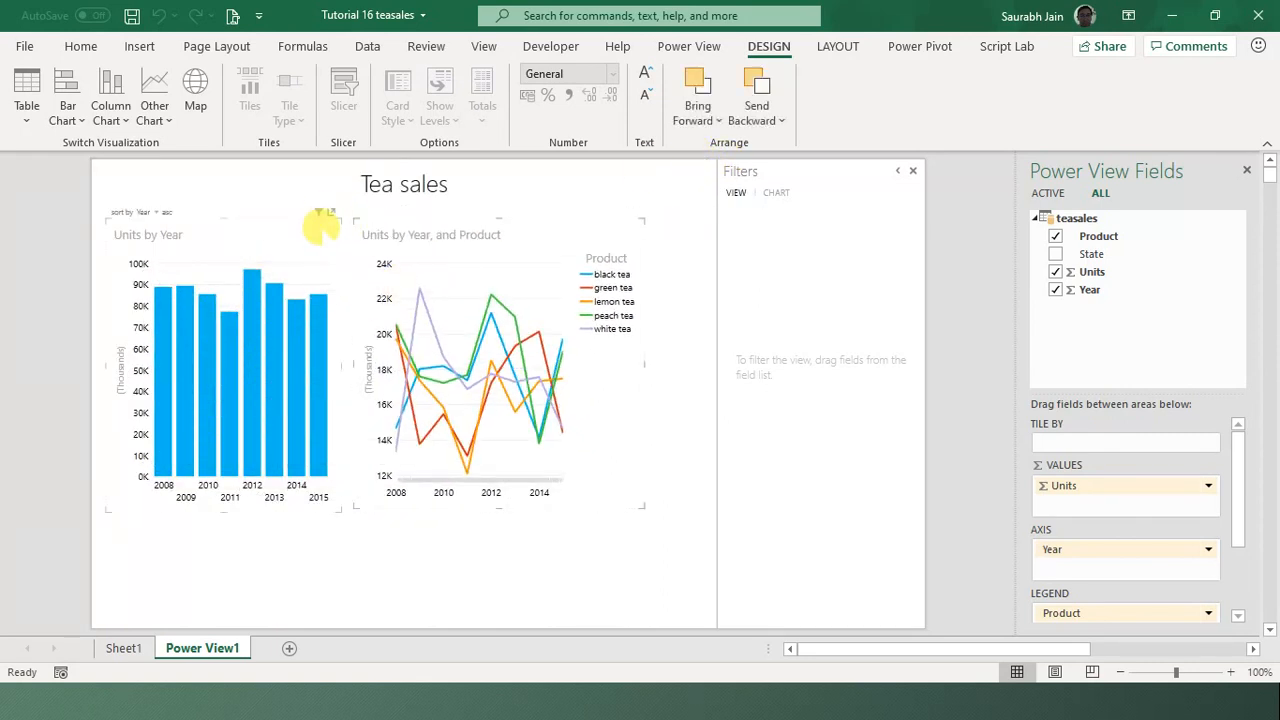
pyautogui.click(331, 211)
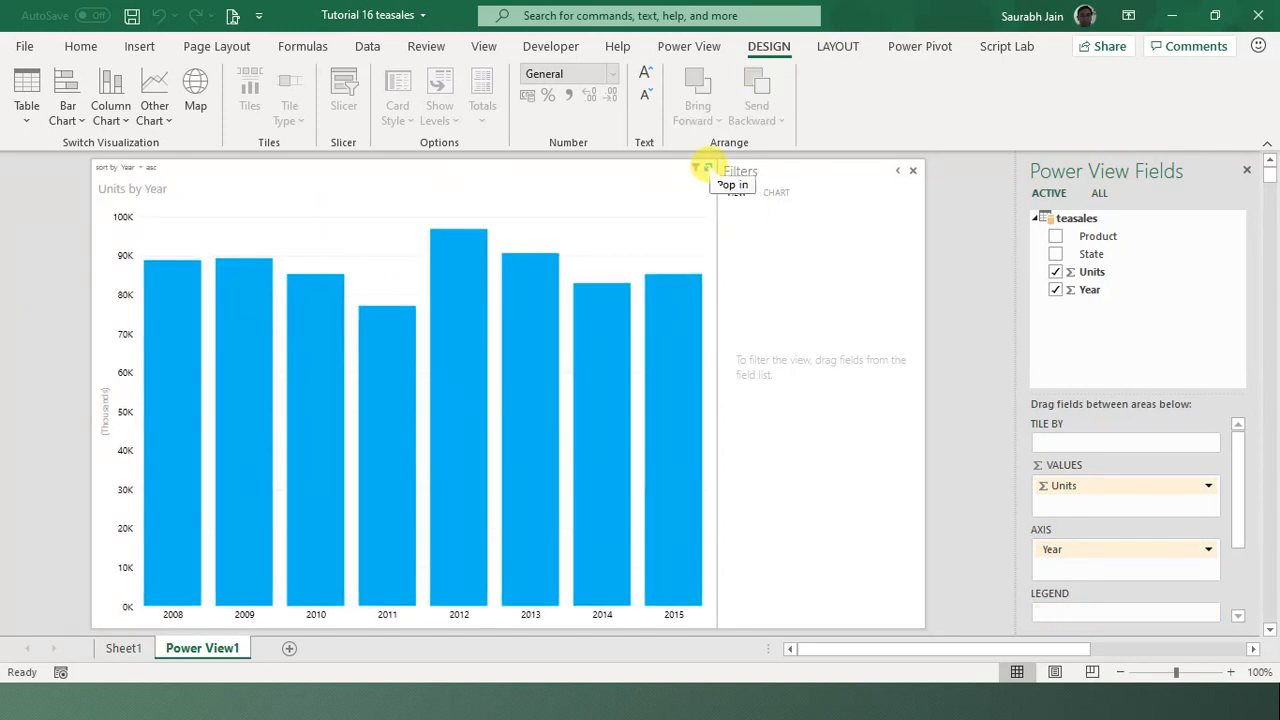
pyautogui.click(706, 168)
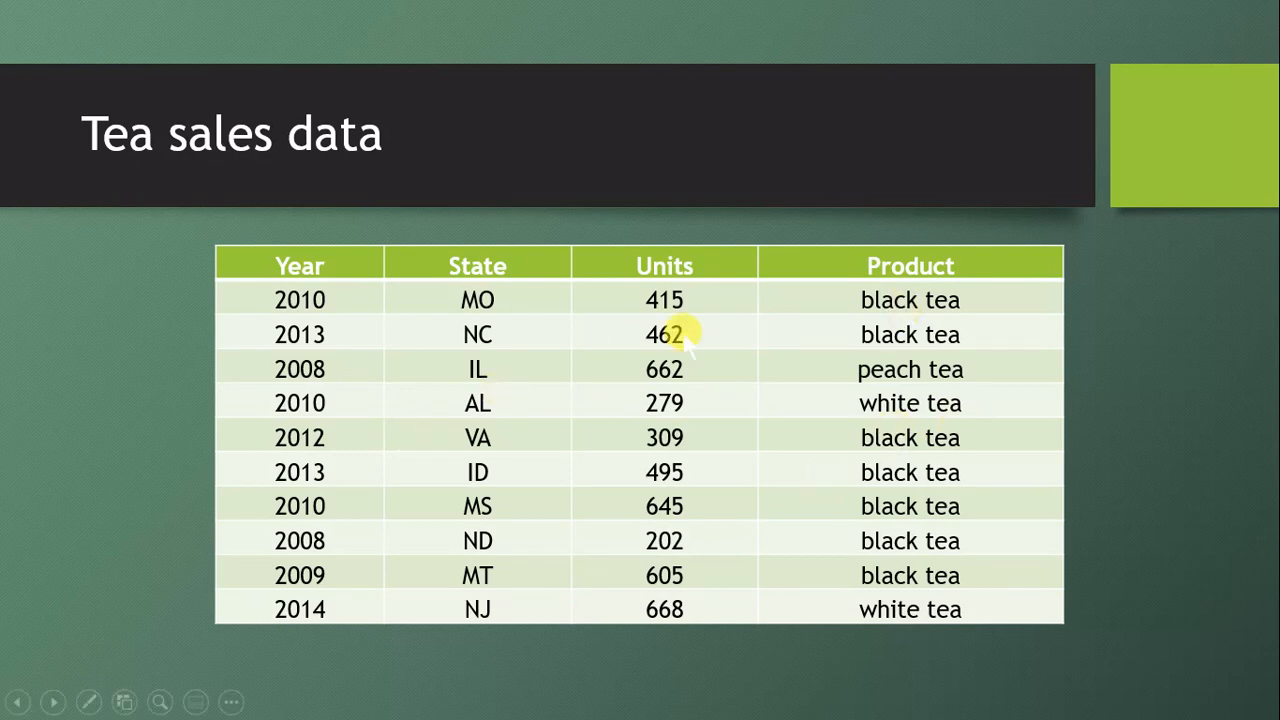
pyautogui.press('Right')
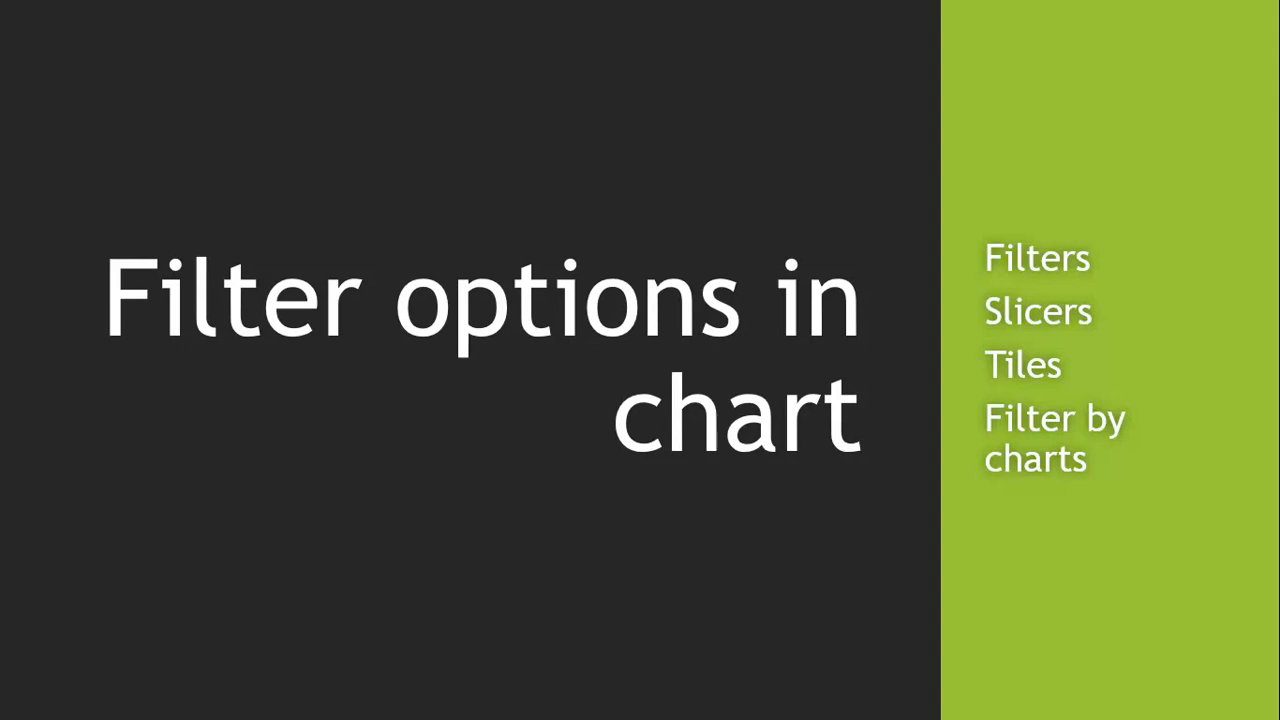
pyautogui.hotkey('alt', 'Tab')
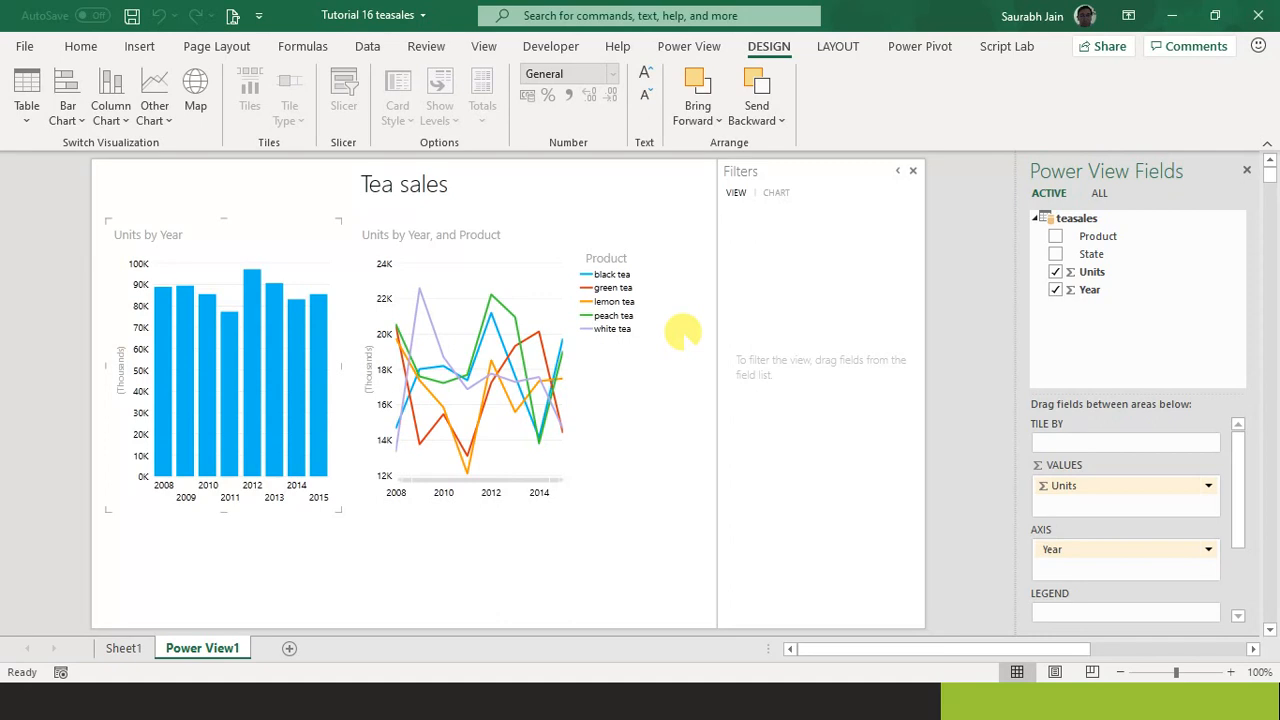
# Filter the line chart through the column chart's bars, trying 2008 alone before selecting 2015, 2014 and 2013 together.
pyautogui.moveTo(162, 371)
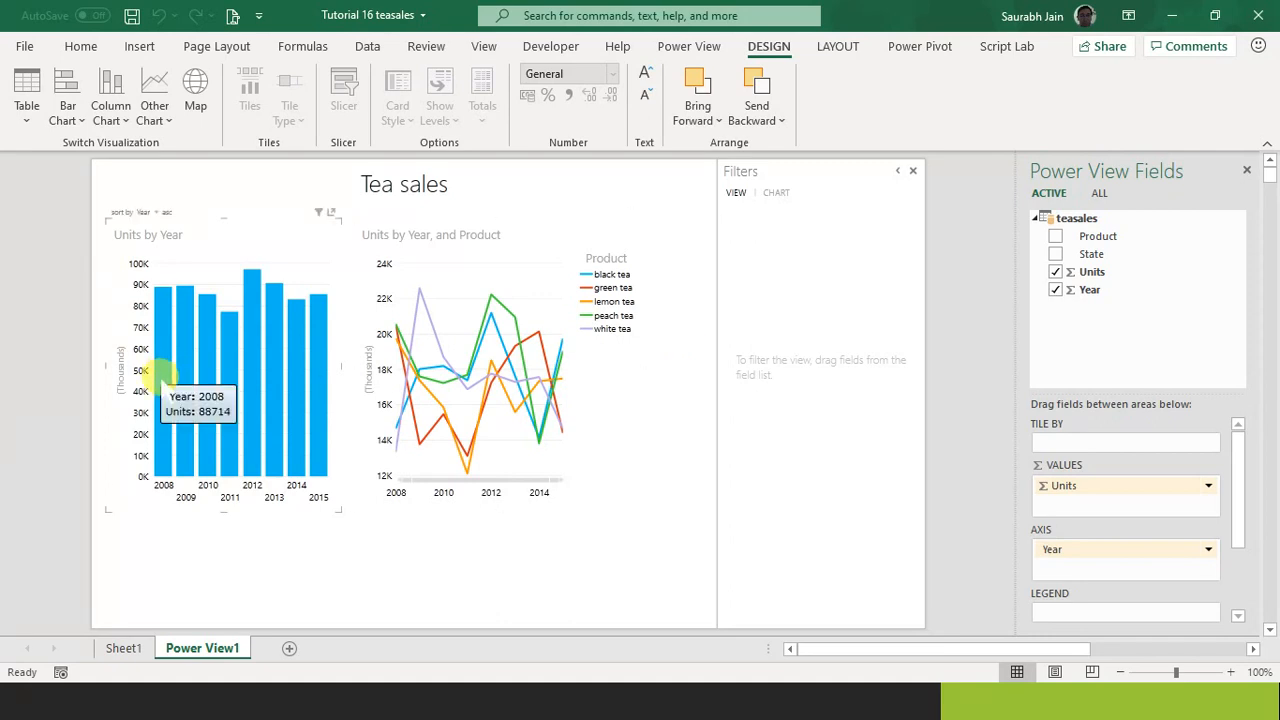
pyautogui.click(164, 446)
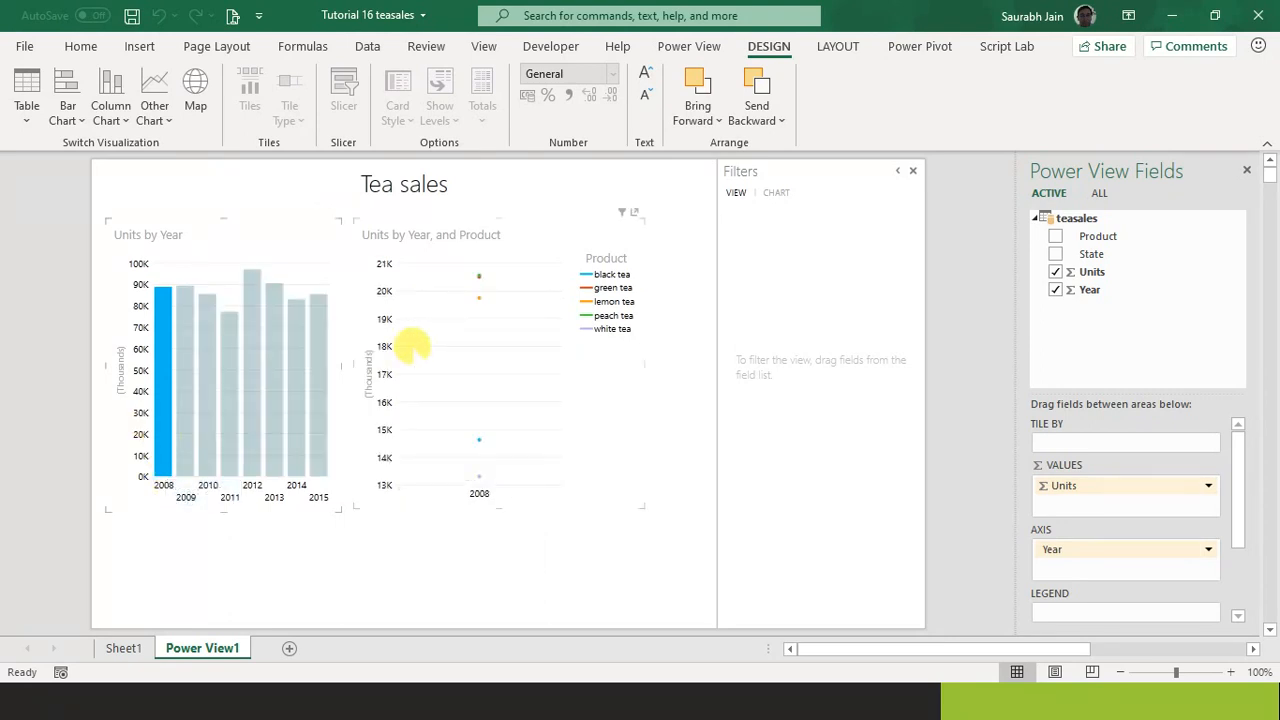
pyautogui.click(319, 388)
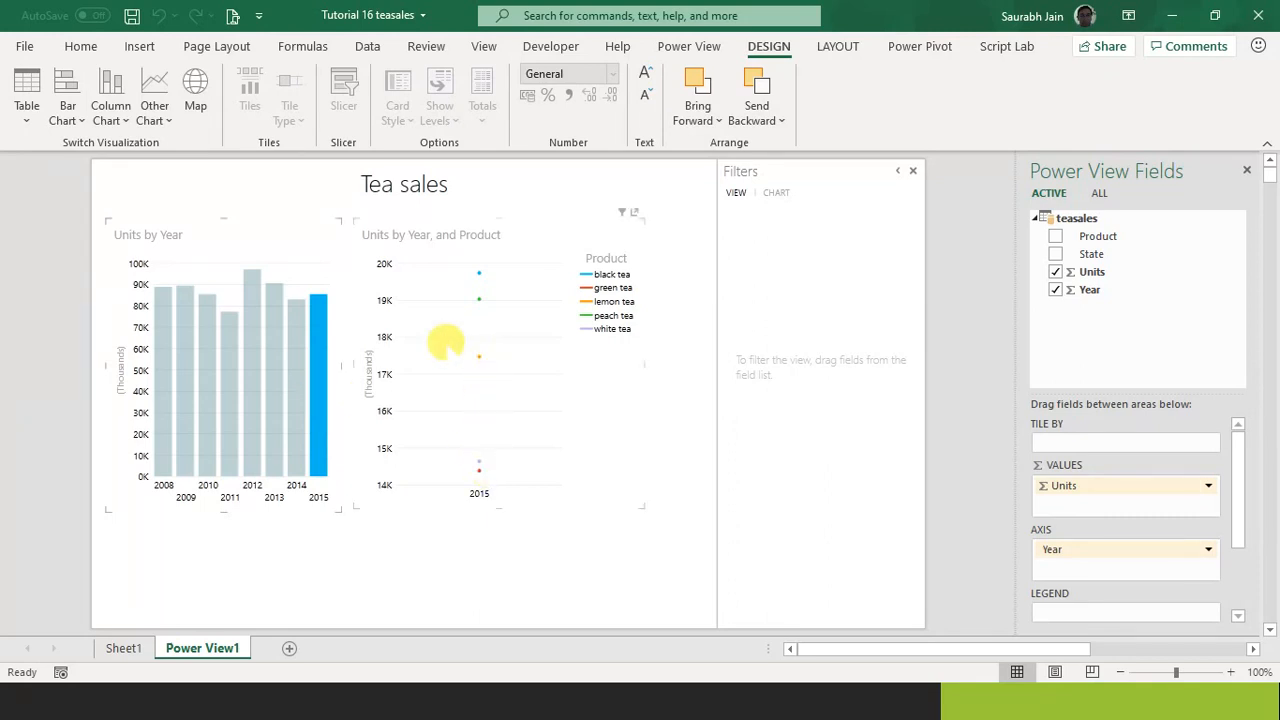
pyautogui.keyDown('ctrl'); pyautogui.click(297, 400); pyautogui.keyUp('ctrl')
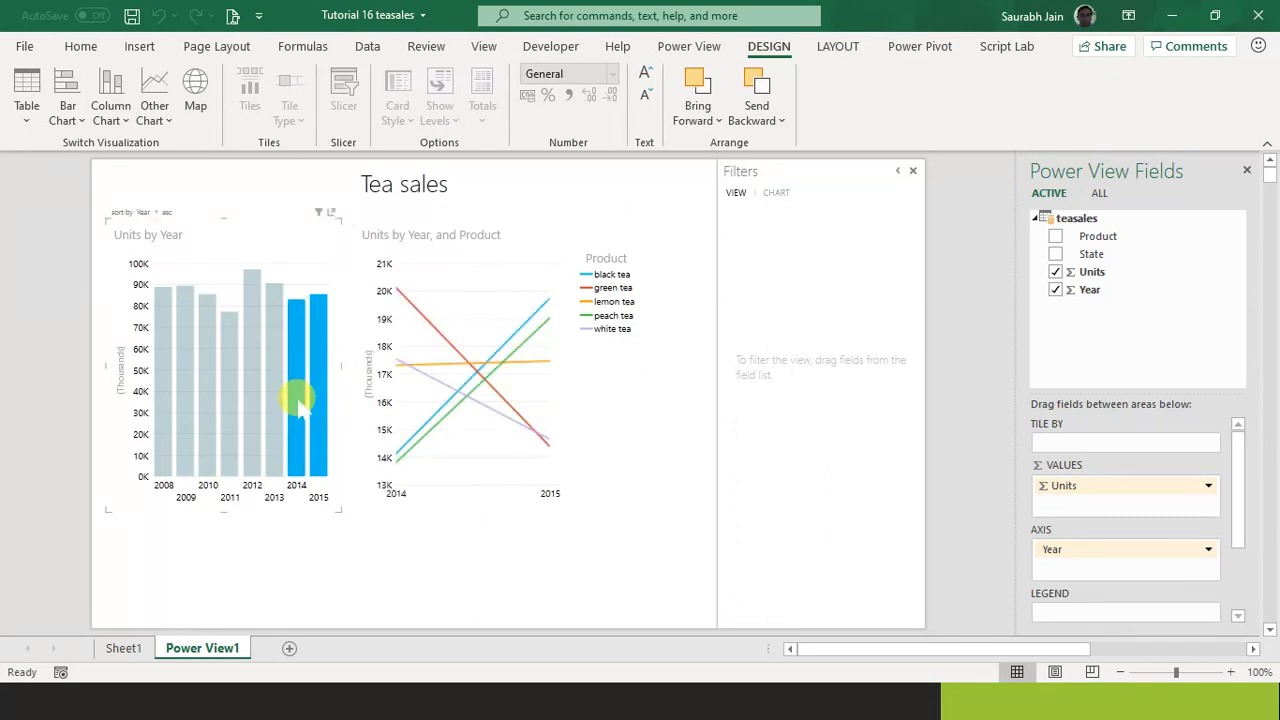
pyautogui.keyDown('ctrl'); pyautogui.click(277, 400); pyautogui.keyUp('ctrl')
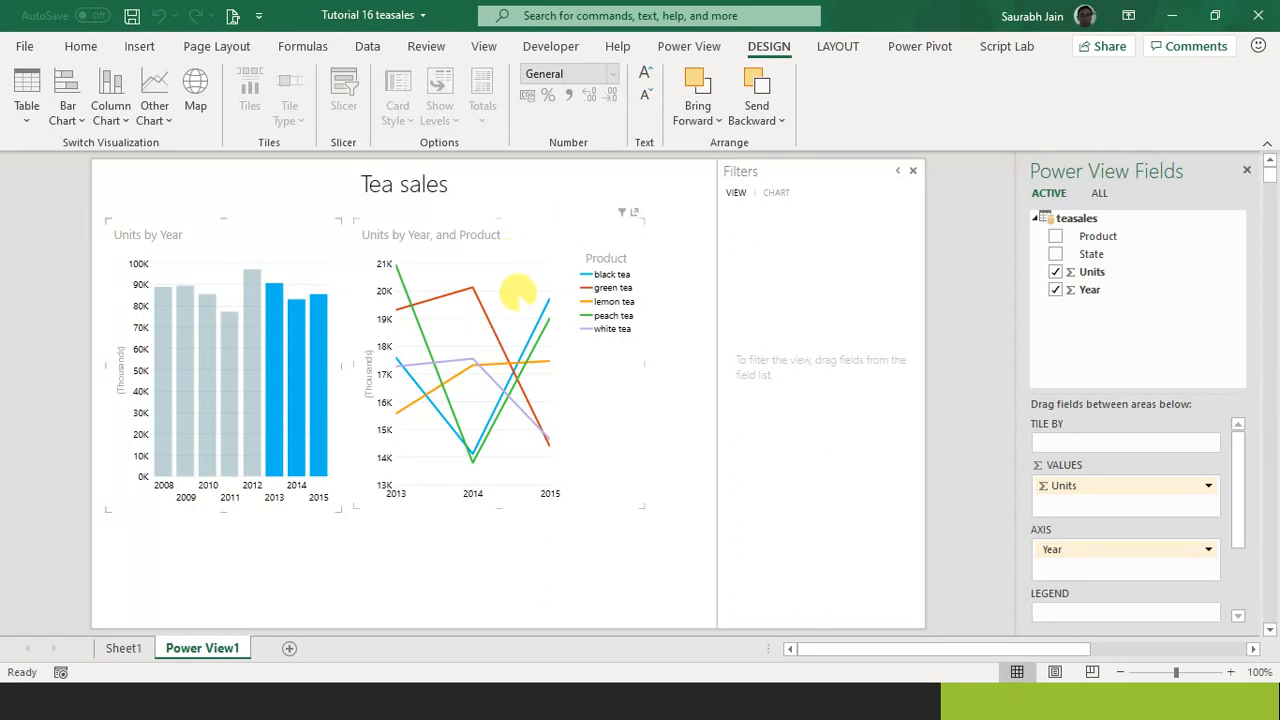
pyautogui.click(467, 546)
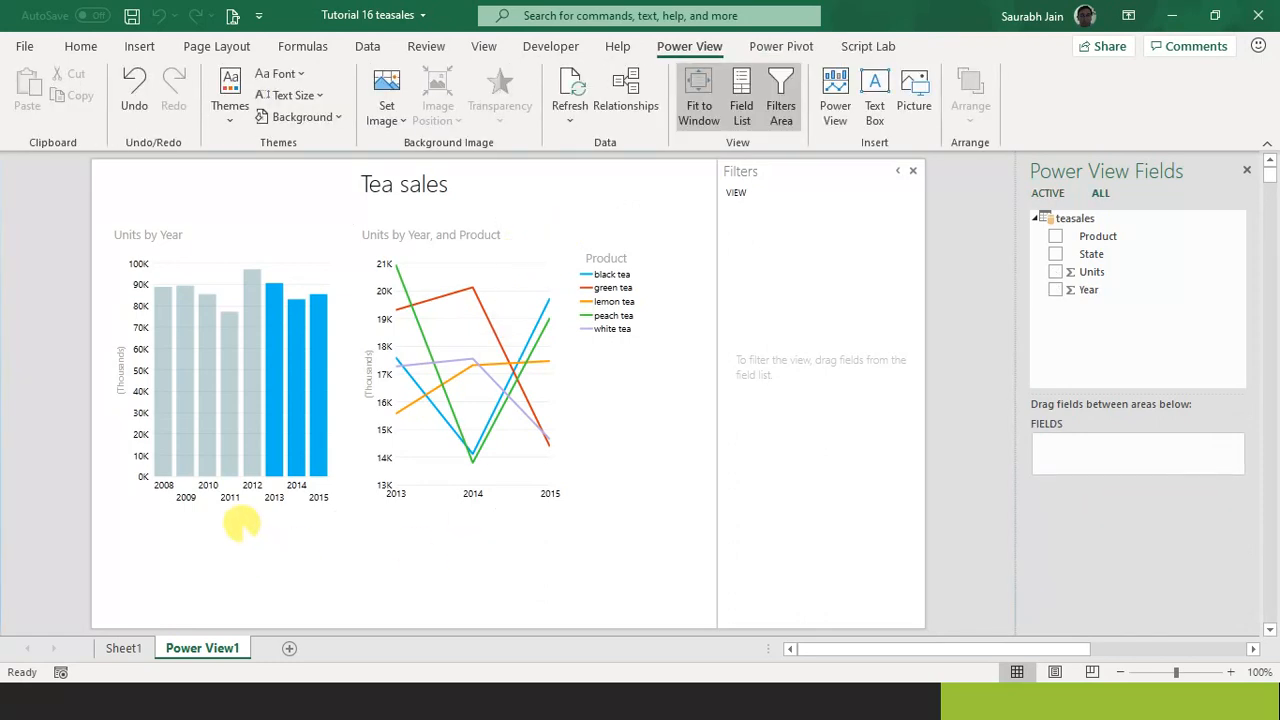
# Add 2012 to the selected column chart bars, remove it again, and add 2010 to the selection.
pyautogui.click(266, 420)
pyautogui.keyDown('ctrl'); pyautogui.click(250, 422); pyautogui.keyUp('ctrl')
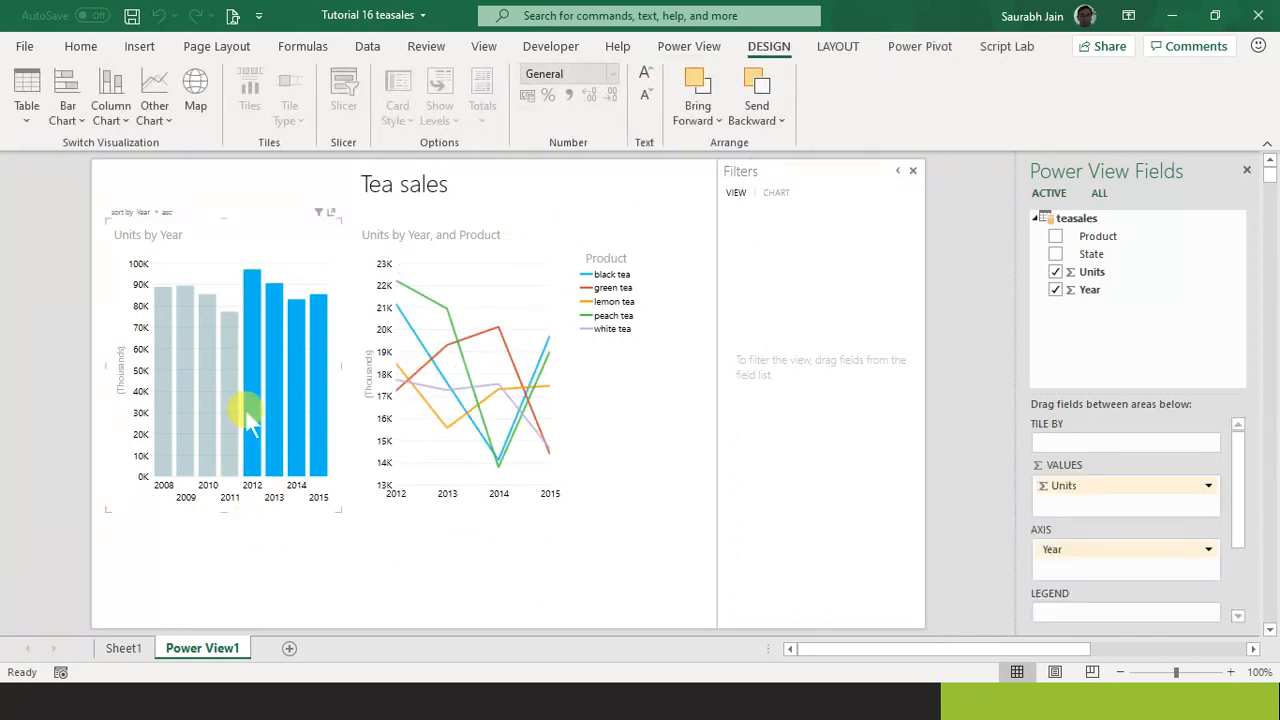
pyautogui.keyDown('ctrl'); pyautogui.click(246, 412); pyautogui.keyUp('ctrl')
pyautogui.keyDown('ctrl'); pyautogui.click(200, 410); pyautogui.keyUp('ctrl')
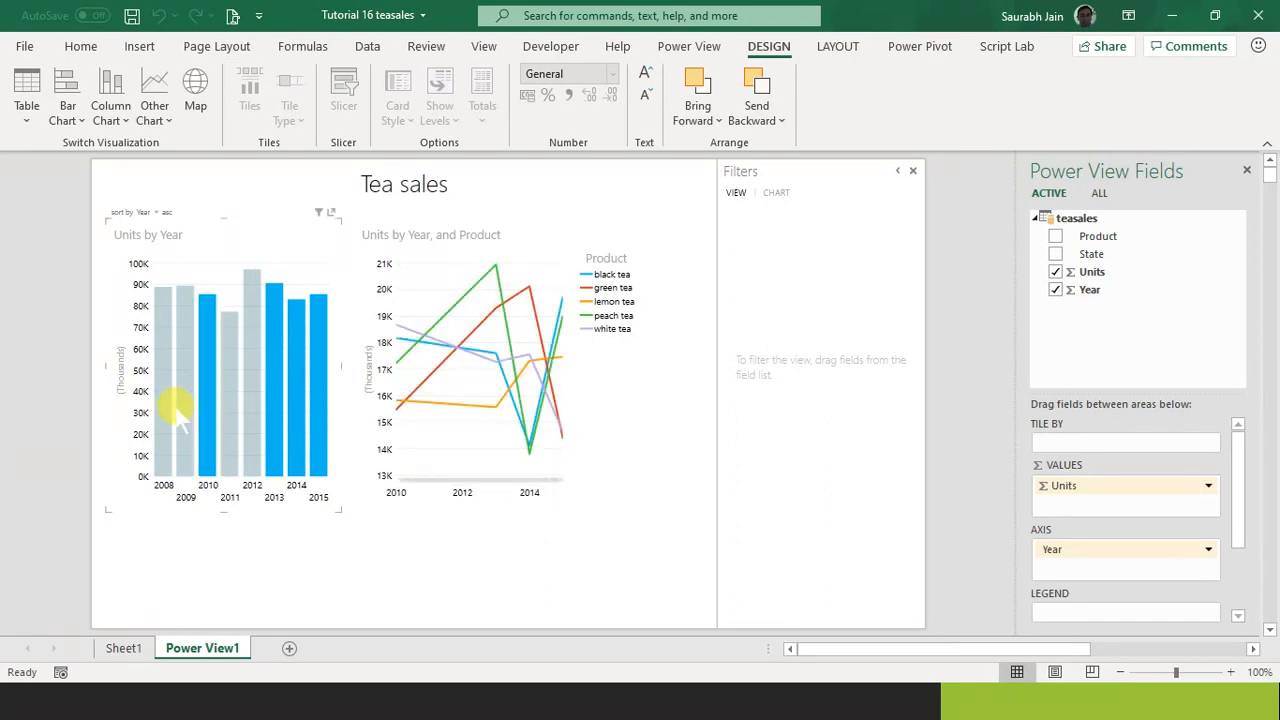
# Filter the line chart through the column chart by 2008 alone and 2010 alone, and clear the bar selection to restore all years.
pyautogui.keyDown('ctrl'); pyautogui.click(172, 411); pyautogui.keyUp('ctrl')
pyautogui.click(160, 414)
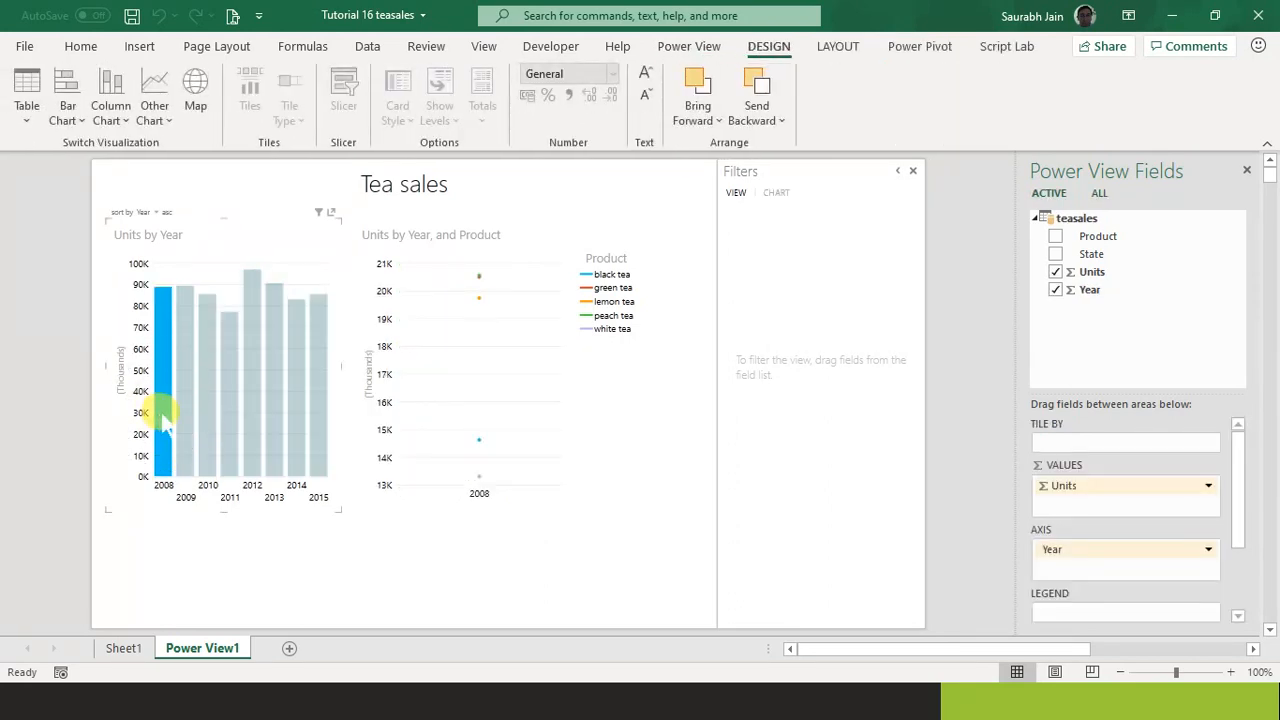
pyautogui.click(207, 405)
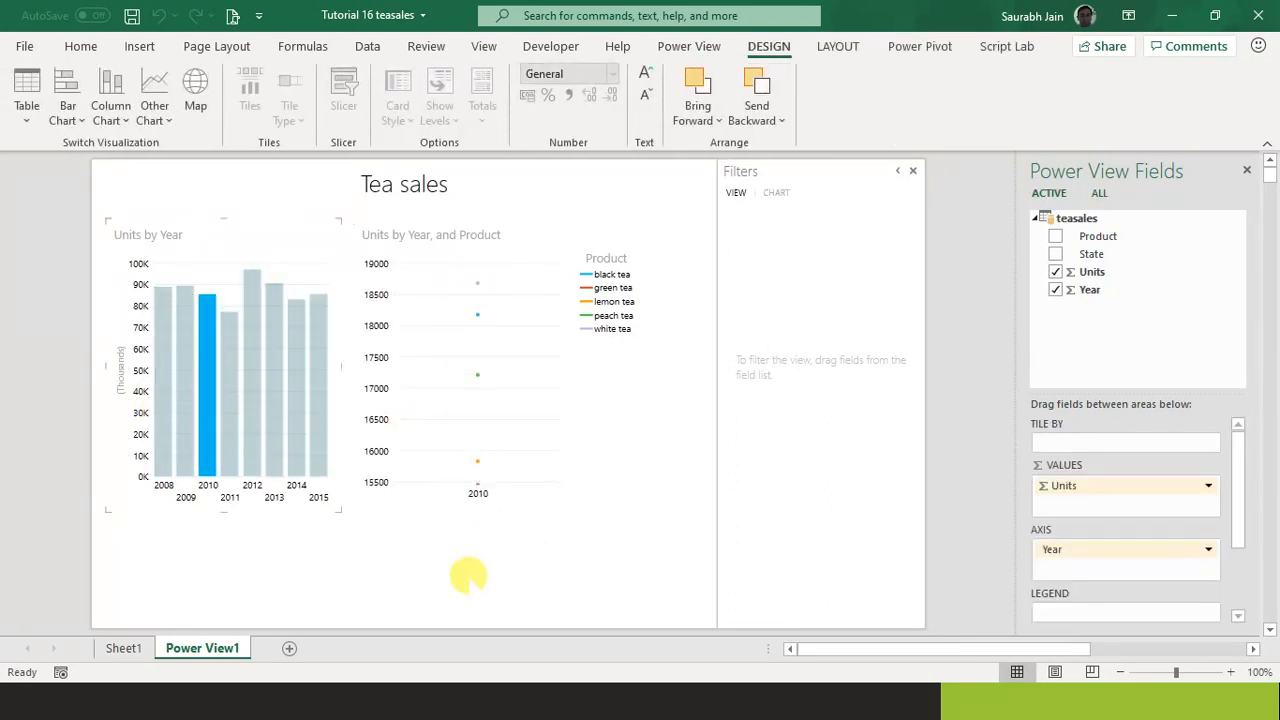
pyautogui.click(466, 571)
pyautogui.click(306, 286)
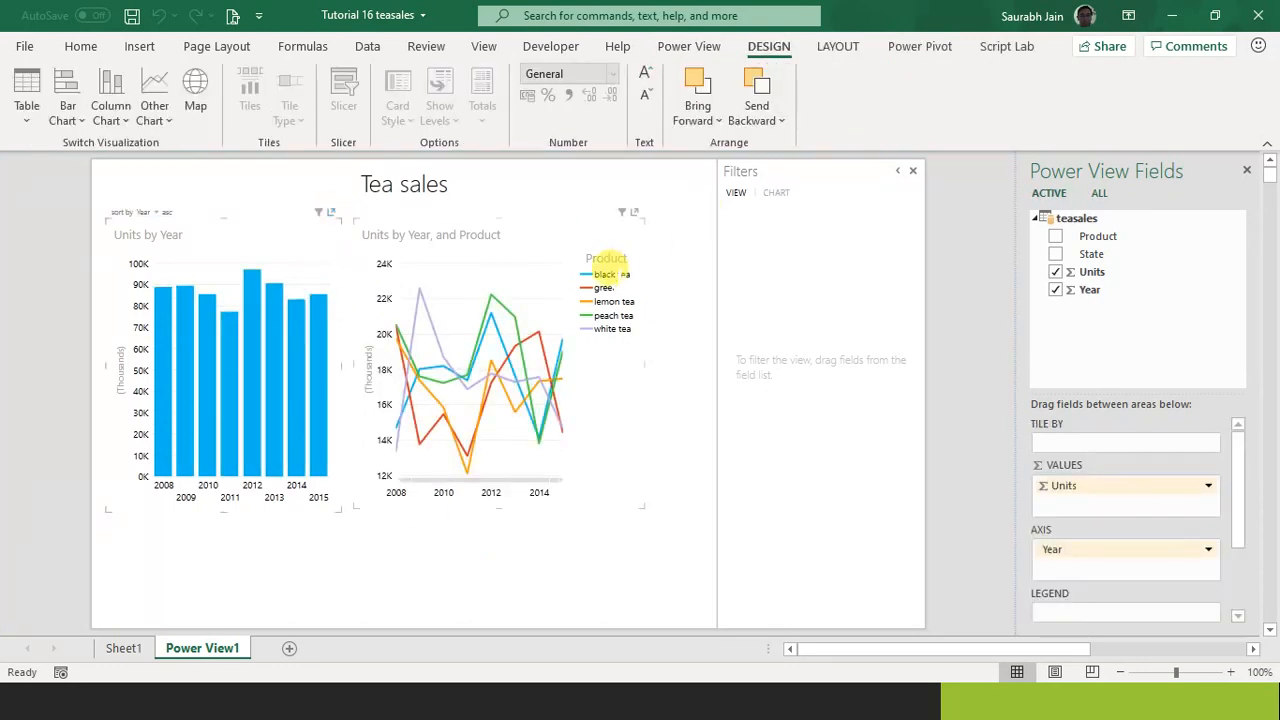
pyautogui.click(651, 266)
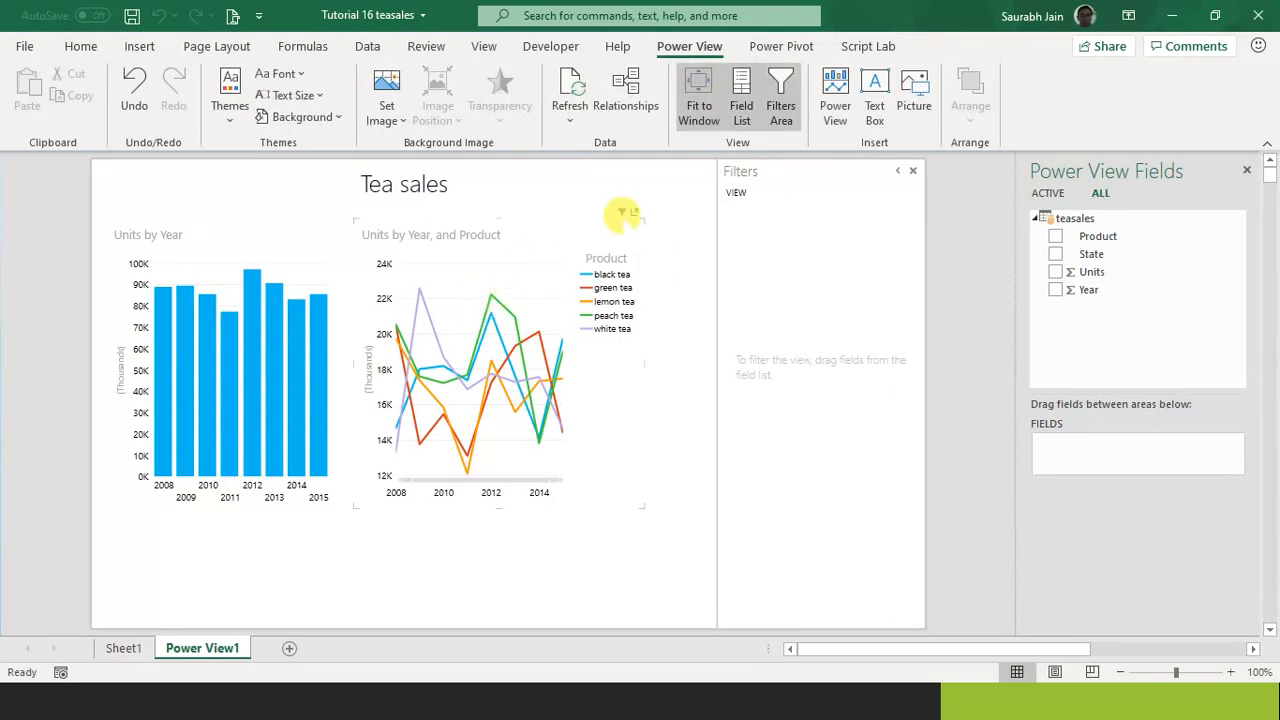
# Show the line chart's filters and limit its Year range to 2011 or earlier.
pyautogui.click(621, 212)
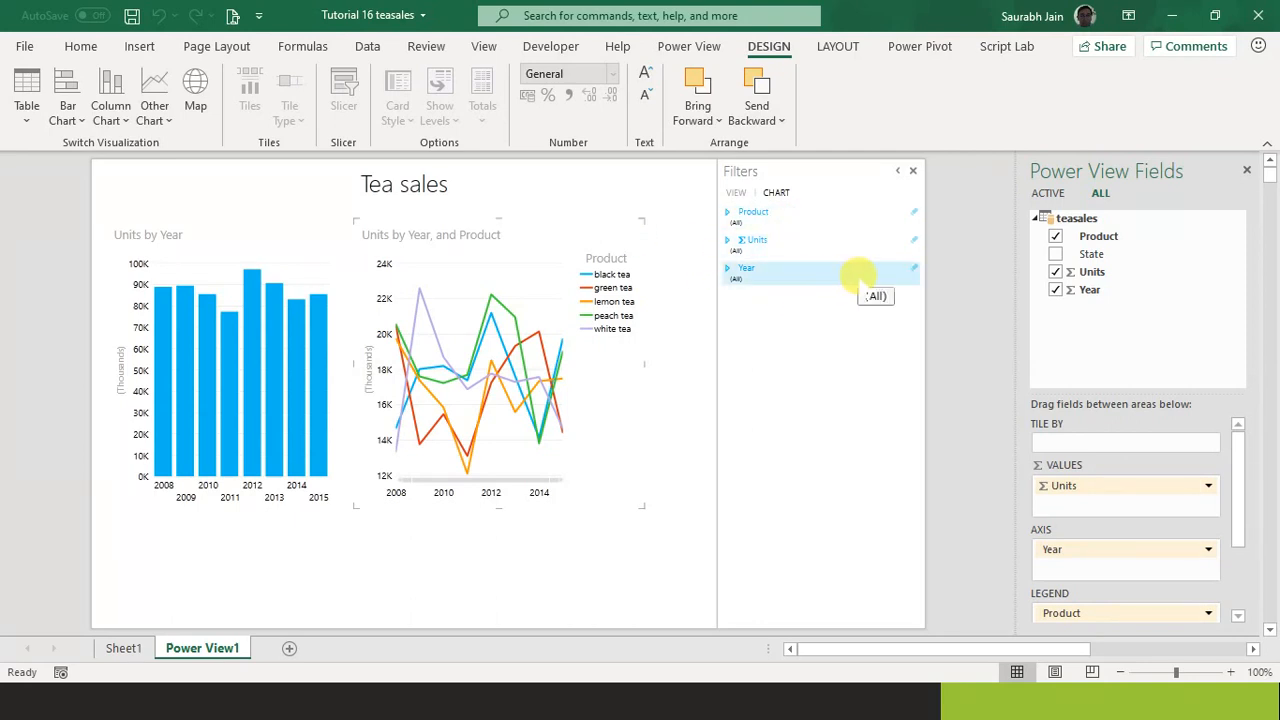
pyautogui.click(858, 278)
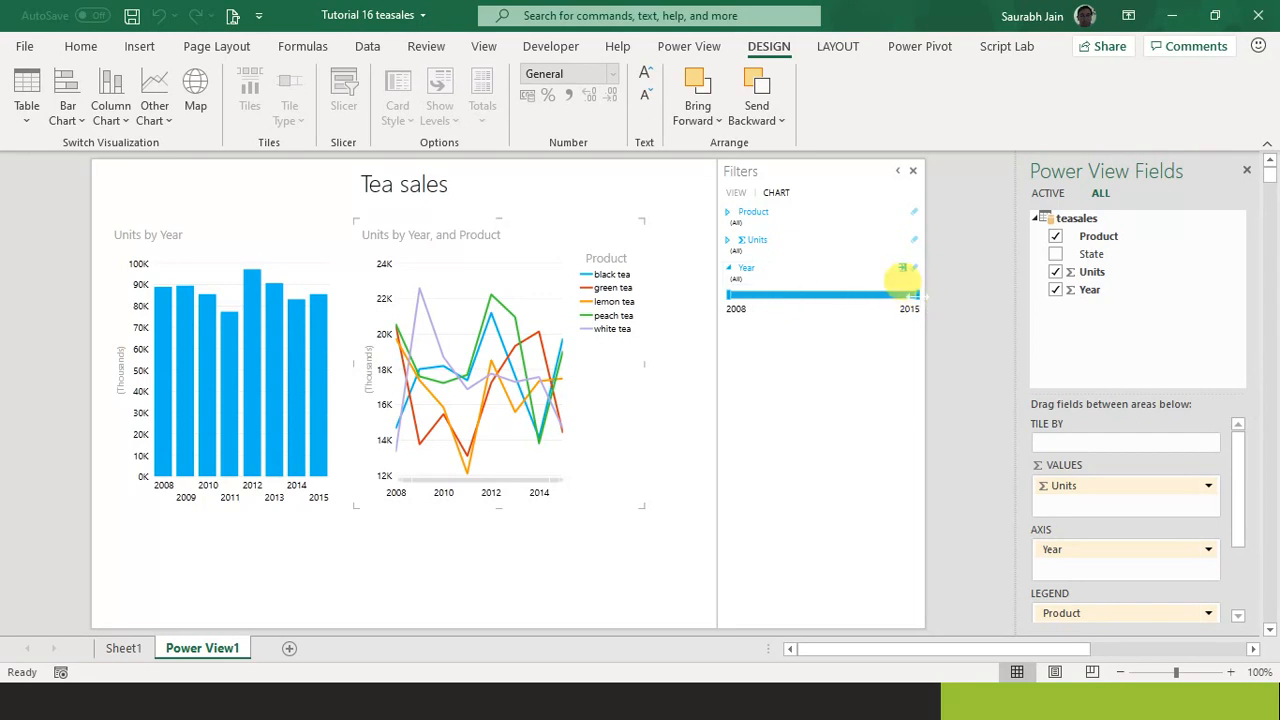
pyautogui.moveTo(911, 295); pyautogui.dragTo(813, 295)
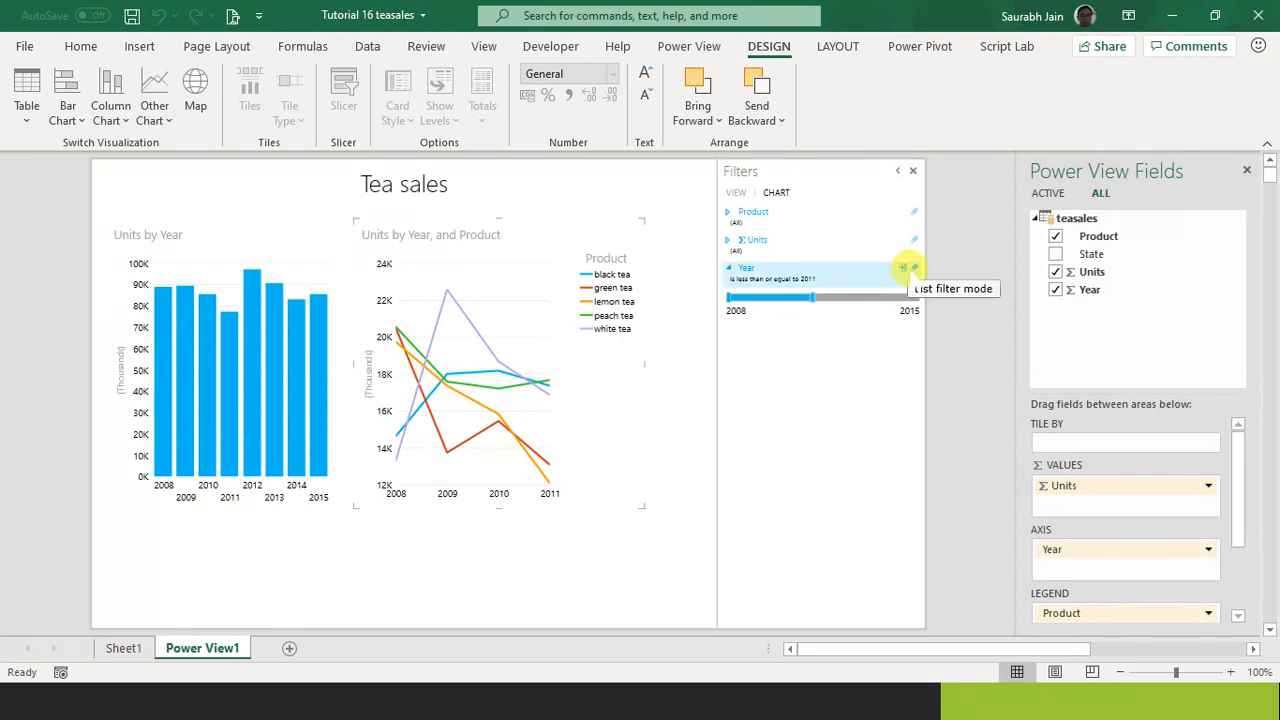
# Switch the line chart's Year filter to list mode and keep only 2009, 2011 and 2015.
pyautogui.click(902, 268)
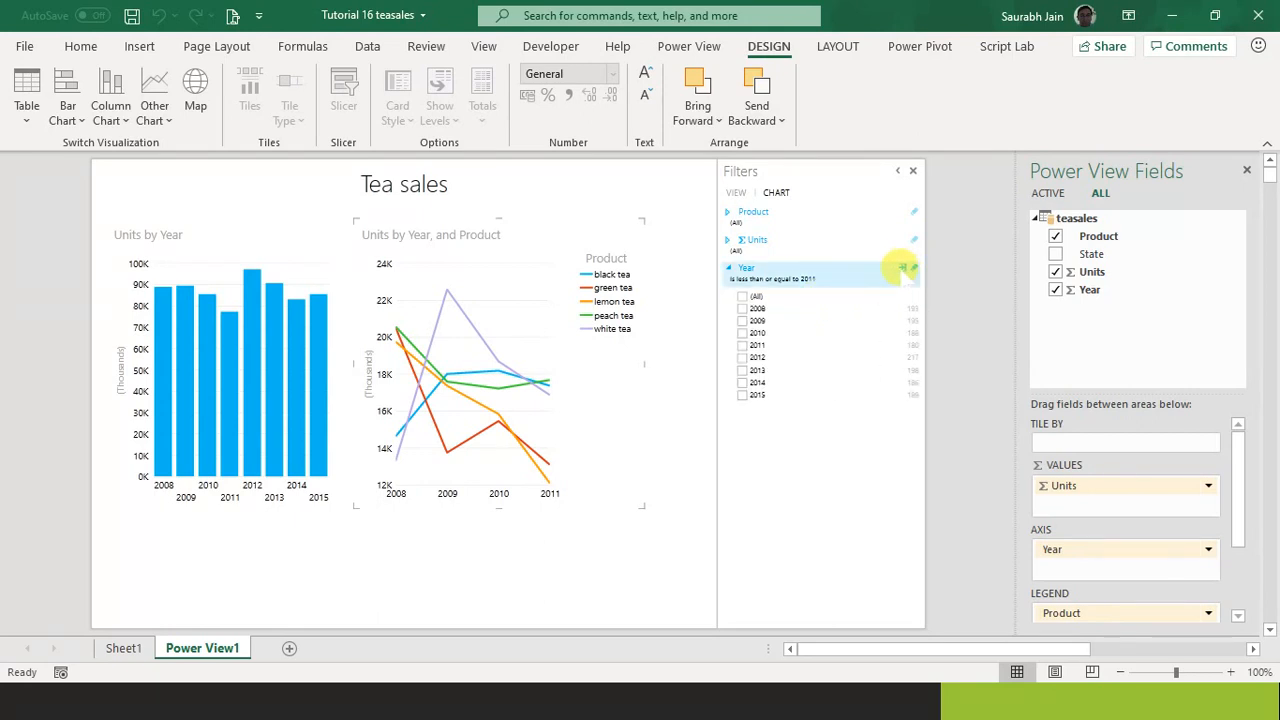
pyautogui.click(734, 296)
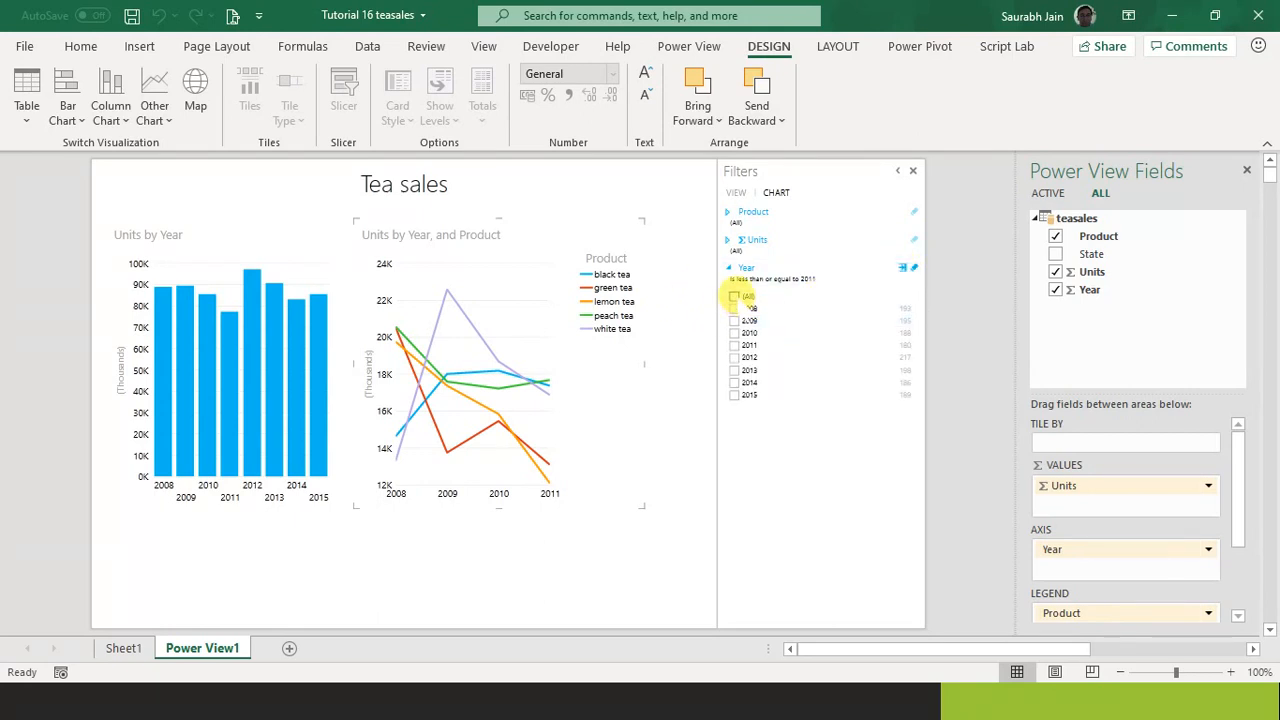
pyautogui.click(734, 296)
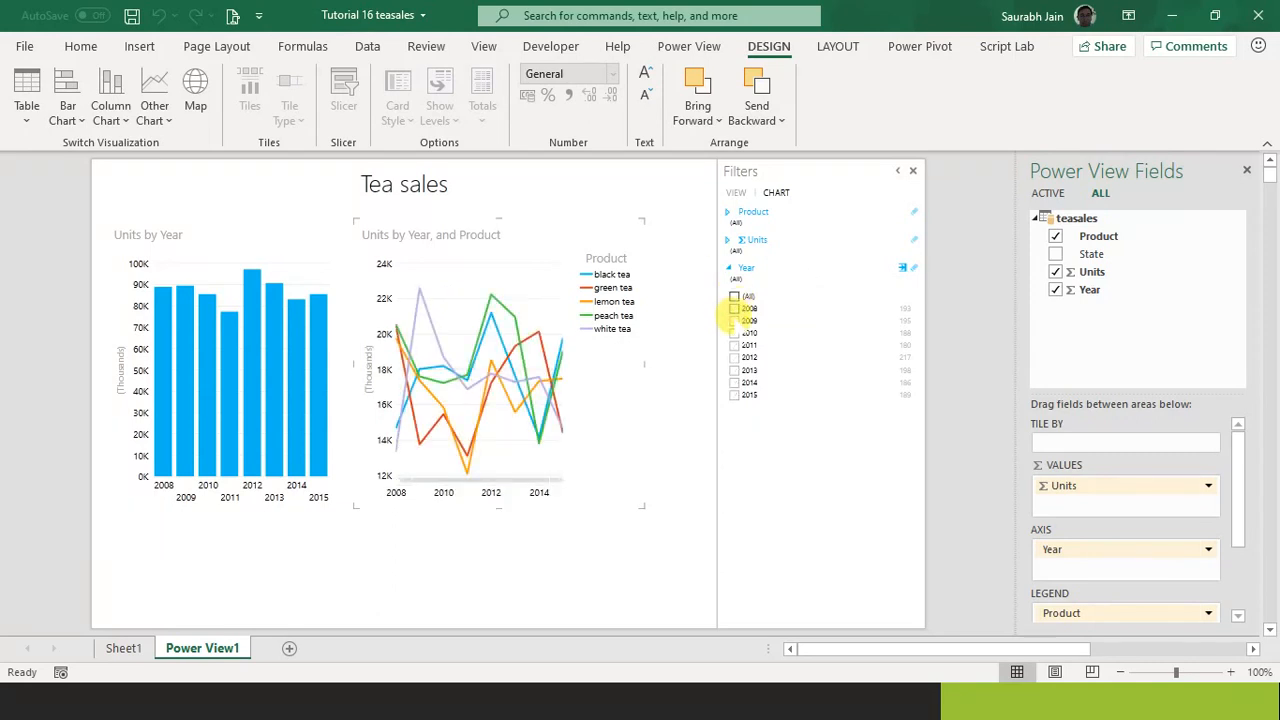
pyautogui.click(734, 320)
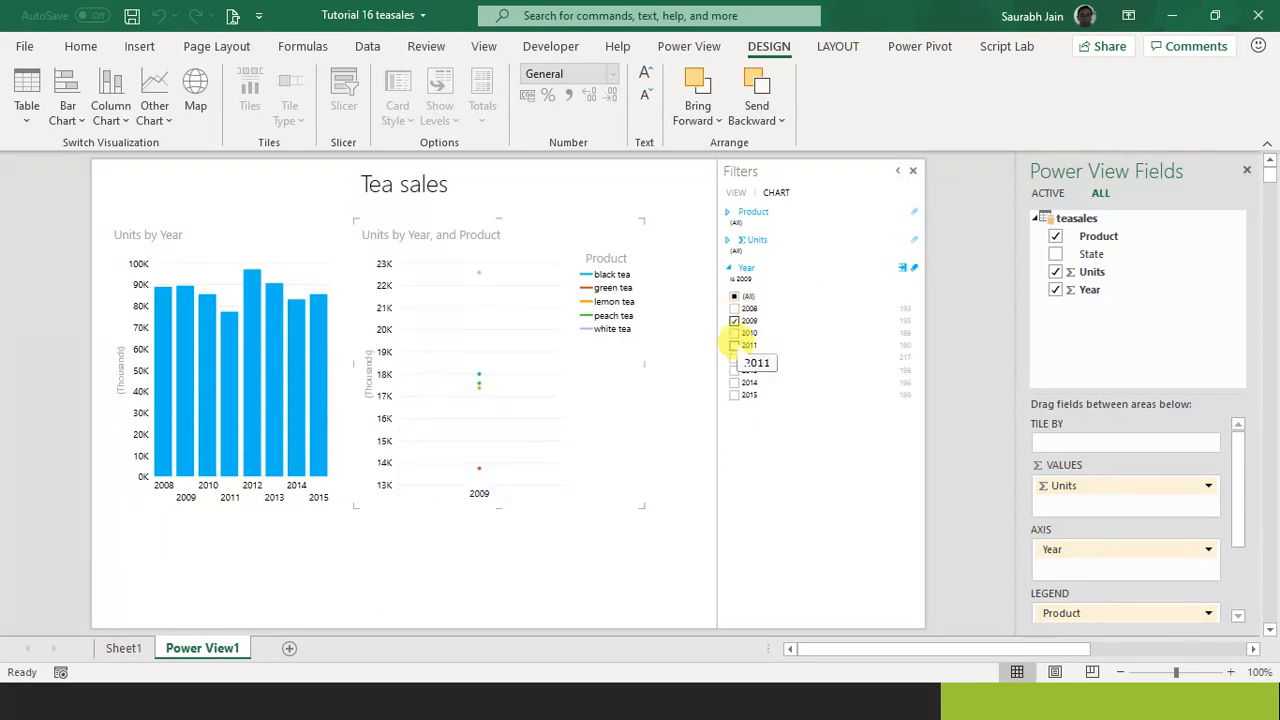
pyautogui.click(734, 345)
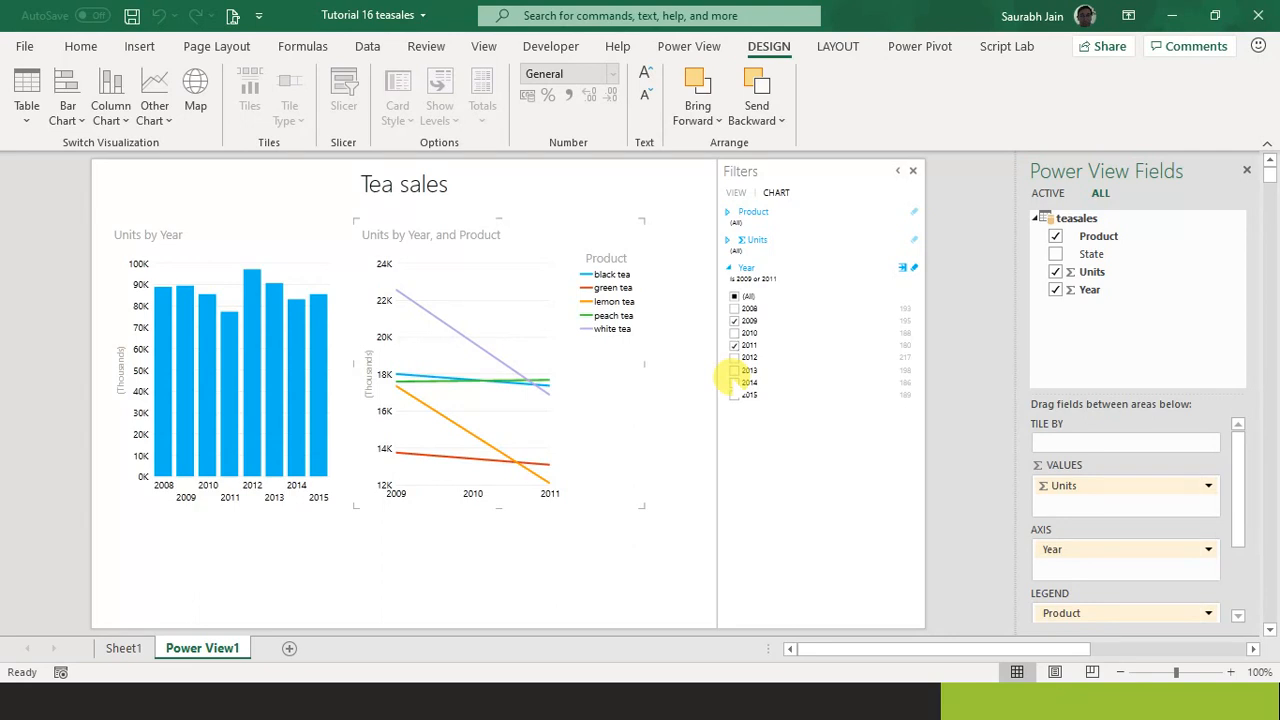
pyautogui.click(734, 395)
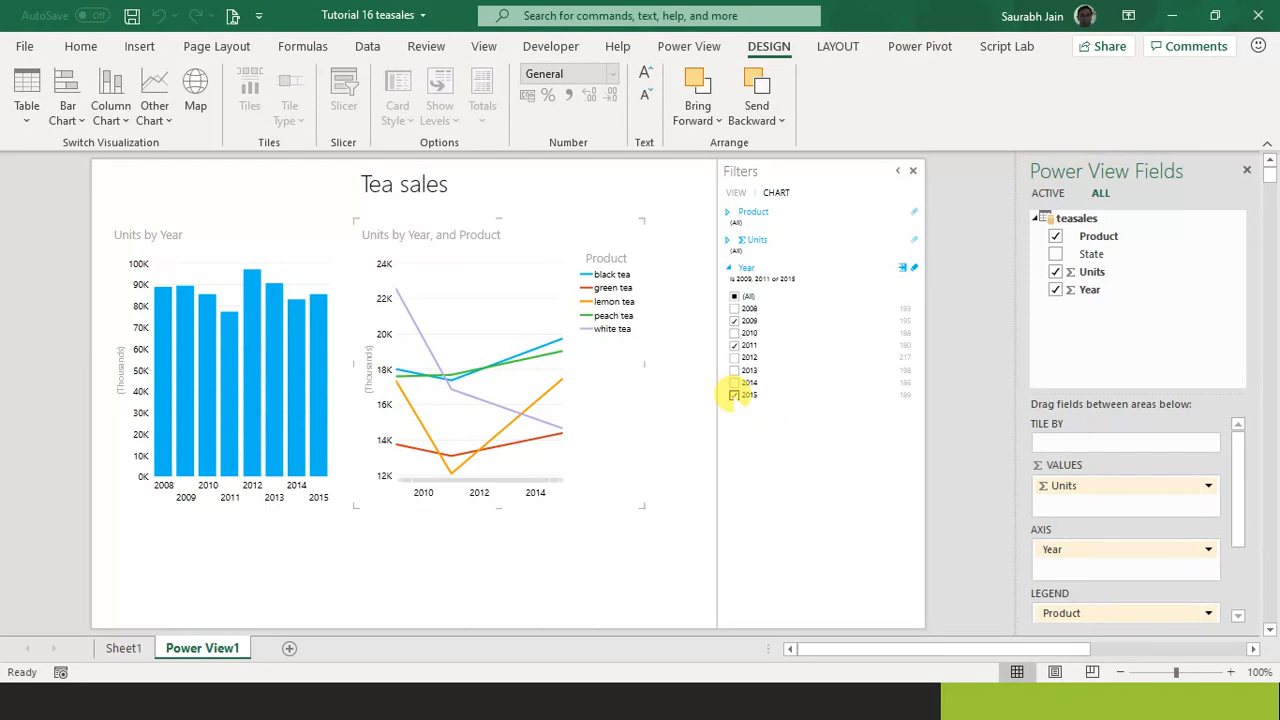
pyautogui.click(646, 594)
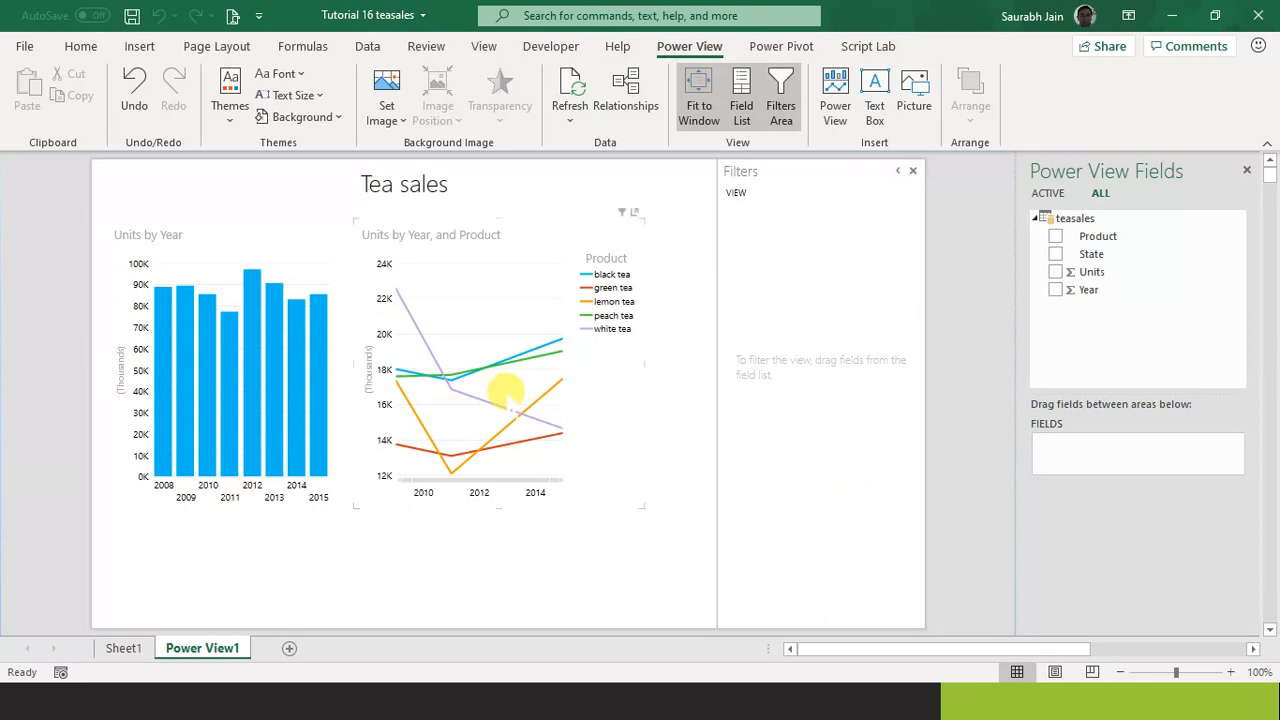
# Test the filtered line chart against the column chart by selecting the 2014 bar alone and the 2008 bar alone.
pyautogui.click(505, 390)
pyautogui.click(297, 402)
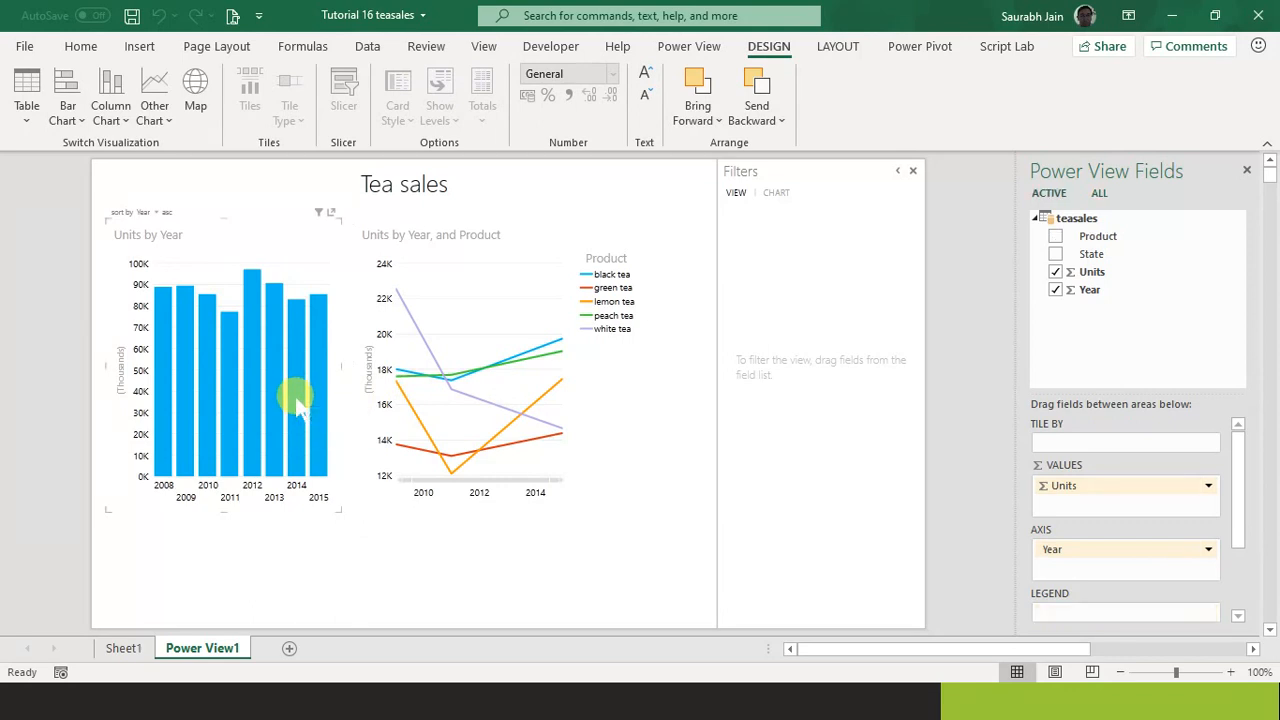
pyautogui.click(297, 402)
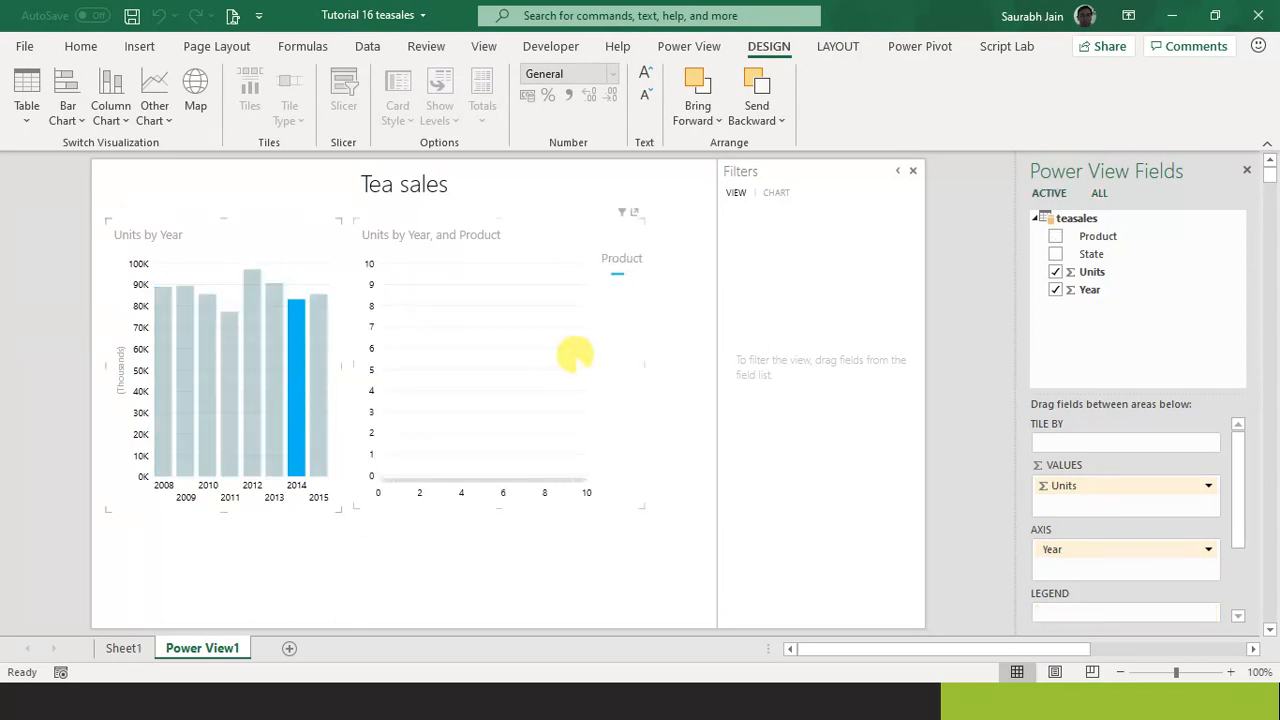
pyautogui.click(575, 353)
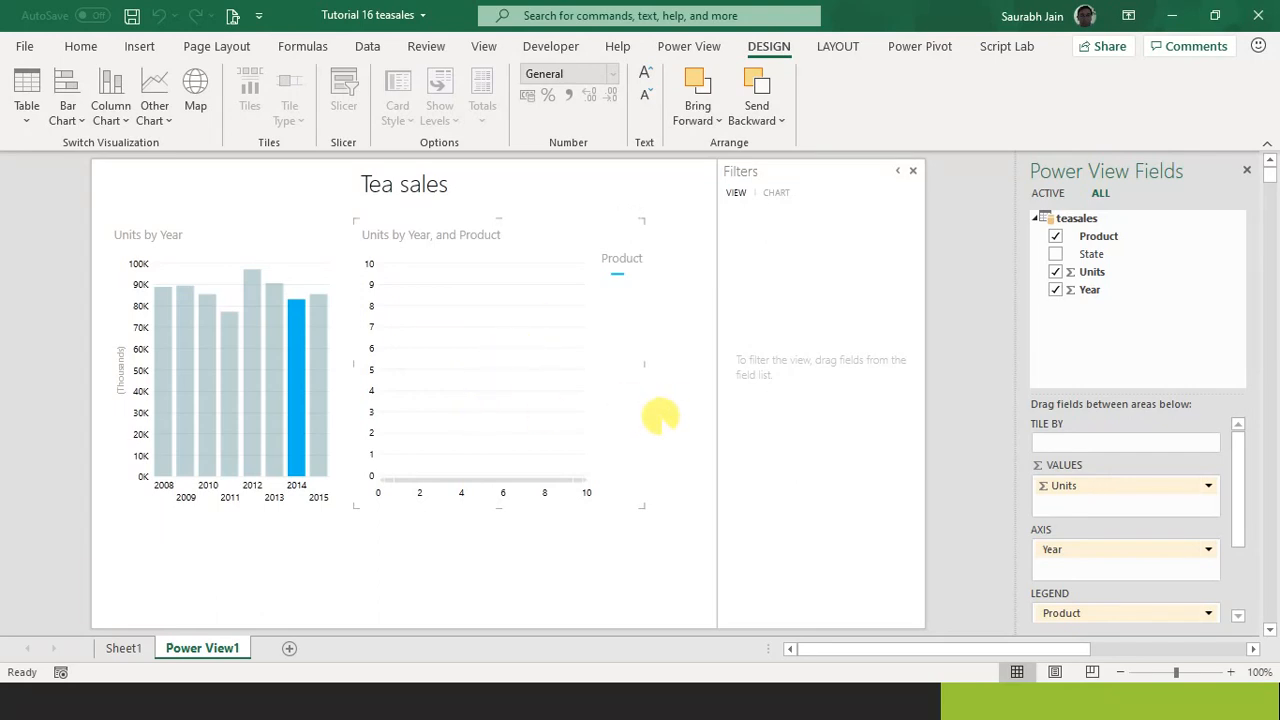
pyautogui.click(655, 418)
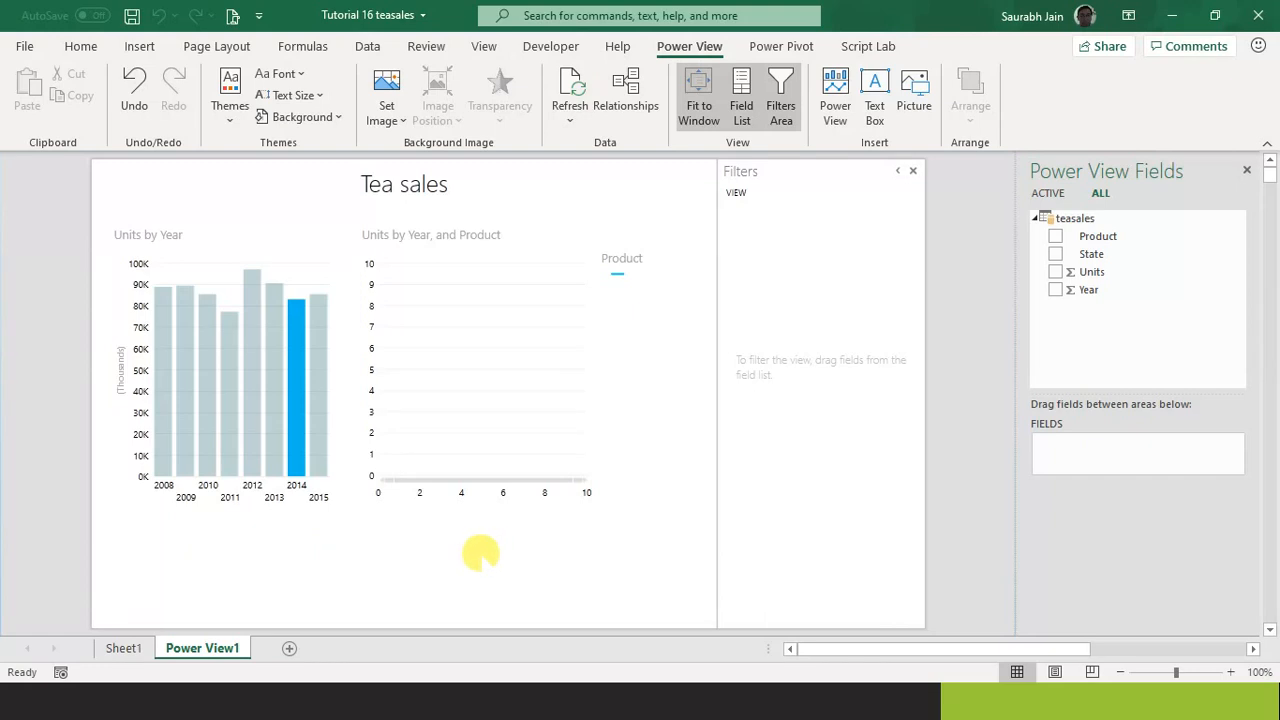
pyautogui.click(168, 446)
pyautogui.click(168, 446)
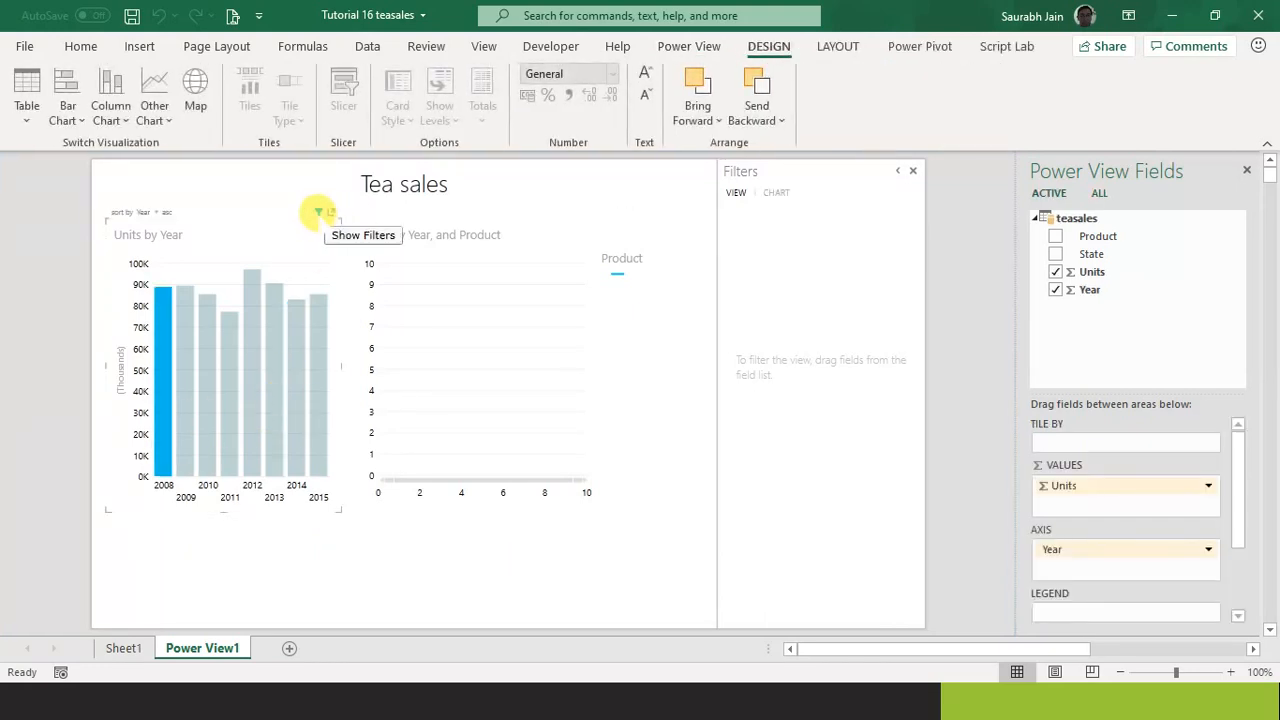
# Examine the column chart's Units and Year filters with the chart popped out, close the filter area and restore the chart.
pyautogui.click(318, 212)
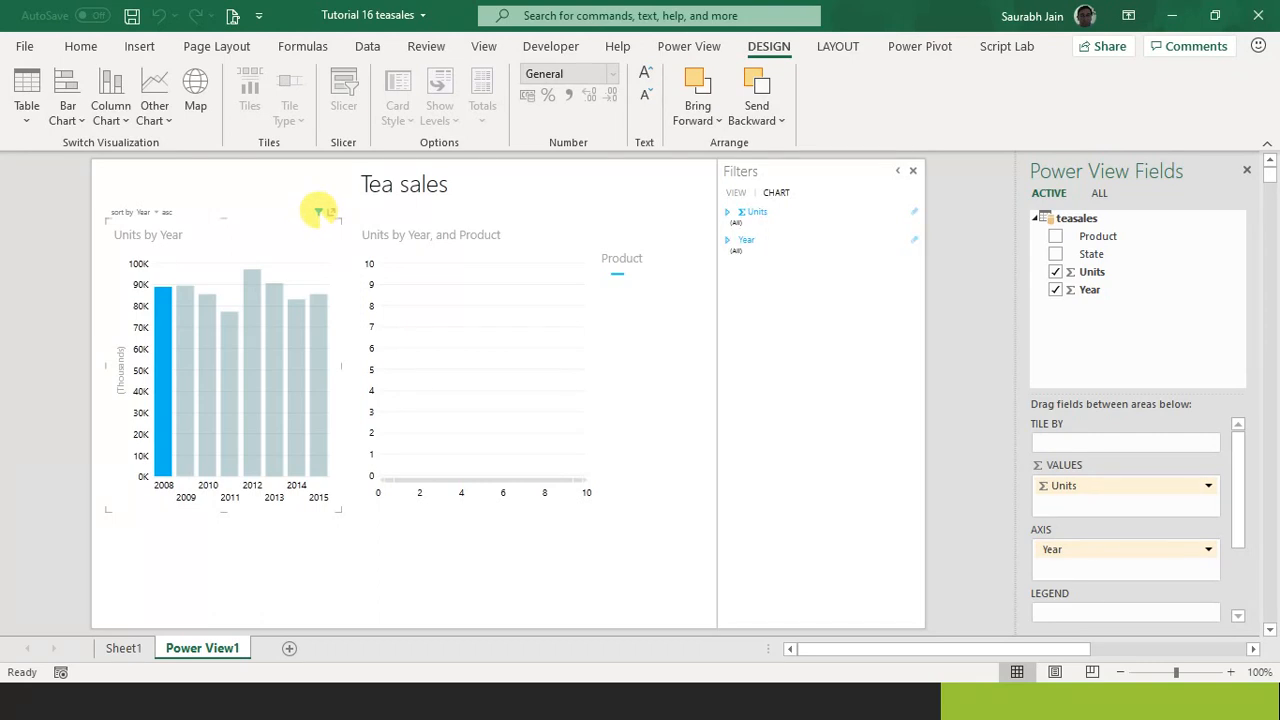
pyautogui.click(331, 212)
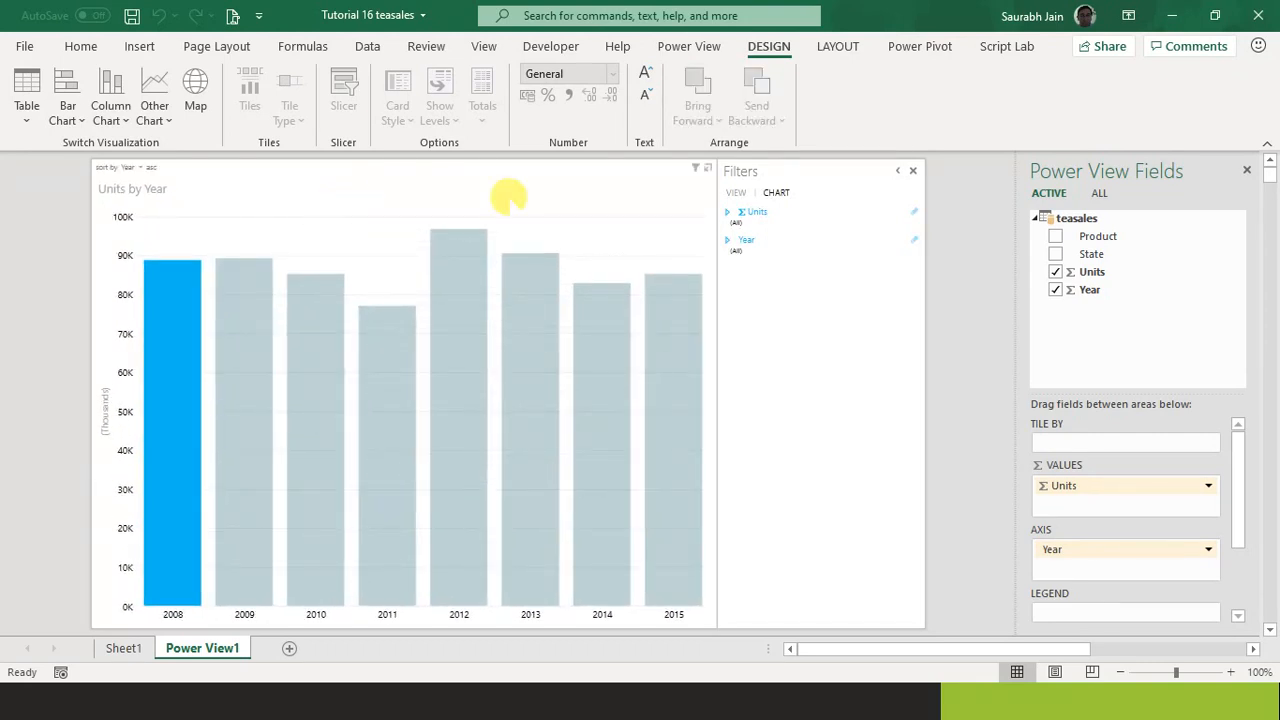
pyautogui.click(884, 213)
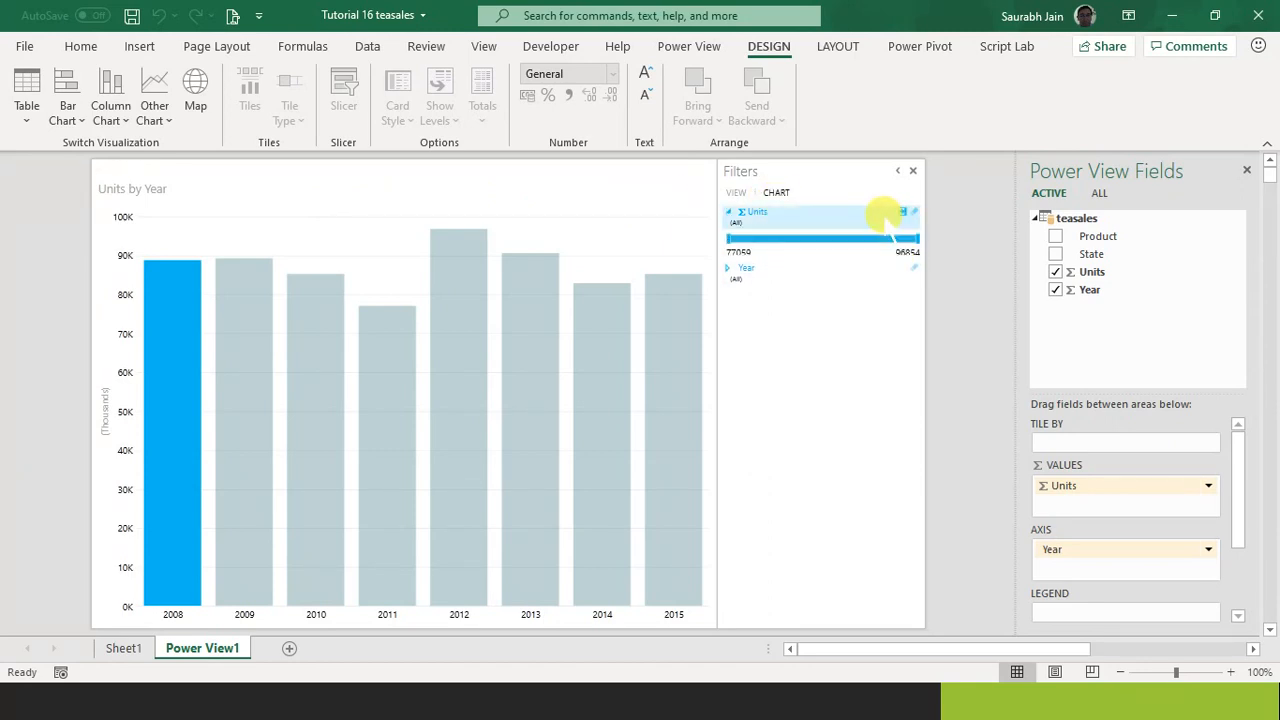
pyautogui.click(783, 276)
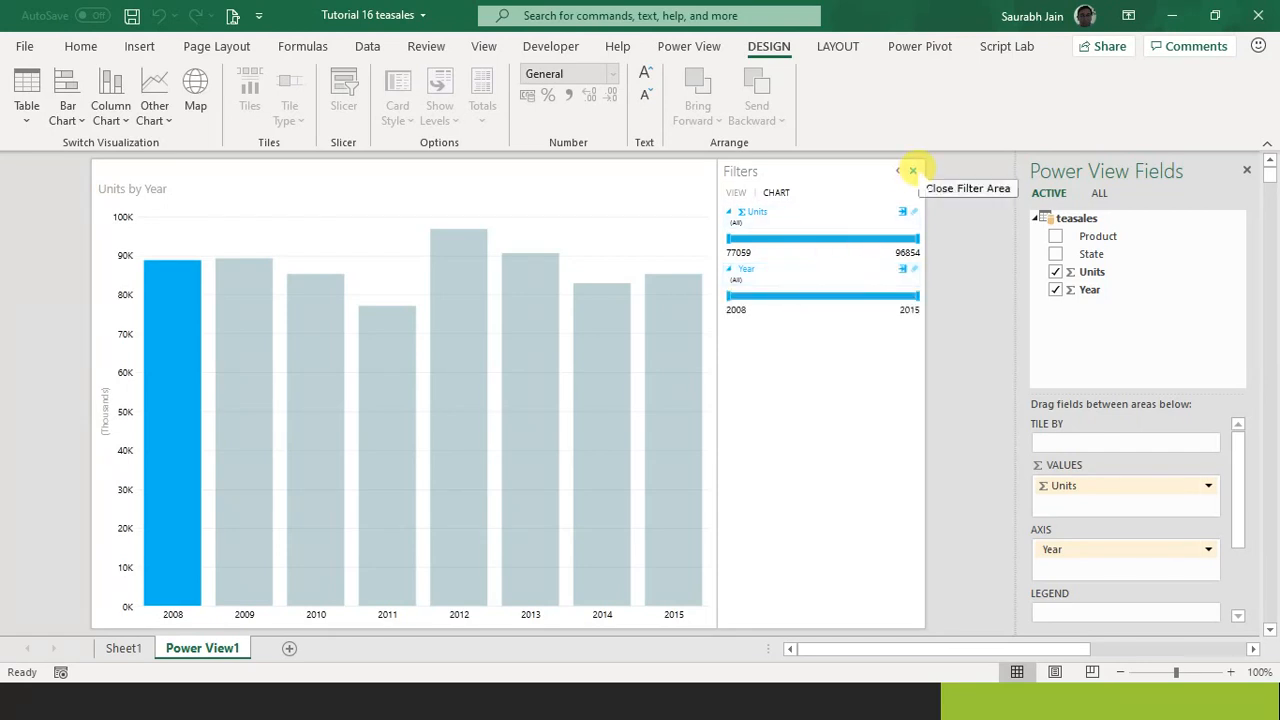
pyautogui.click(911, 170)
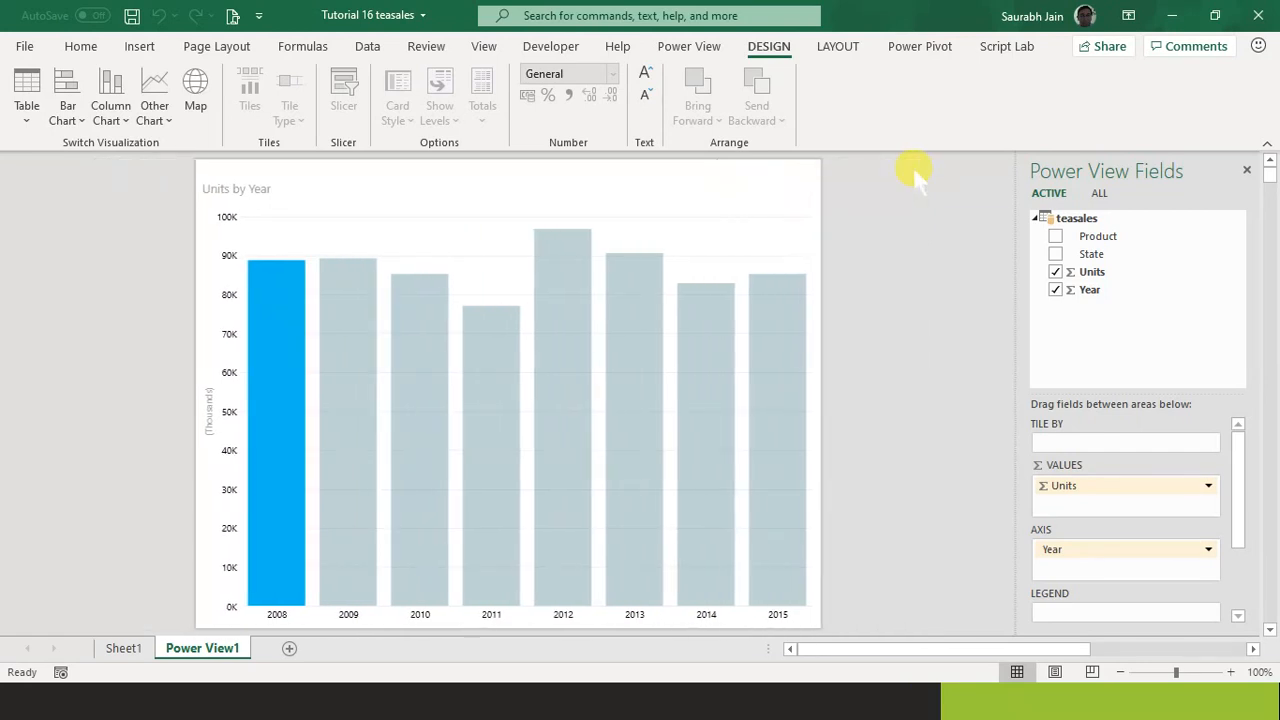
pyautogui.click(811, 168)
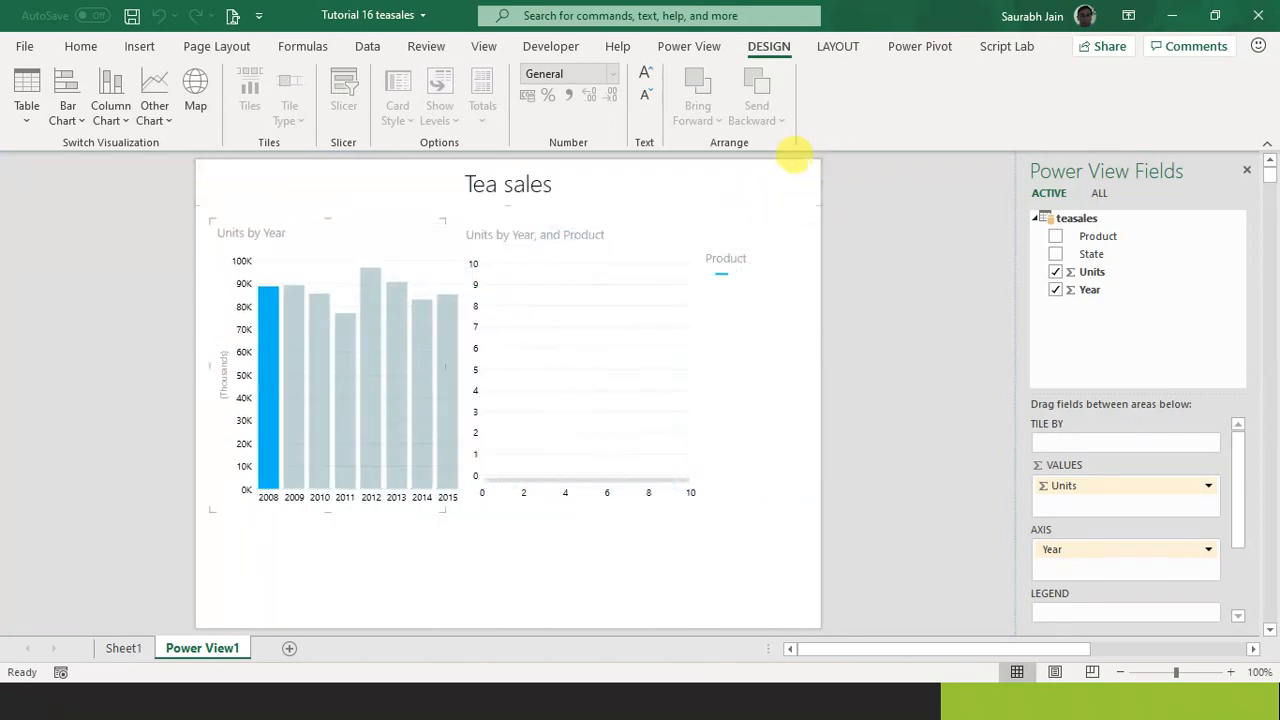
# Reopen the line chart's filters and reset its Year filter to include all years.
pyautogui.click(558, 370)
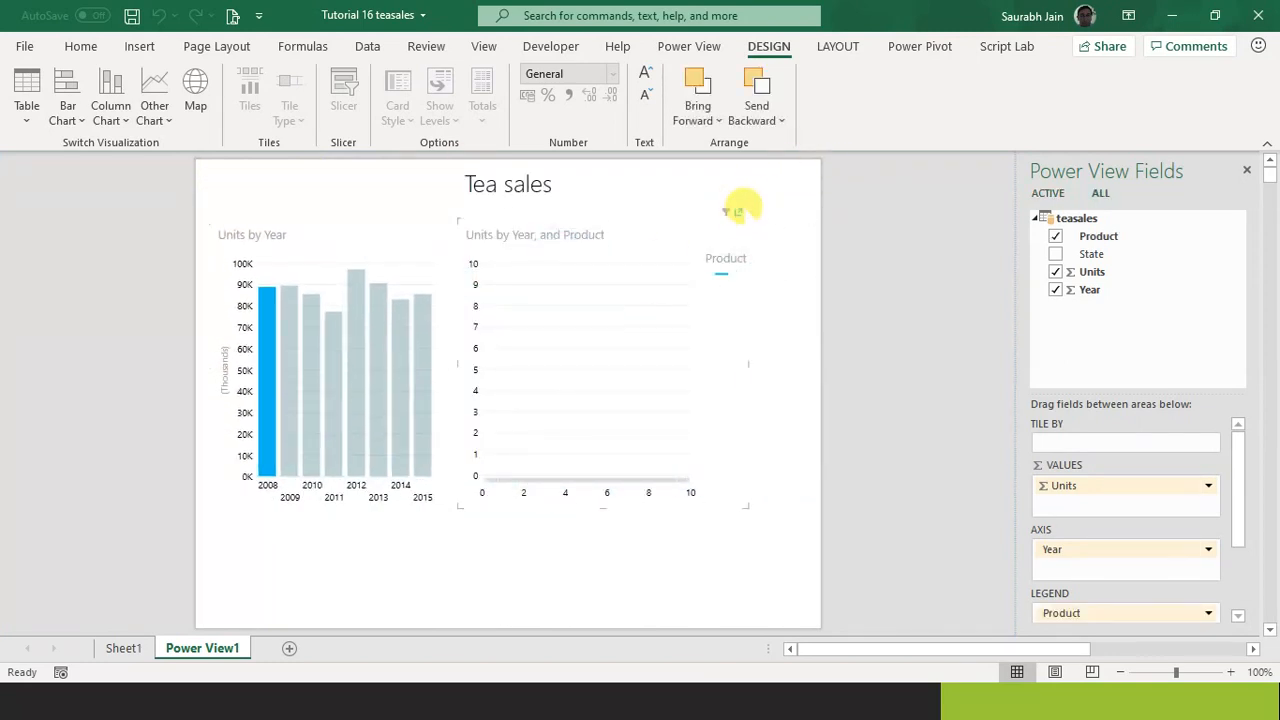
pyautogui.click(726, 212)
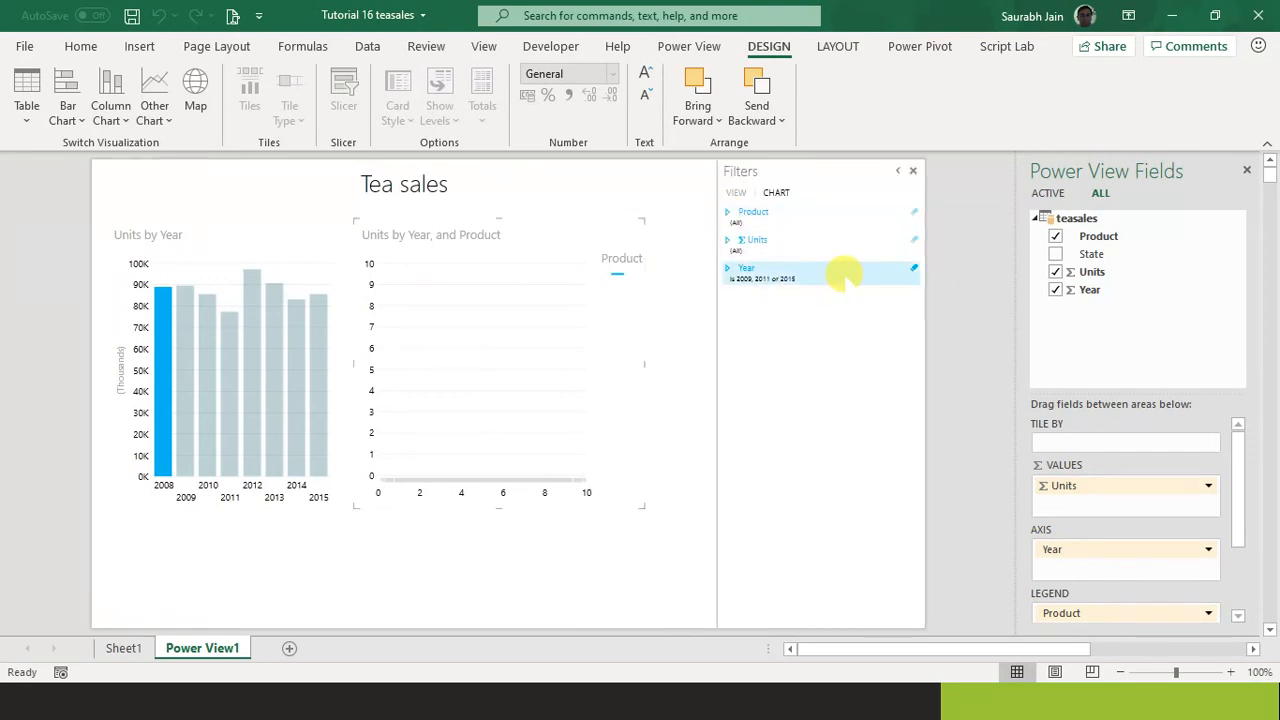
pyautogui.click(843, 274)
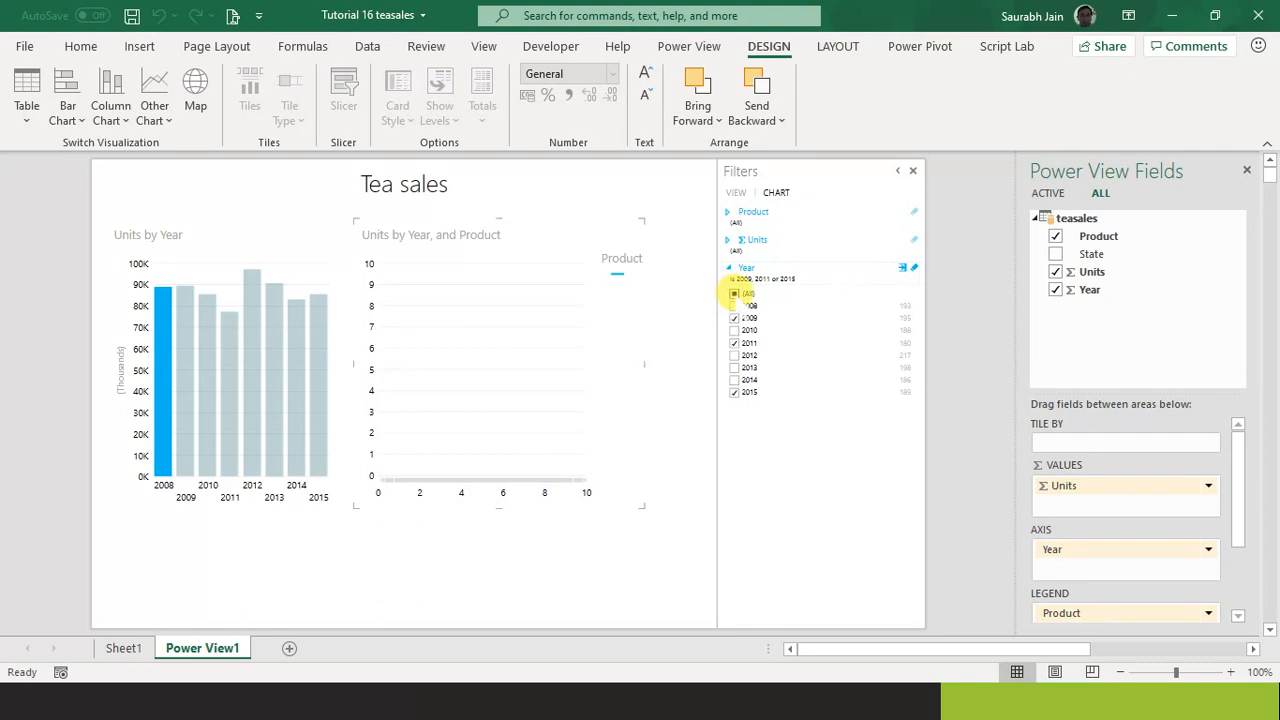
pyautogui.click(734, 293)
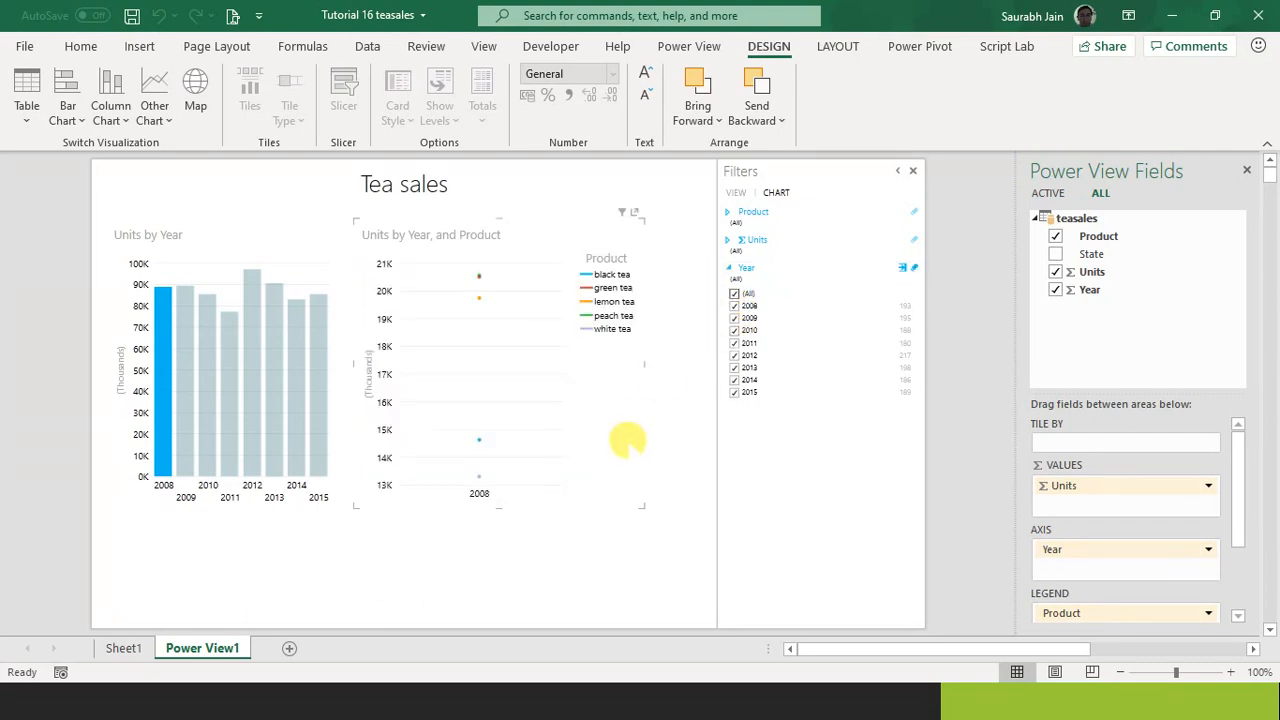
pyautogui.click(655, 436)
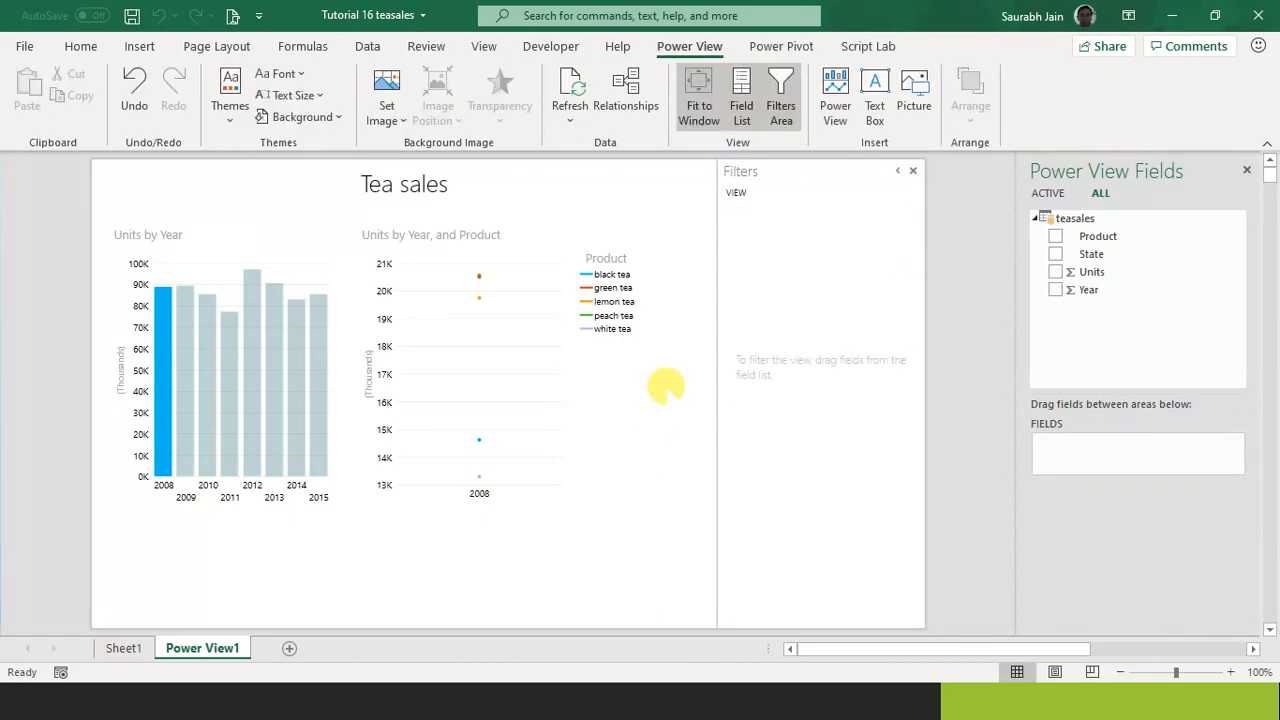
# Add the bars for 2009 through 2015 to the column chart's 2008 selection so the line chart covers every year.
pyautogui.click(509, 357)
pyautogui.click(246, 350)
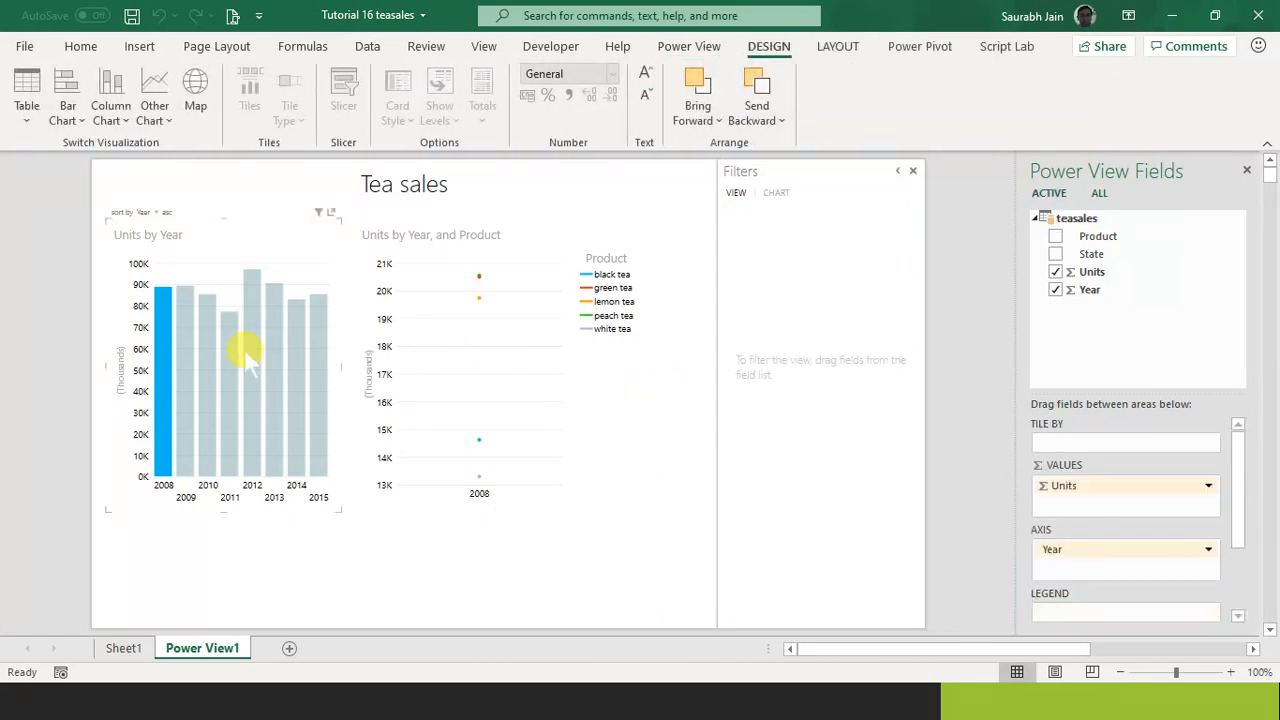
pyautogui.keyDown('ctrl'); pyautogui.click(164, 414); pyautogui.keyUp('ctrl')
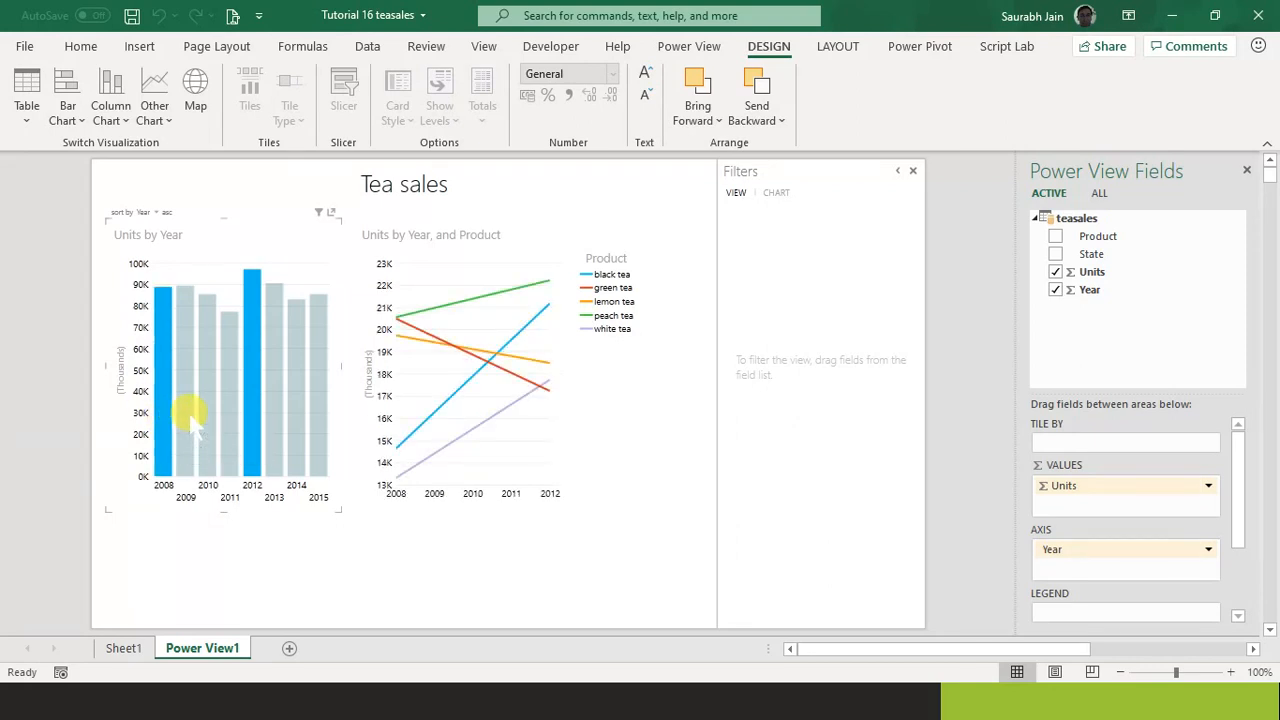
pyautogui.keyDown('ctrl'); pyautogui.click(186, 415); pyautogui.keyUp('ctrl')
pyautogui.keyDown('ctrl'); pyautogui.click(205, 405); pyautogui.keyUp('ctrl')
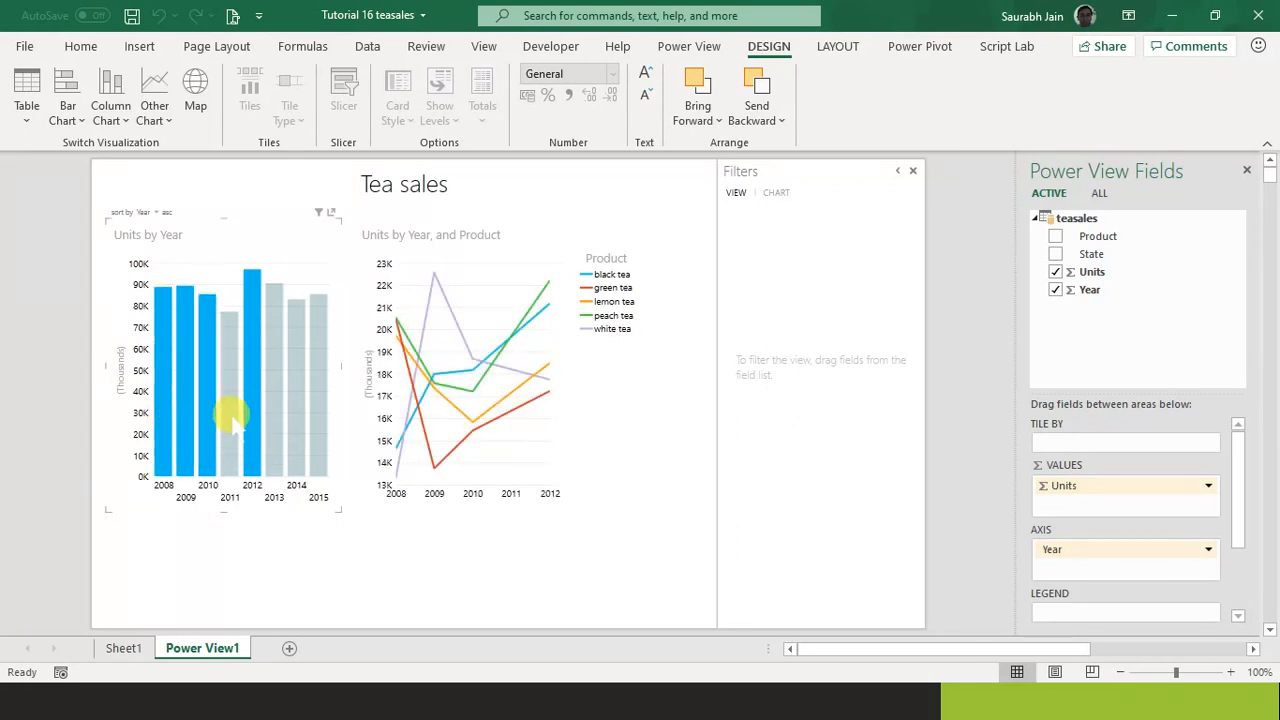
pyautogui.keyDown('ctrl'); pyautogui.click(230, 405); pyautogui.keyUp('ctrl')
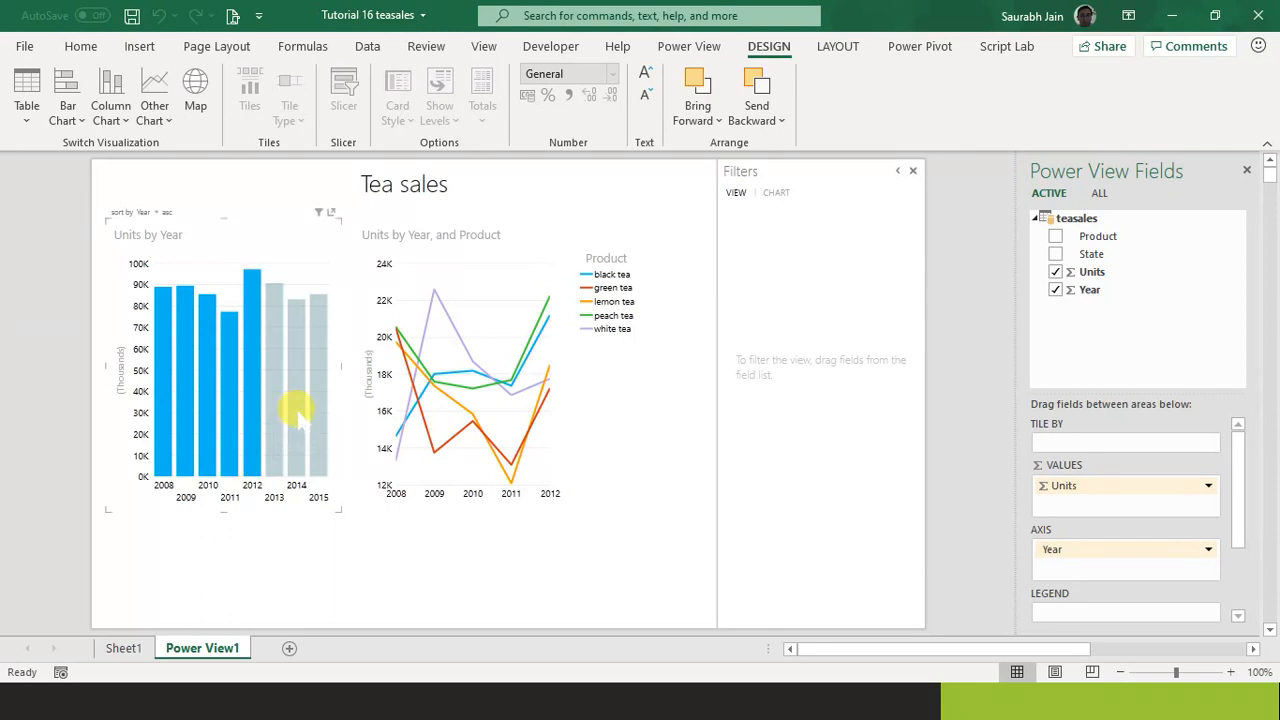
pyautogui.keyDown('ctrl'); pyautogui.click(274, 410); pyautogui.keyUp('ctrl')
pyautogui.keyDown('ctrl'); pyautogui.click(297, 410); pyautogui.keyUp('ctrl')
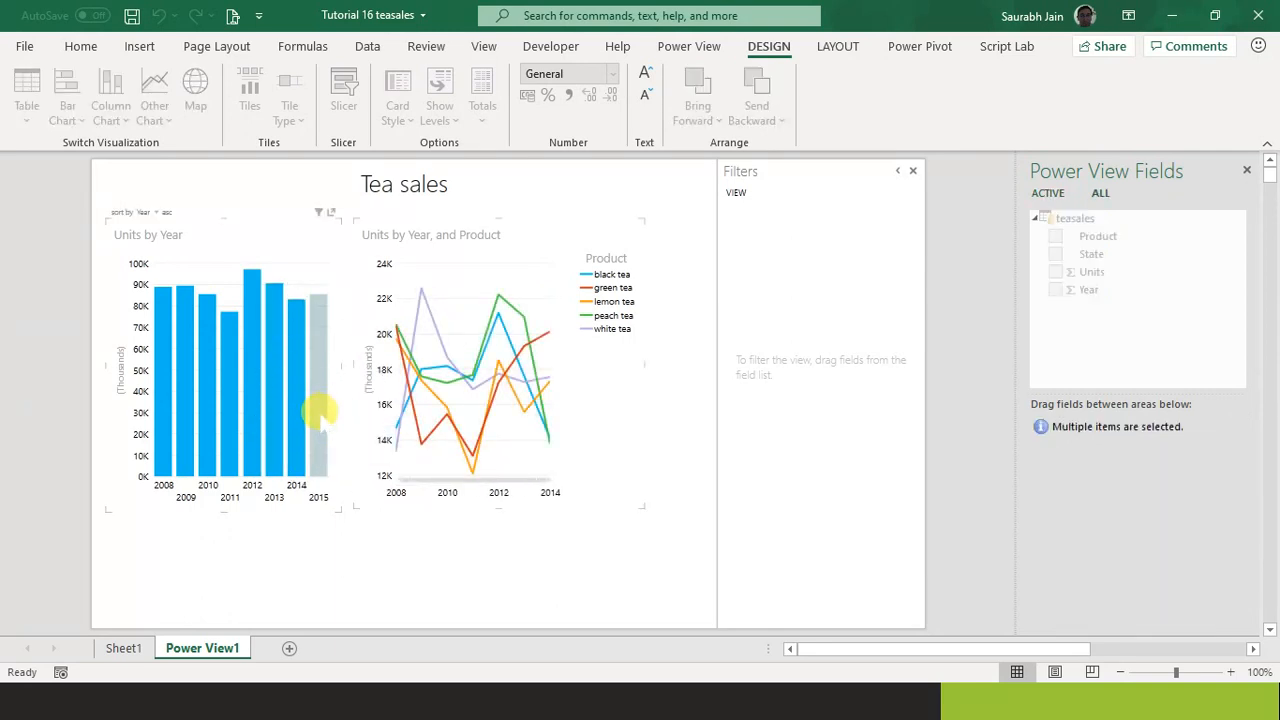
pyautogui.keyDown('ctrl'); pyautogui.click(319, 418); pyautogui.keyUp('ctrl')
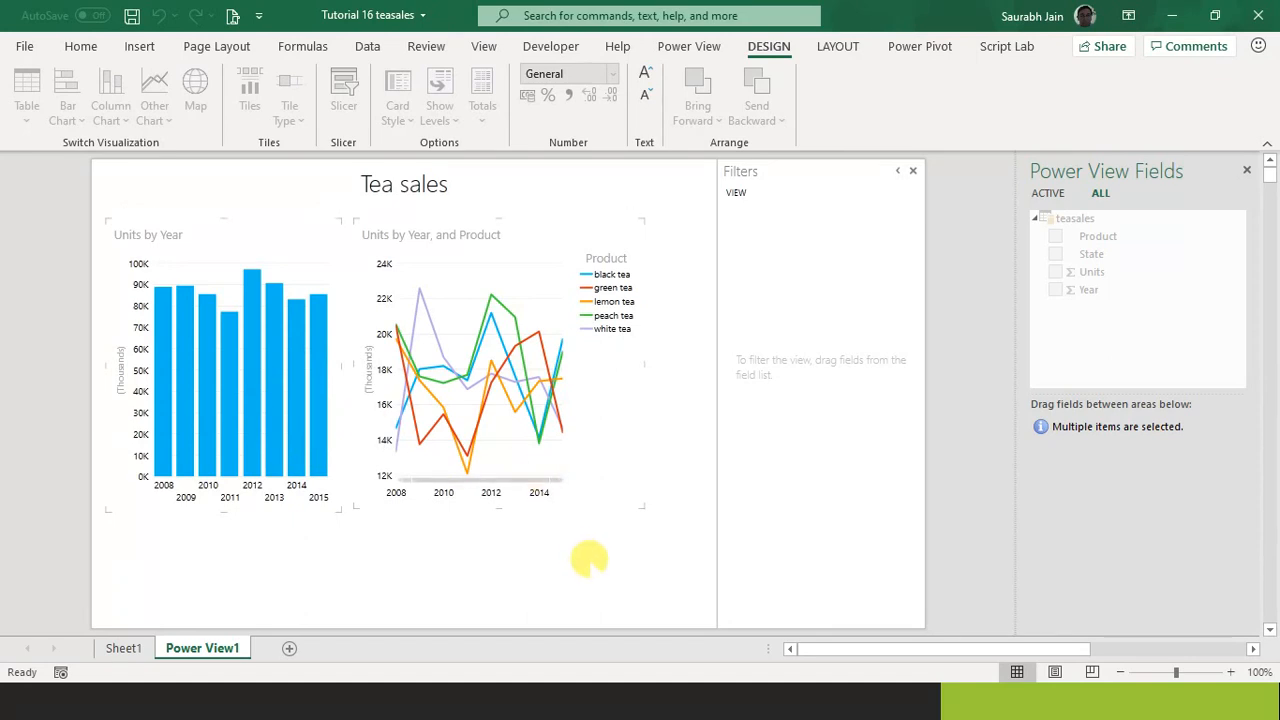
pyautogui.click(589, 558)
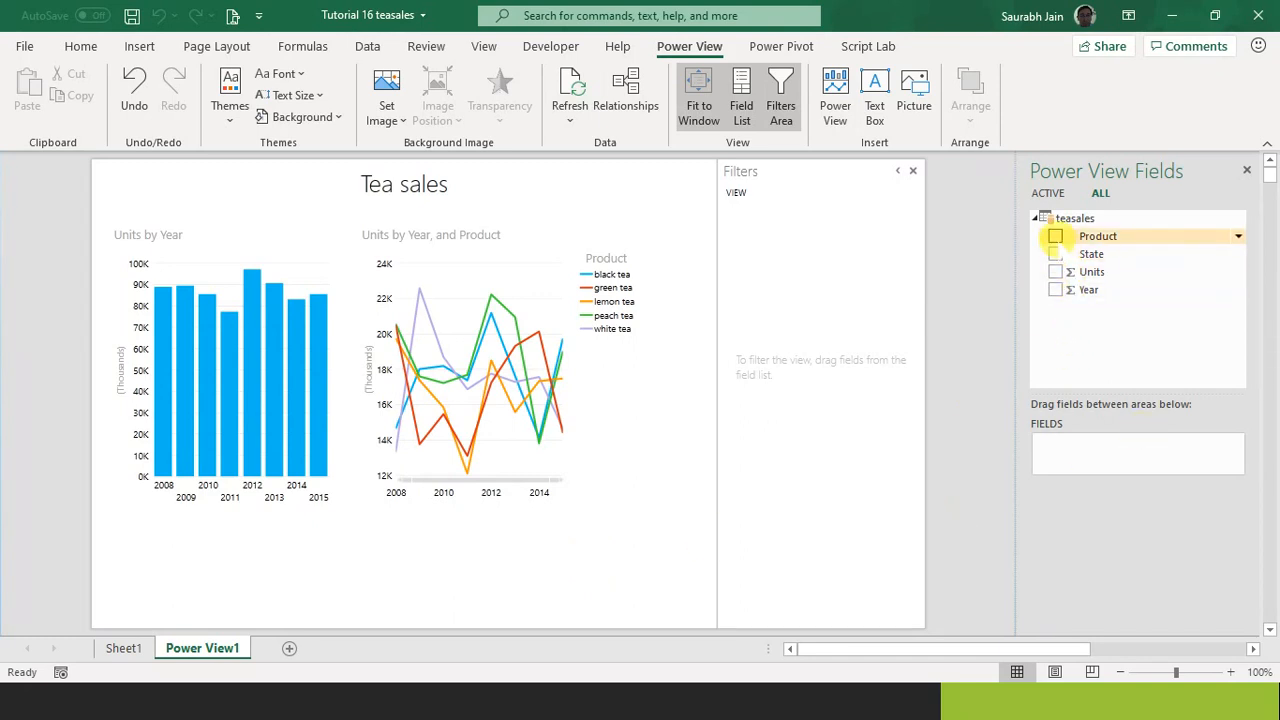
pyautogui.click(1055, 236)
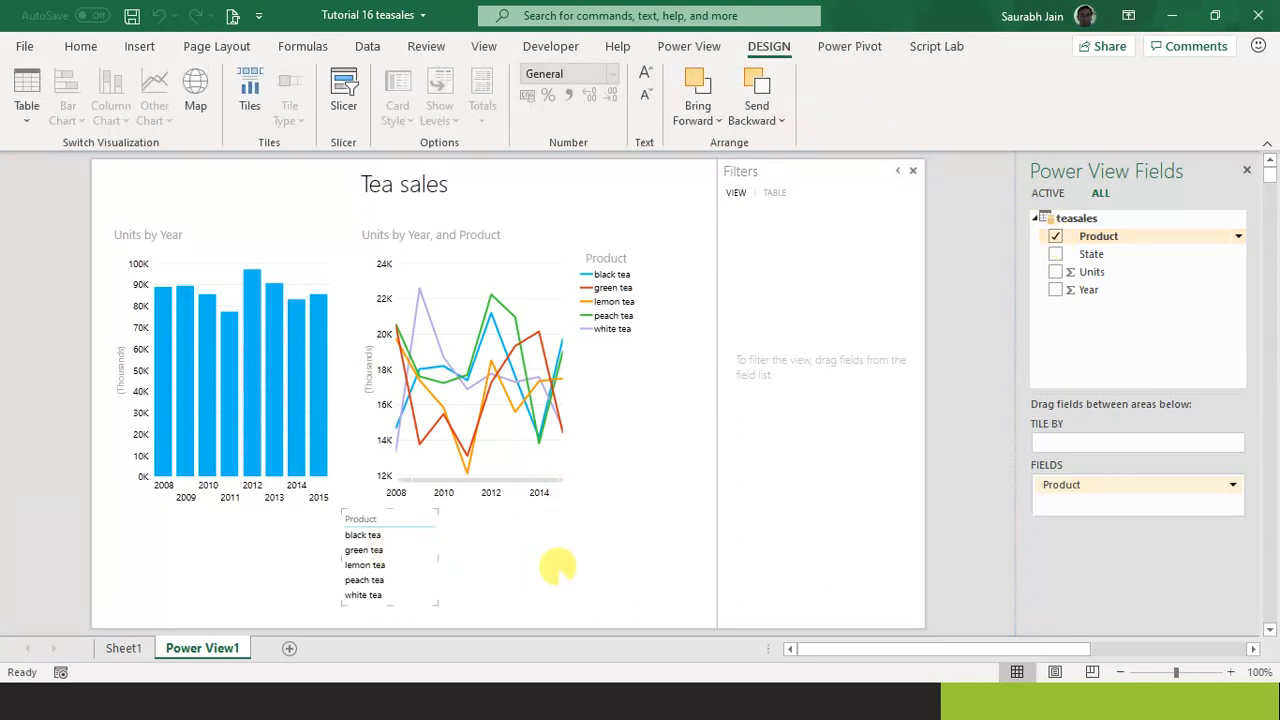
pyautogui.click(506, 569)
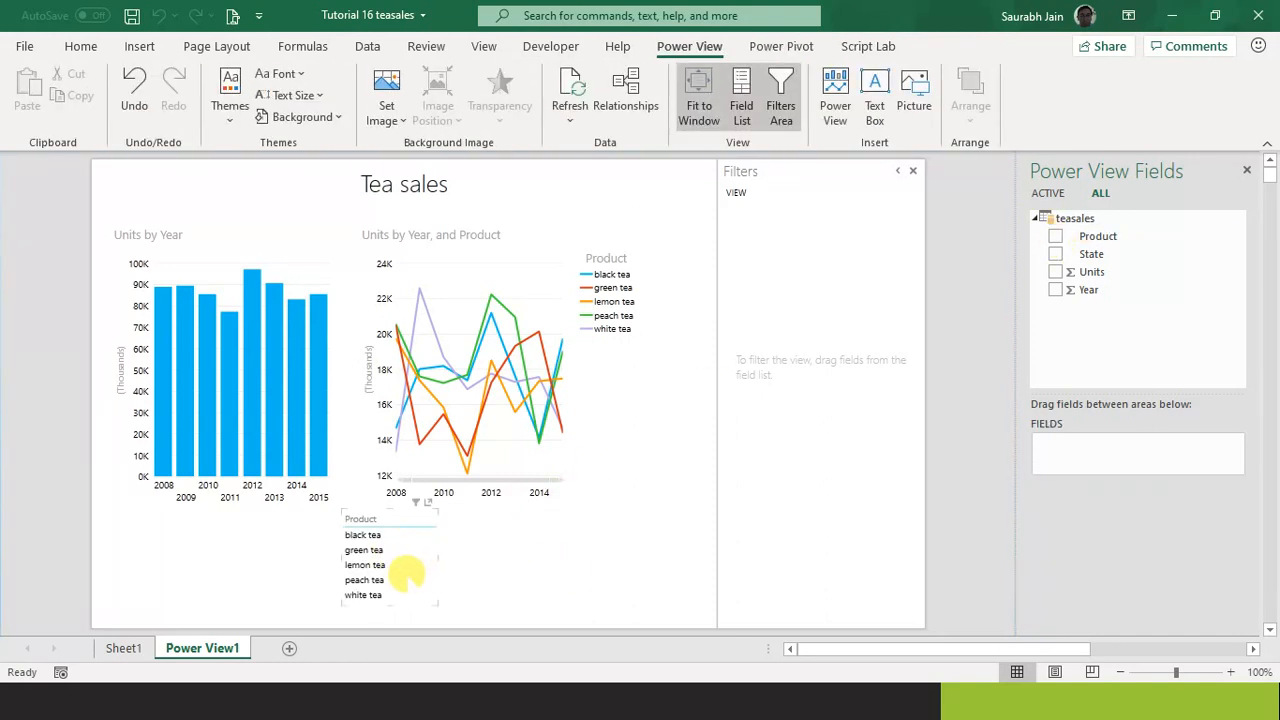
pyautogui.click(406, 568)
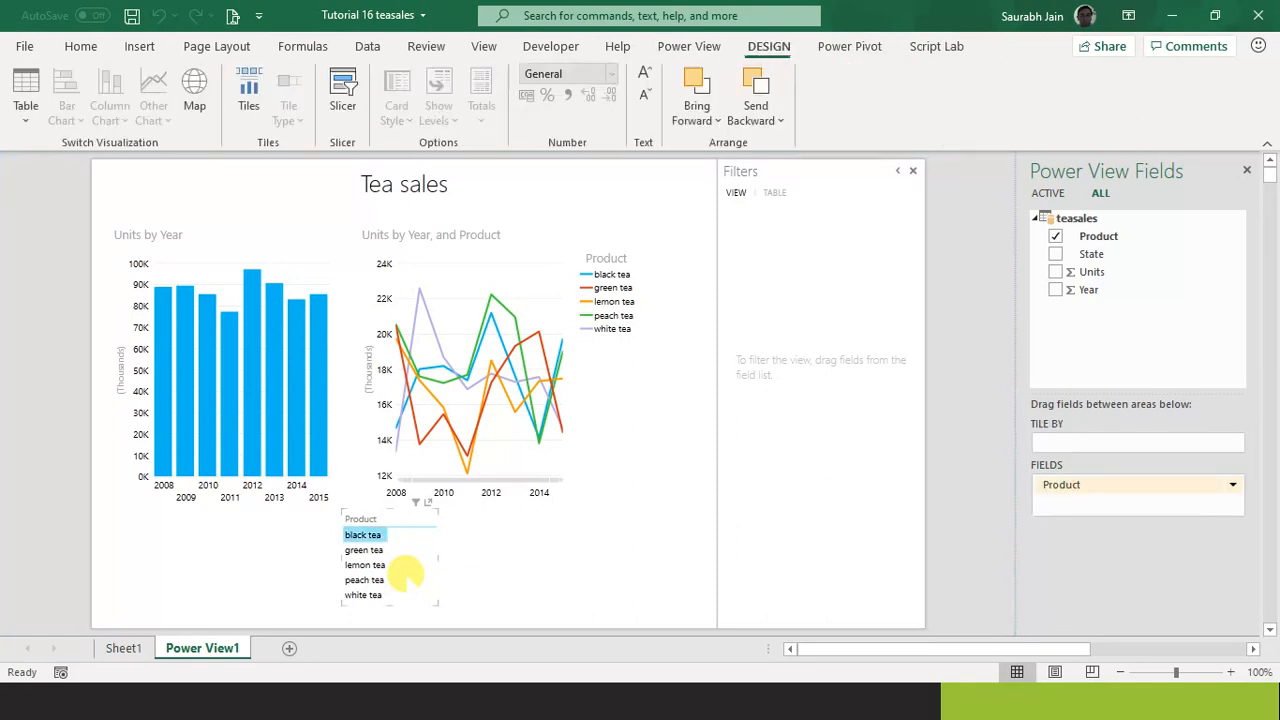
pyautogui.click(477, 578)
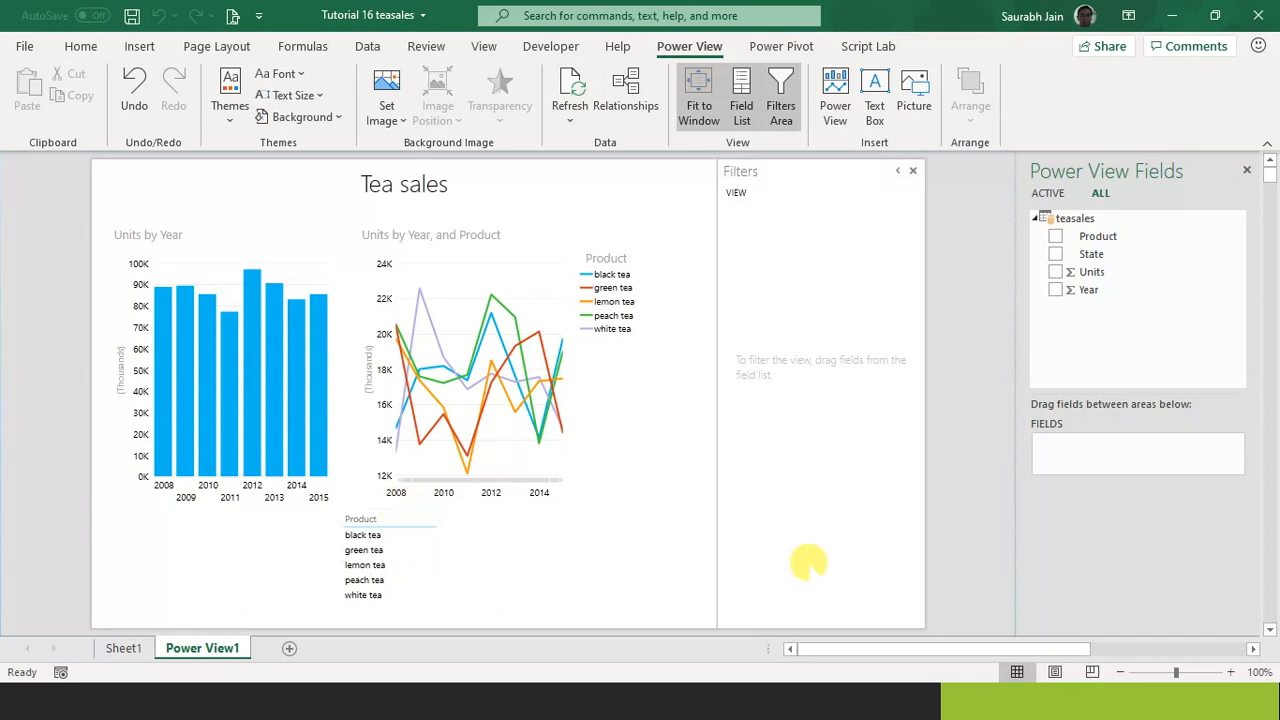
pyautogui.click(368, 553)
pyautogui.click(370, 564)
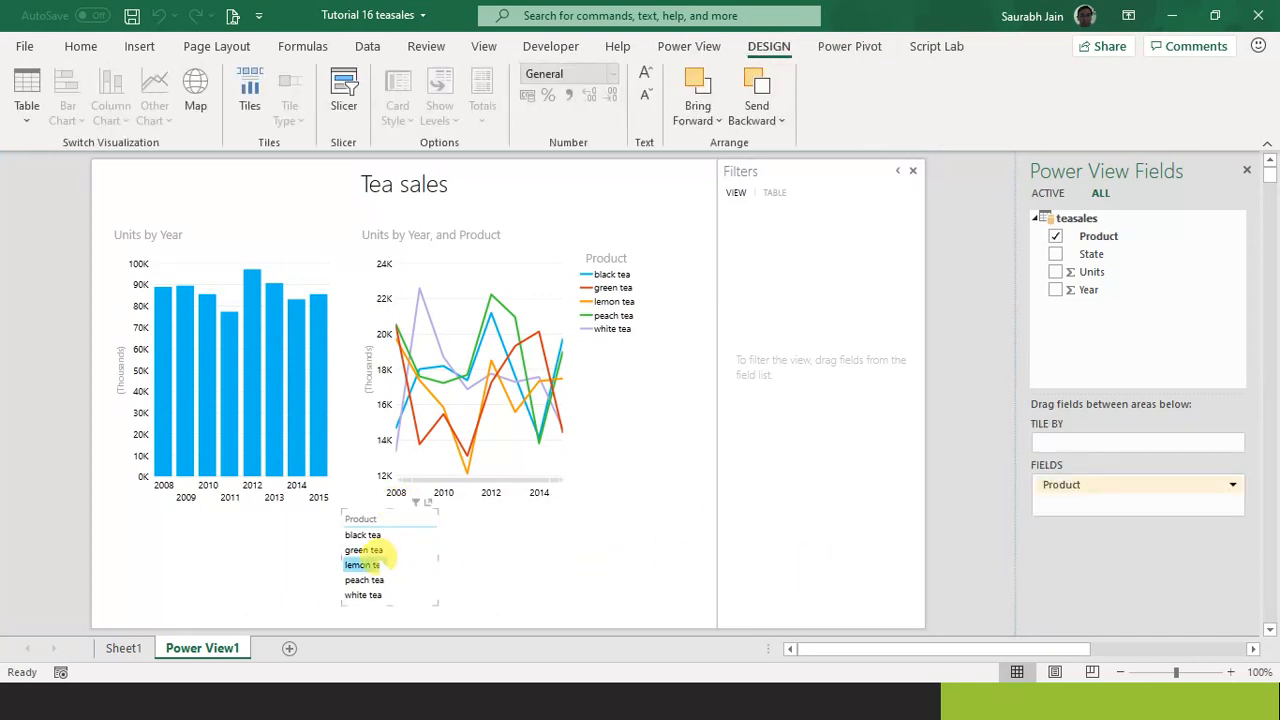
pyautogui.press('Delete')
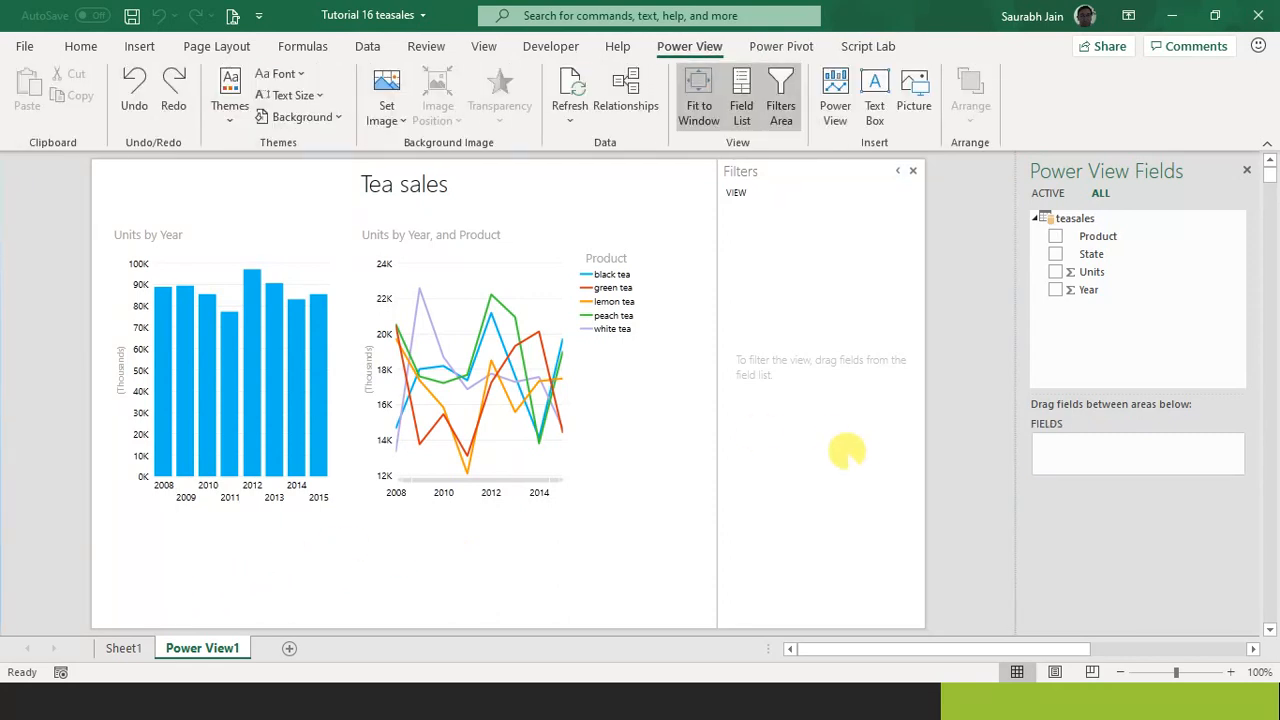
# Add a Product table below the charts and convert it to a slicer.
pyautogui.click(1055, 236)
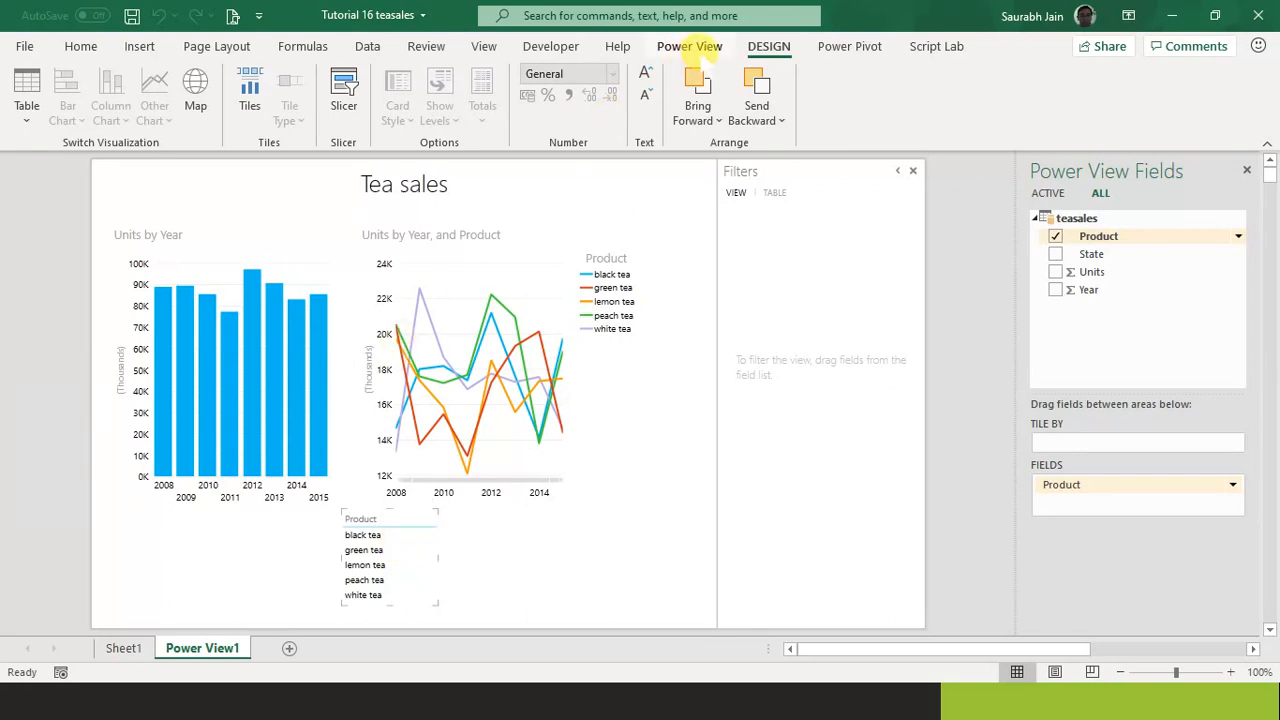
pyautogui.click(698, 48)
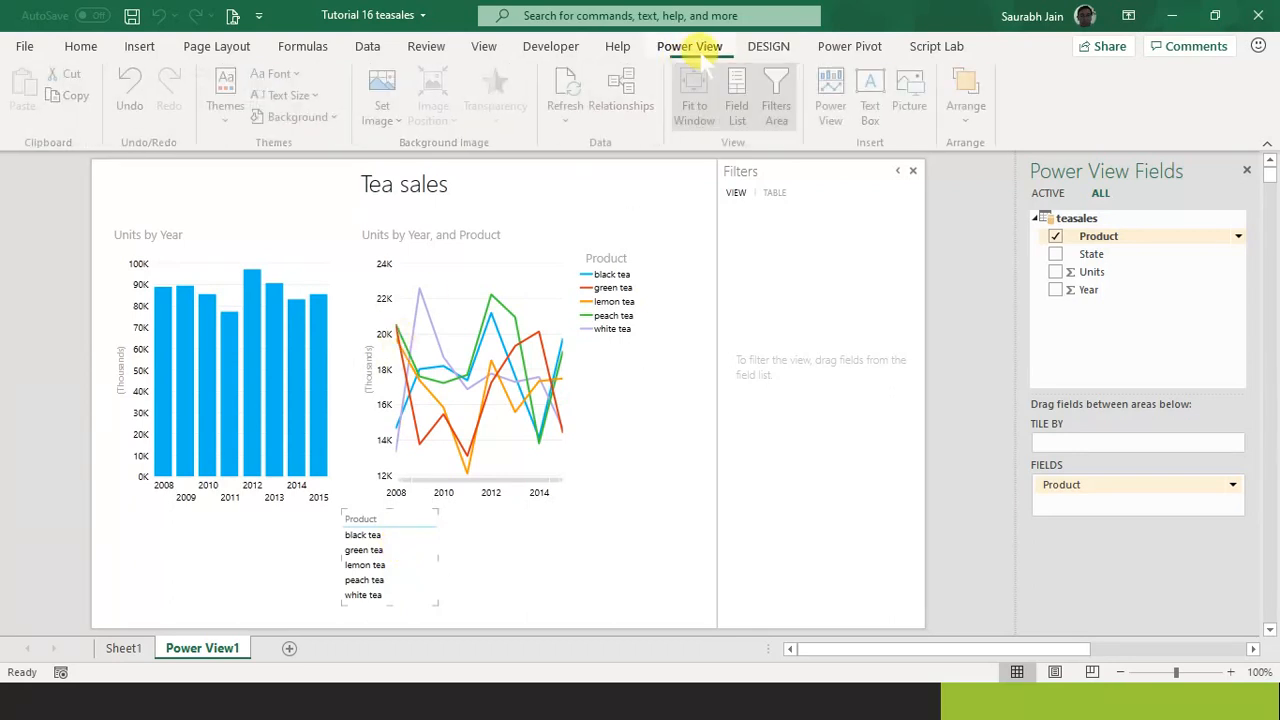
pyautogui.click(769, 47)
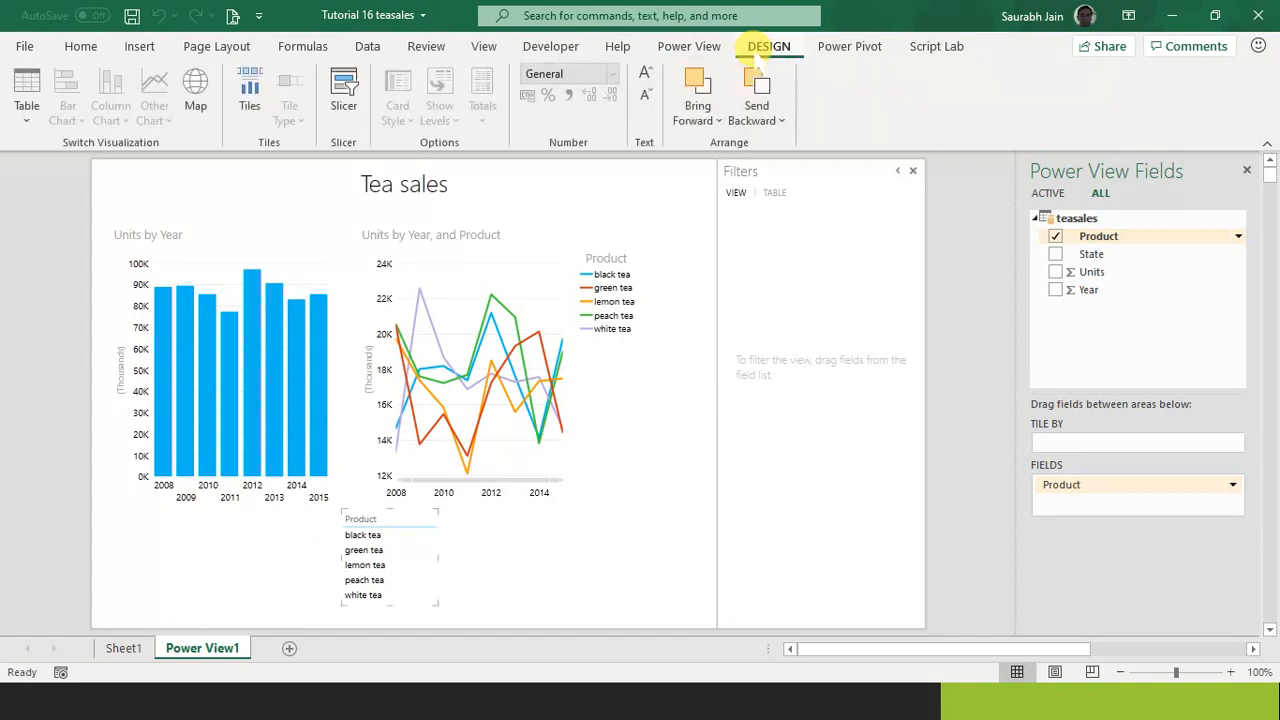
pyautogui.click(344, 105)
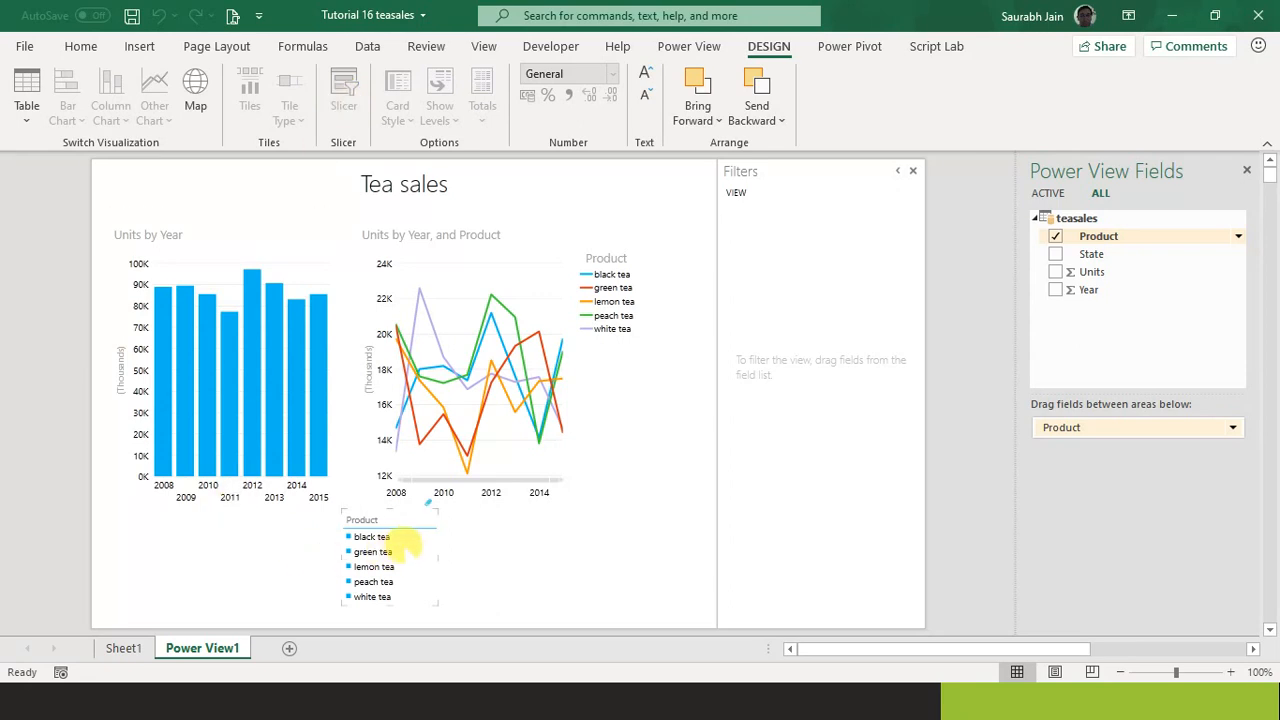
# Test the Product slicer by selecting black tea, green tea, lemon tea and peach tea one at a time.
pyautogui.click(372, 537)
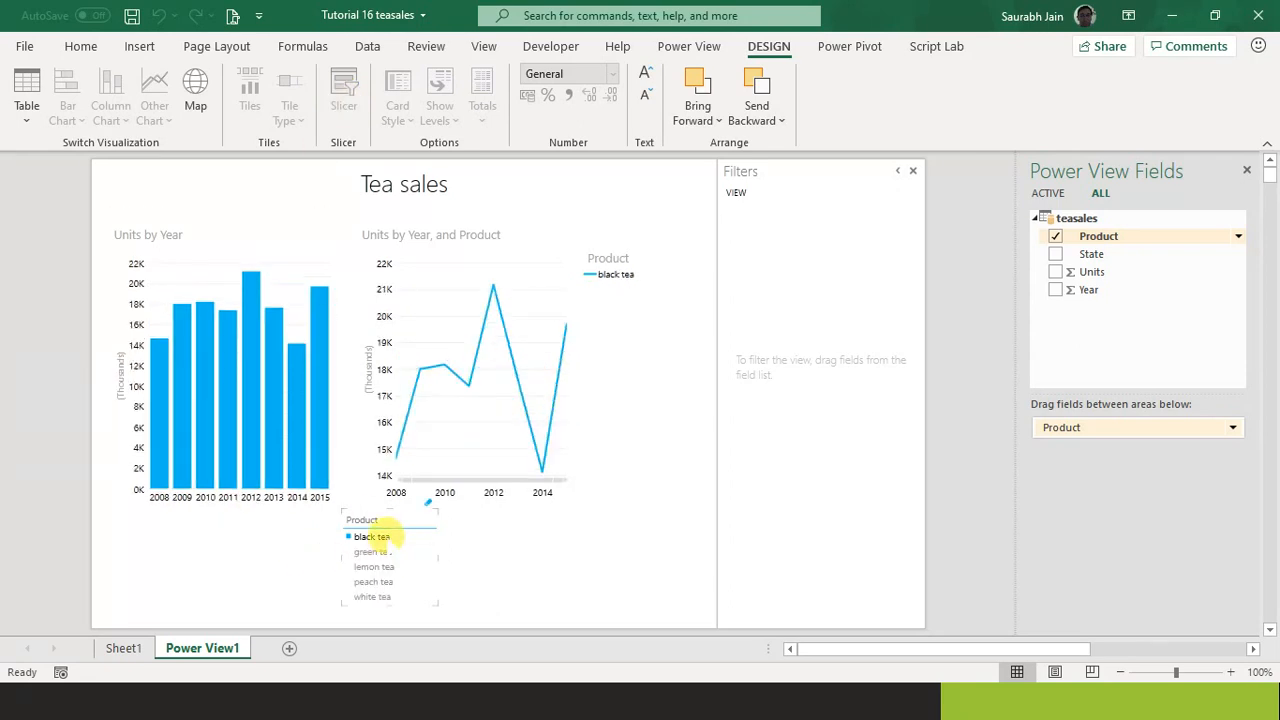
pyautogui.click(378, 551)
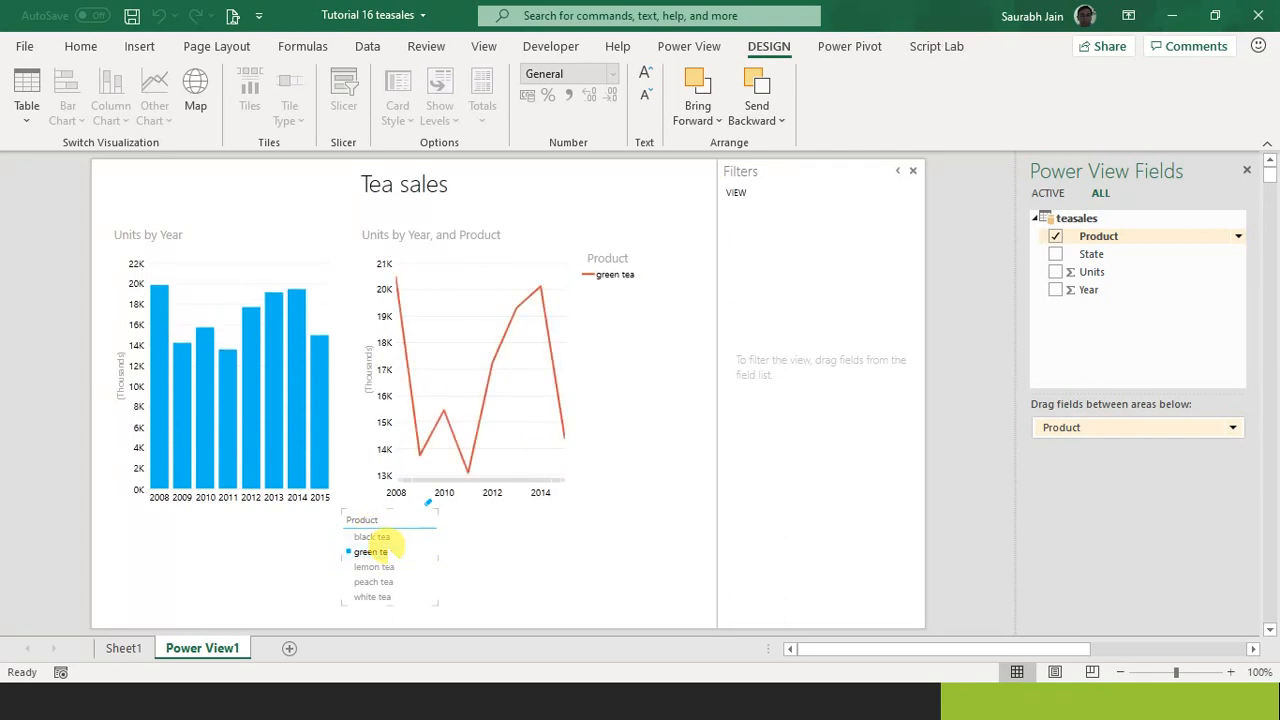
pyautogui.click(380, 566)
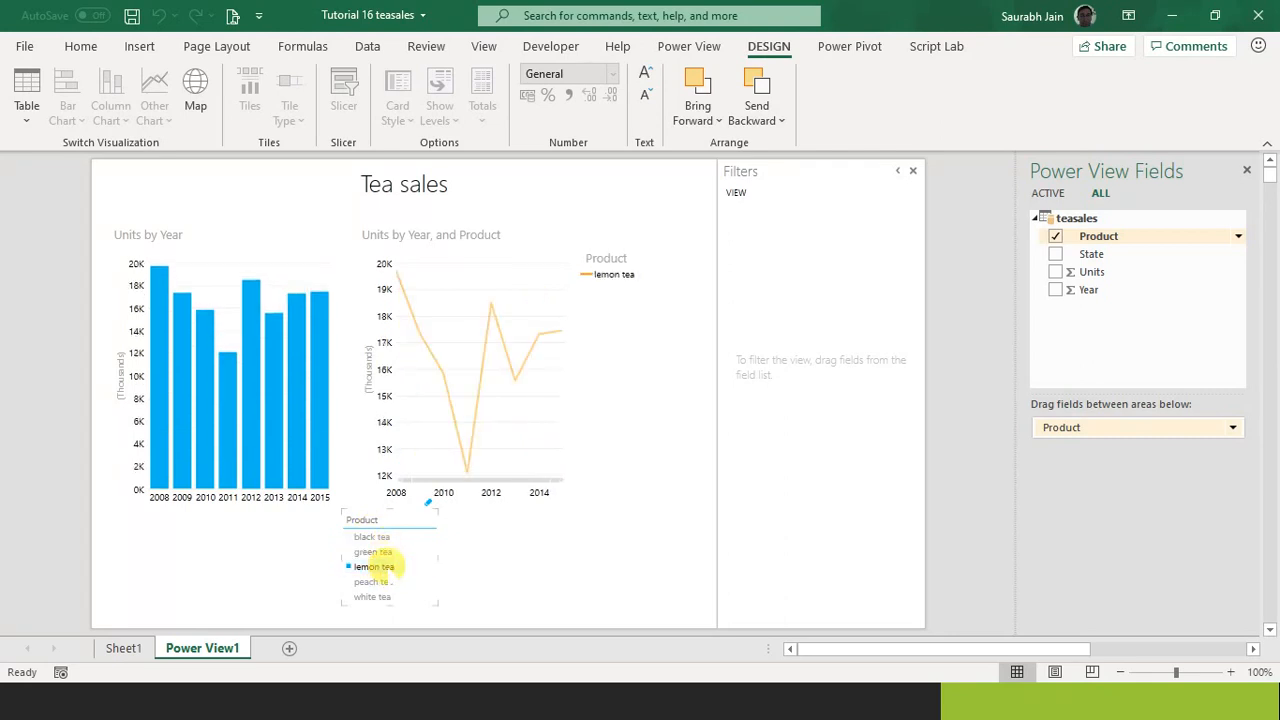
pyautogui.click(383, 582)
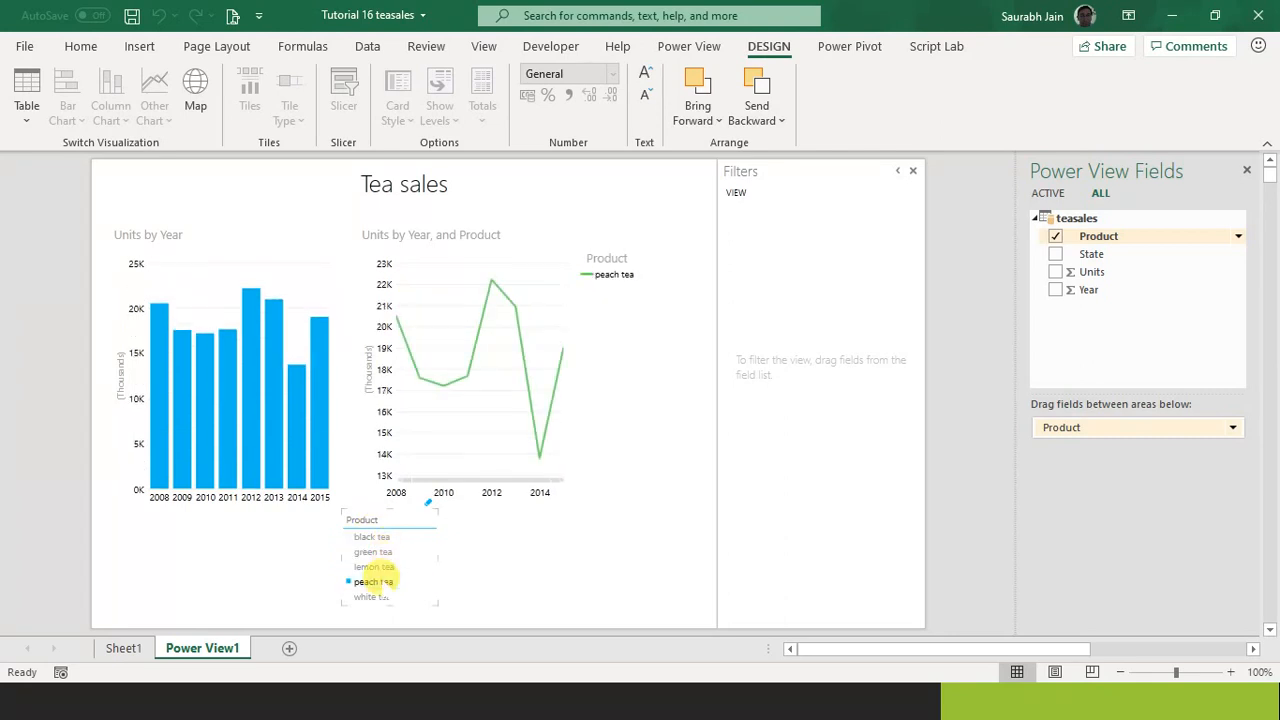
# Test multiple slicer selections by adding lemon, green and black tea to peach tea, and remove green tea.
pyautogui.keyDown('ctrl'); pyautogui.click(385, 566); pyautogui.keyUp('ctrl')
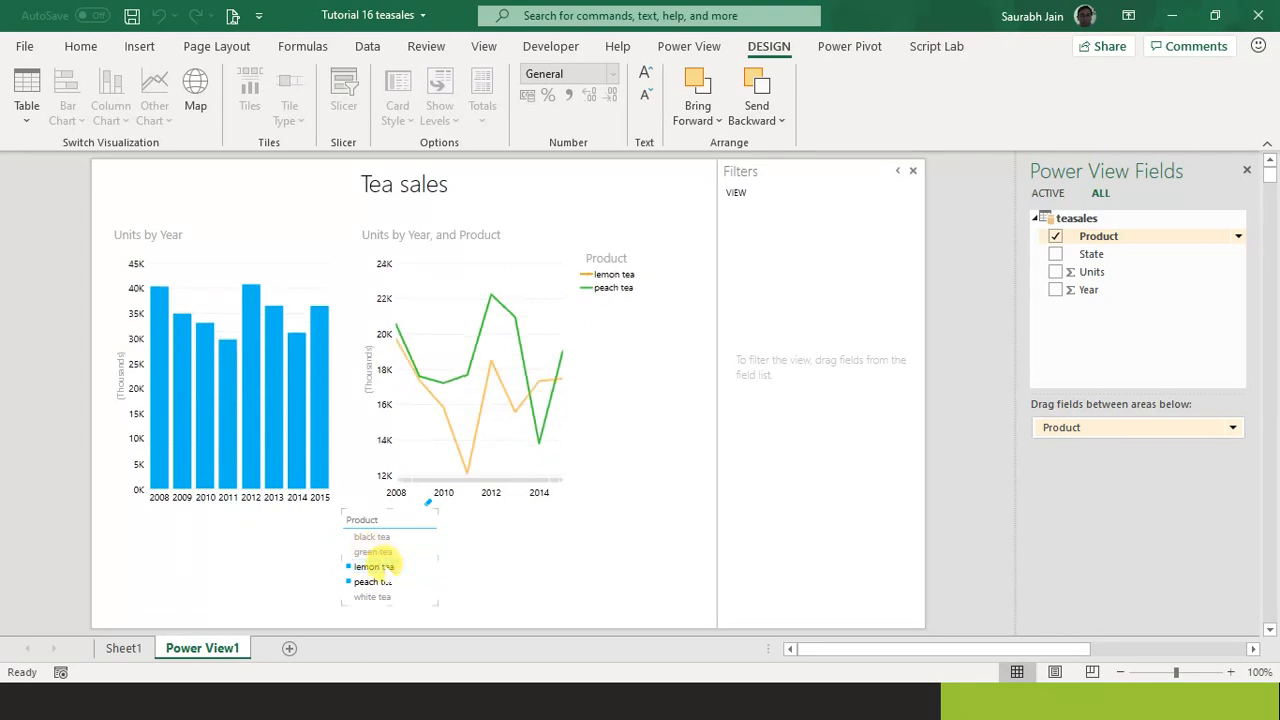
pyautogui.keyDown('ctrl'); pyautogui.click(395, 551); pyautogui.keyUp('ctrl')
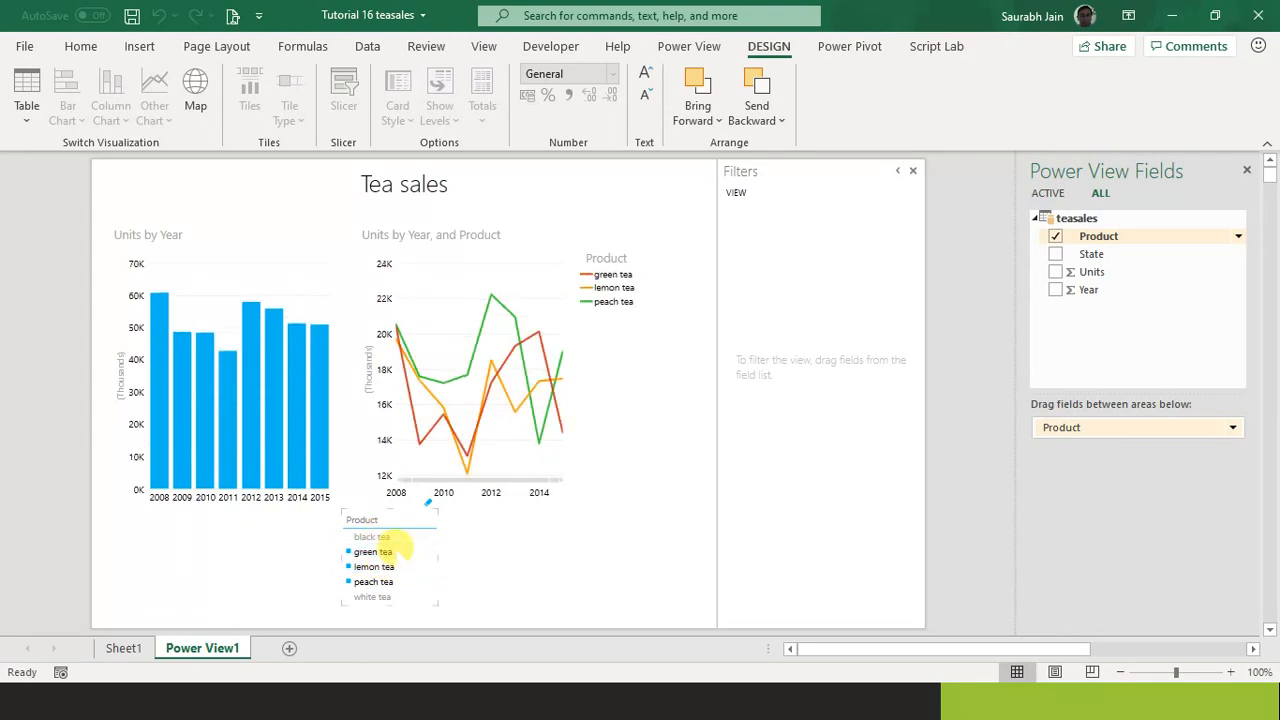
pyautogui.keyDown('ctrl'); pyautogui.click(395, 536); pyautogui.keyUp('ctrl')
pyautogui.keyDown('ctrl'); pyautogui.click(394, 551); pyautogui.keyUp('ctrl')
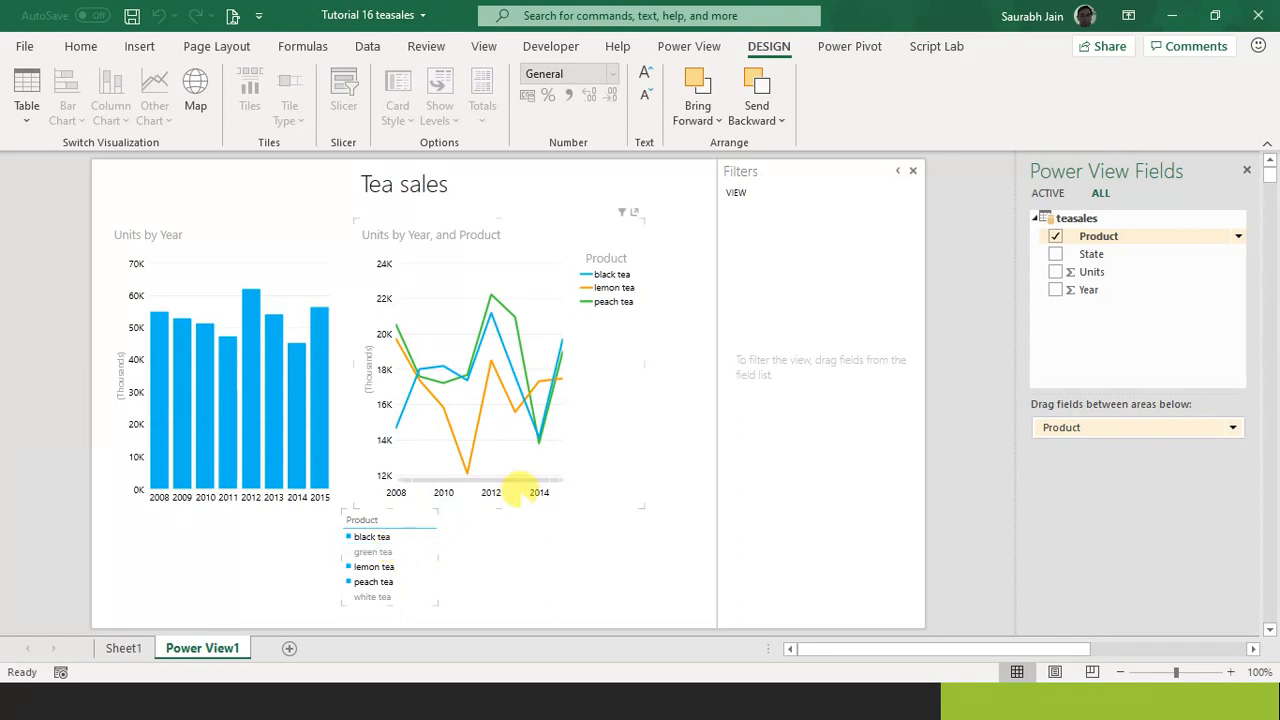
# Slice the report by black tea and lemon tea individually, ending with only peach tea selected.
pyautogui.click(356, 536)
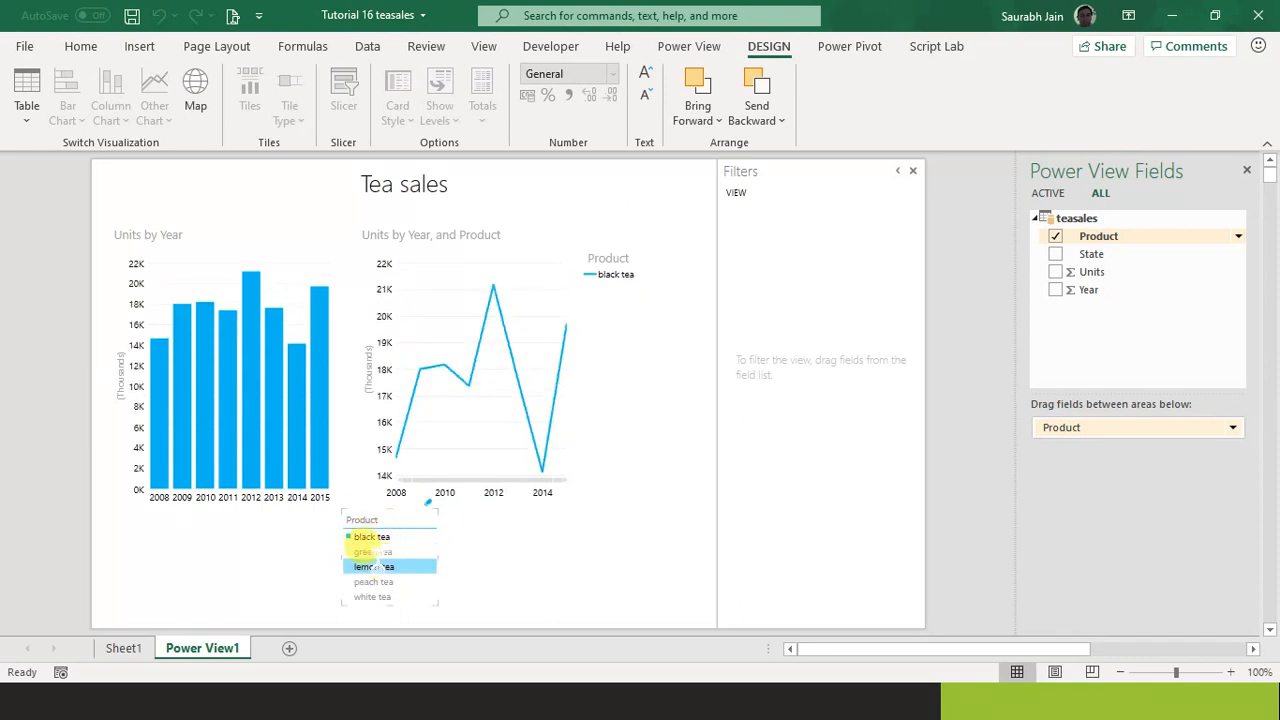
pyautogui.click(372, 566)
pyautogui.click(372, 582)
pyautogui.click(551, 556)
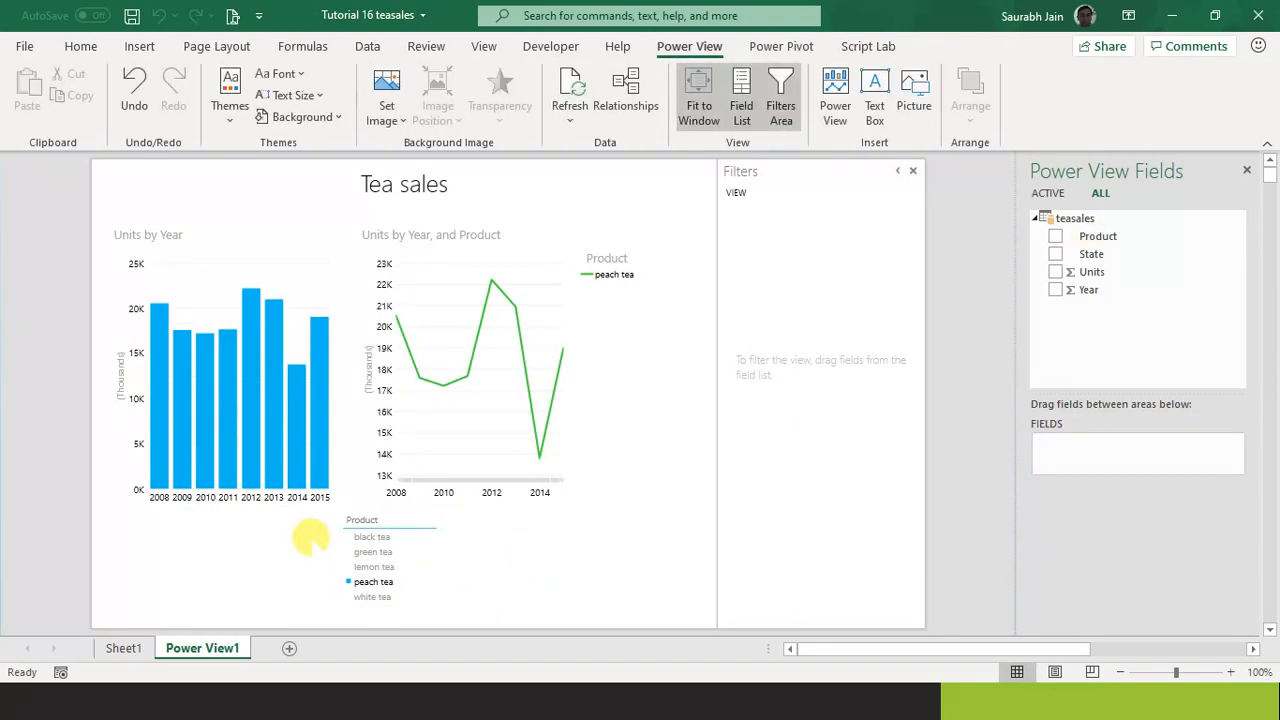
# Add State to the column chart as its Tile By field and select the 2011 bar in the AK tile.
pyautogui.click(228, 438)
pyautogui.click(229, 442)
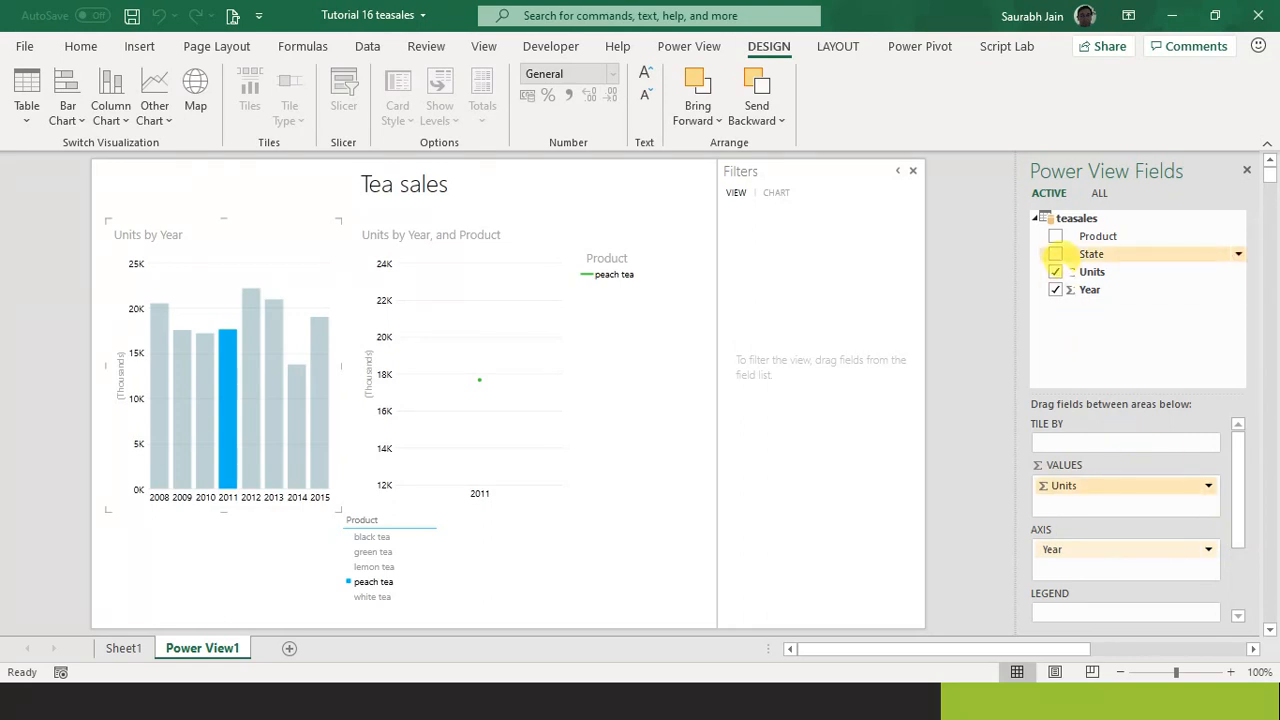
pyautogui.moveTo(1060, 254); pyautogui.dragTo(1056, 260)
pyautogui.click(1055, 254)
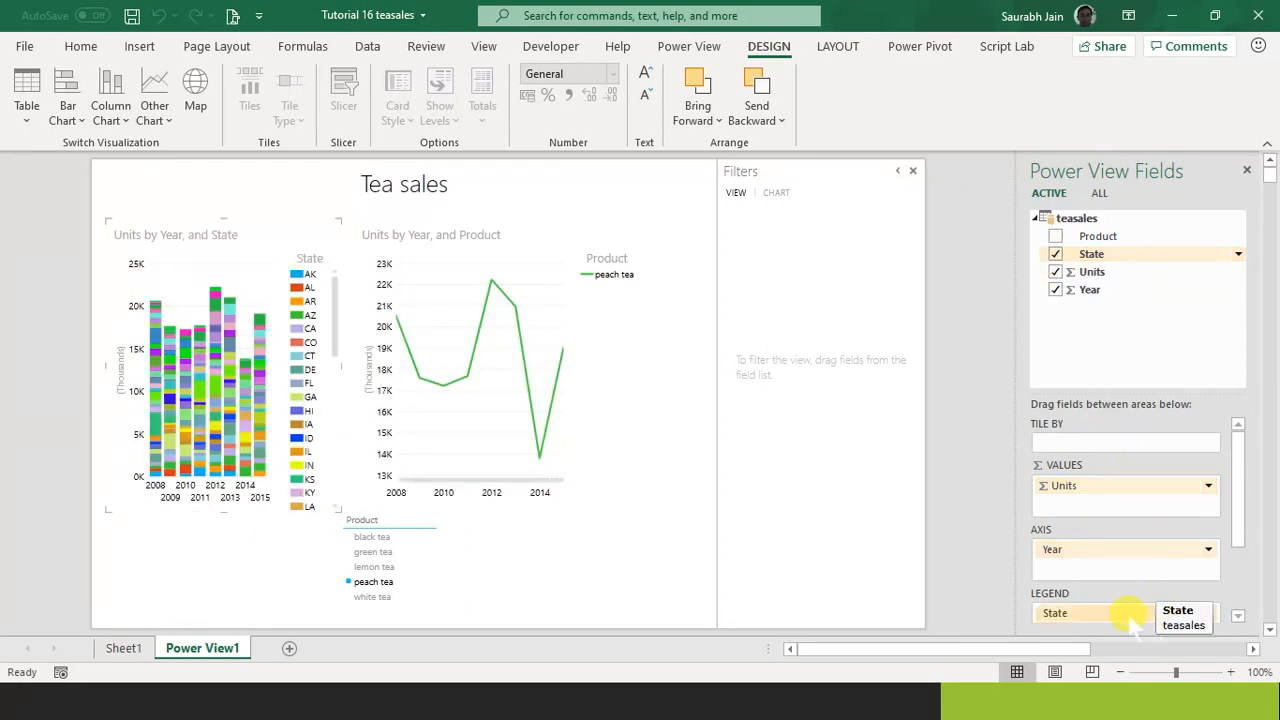
pyautogui.moveTo(1130, 615); pyautogui.dragTo(1108, 450)
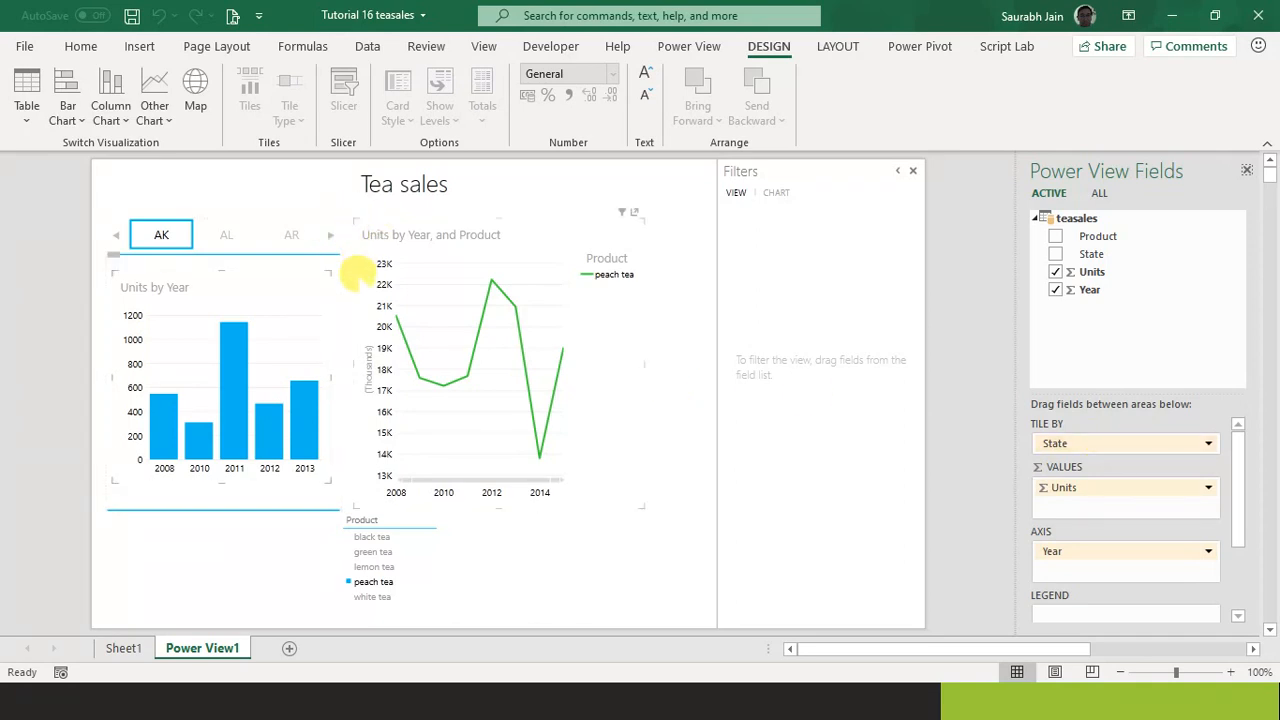
pyautogui.click(480, 305)
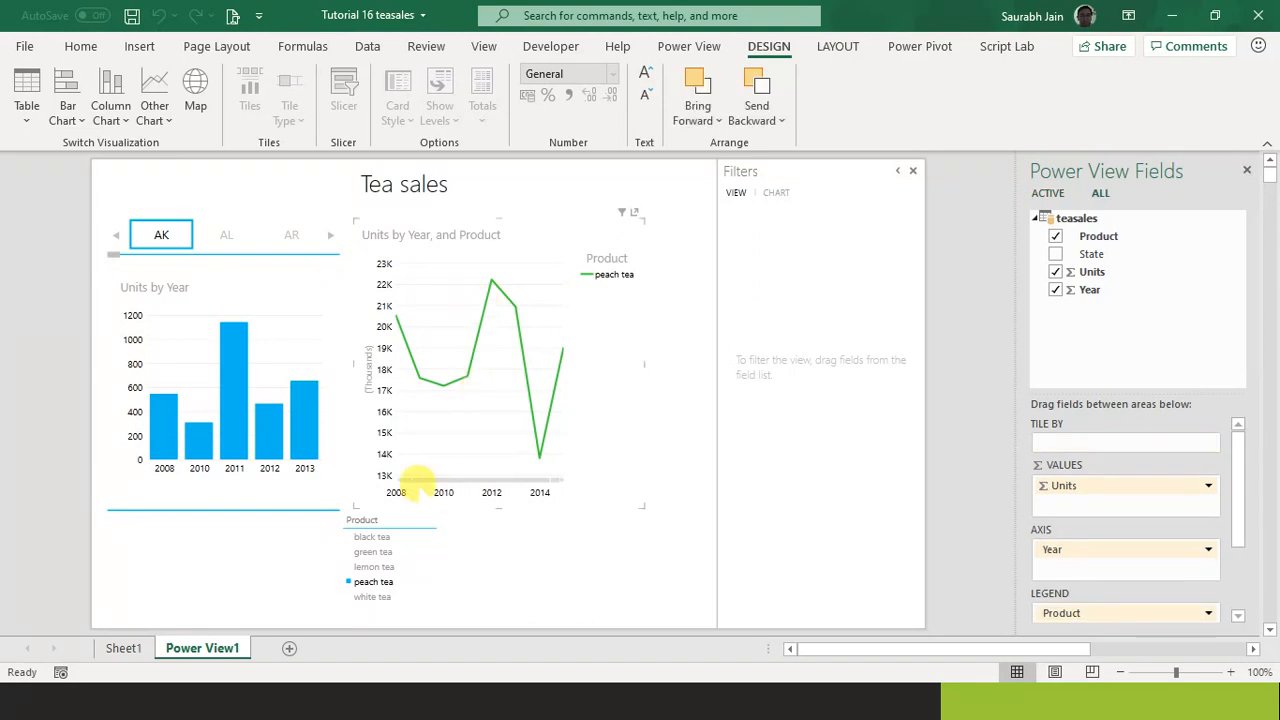
pyautogui.click(230, 415)
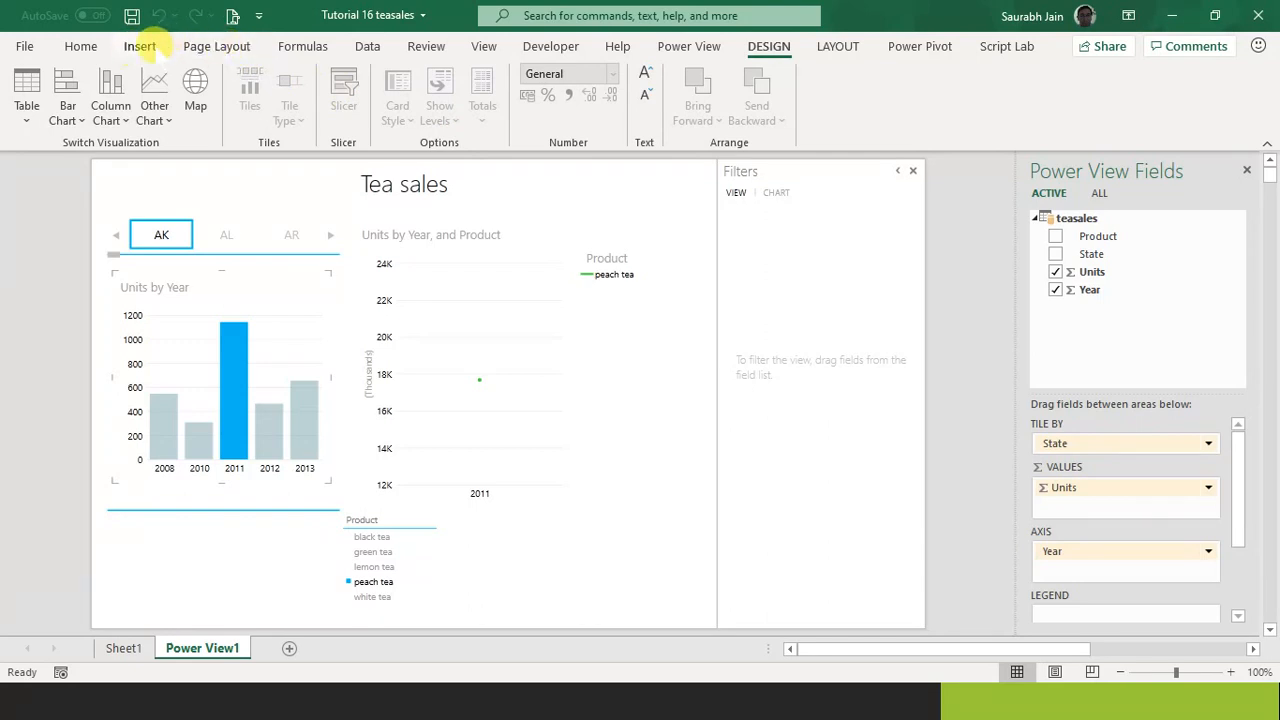
# Insert a new Power View sheet with a Units by Year column chart.
pyautogui.click(143, 46)
pyautogui.click(1183, 100)
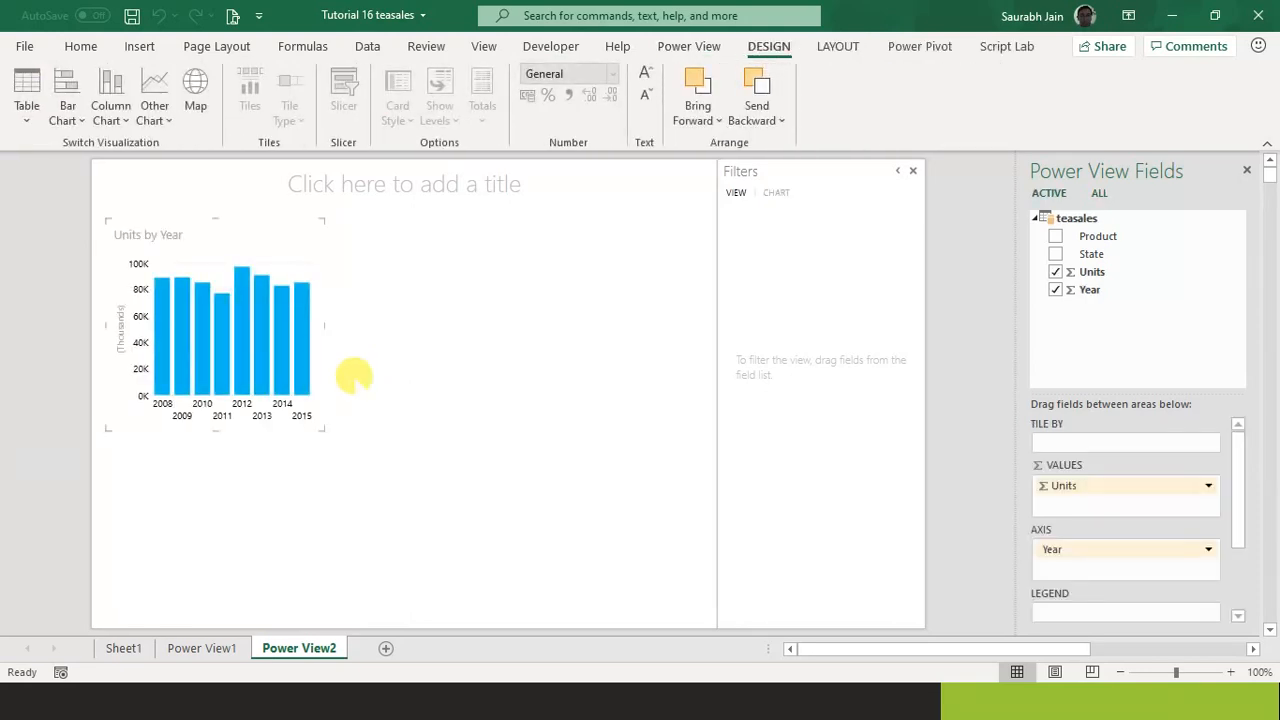
# Enlarge the new Units by Year column chart across most of the canvas and add State as its legend field.
pyautogui.click(218, 312)
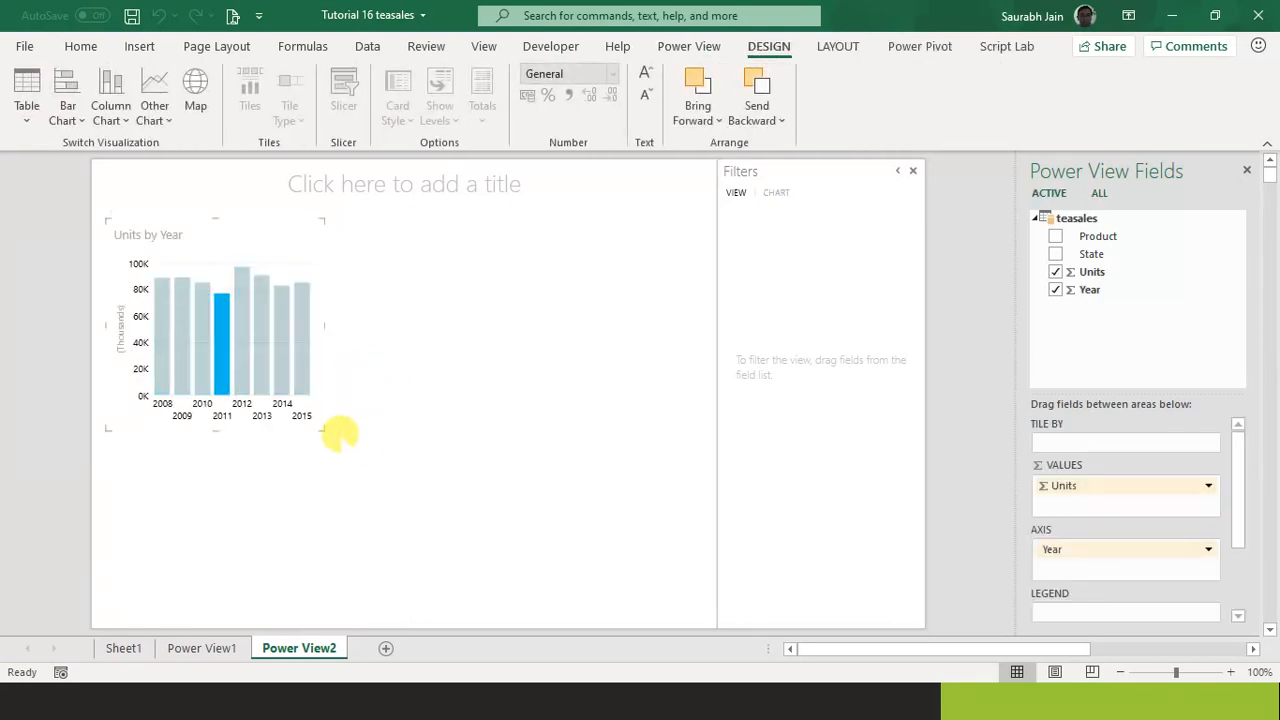
pyautogui.moveTo(314, 427); pyautogui.dragTo(616, 524)
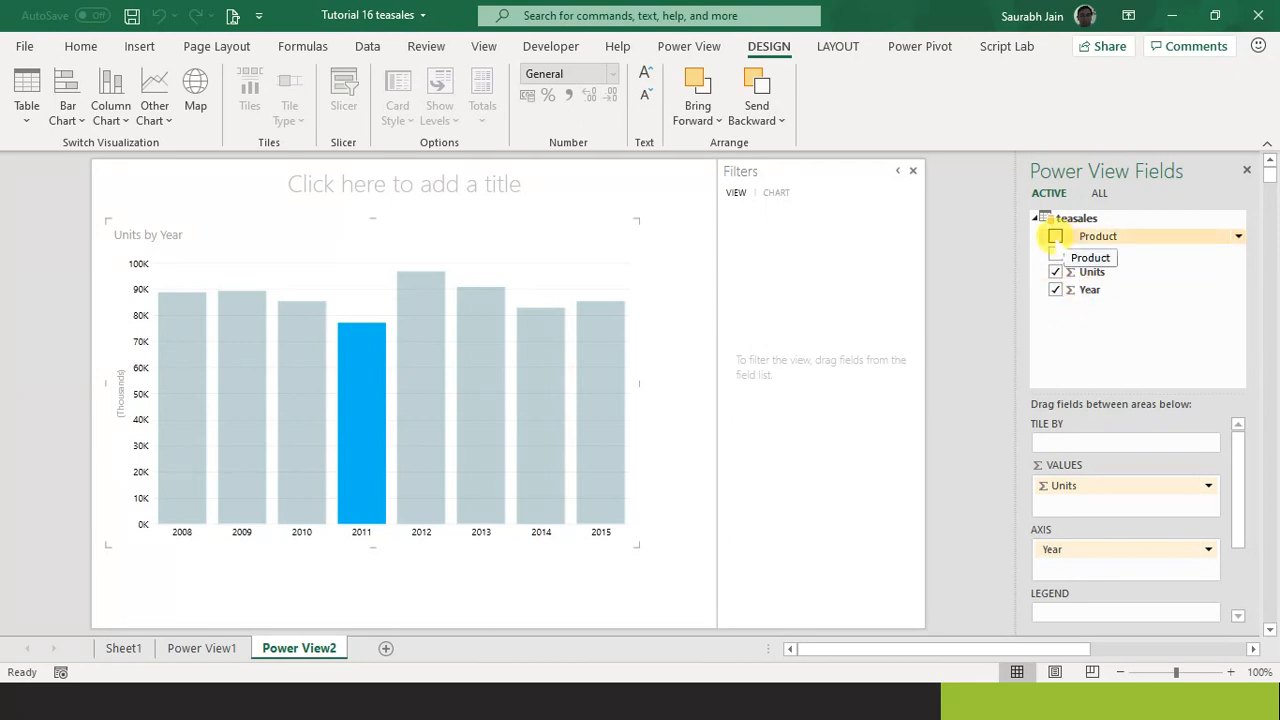
pyautogui.click(1055, 254)
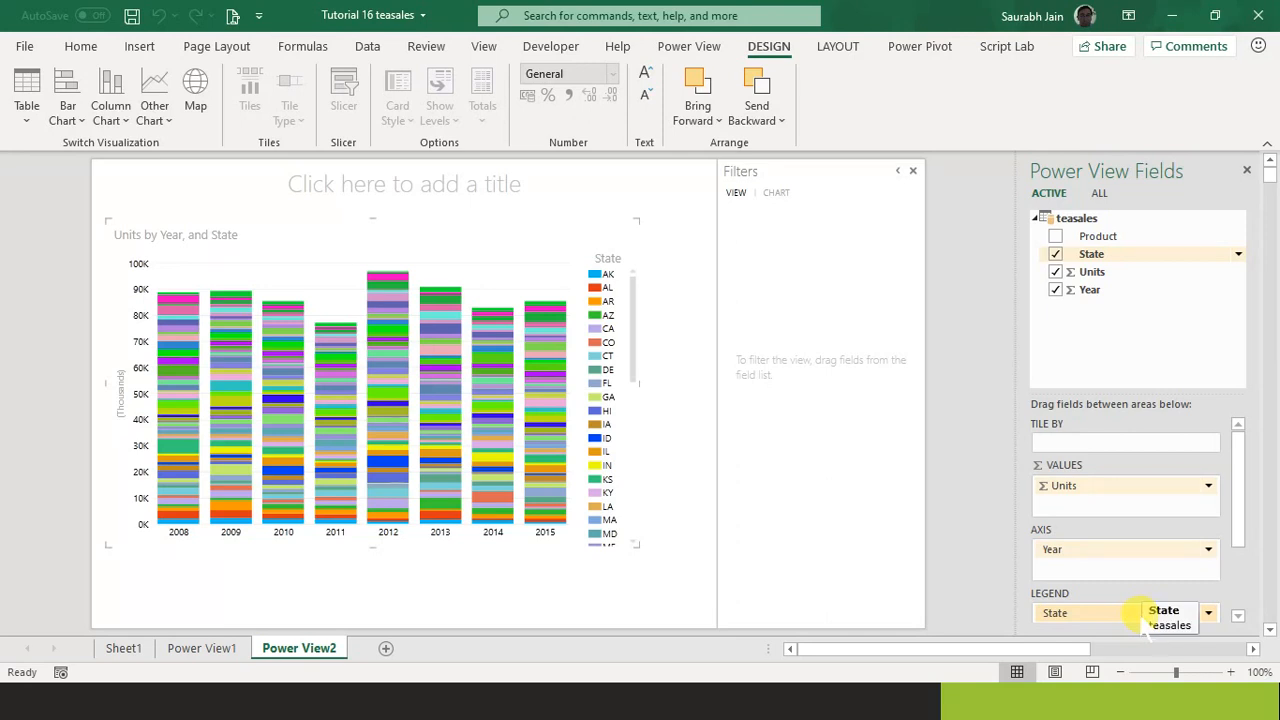
# Move State from the column chart's legend to its Tile By field and view the CO and CA tiles.
pyautogui.moveTo(1142, 620); pyautogui.dragTo(1090, 450)
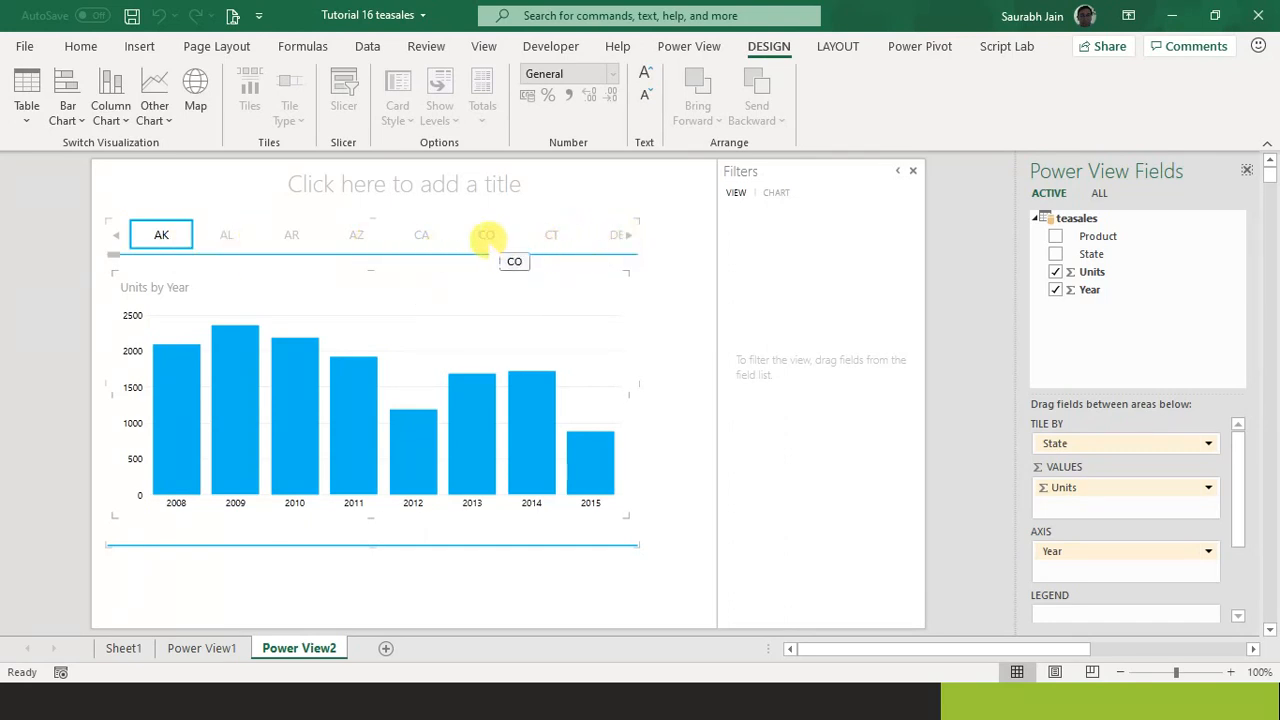
pyautogui.click(486, 234)
pyautogui.click(421, 234)
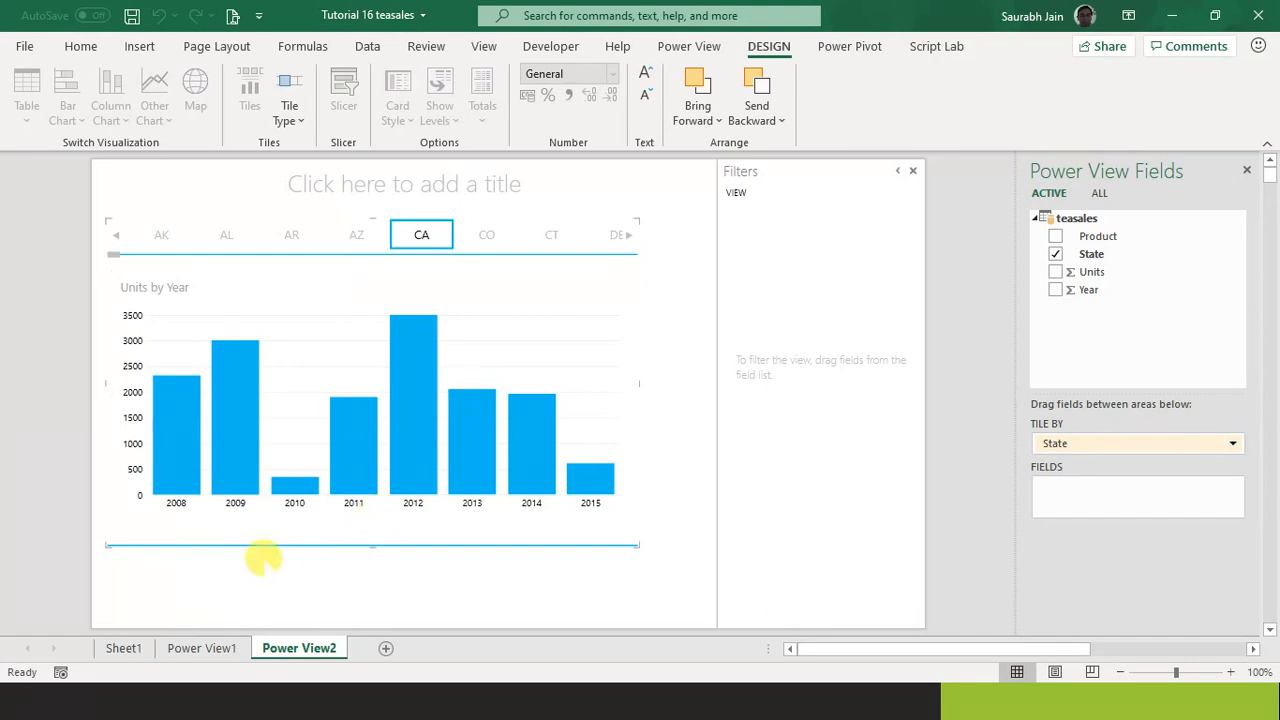
# Check the Power View1 sheet, return to Power View2 and compare yearly units across the state tiles from AK to CT.
pyautogui.click(200, 645)
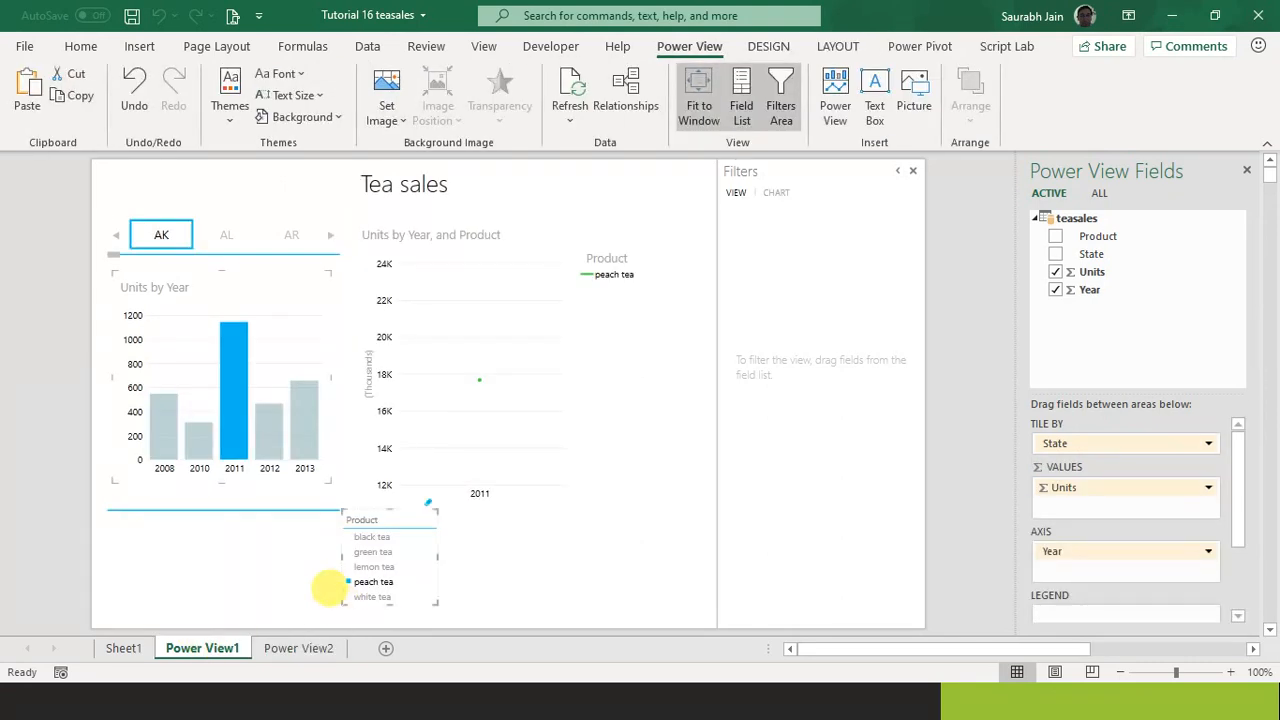
pyautogui.click(300, 648)
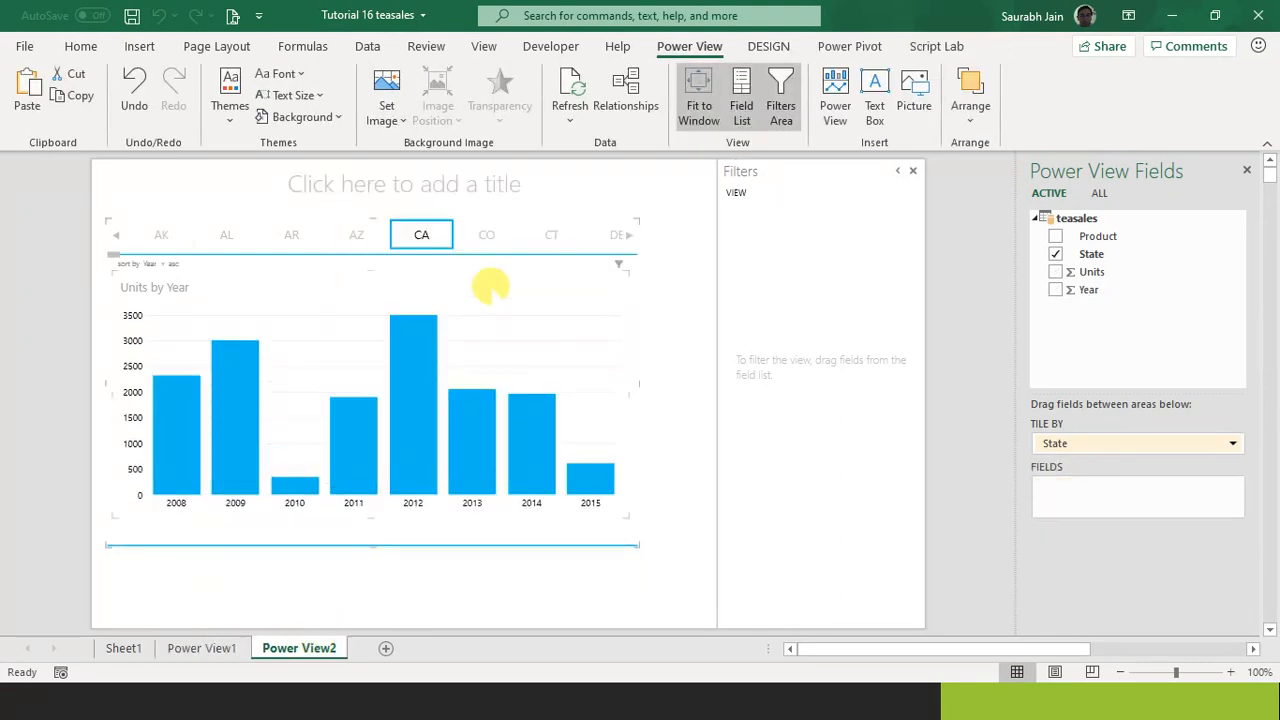
pyautogui.click(550, 232)
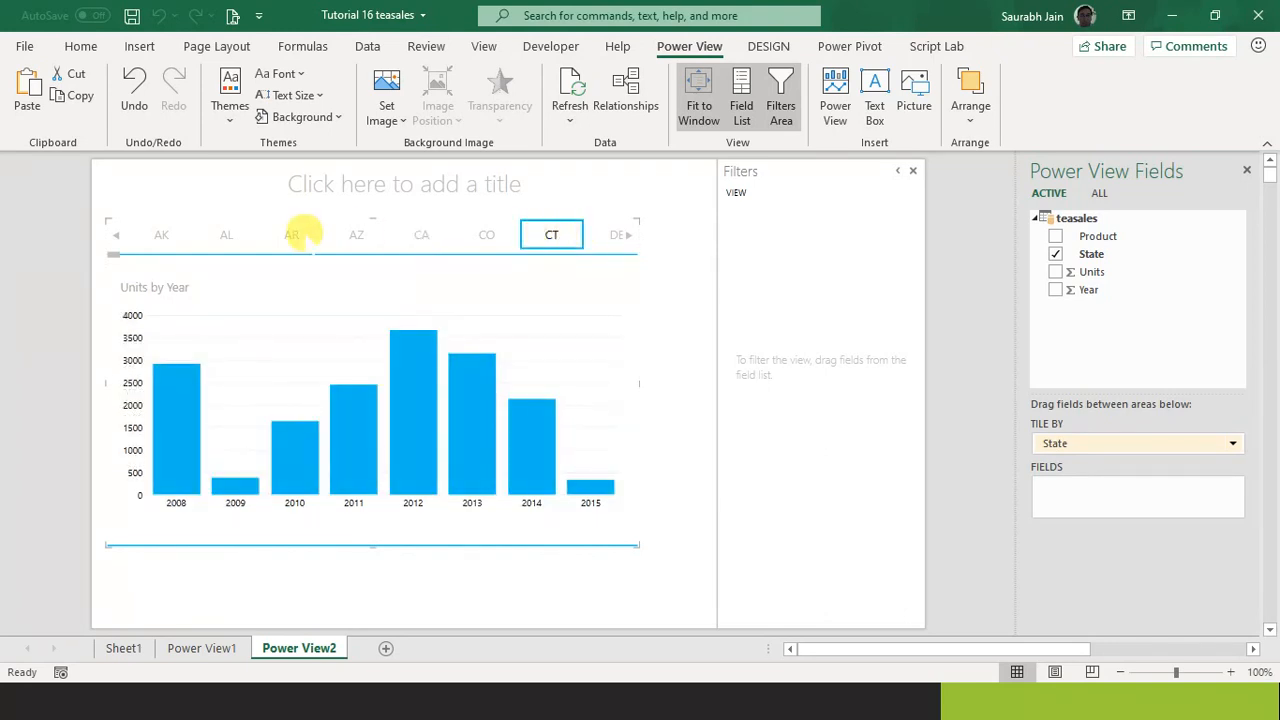
pyautogui.click(290, 233)
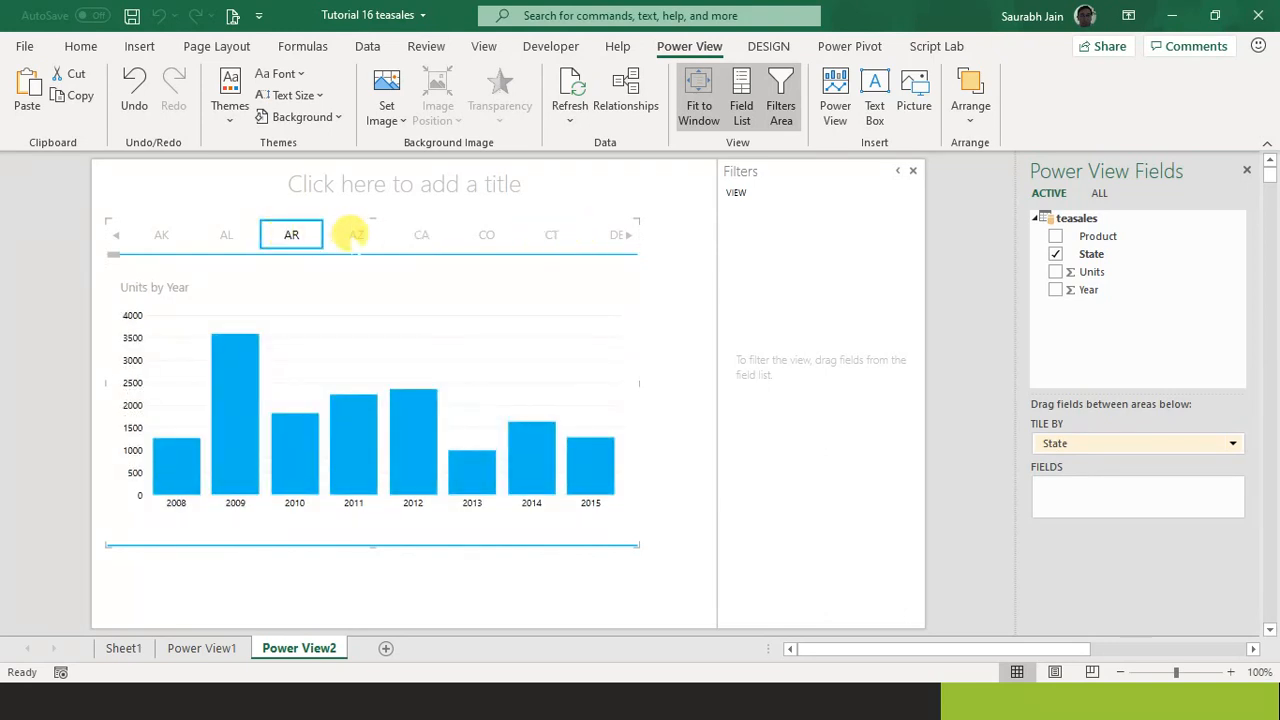
pyautogui.click(356, 232)
pyautogui.click(438, 230)
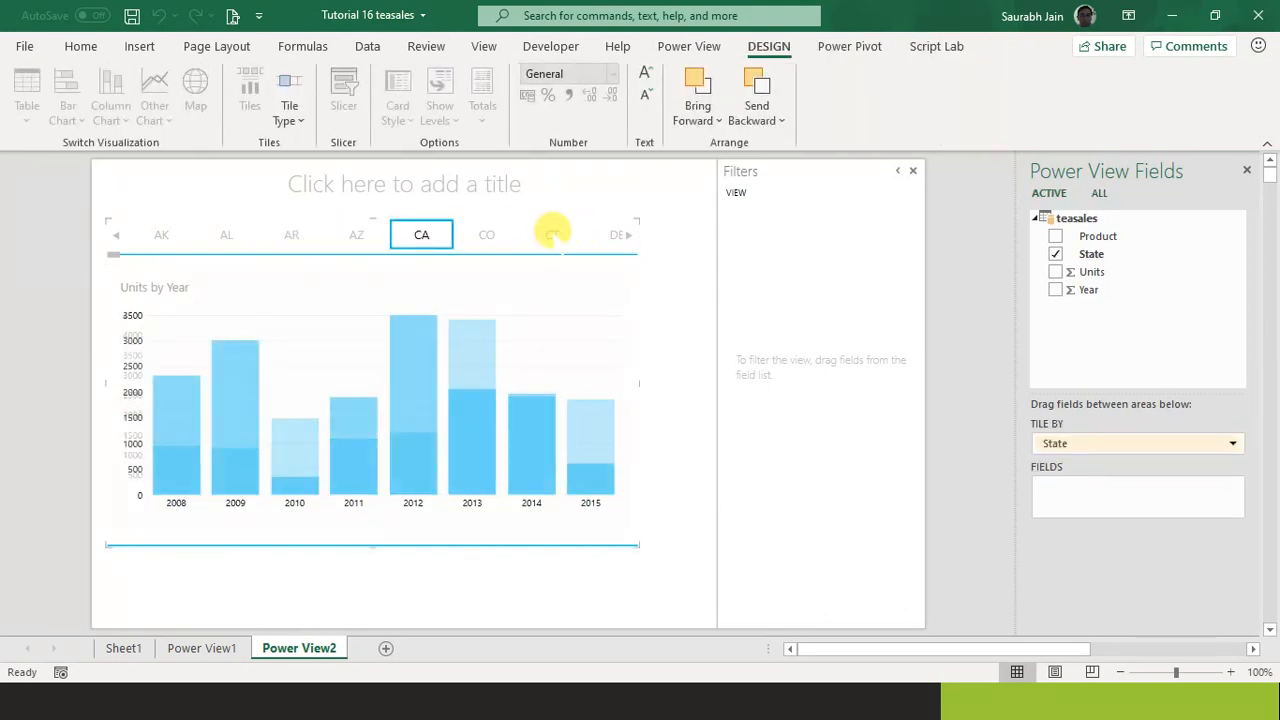
pyautogui.click(548, 232)
pyautogui.click(292, 234)
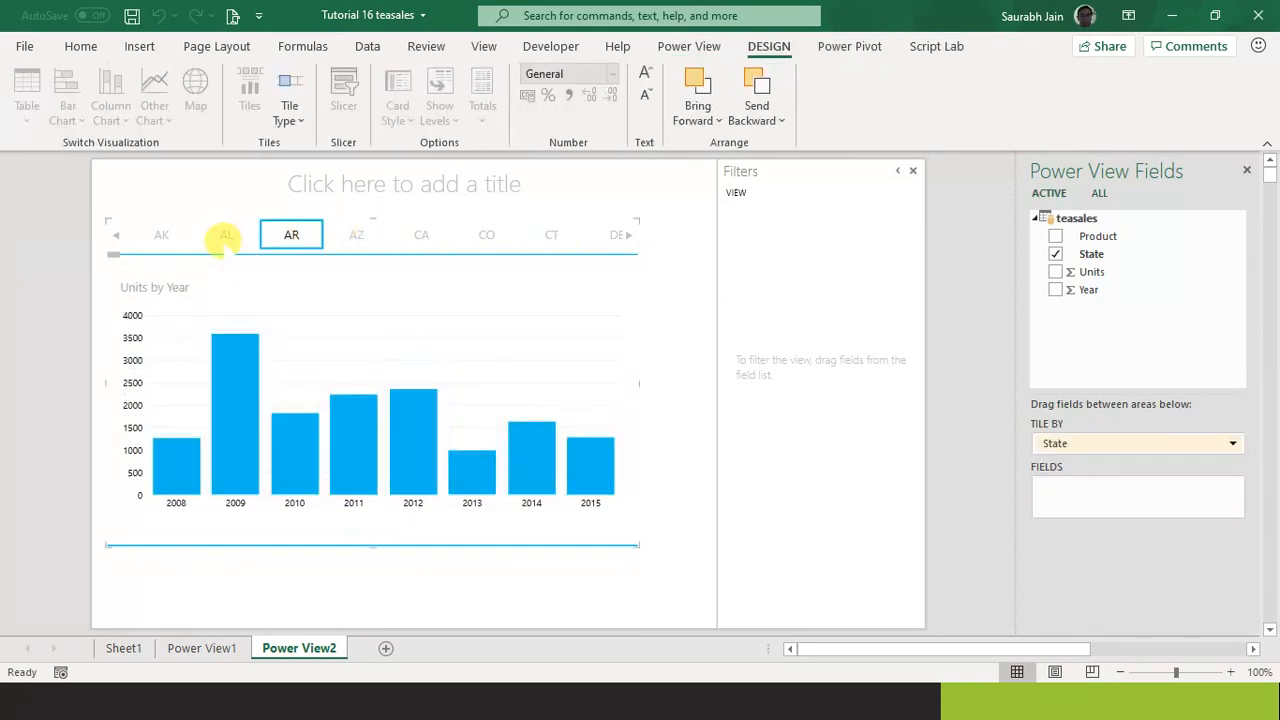
pyautogui.click(226, 234)
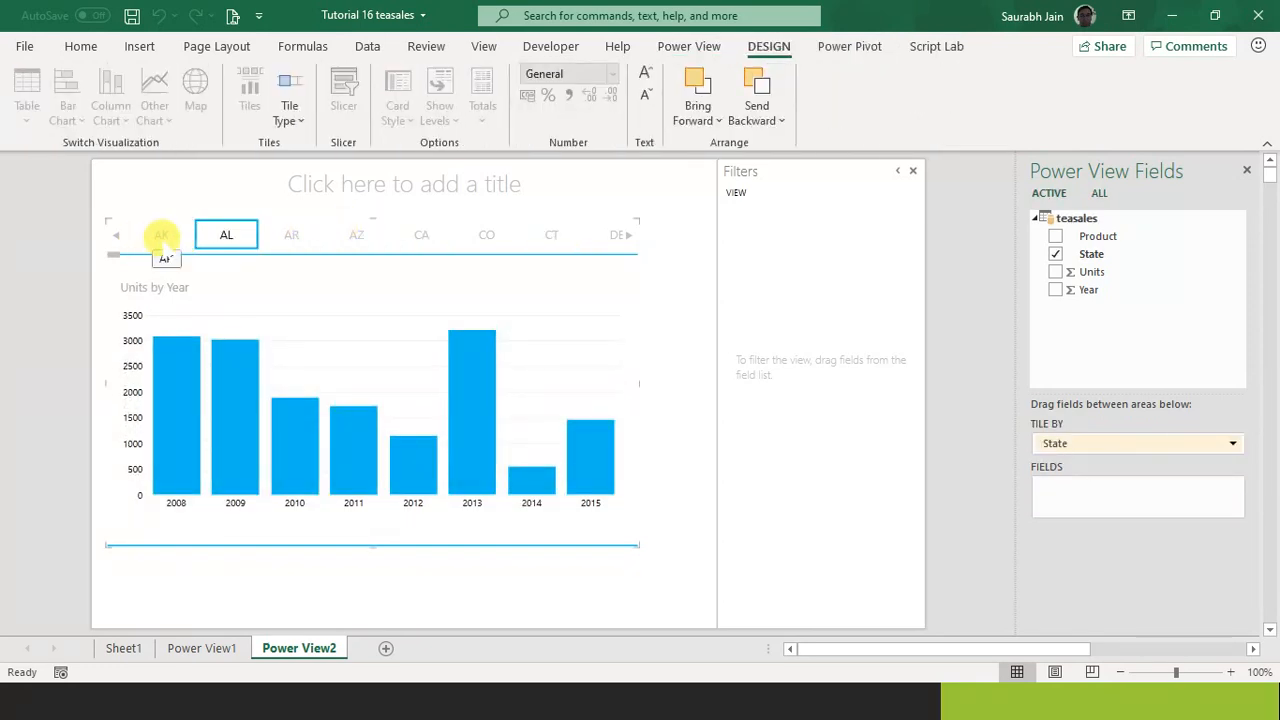
pyautogui.click(162, 238)
pyautogui.click(365, 232)
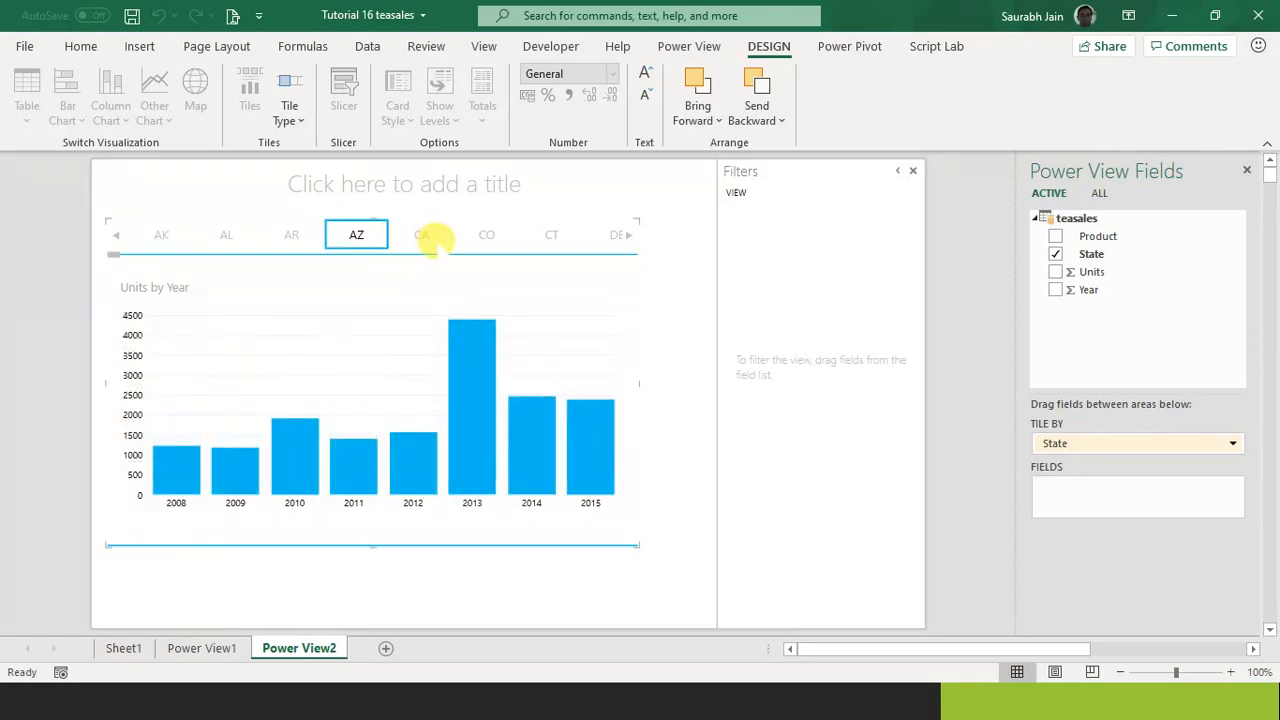
pyautogui.click(418, 234)
pyautogui.click(500, 234)
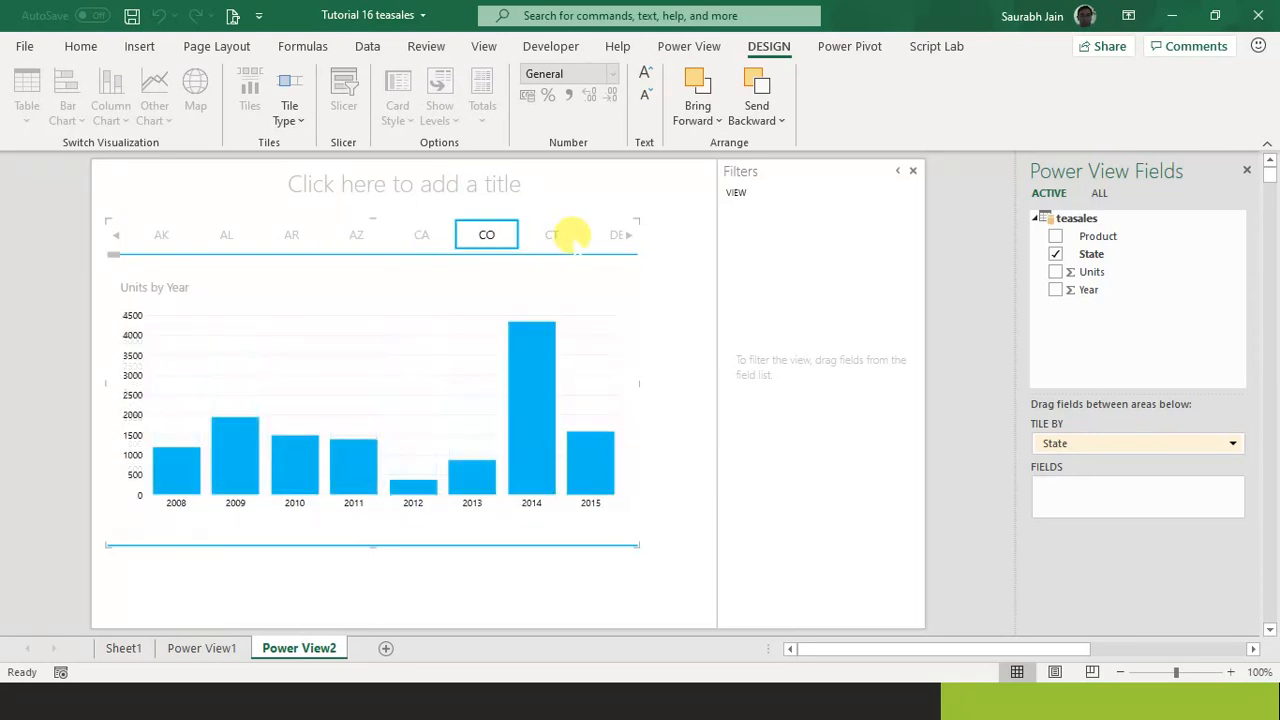
pyautogui.click(565, 234)
pyautogui.click(300, 240)
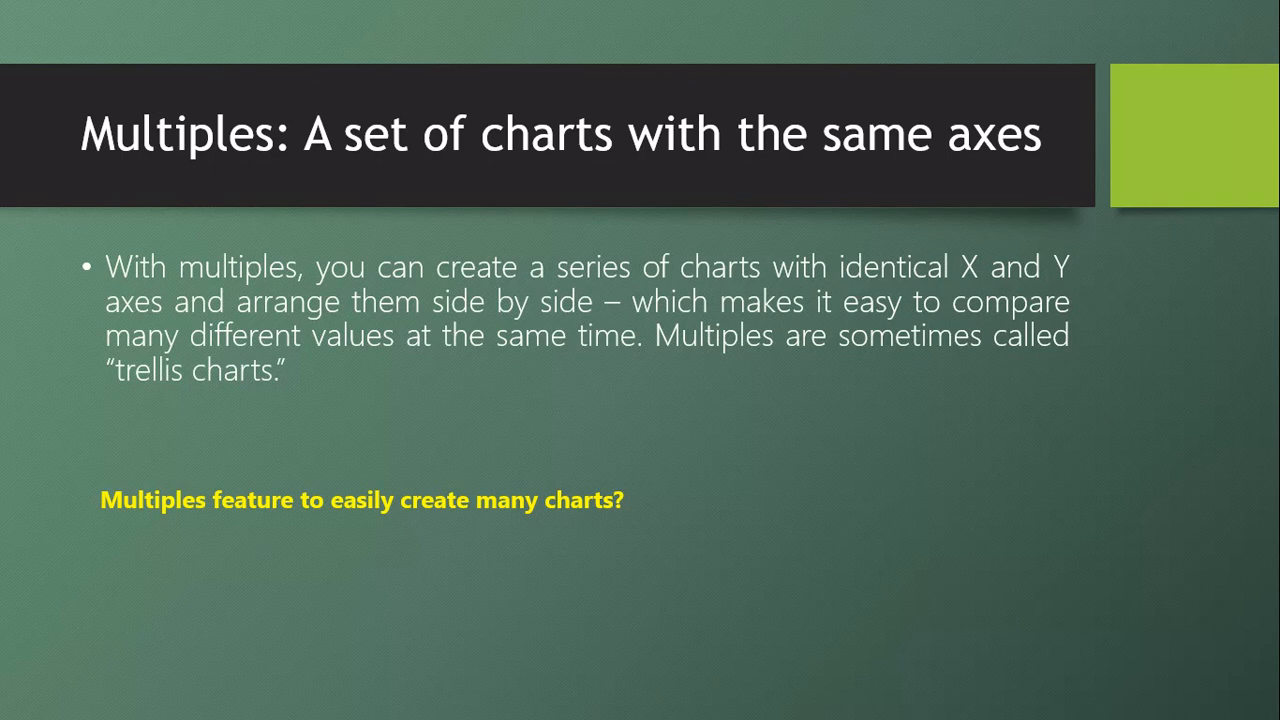
# Switch back to Excel and remove State from the column chart's Tile By field.
pyautogui.hotkey('alt', 'Tab')
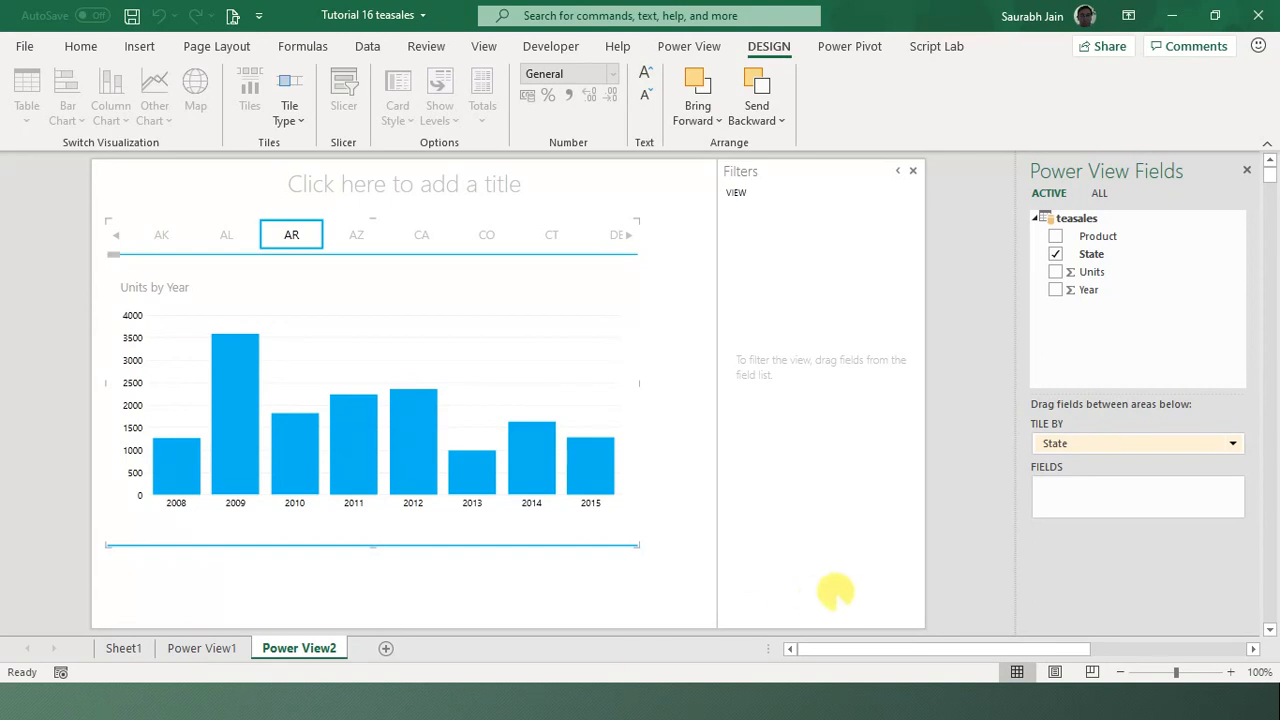
pyautogui.click(416, 319)
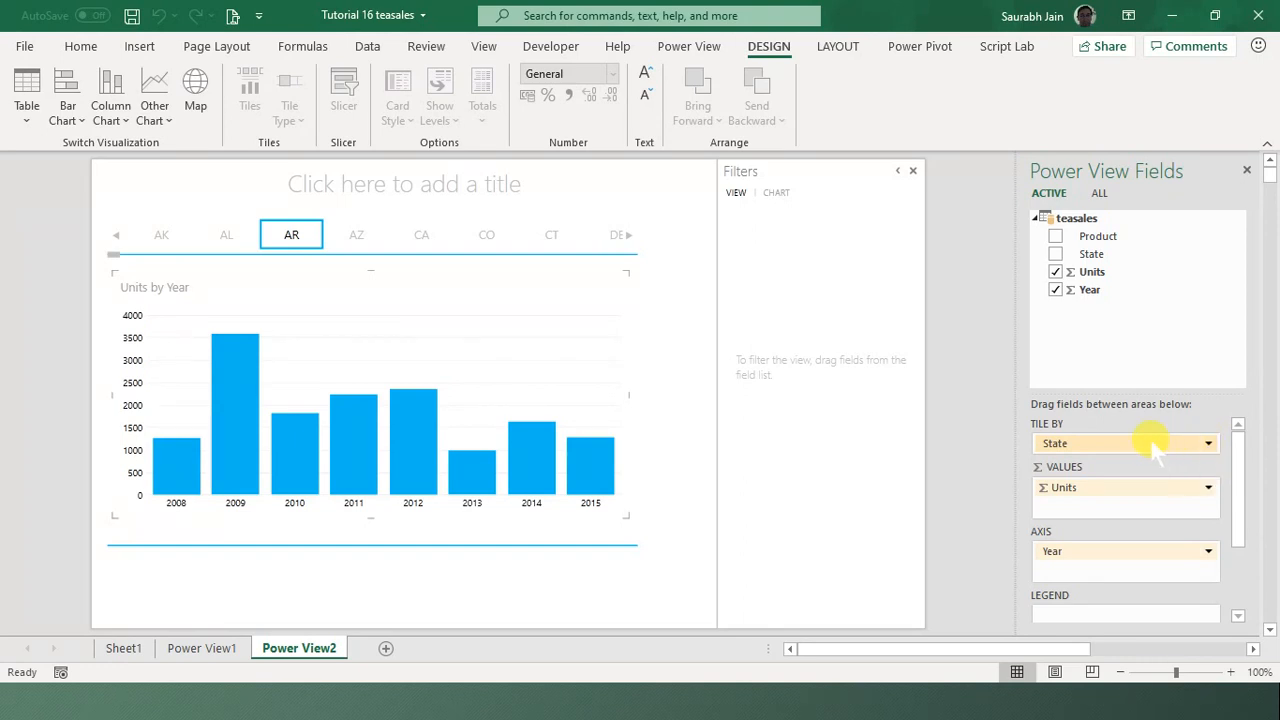
pyautogui.click(1208, 443)
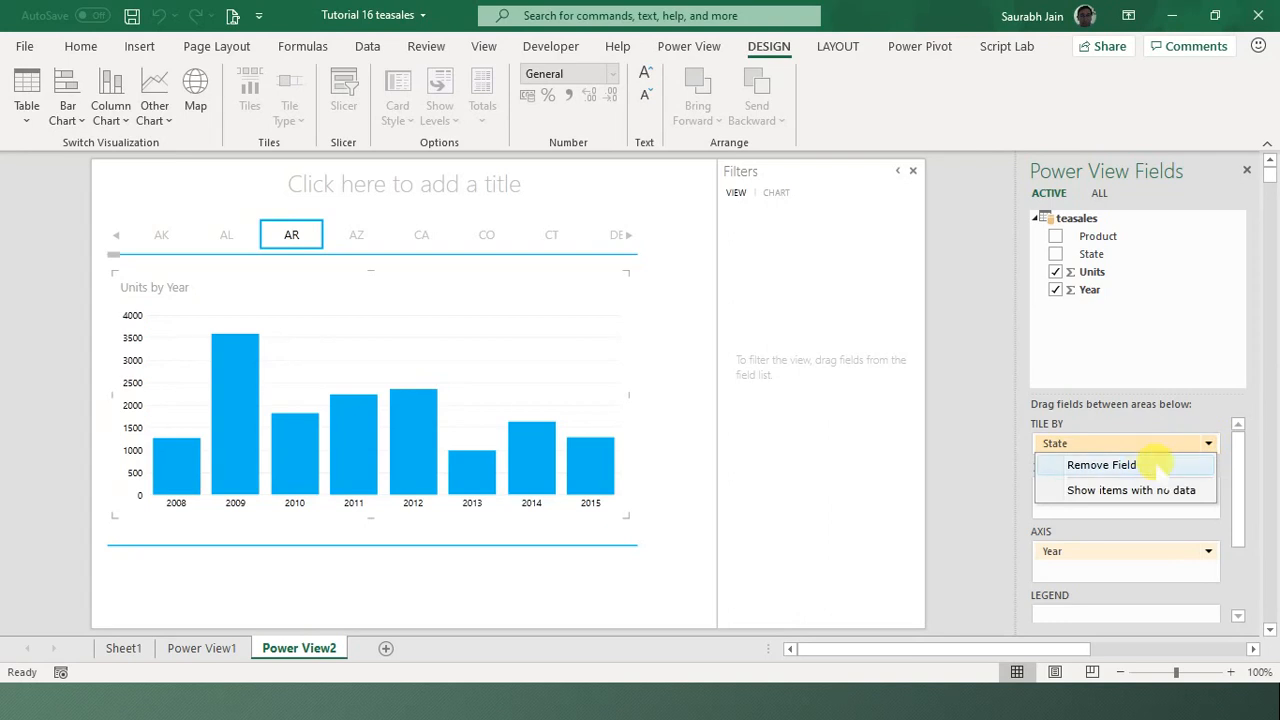
pyautogui.click(1155, 465)
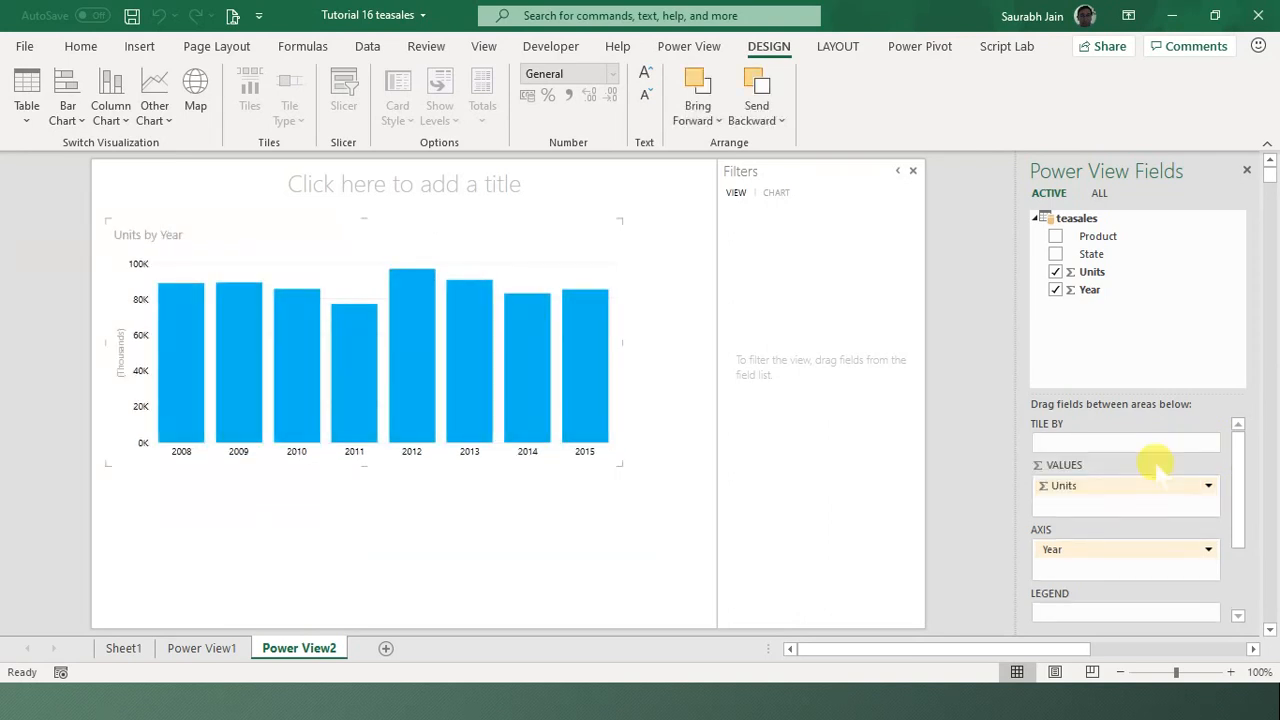
pyautogui.click(398, 350)
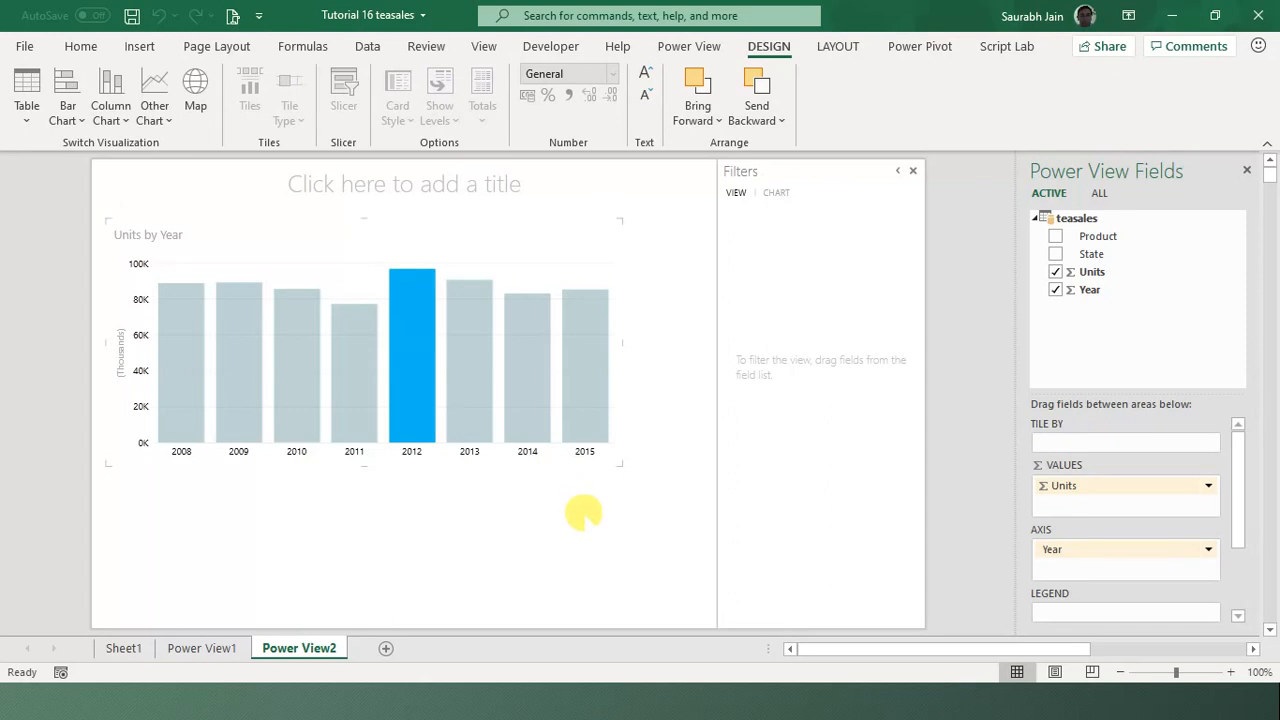
pyautogui.click(583, 514)
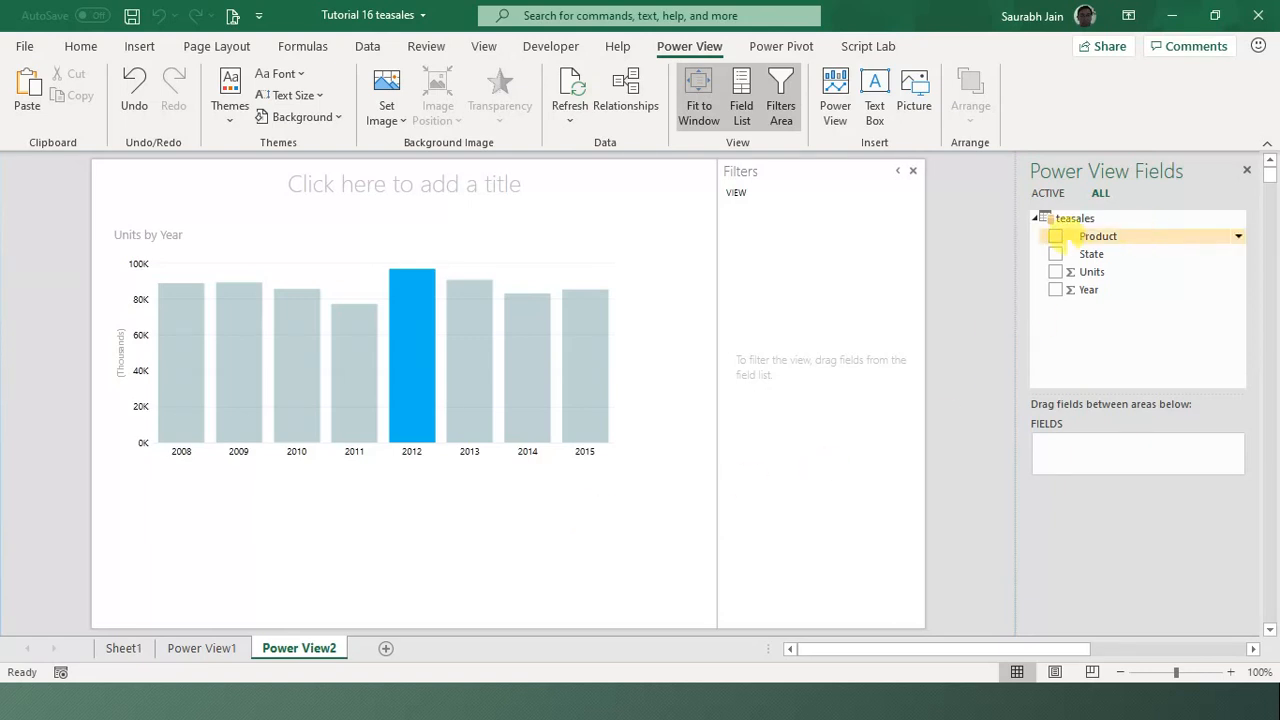
pyautogui.moveTo(1063, 236); pyautogui.dragTo(1058, 256)
pyautogui.click(1055, 236)
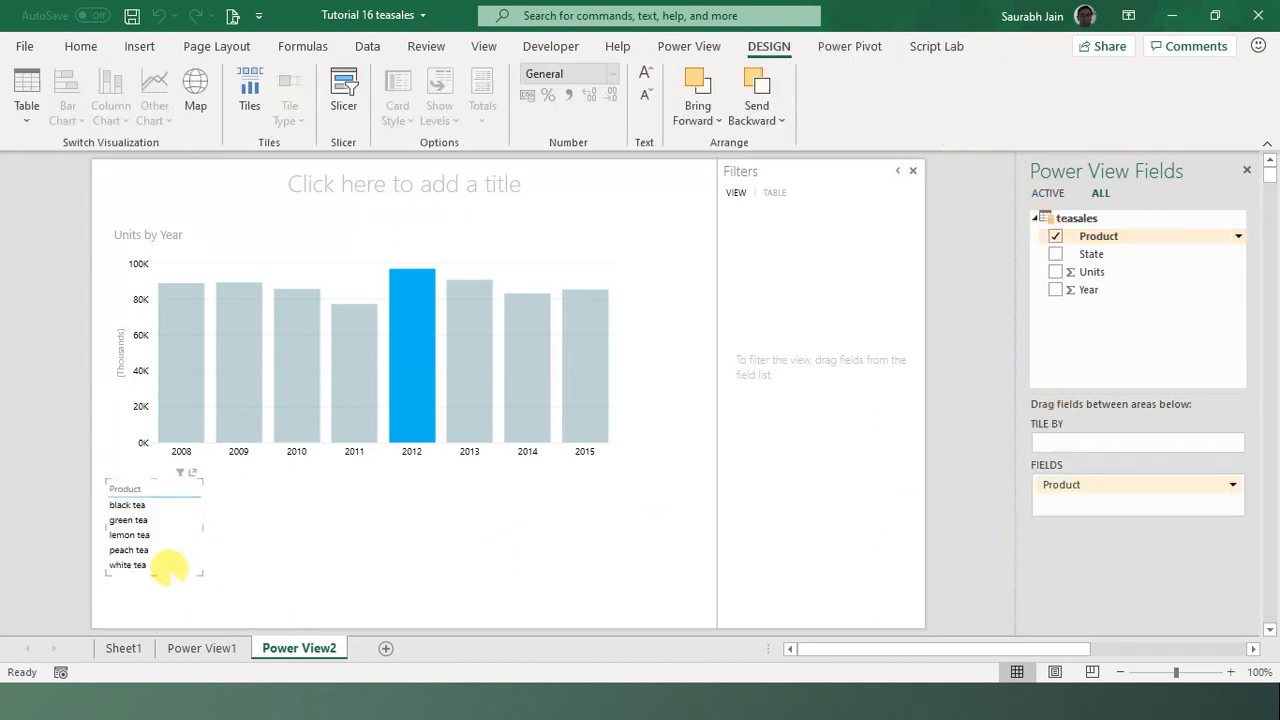
pyautogui.click(178, 545)
pyautogui.press('Delete')
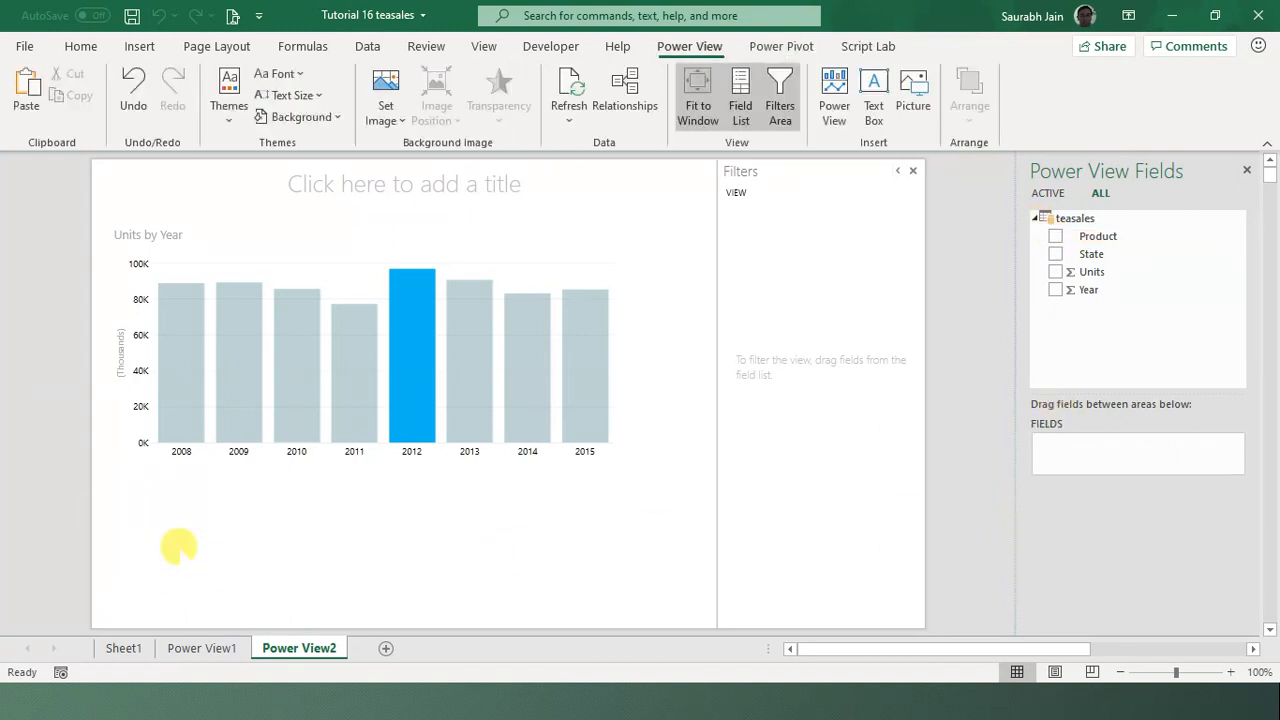
# Add Product to the Units by Year column chart as its Vertical Multiples field and pop the chart out.
pyautogui.click(409, 354)
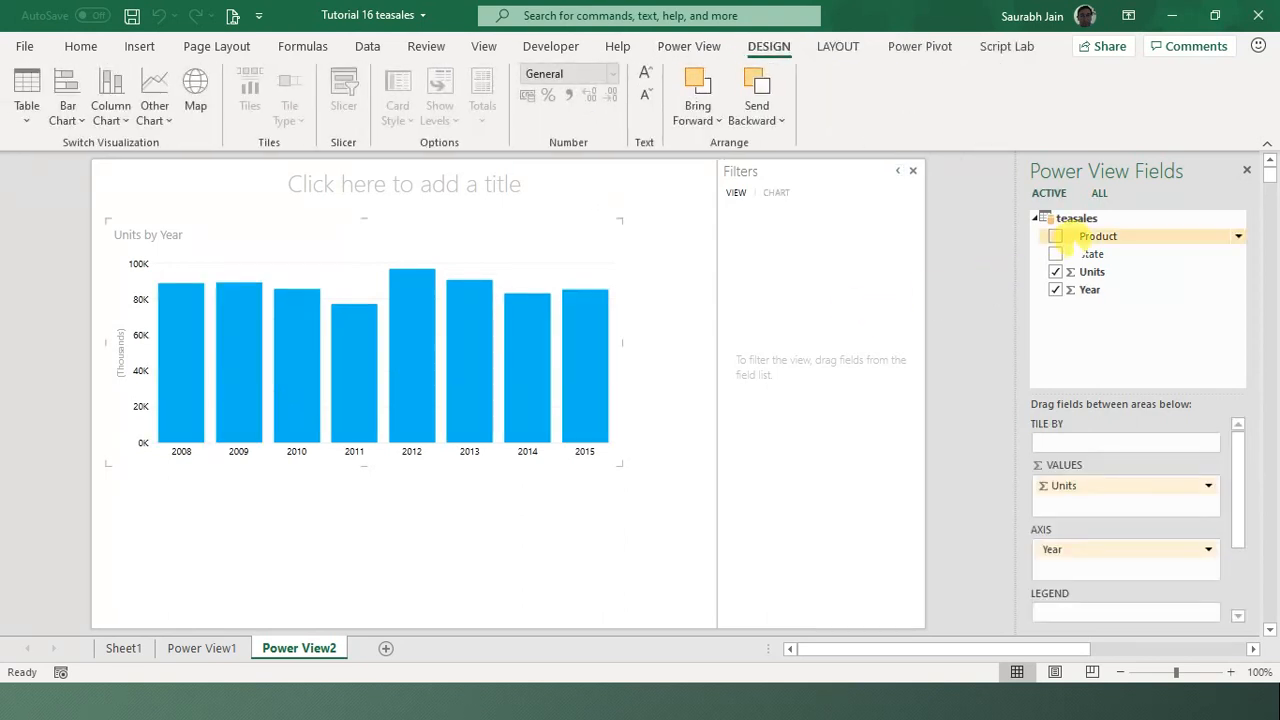
pyautogui.click(1055, 236)
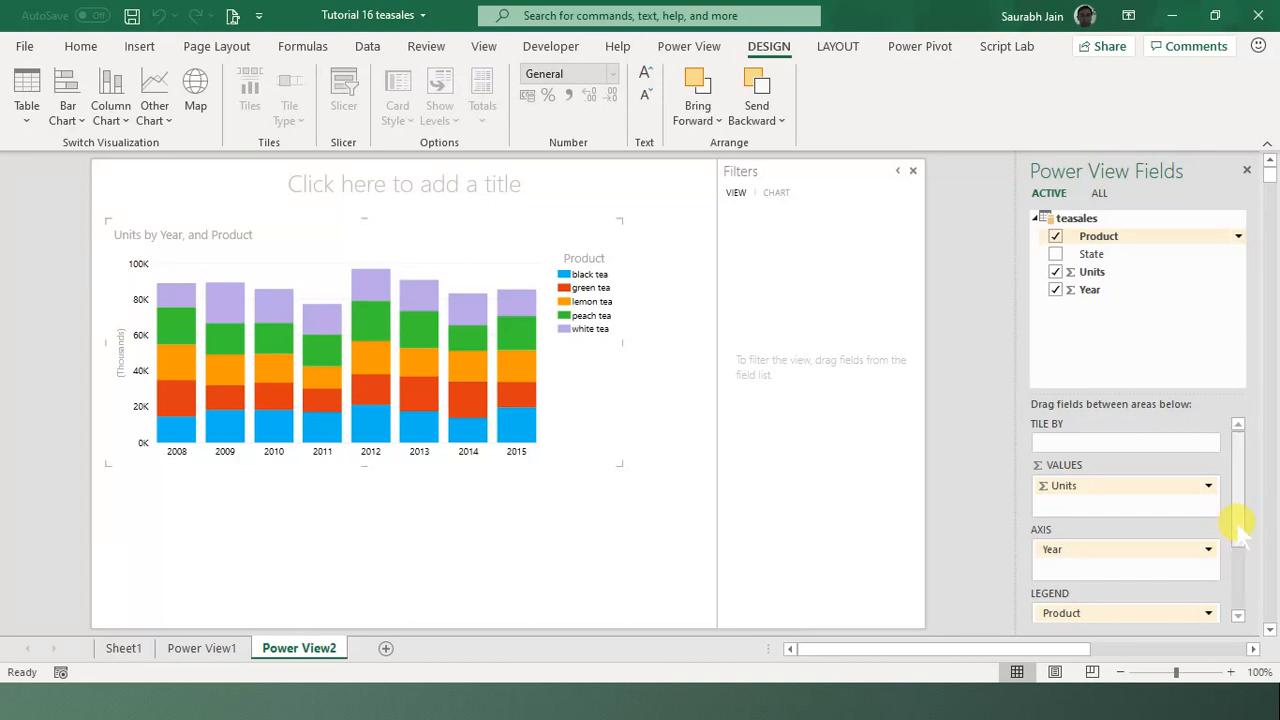
pyautogui.moveTo(1238, 530); pyautogui.dragTo(1237, 594)
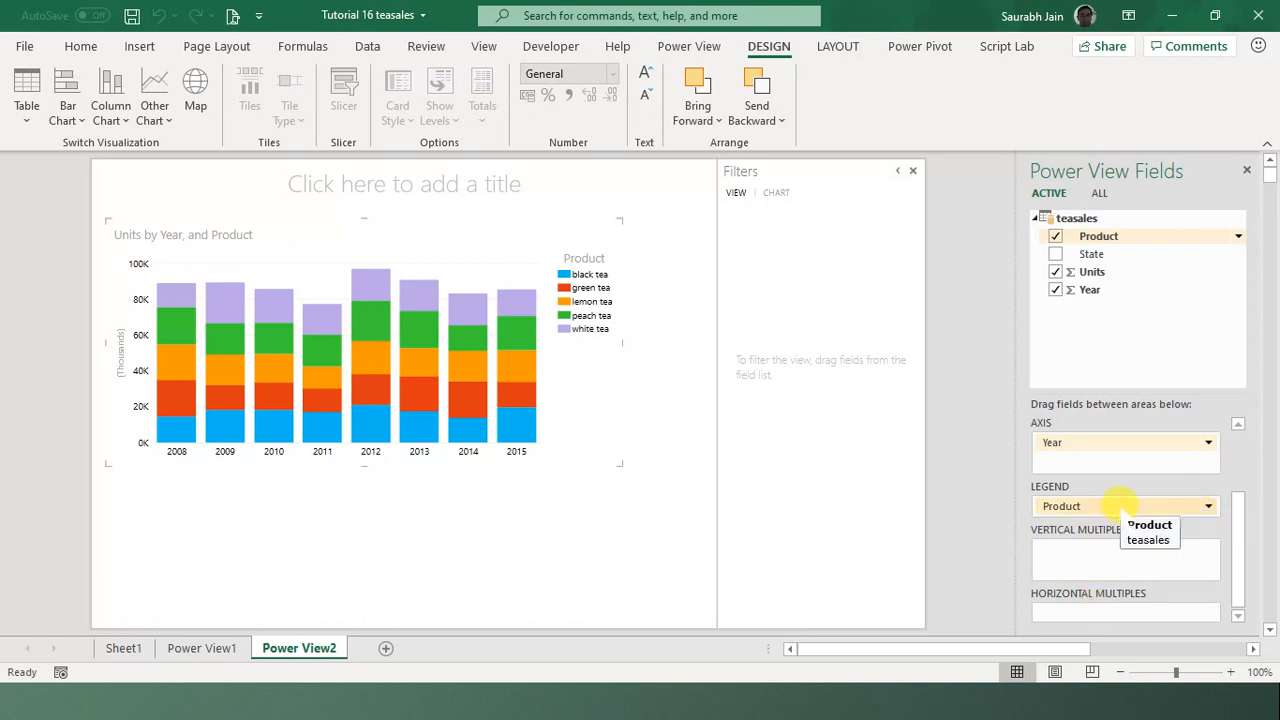
pyautogui.moveTo(1118, 502); pyautogui.dragTo(1125, 580)
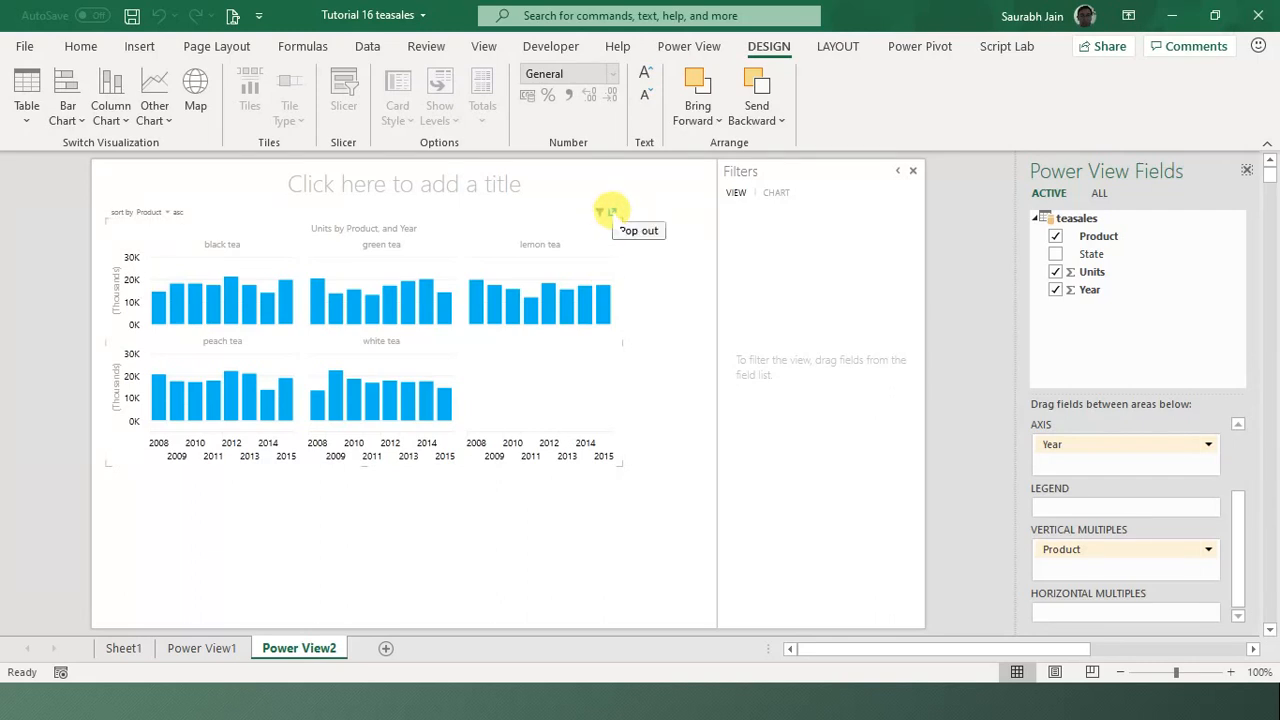
pyautogui.click(608, 212)
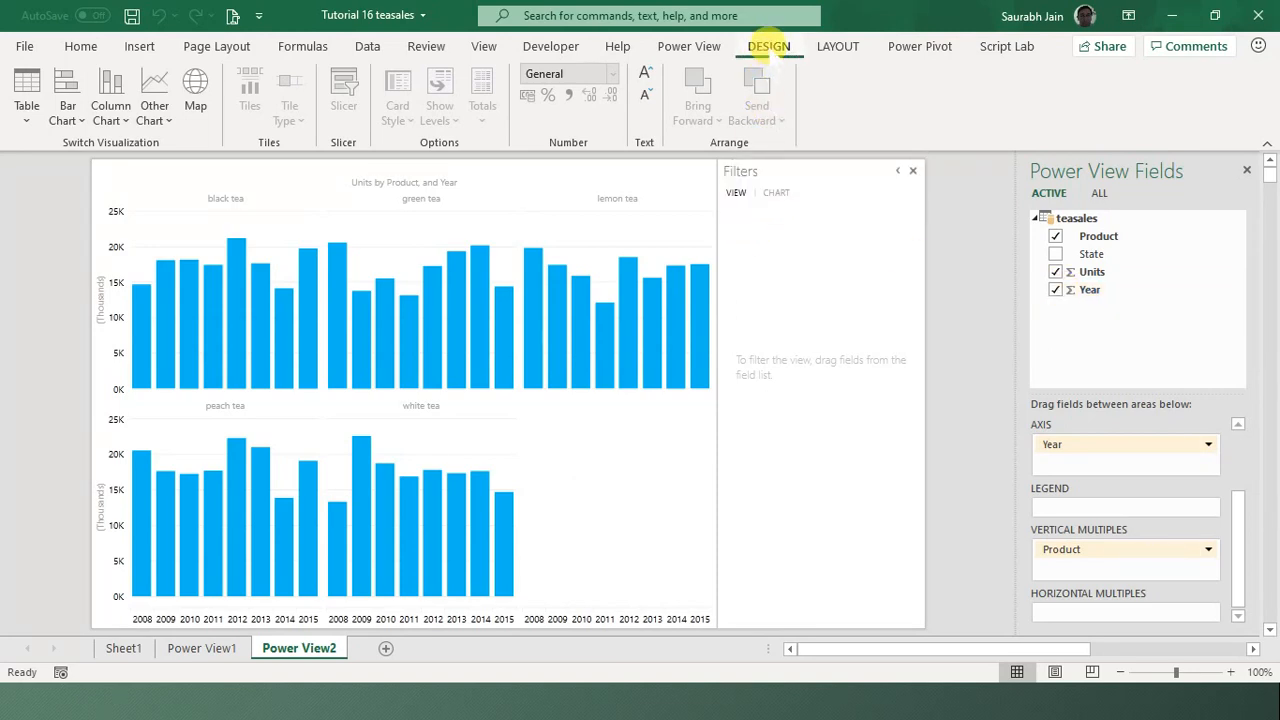
# Set the chart multiples to a grid width of 4 and a grid height of 2.
pyautogui.click(833, 48)
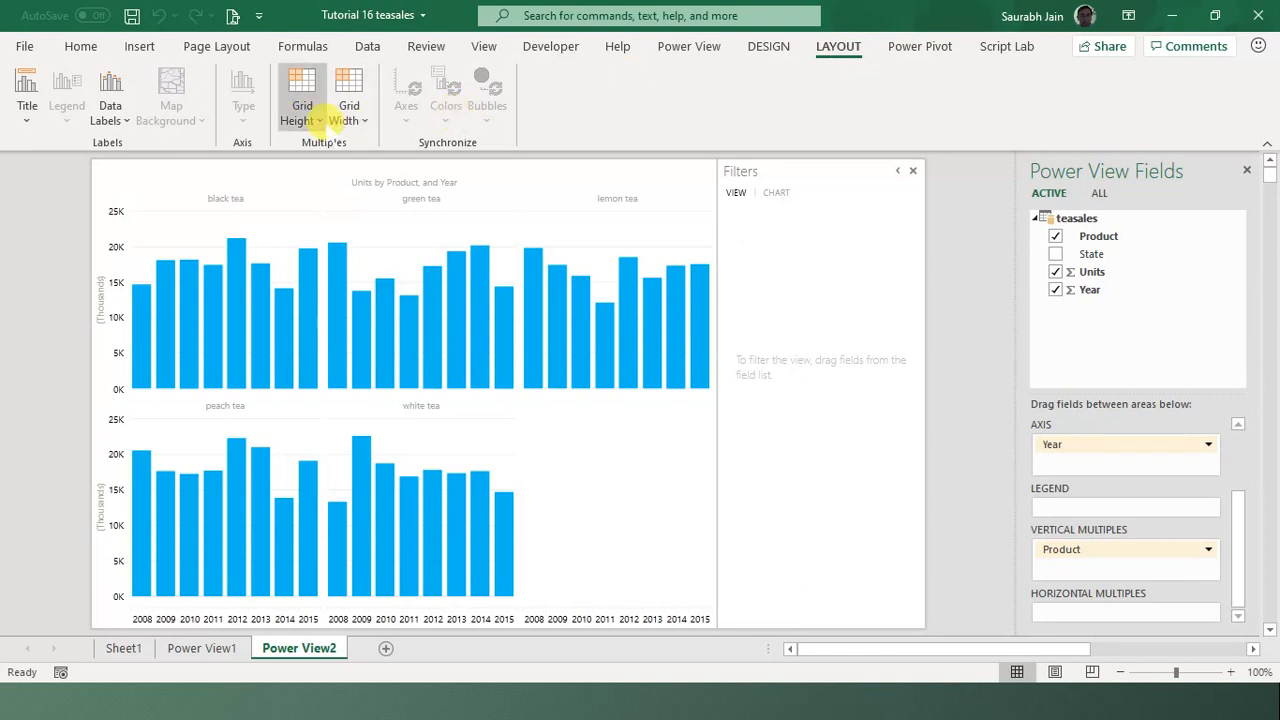
pyautogui.click(302, 118)
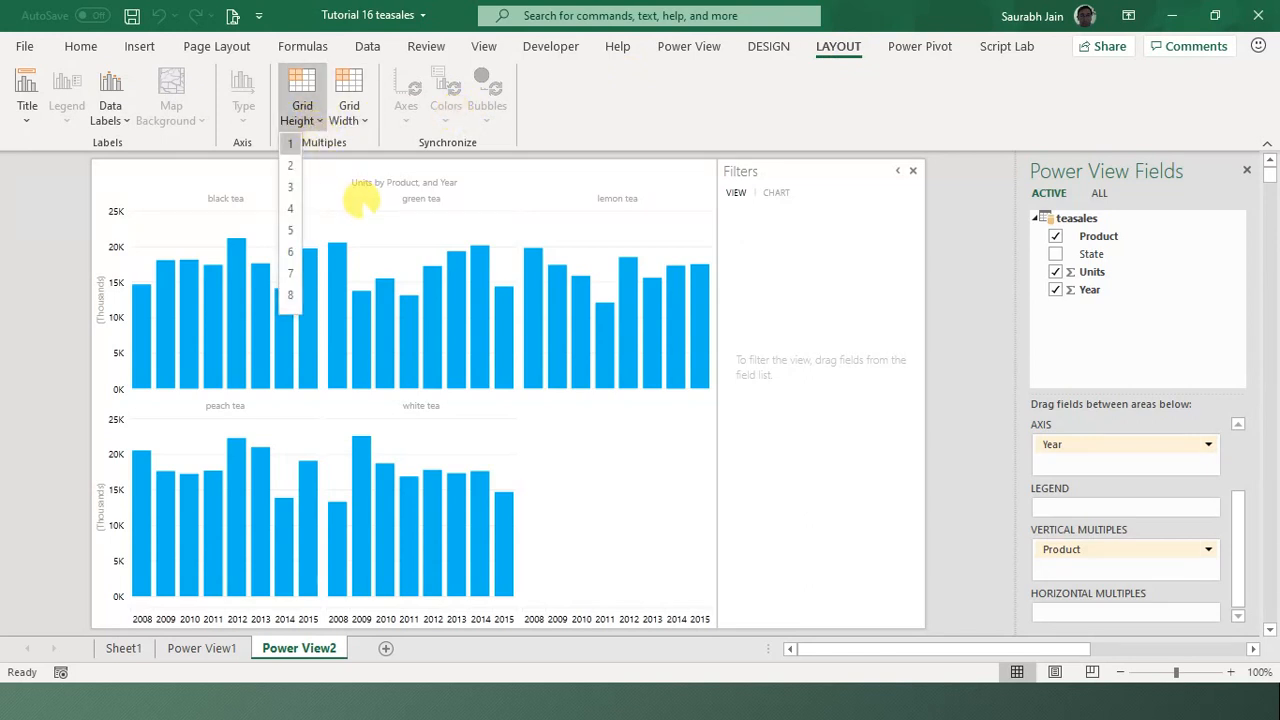
pyautogui.click(714, 132)
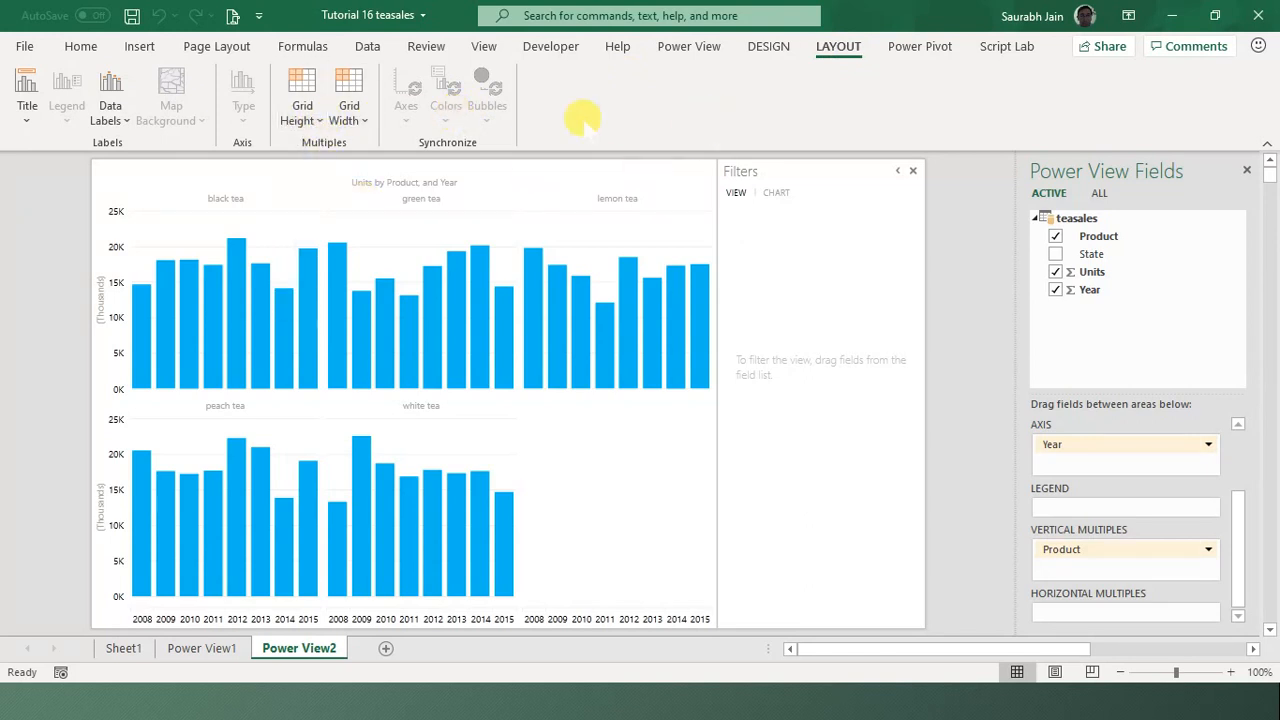
pyautogui.click(350, 118)
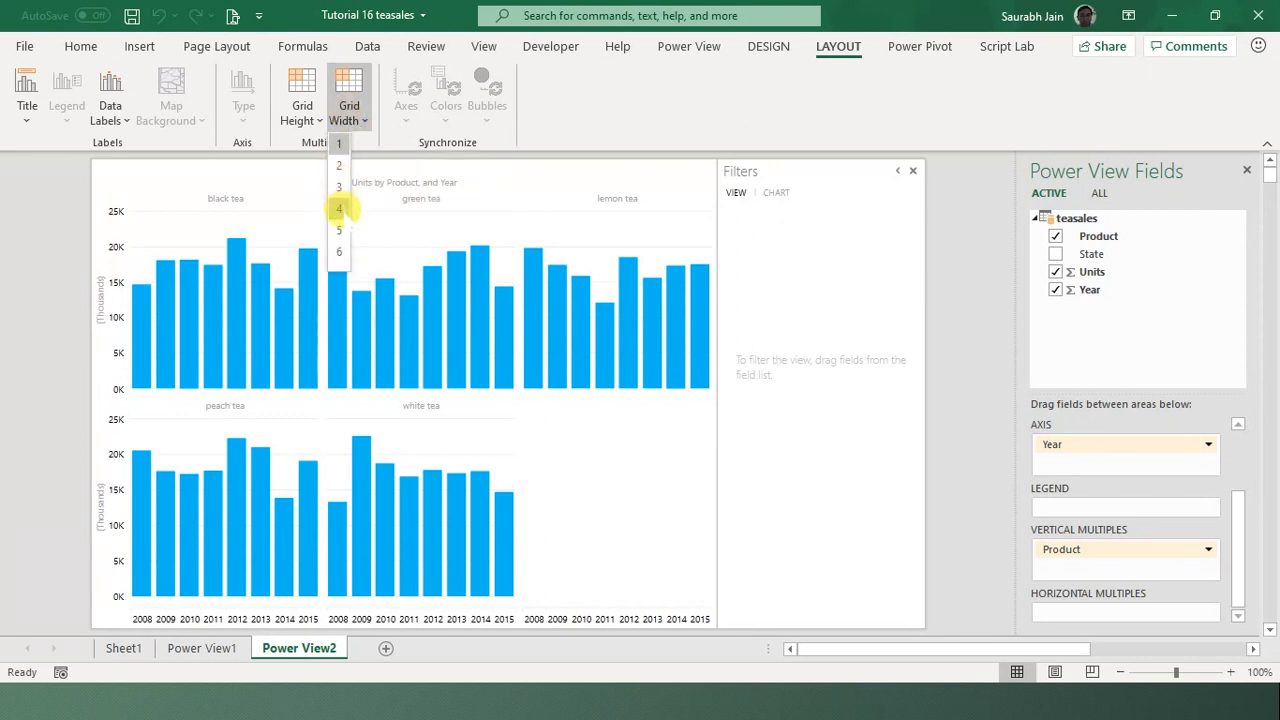
pyautogui.click(339, 209)
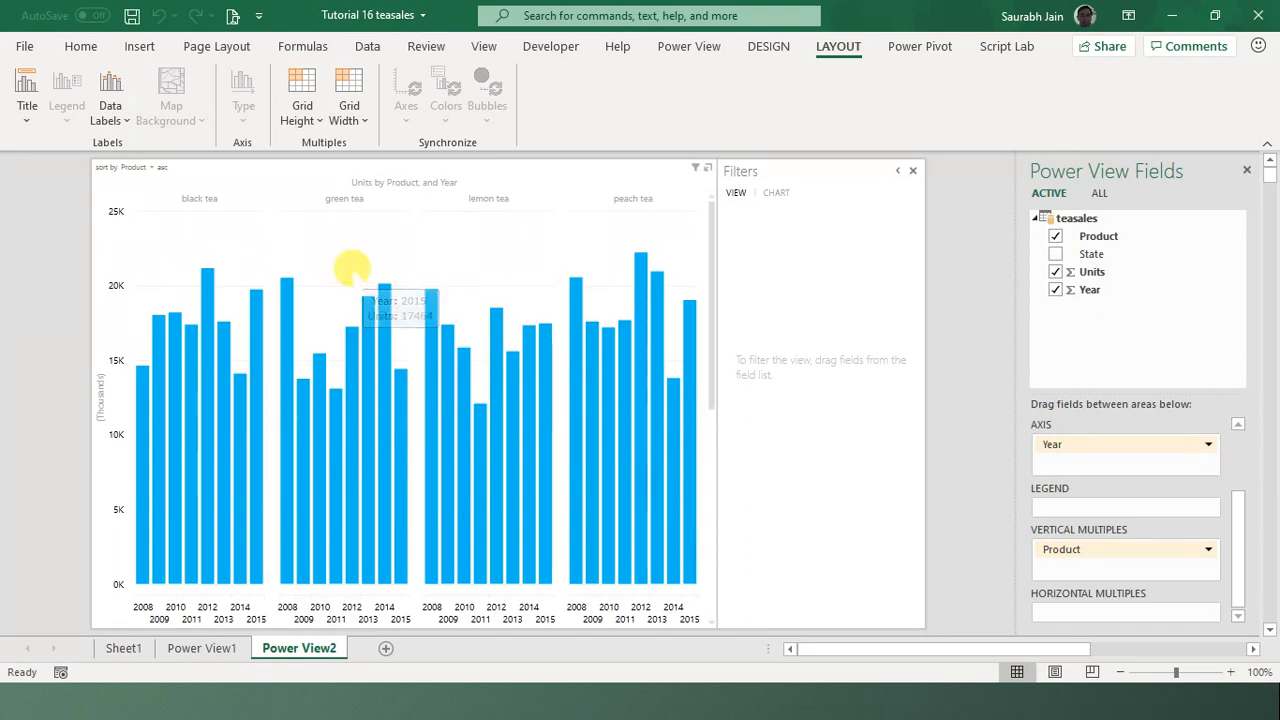
pyautogui.click(298, 118)
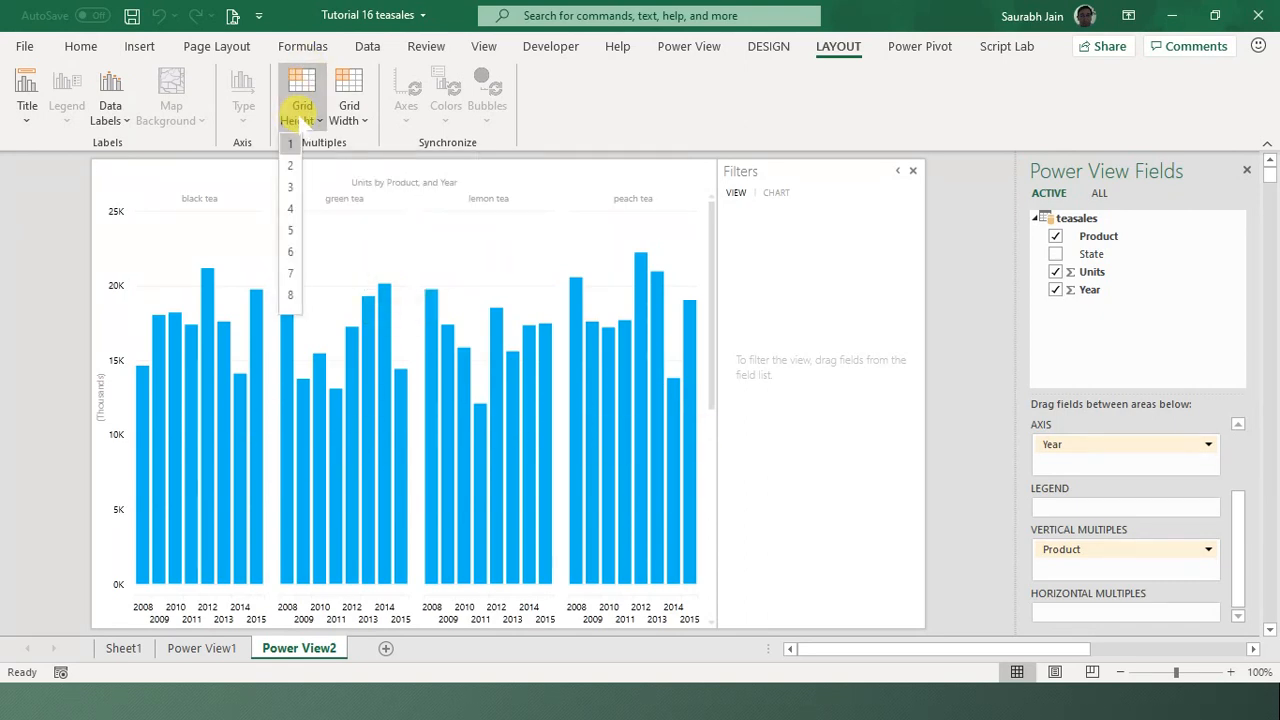
pyautogui.click(289, 166)
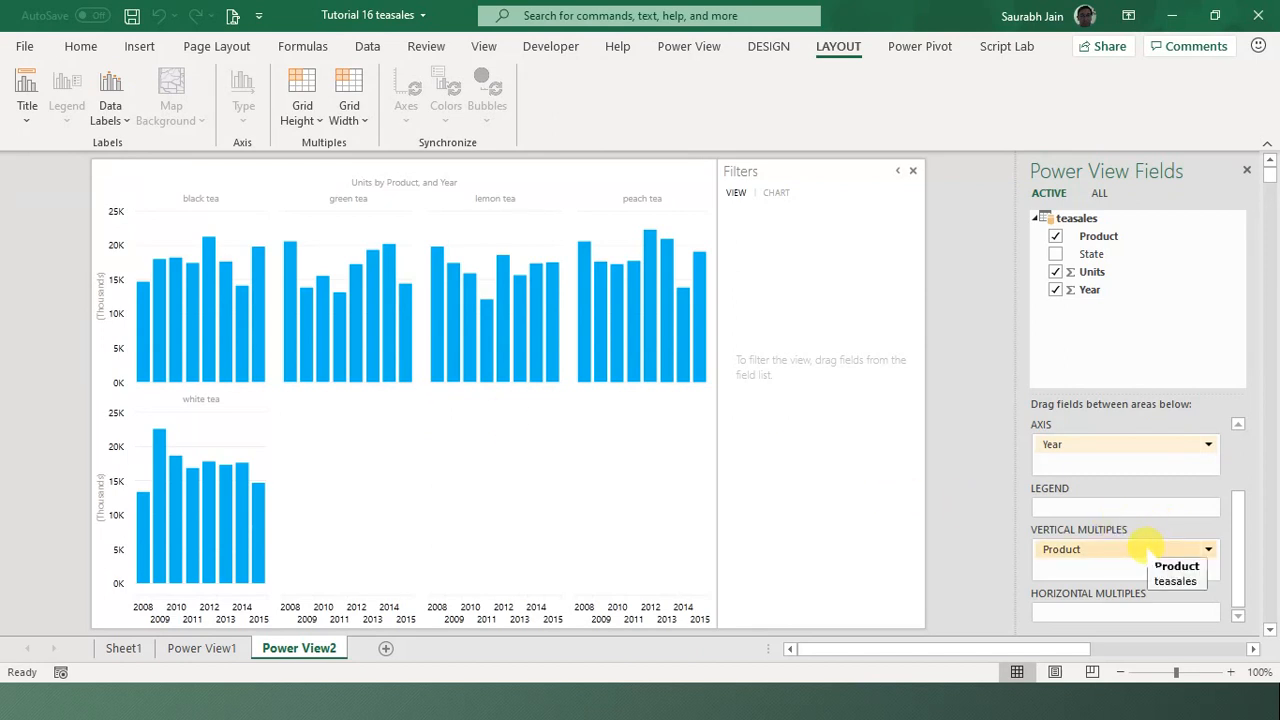
# Move Product from the chart's Vertical Multiples to its Horizontal Multiples.
pyautogui.moveTo(1145, 548); pyautogui.dragTo(1145, 612)
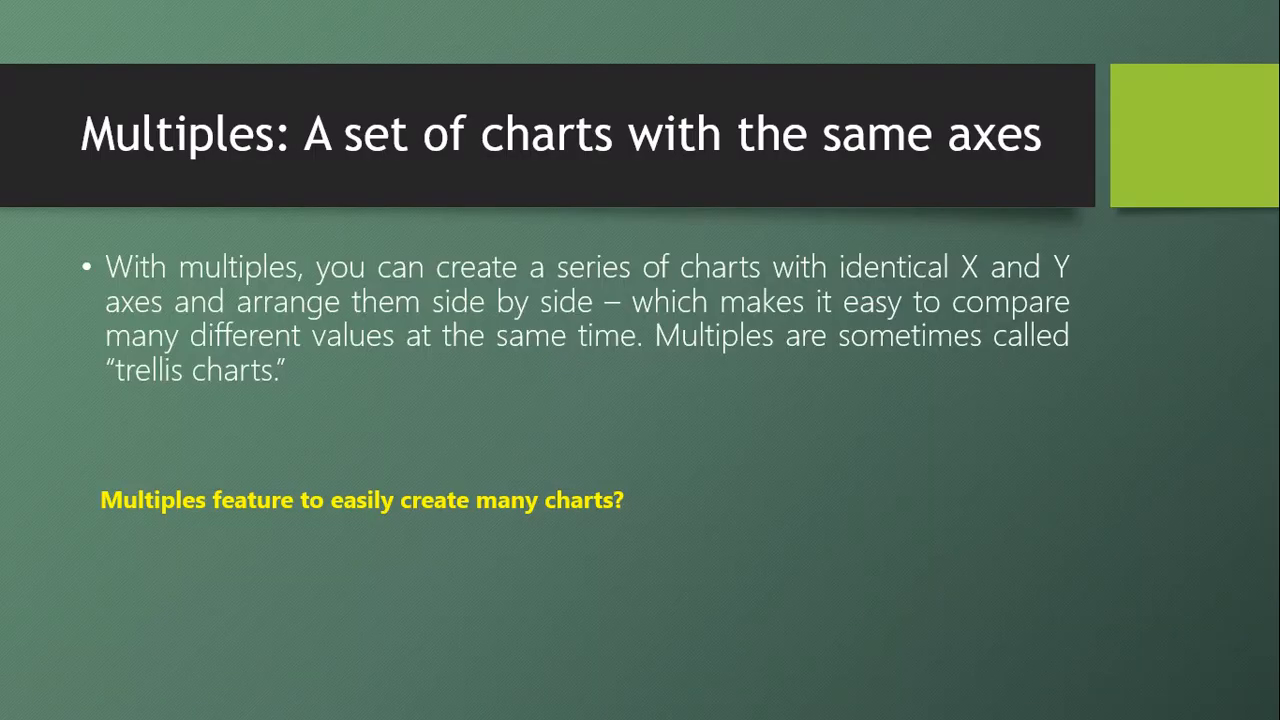
pyautogui.press('Right')
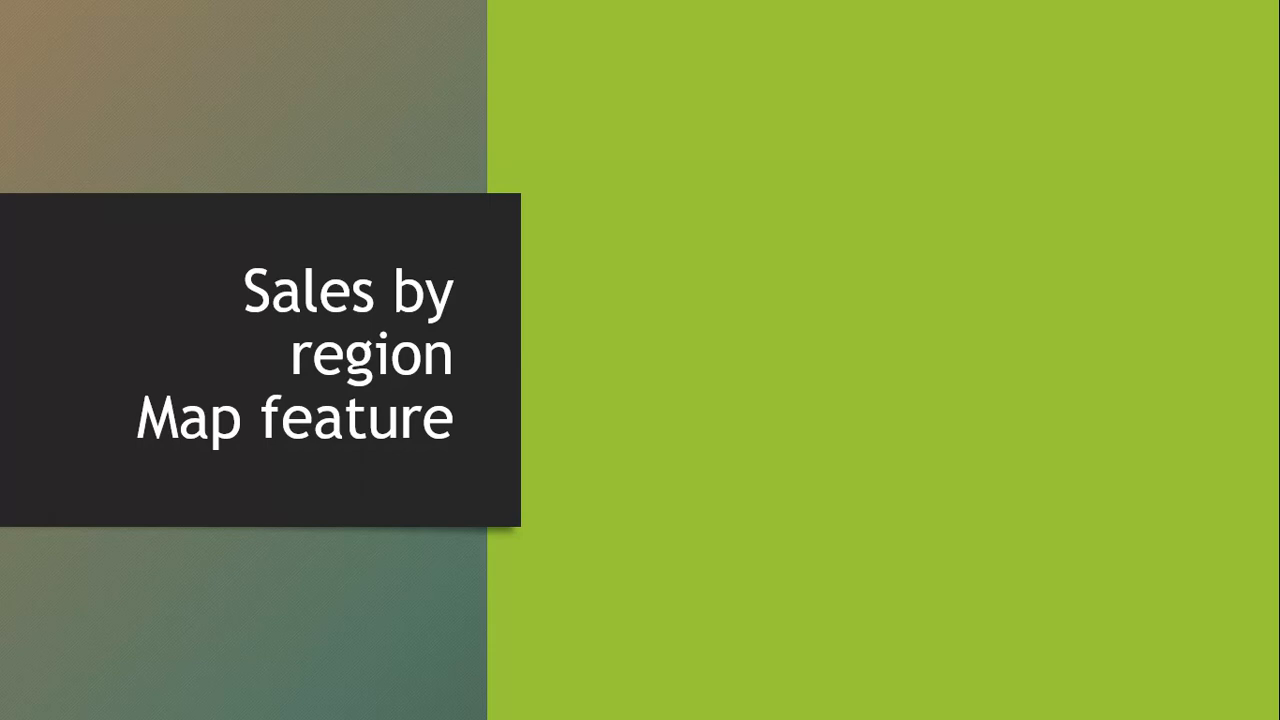
pyautogui.hotkey('alt', 'Tab')
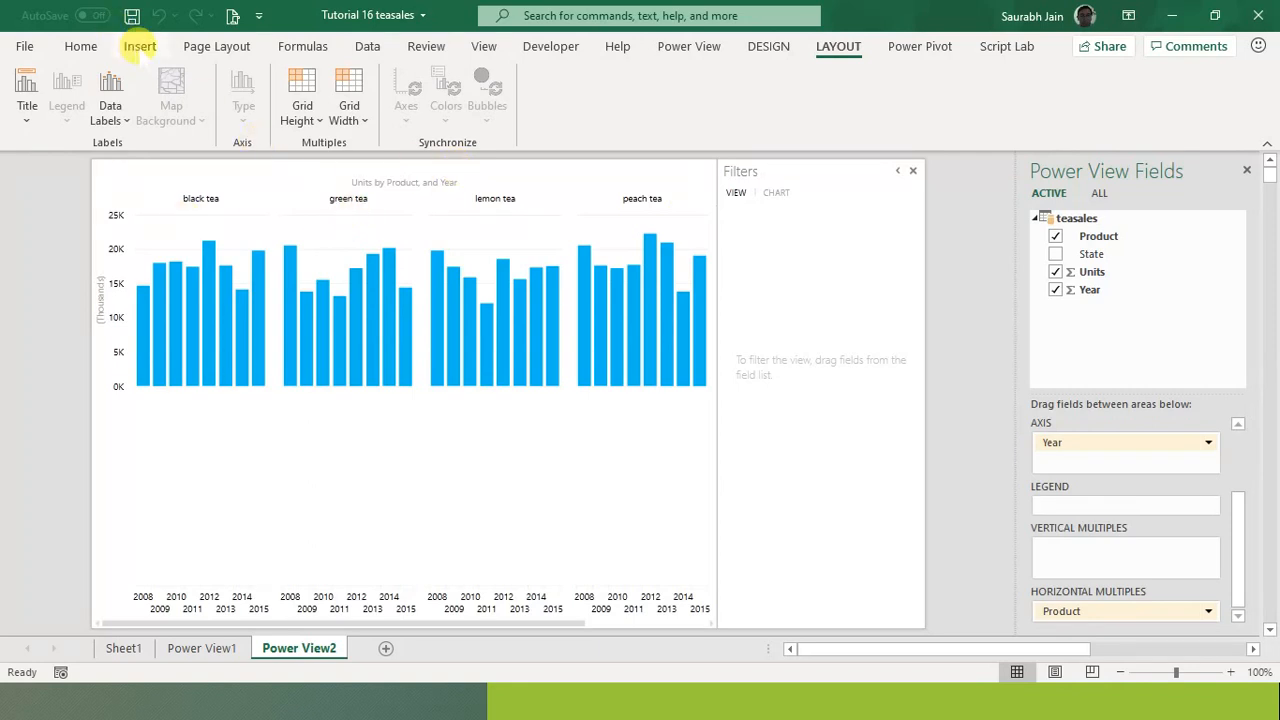
# Insert a new Power View sheet and add the State and Units fields as a table.
pyautogui.click(140, 46)
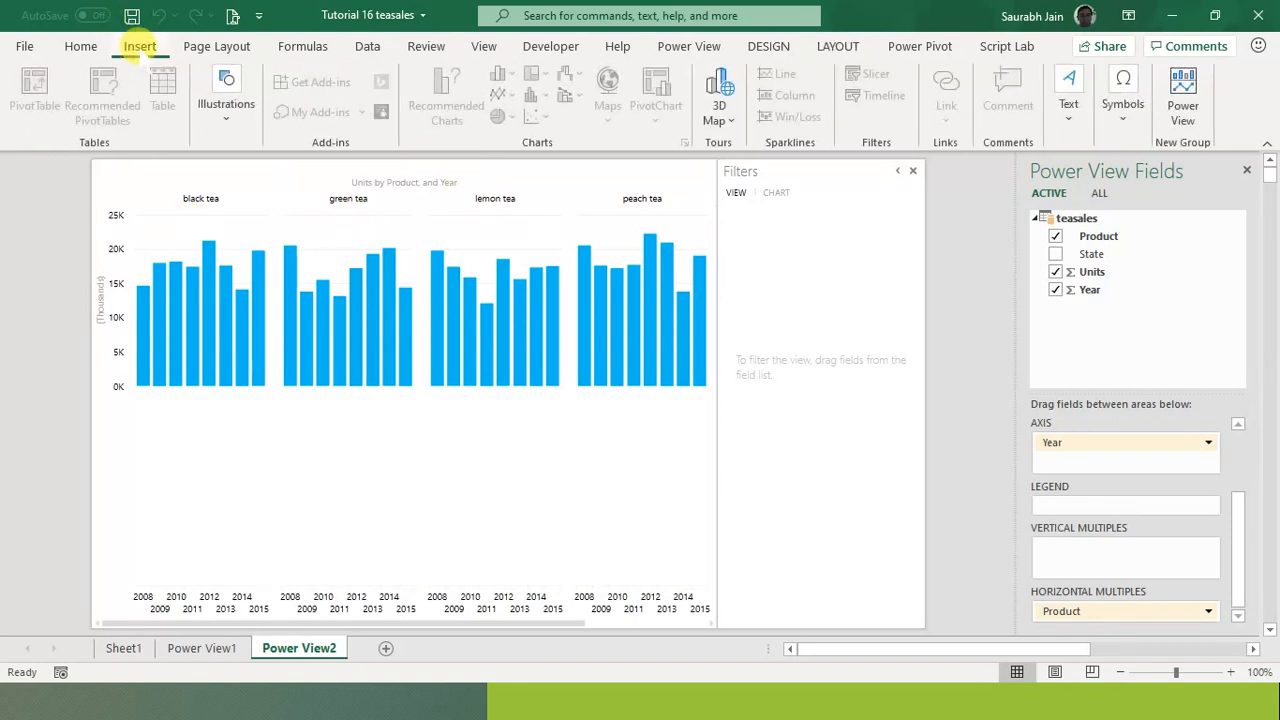
pyautogui.click(1188, 108)
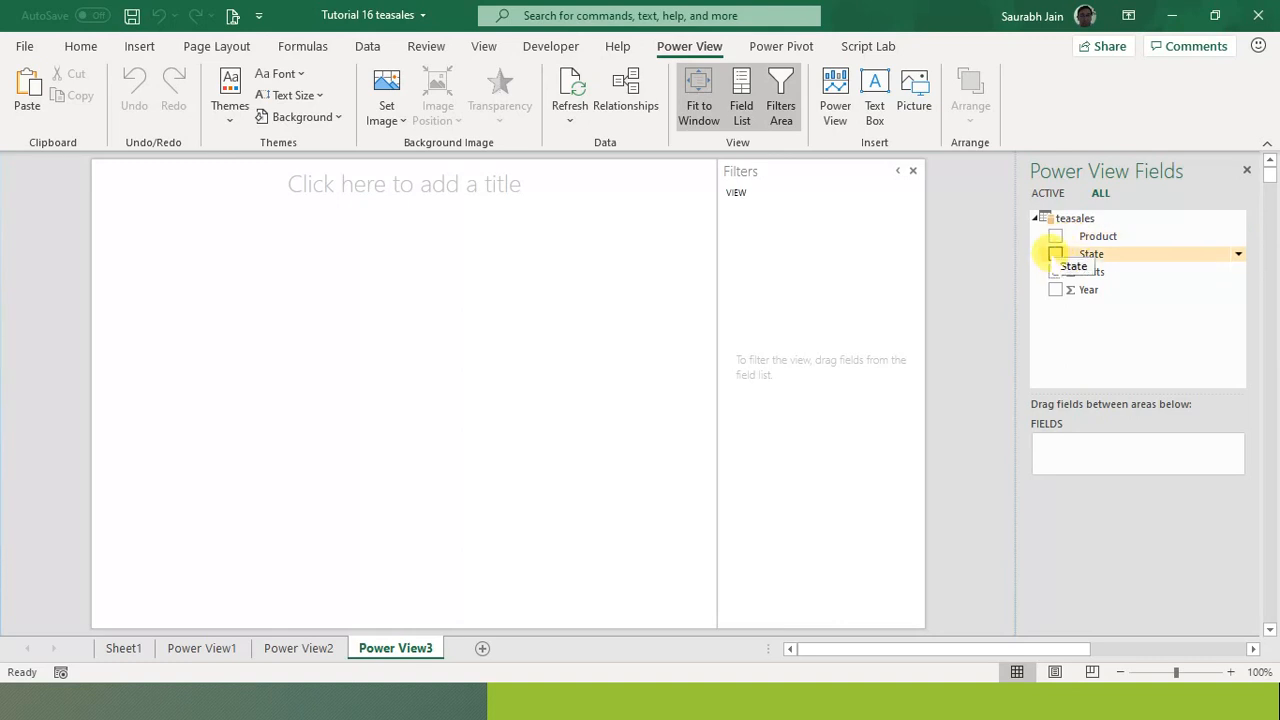
pyautogui.click(1055, 254)
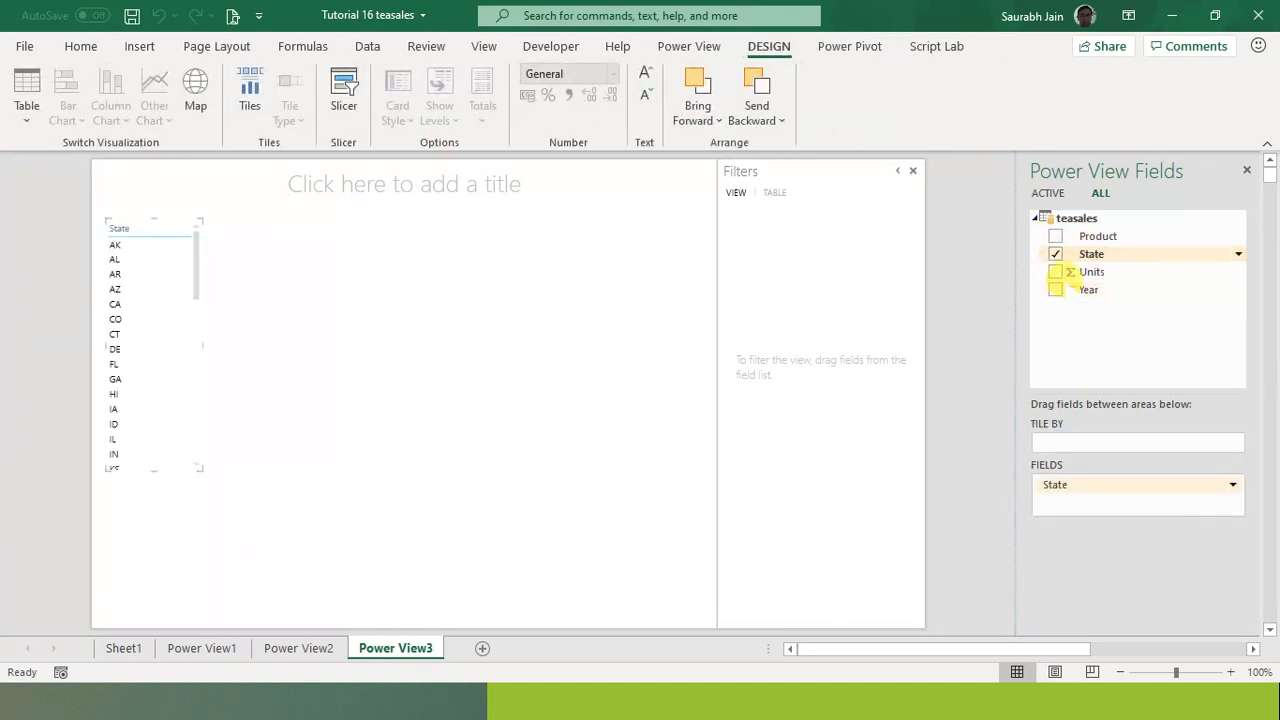
pyautogui.click(1055, 272)
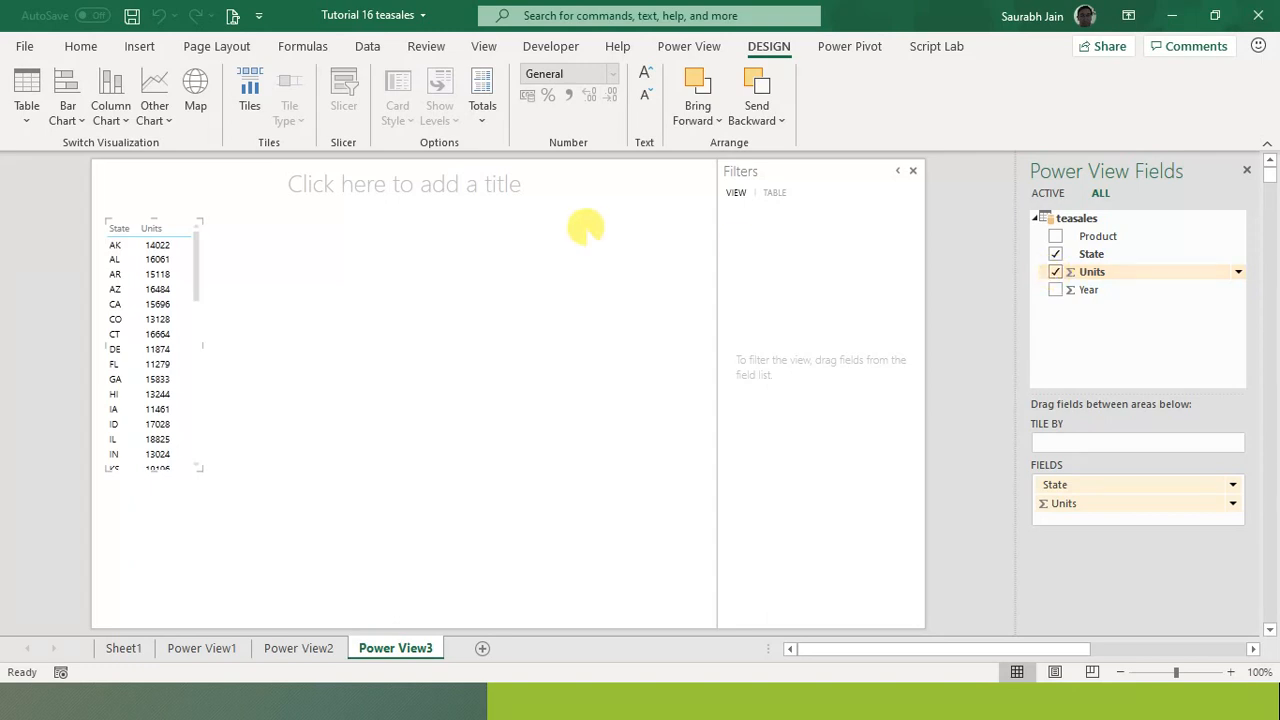
# Convert the State and Units table to a map, enlarge it across the report and zoom to the United States.
pyautogui.click(204, 110)
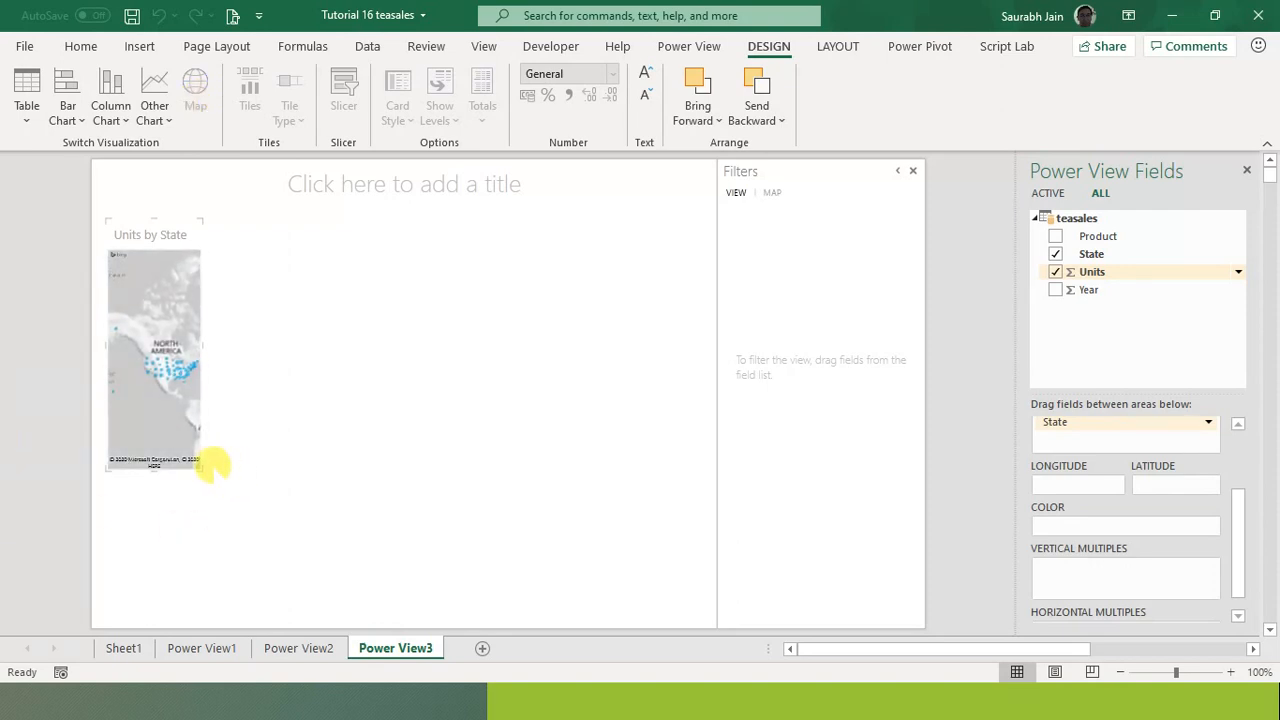
pyautogui.moveTo(183, 457); pyautogui.dragTo(600, 596)
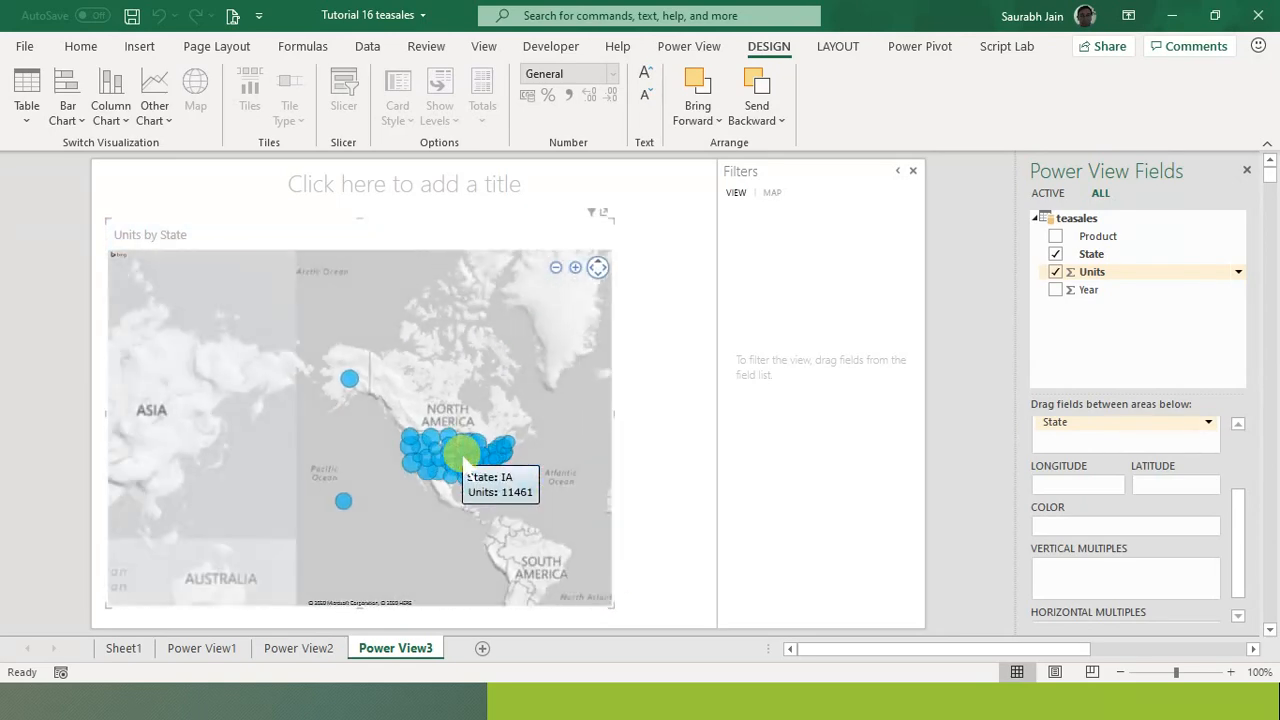
pyautogui.scroll(2, 466, 480)
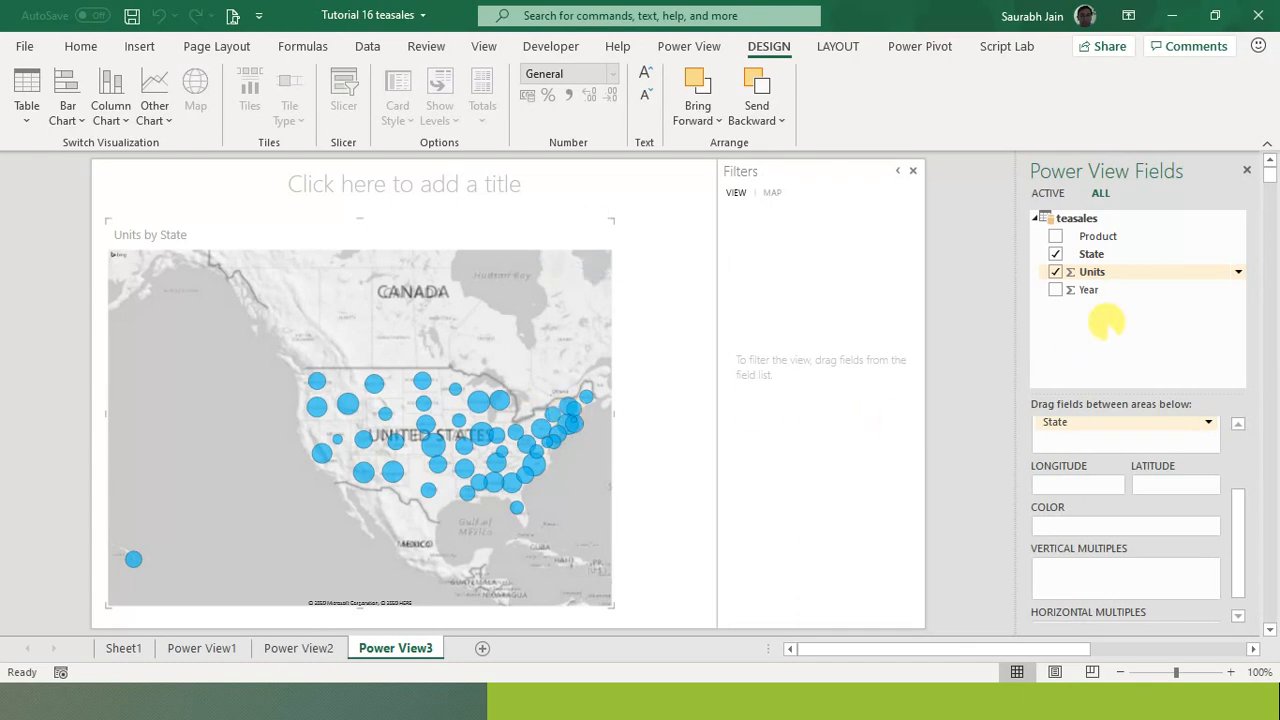
# Add Product to the map, try it as Vertical Multiples and return it to the Color field.
pyautogui.click(1055, 236)
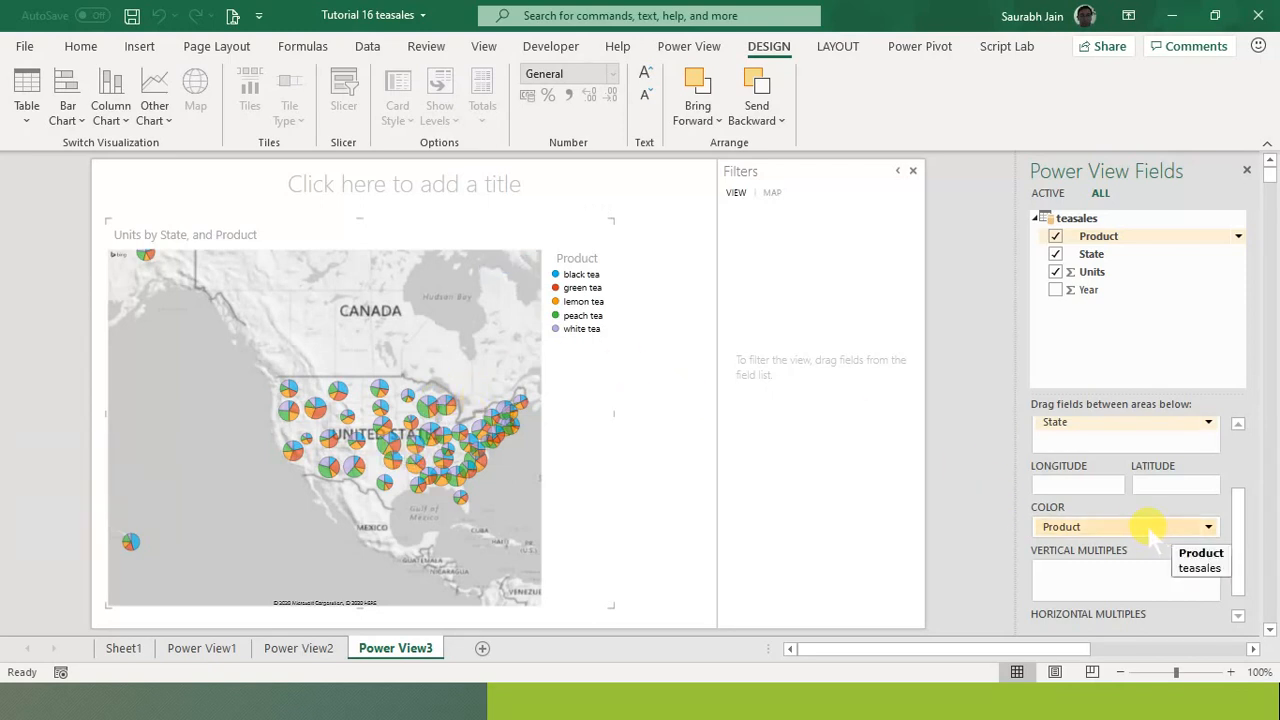
pyautogui.moveTo(1153, 535); pyautogui.dragTo(1145, 572)
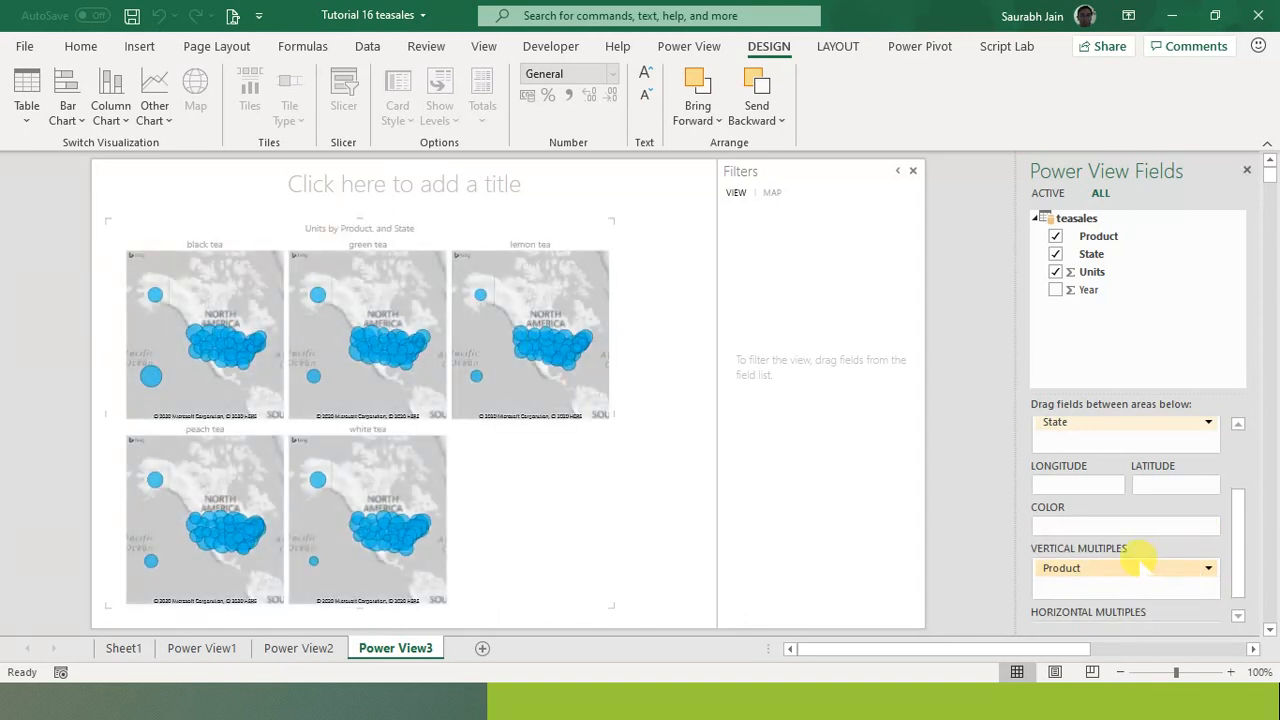
pyautogui.moveTo(1140, 566); pyautogui.dragTo(1129, 524)
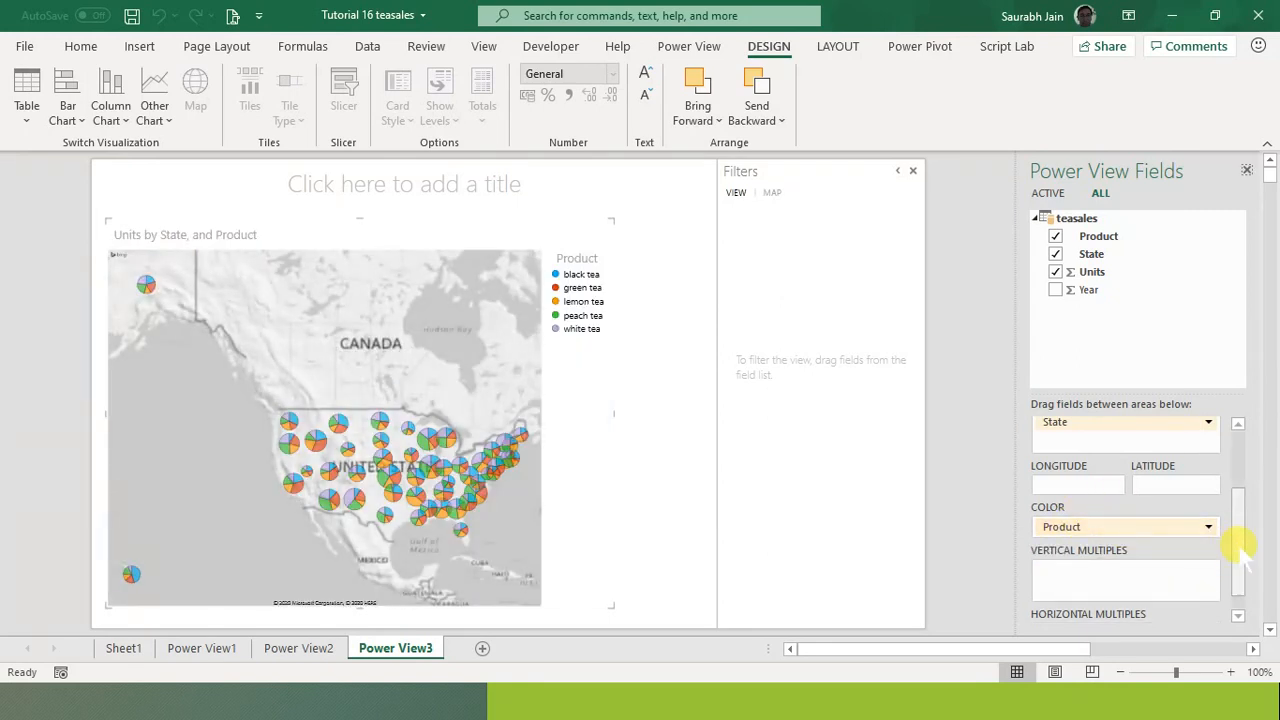
pyautogui.moveTo(1240, 546); pyautogui.dragTo(1243, 486)
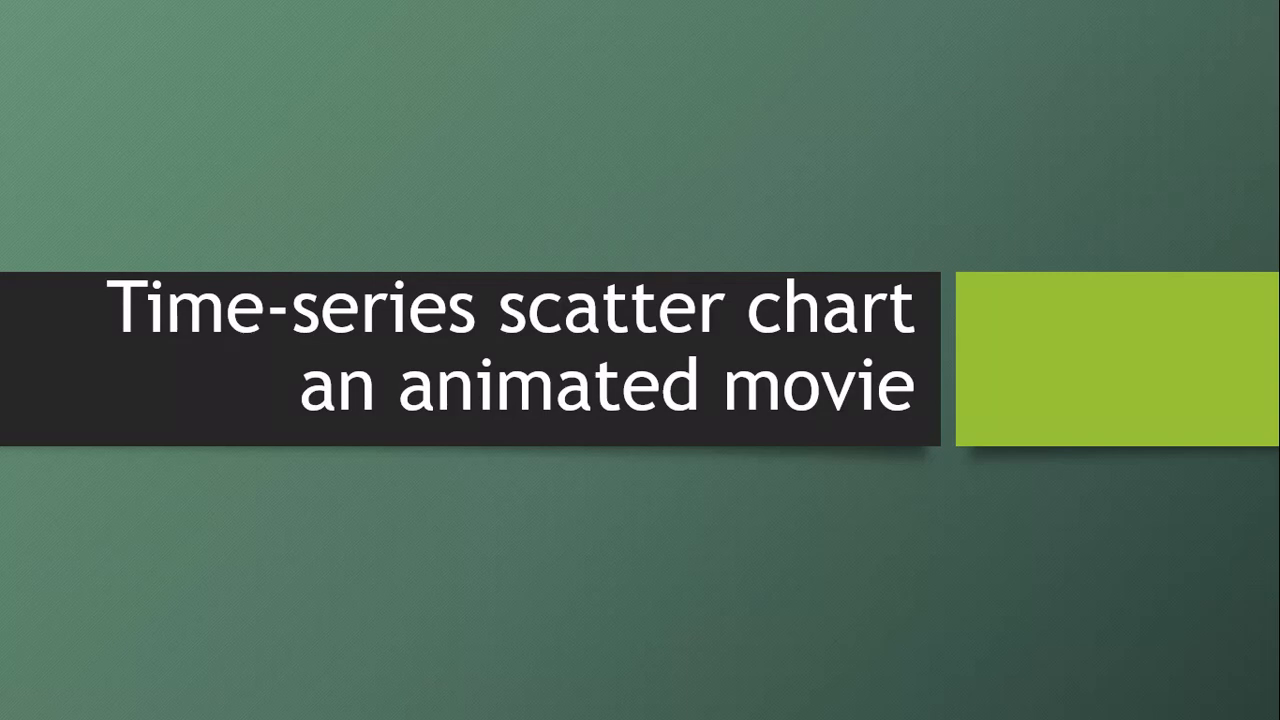
# Advance the slide show to the Crime data slide and save the Tutorial 16 teasales workbook in Excel.
pyautogui.press('Right')
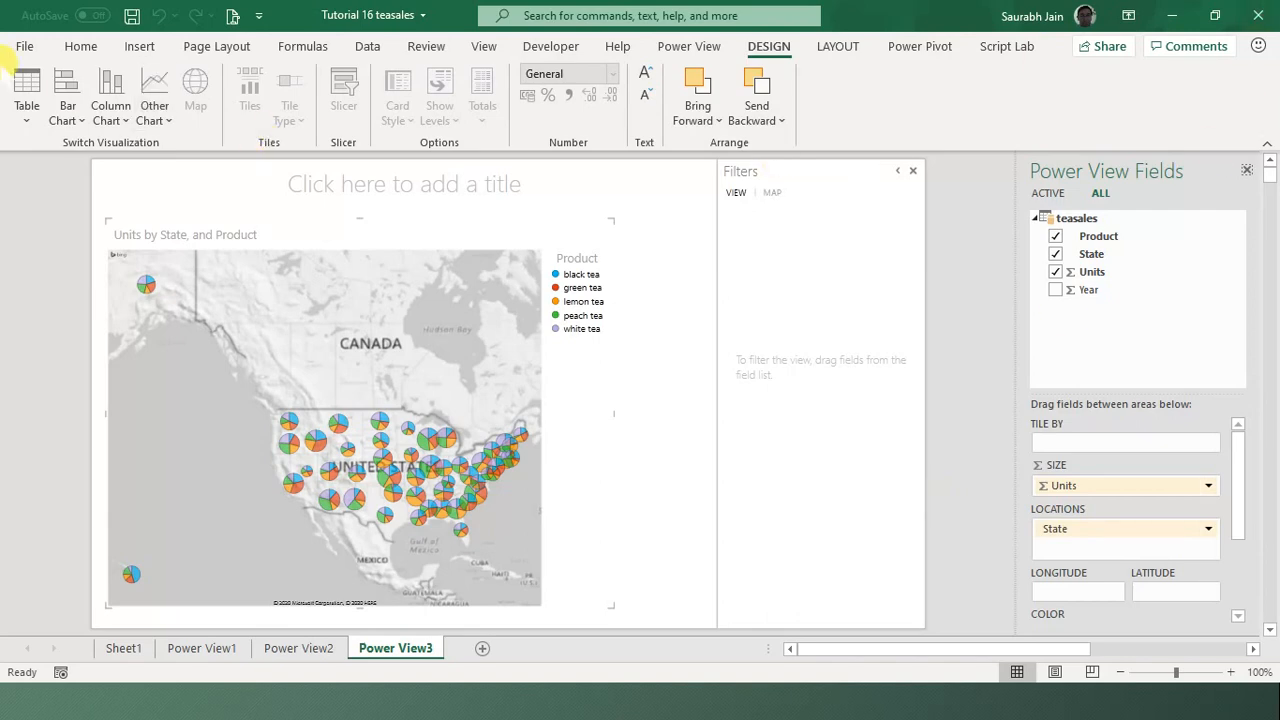
pyautogui.click(25, 46)
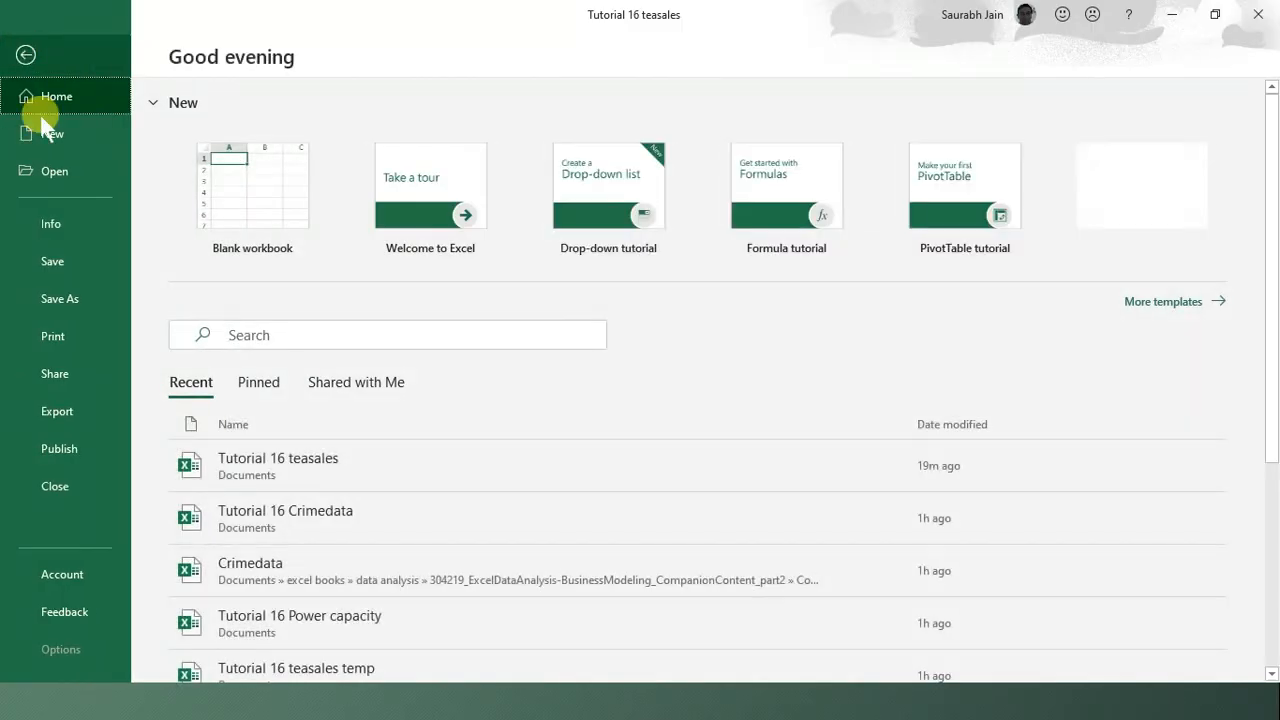
pyautogui.click(62, 250)
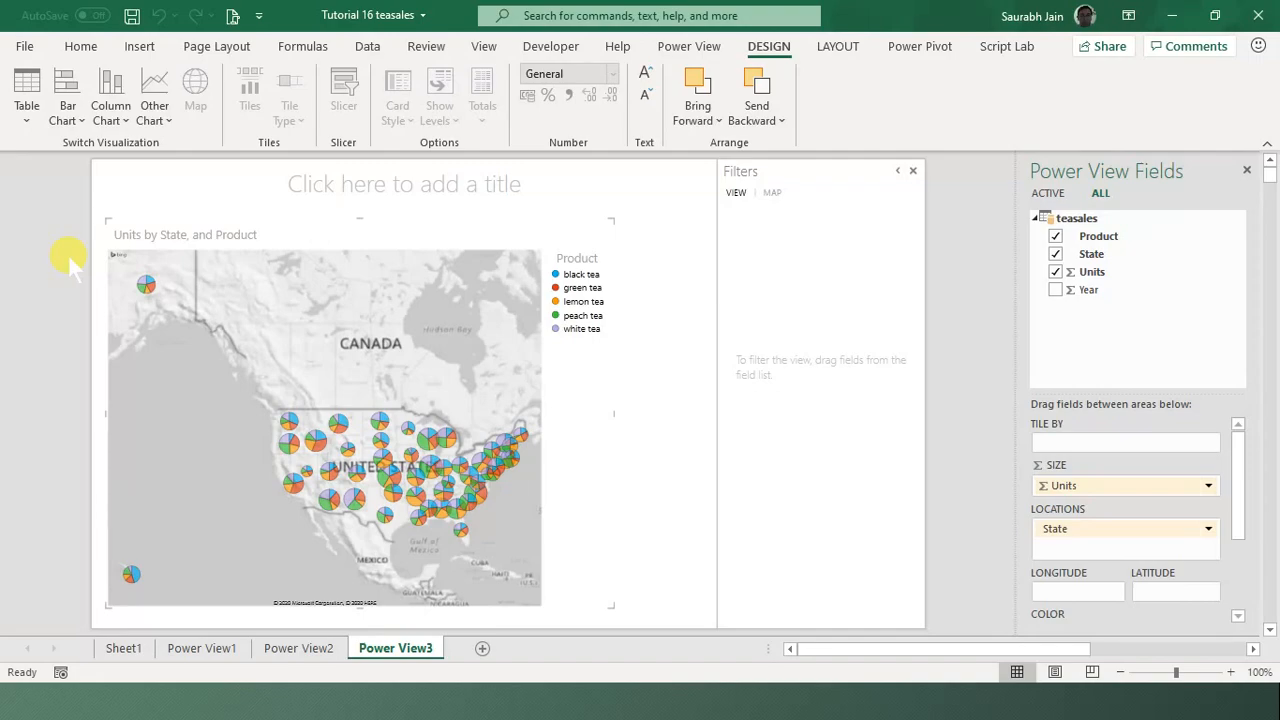
# Try to open the recent workbook Tutorial 16 Crimedata, and close the open Excel workbooks.
pyautogui.click(22, 46)
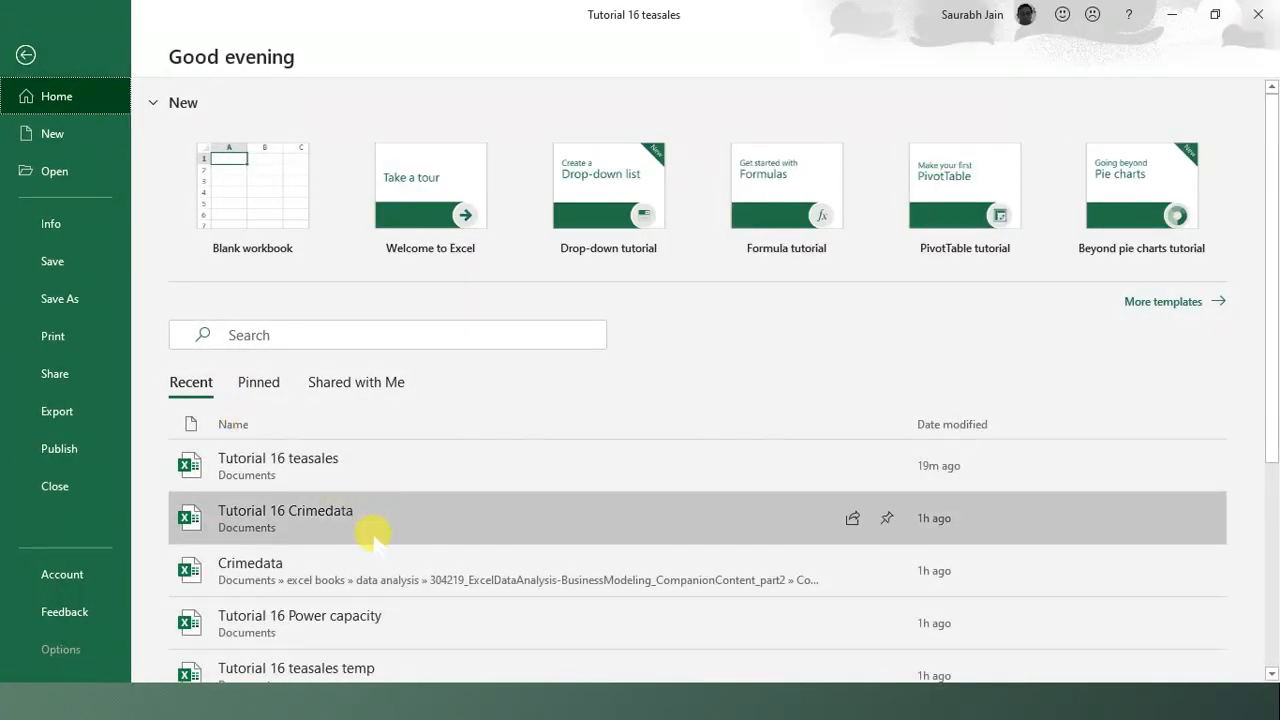
pyautogui.click(376, 536)
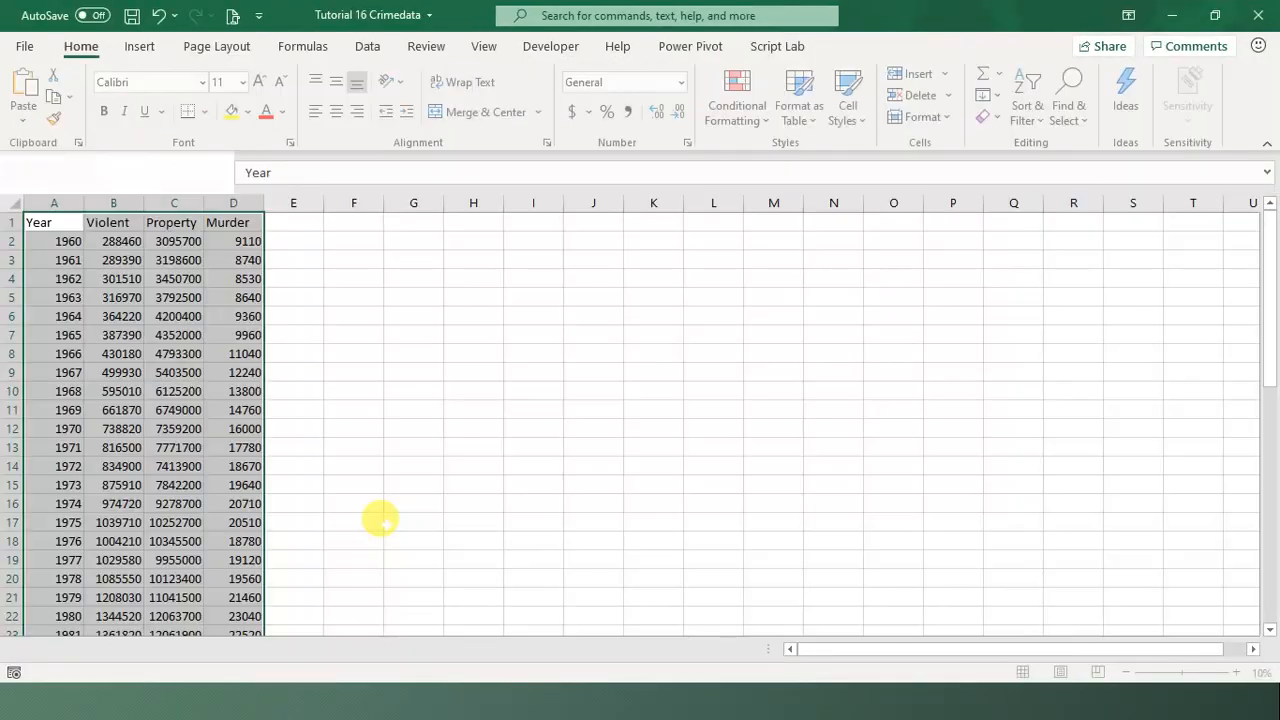
pyautogui.click(356, 441)
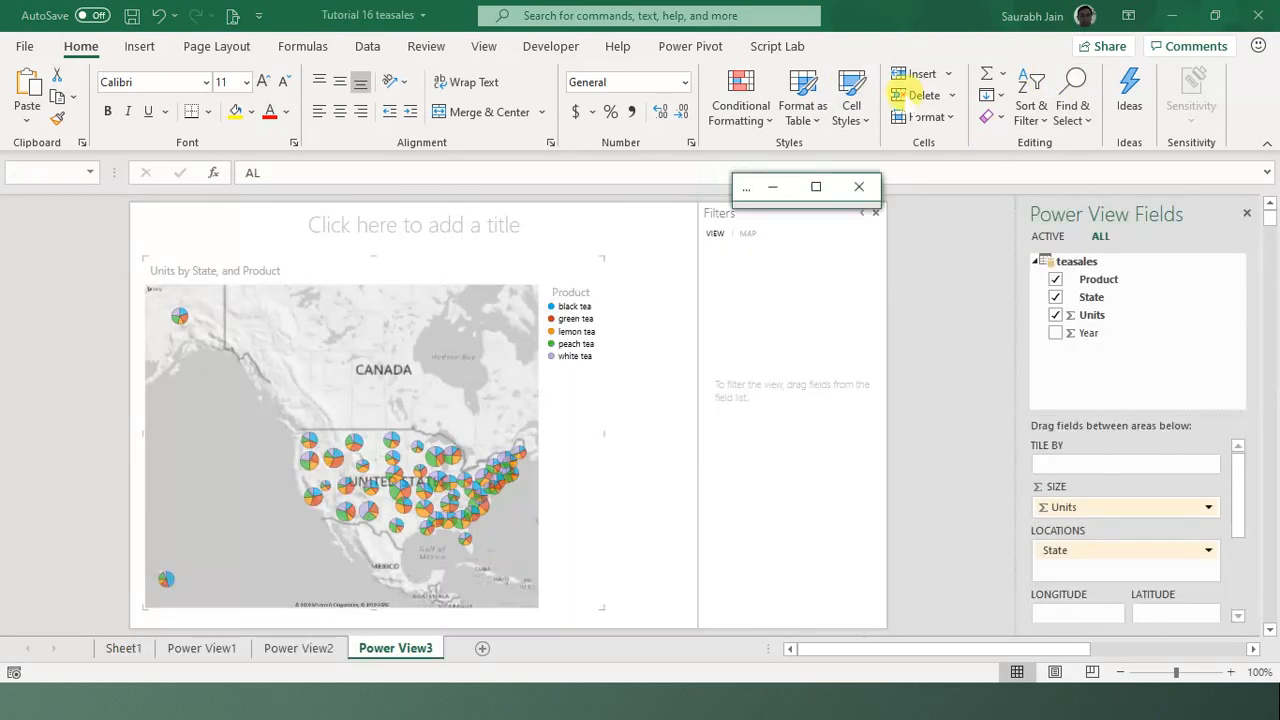
pyautogui.click(1259, 20)
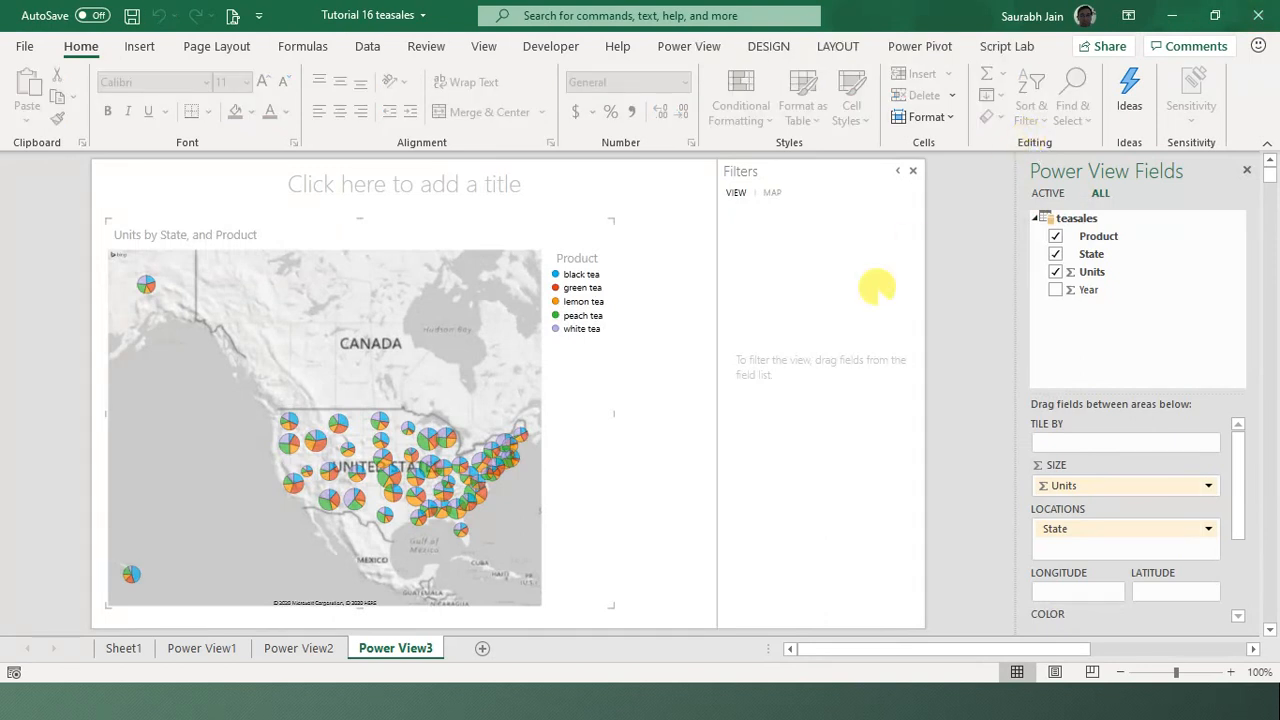
pyautogui.click(1259, 16)
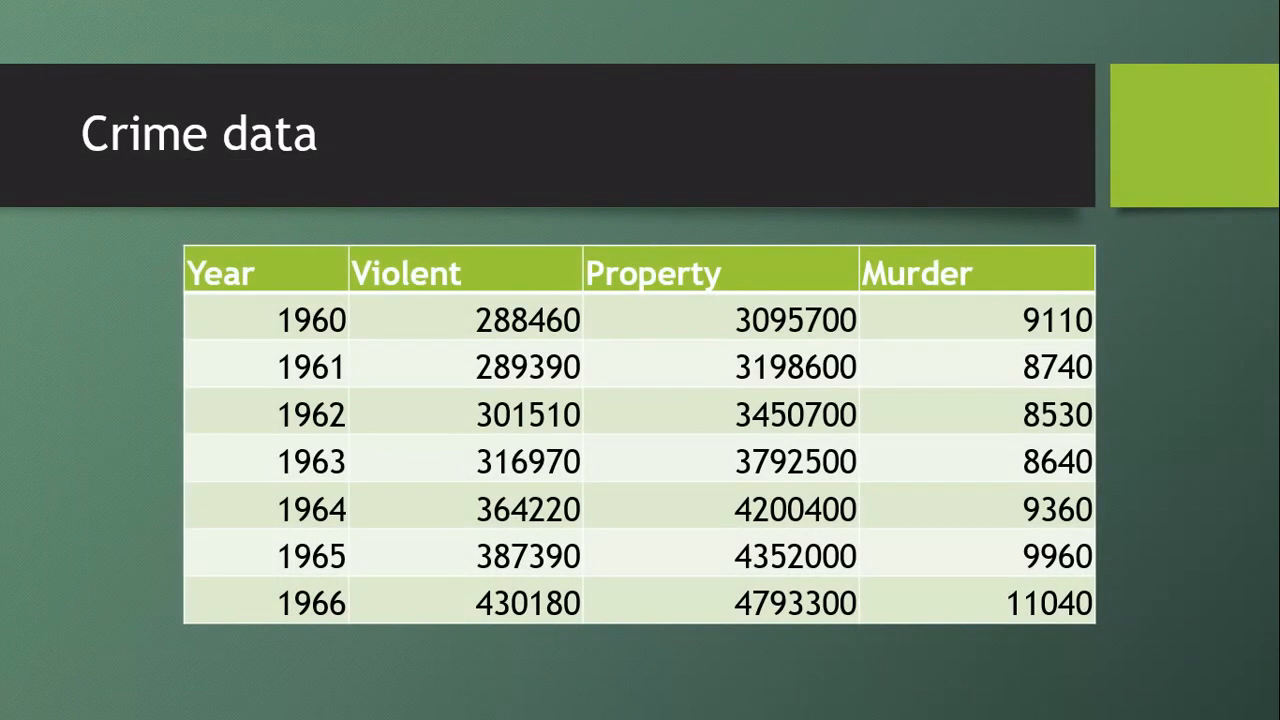
# Leave the slide show, search Windows for Excel and open its recent workbook Tutorial 16 Crimedata.
pyautogui.hotkey('alt', 'Tab')
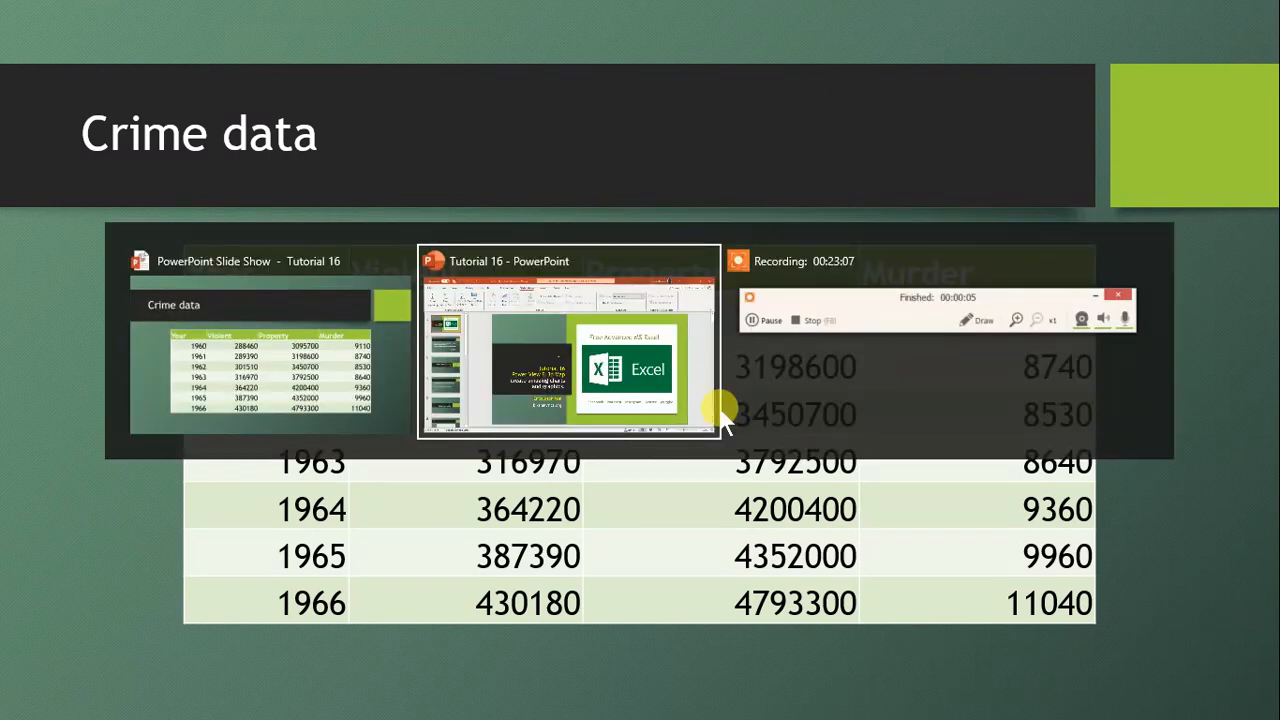
pyautogui.hotkey('alt', 'Tab')
pyautogui.hotkey('alt', 'Tab')
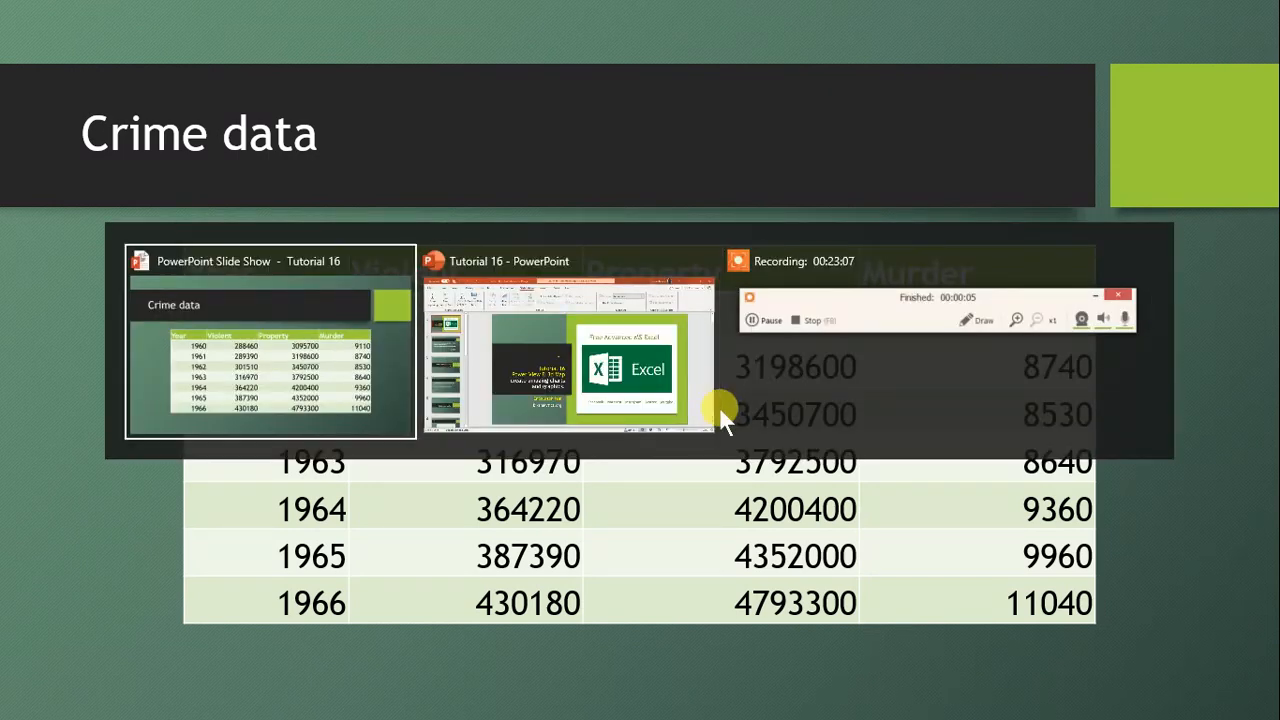
pyautogui.hotkey('alt', 'Tab')
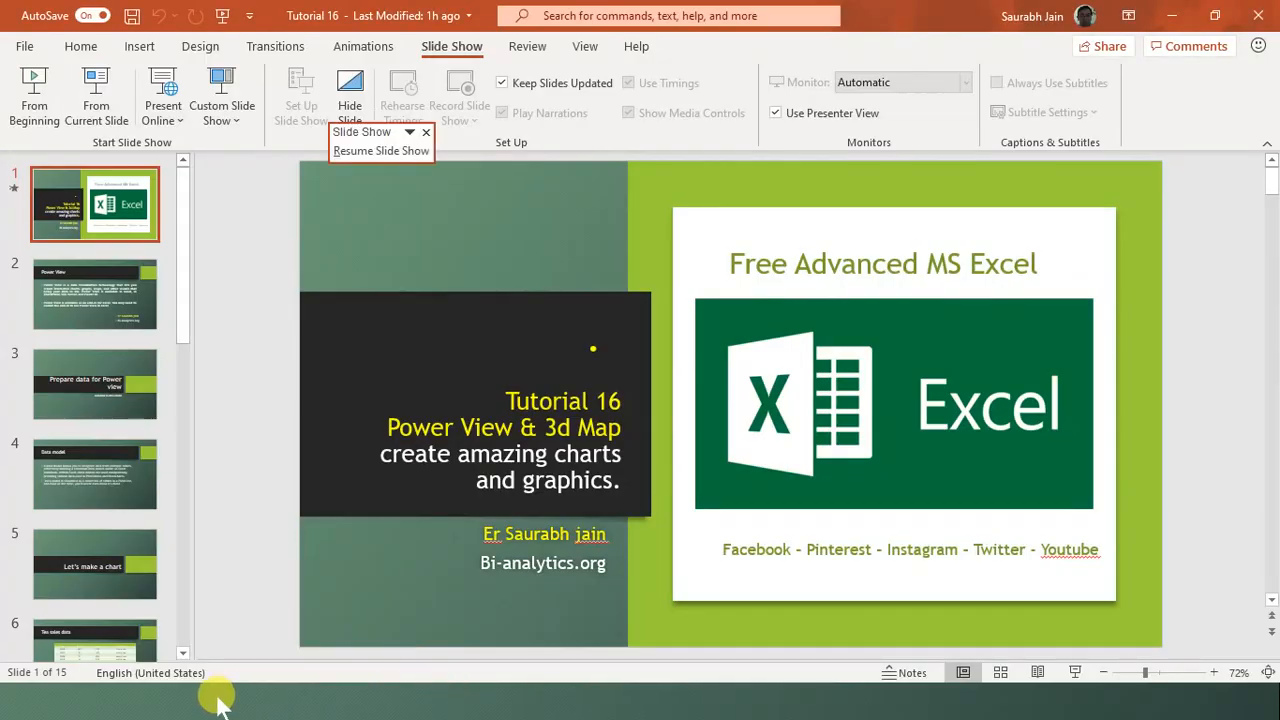
pyautogui.press('super')
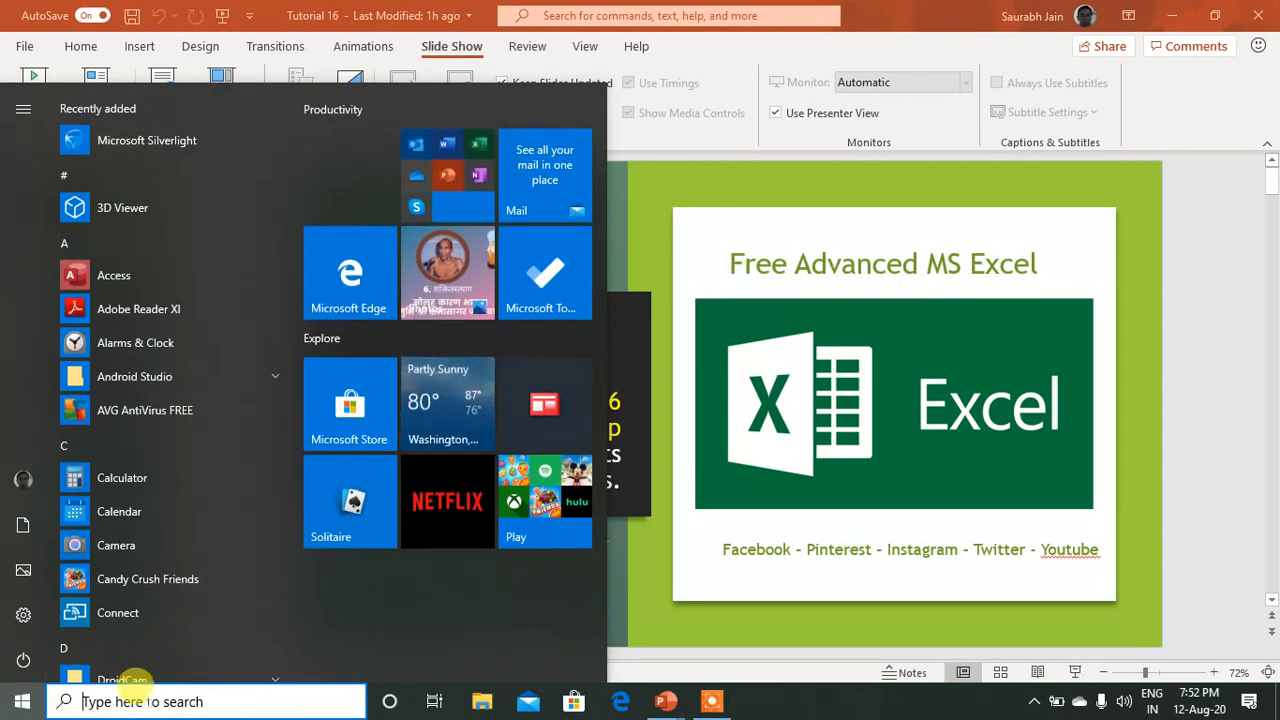
pyautogui.write('exce')
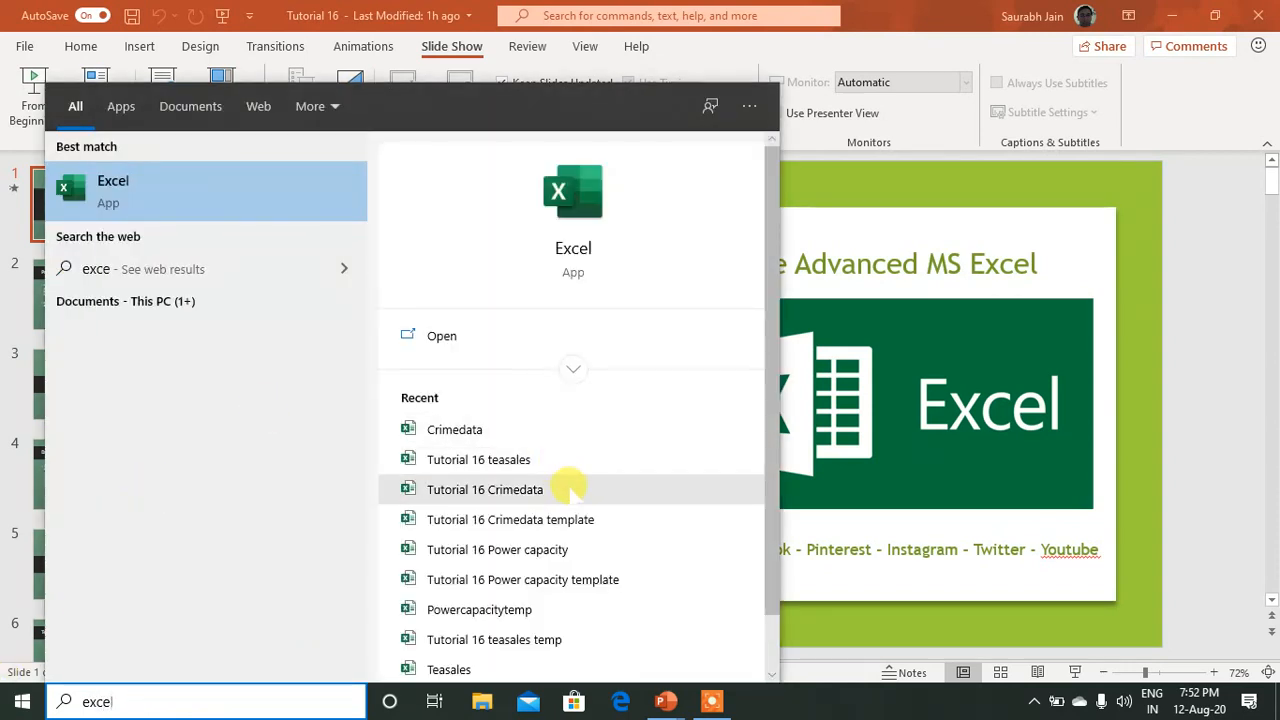
pyautogui.click(569, 488)
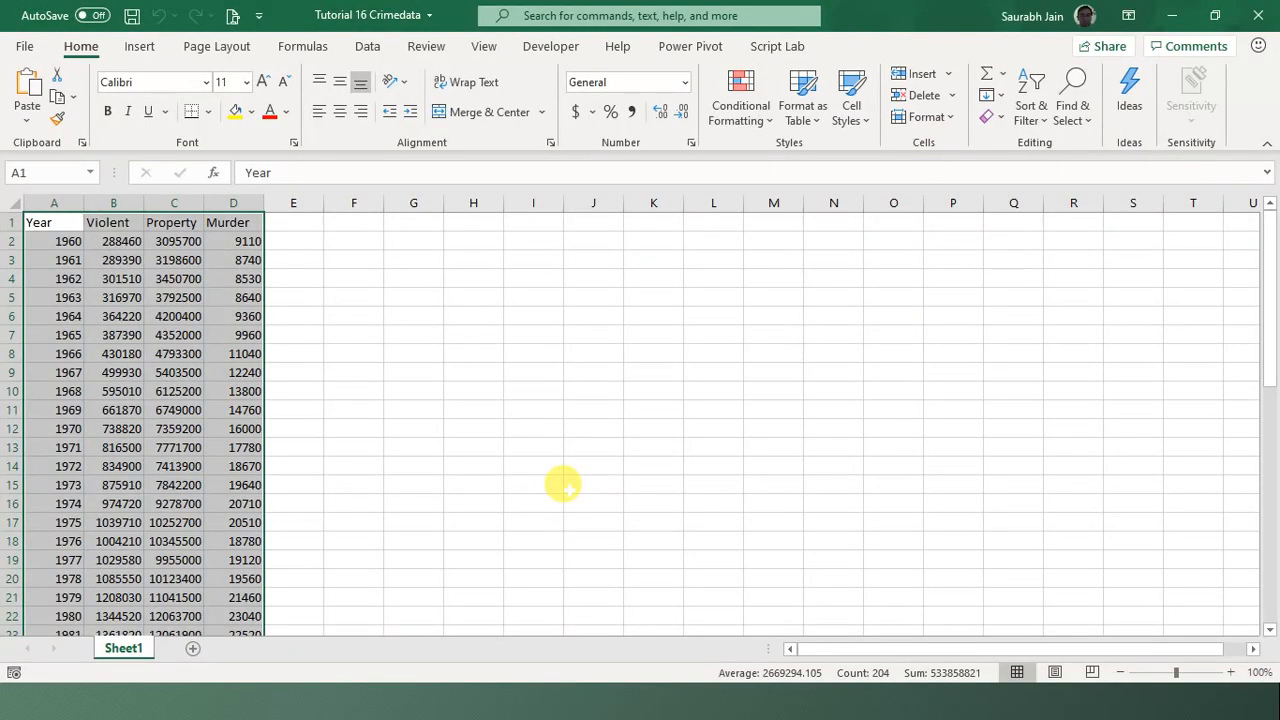
# Convert the crime data range A1:D51 on Sheet1 into a table with headers.
pyautogui.click(366, 425)
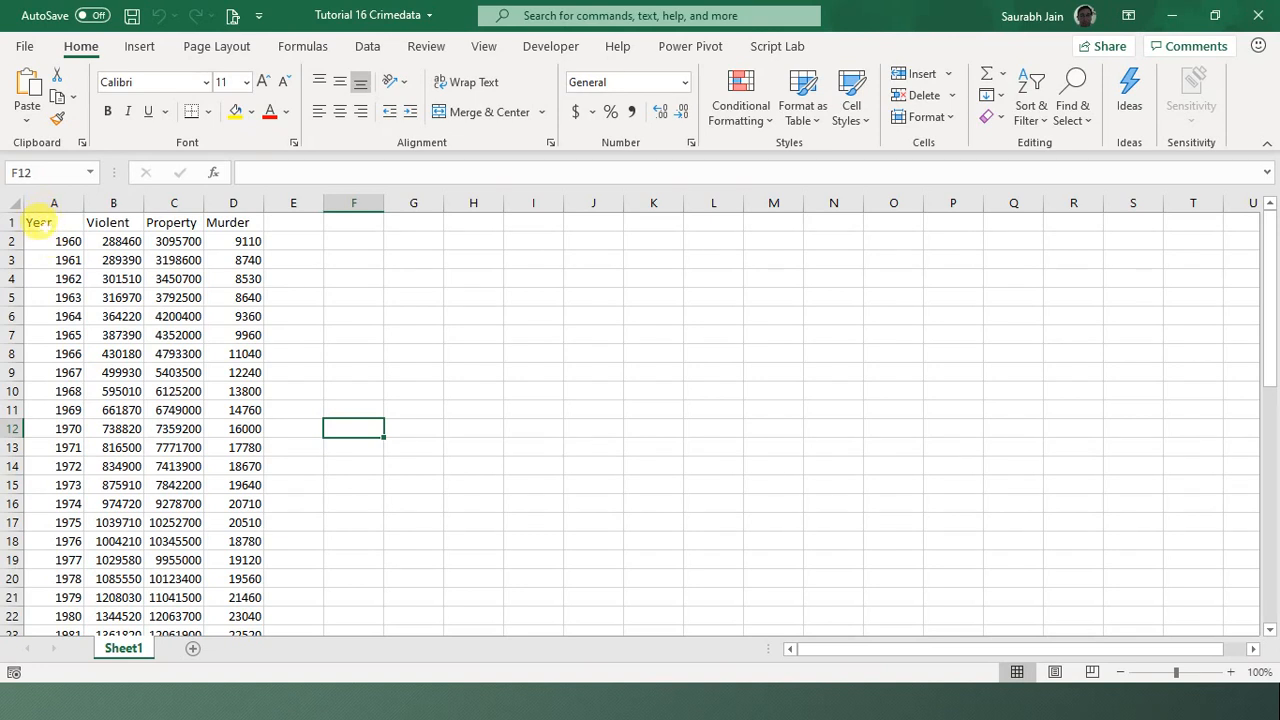
pyautogui.click(160, 316)
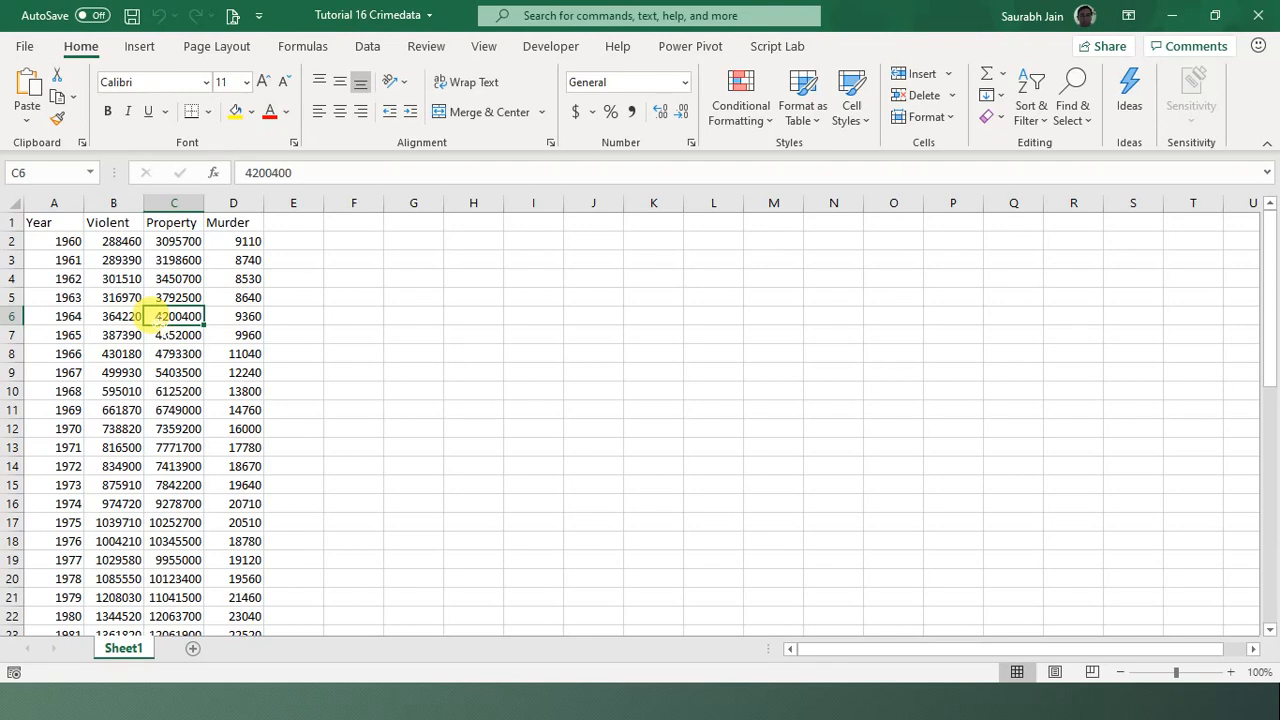
pyautogui.hotkey('ctrl', 't')
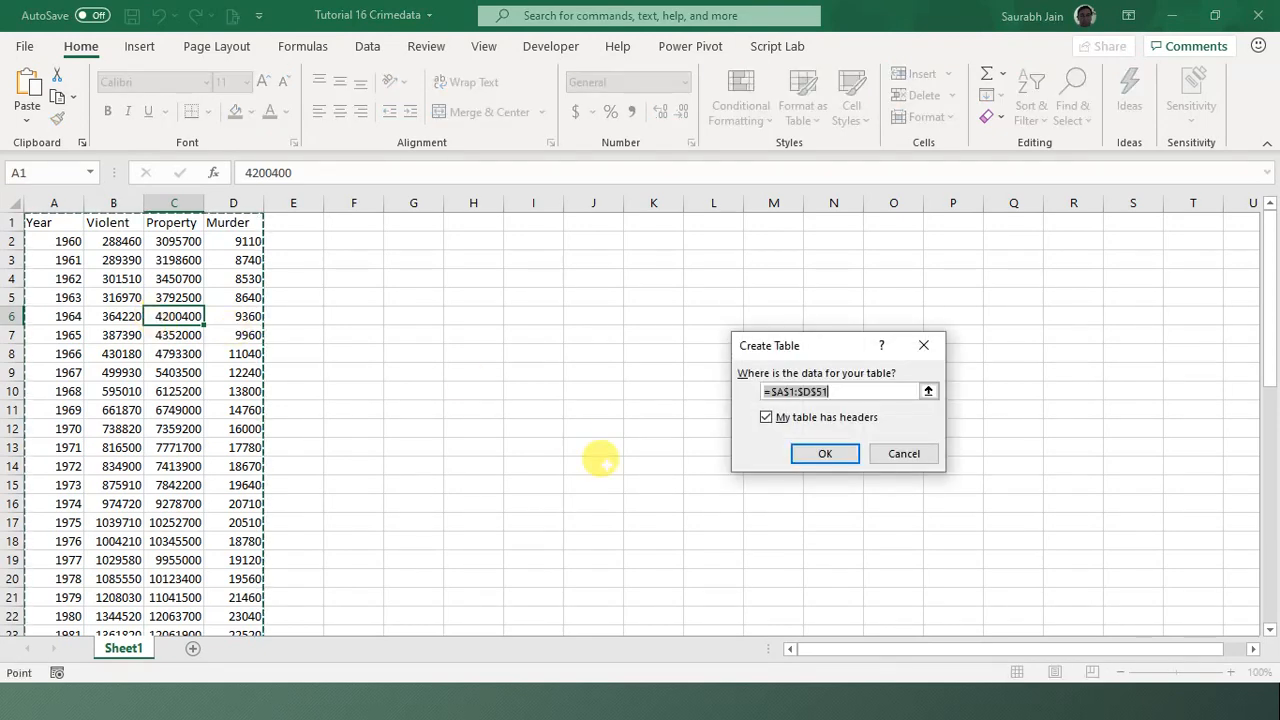
pyautogui.click(824, 454)
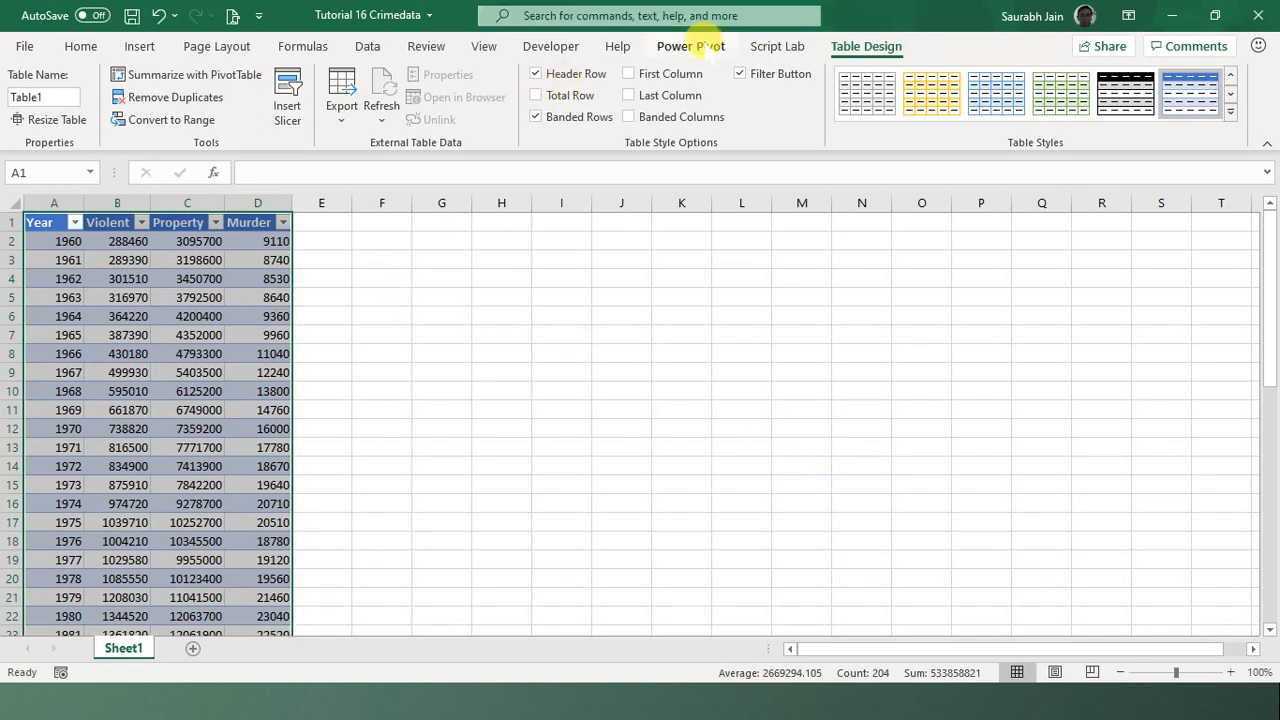
# Add the crime data table to the Power Pivot data model and close the Power Pivot window.
pyautogui.click(705, 50)
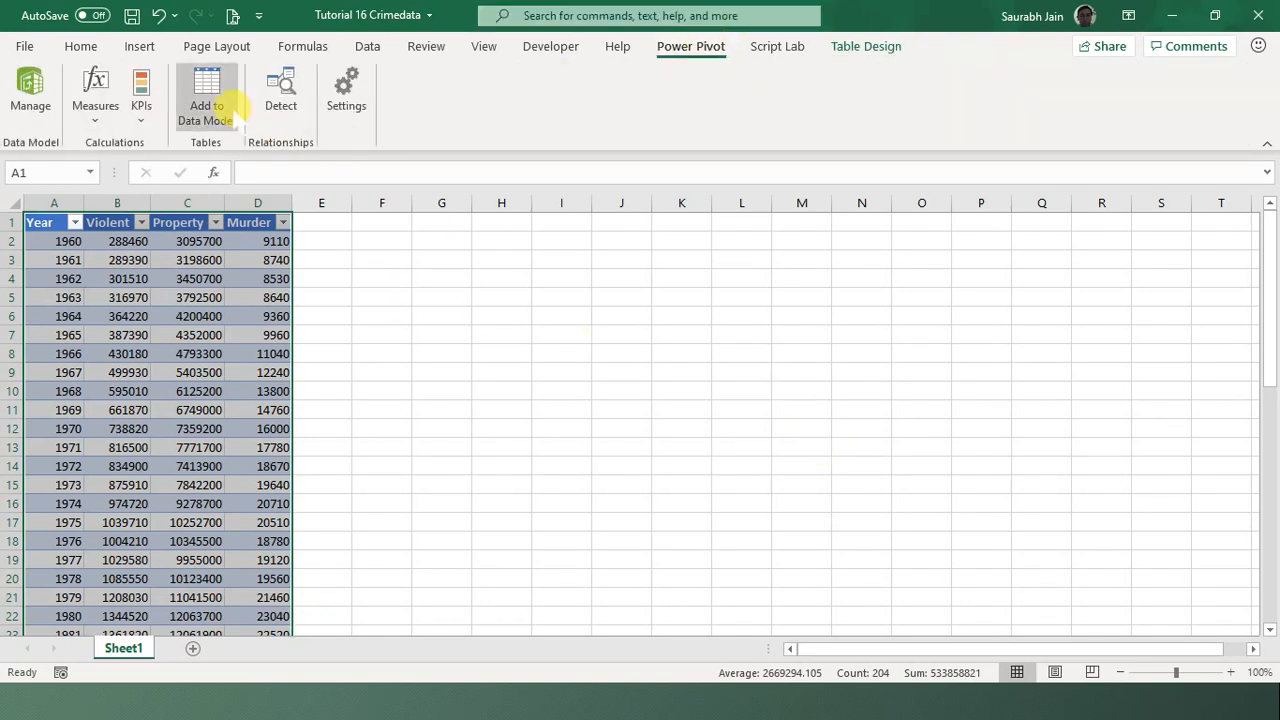
pyautogui.click(220, 108)
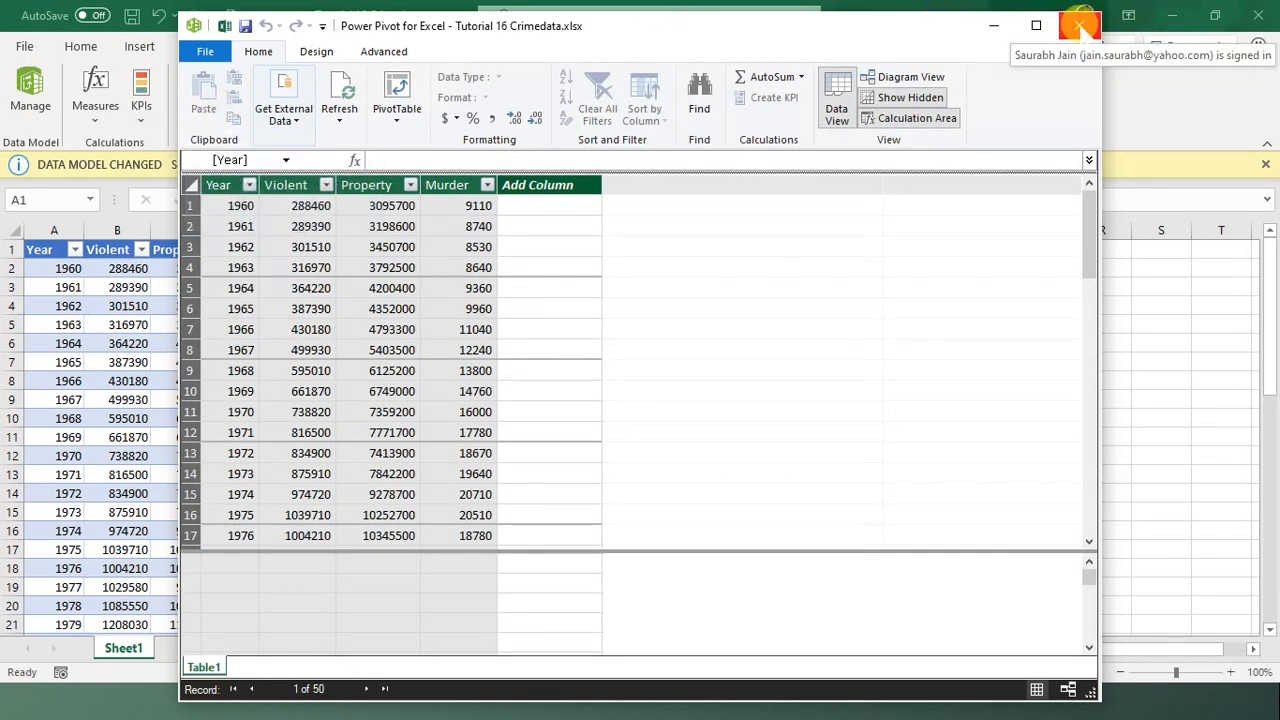
pyautogui.click(1079, 27)
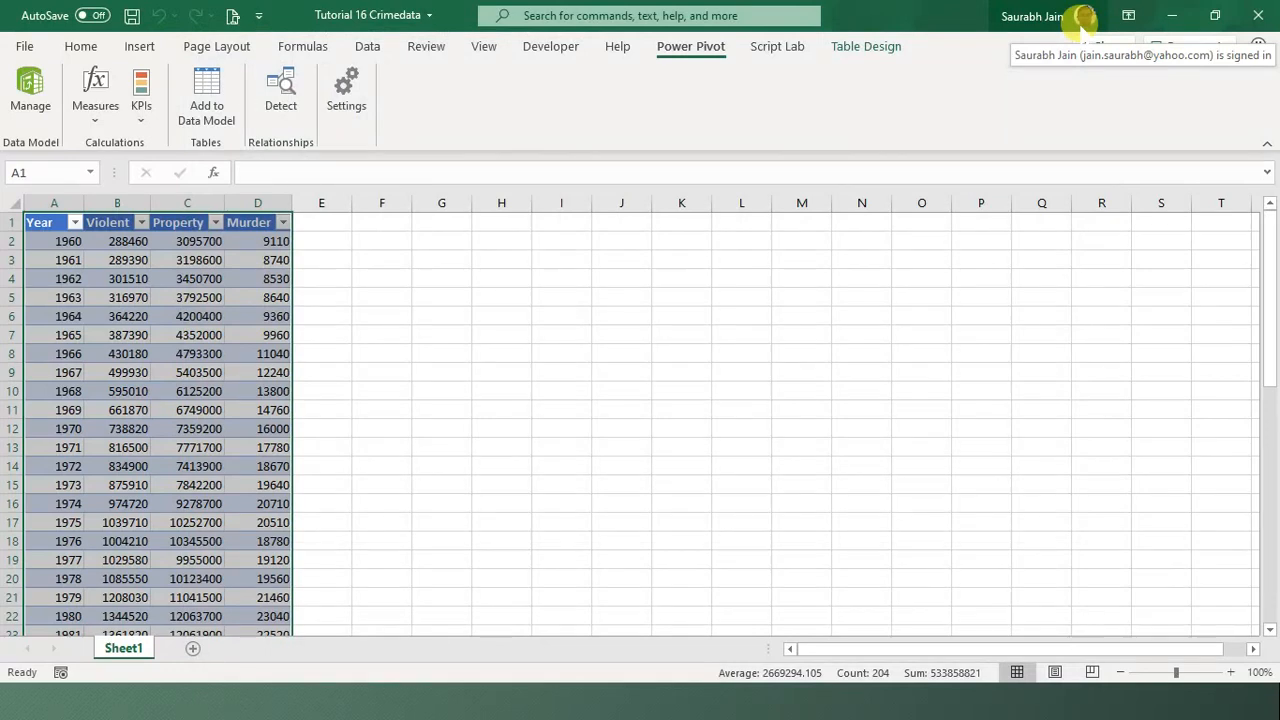
# Deselect the crime data table and insert a Power View sheet in the Crimedata workbook.
pyautogui.click(518, 367)
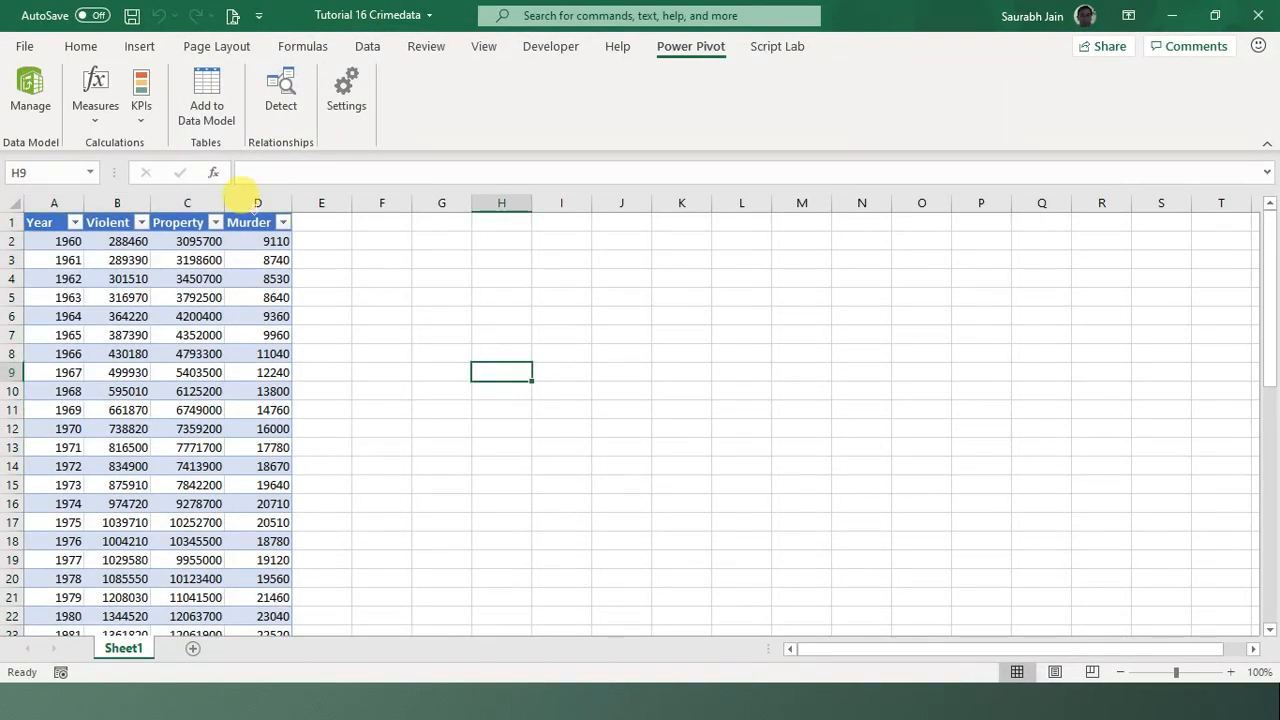
pyautogui.click(139, 46)
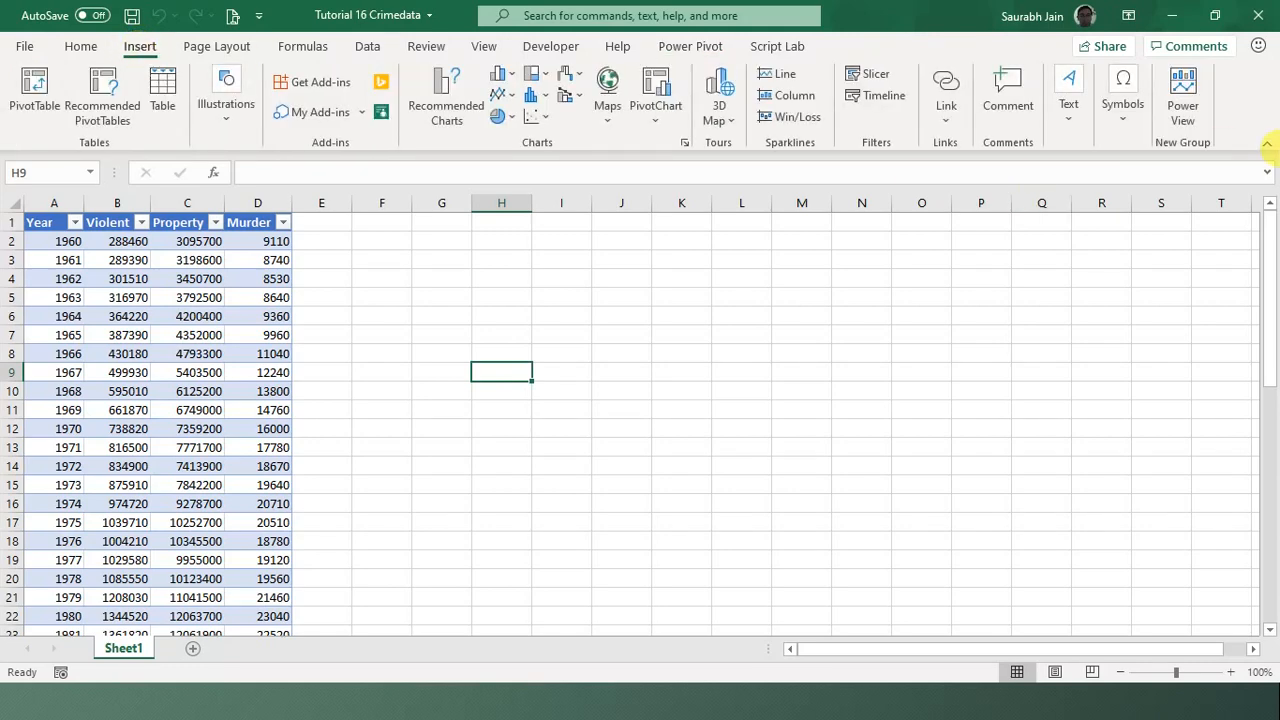
pyautogui.click(1181, 94)
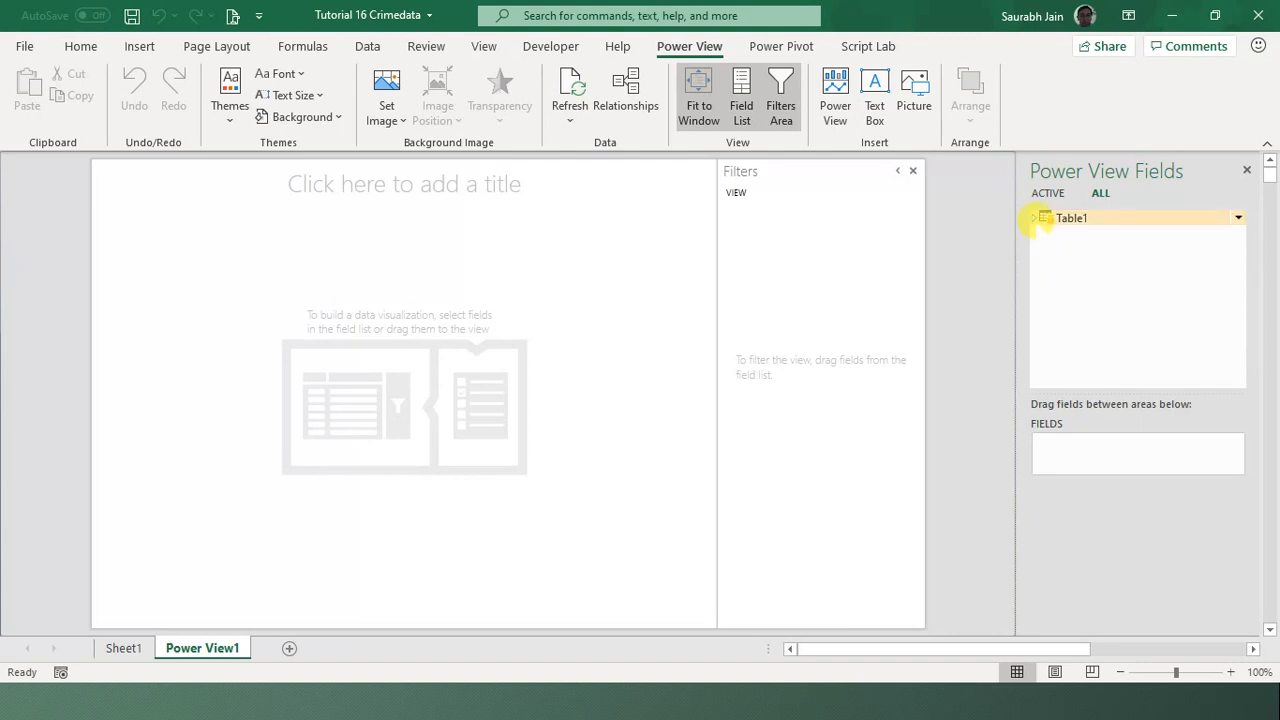
# Add the Murder, Property and Violent fields of Table1 to the Power View sheet and show them as a scatter chart.
pyautogui.click(1036, 218)
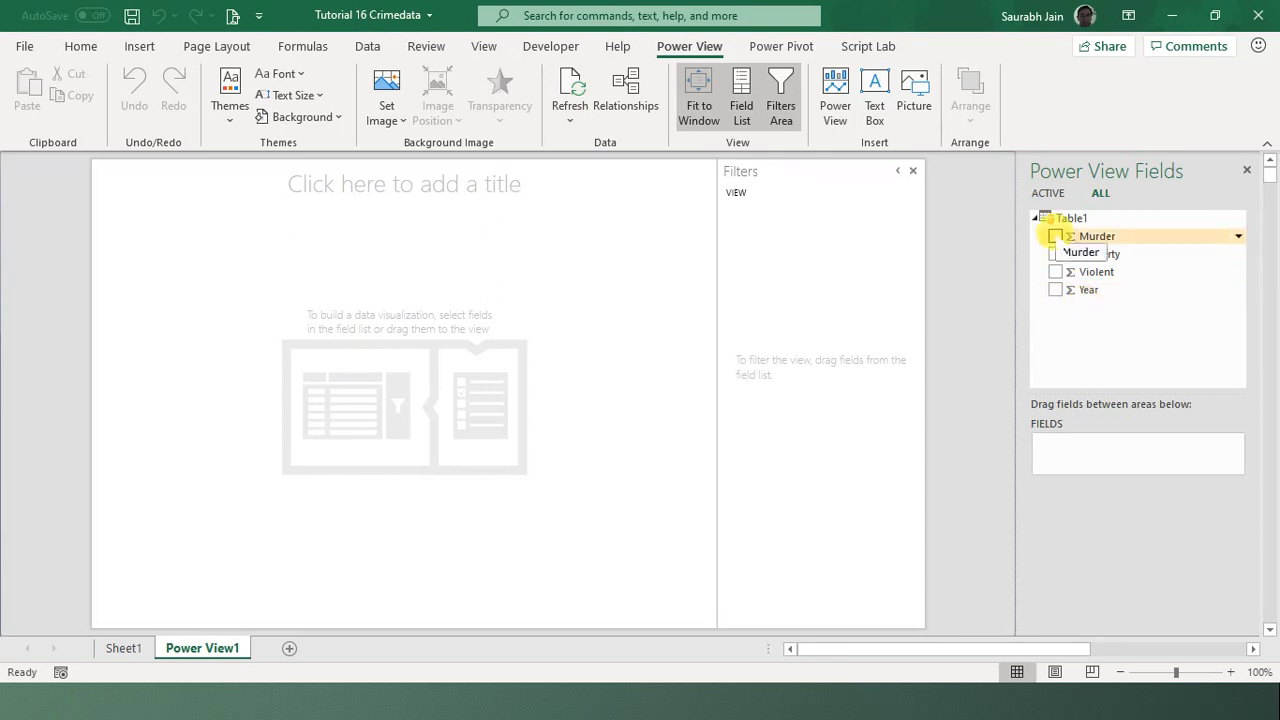
pyautogui.click(1055, 236)
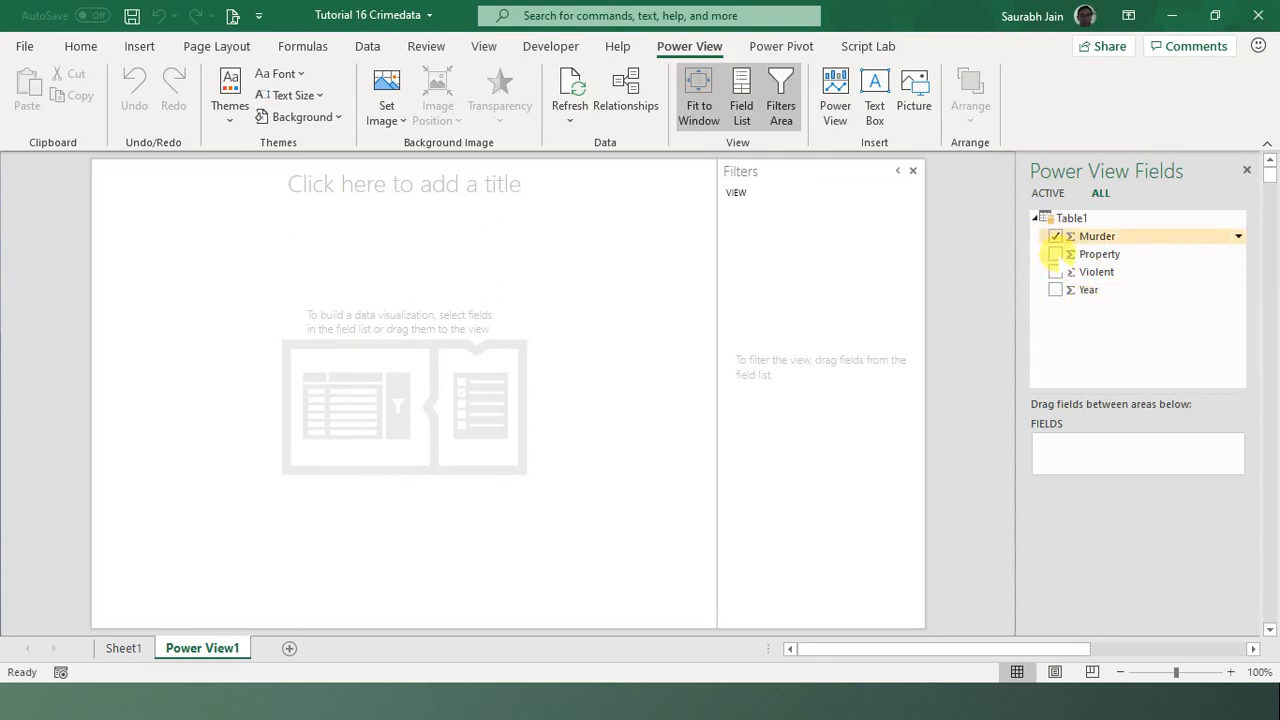
pyautogui.click(1055, 254)
pyautogui.click(1055, 272)
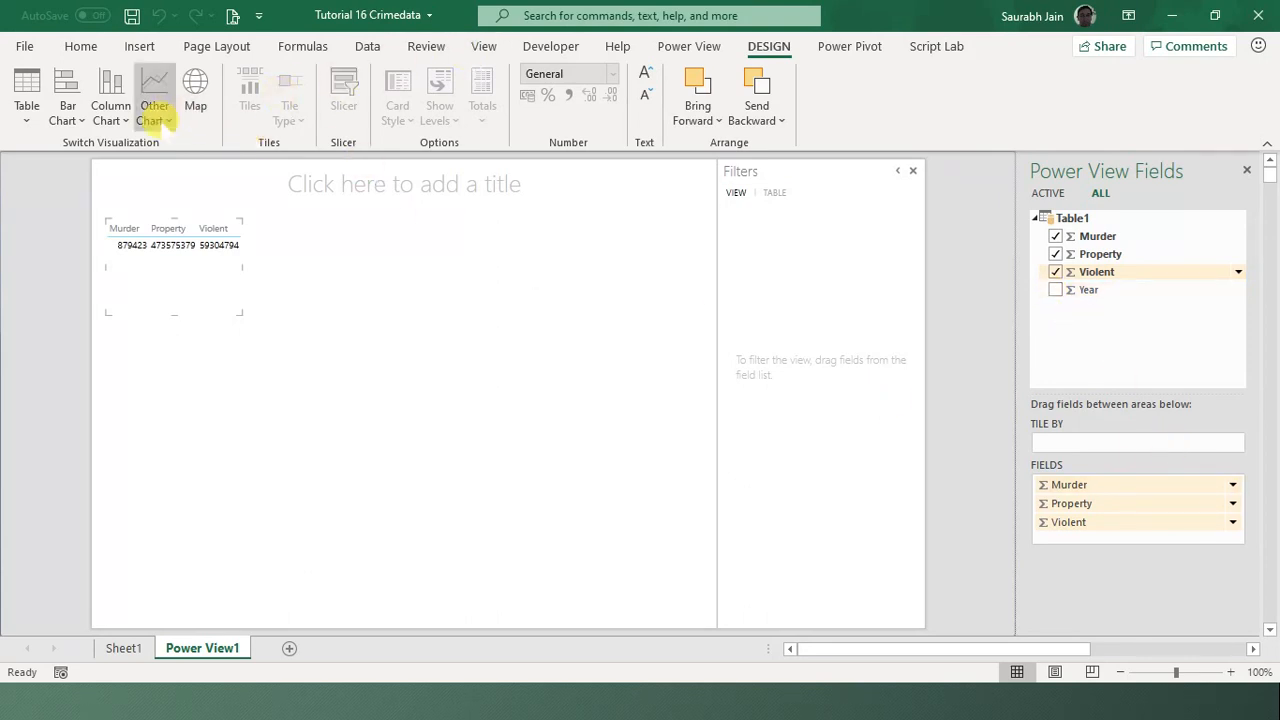
pyautogui.click(152, 120)
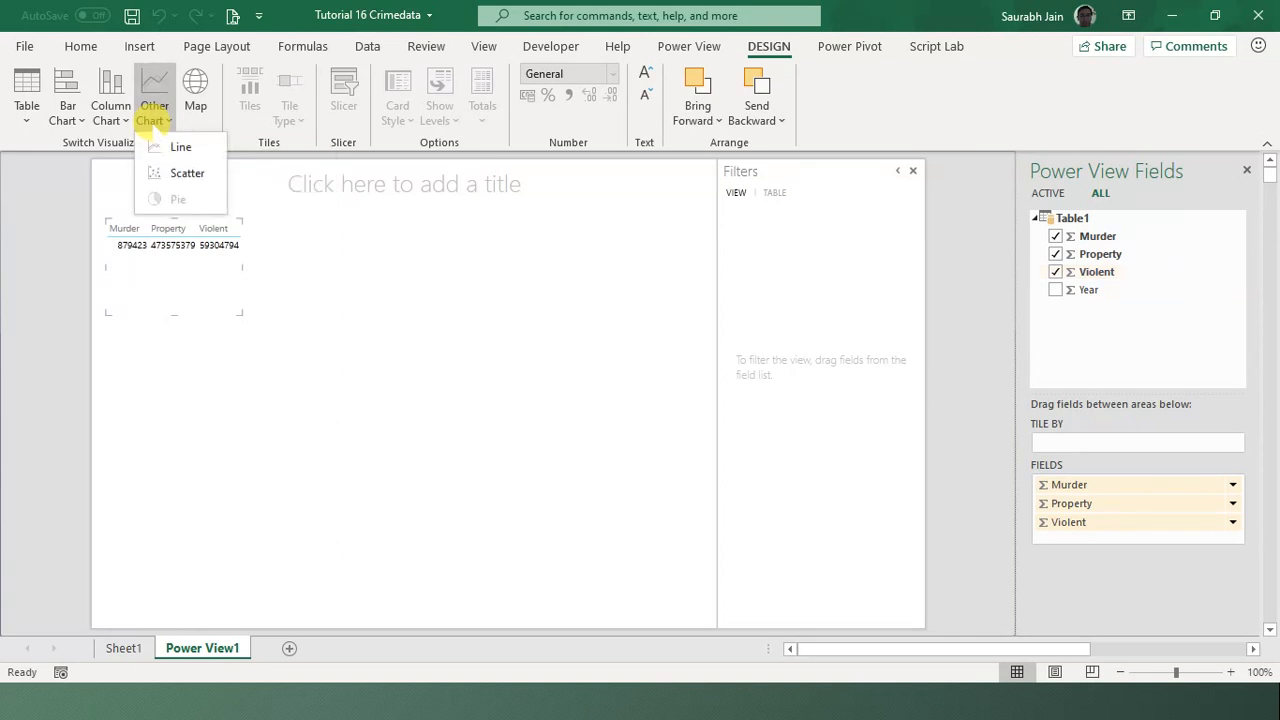
pyautogui.click(198, 174)
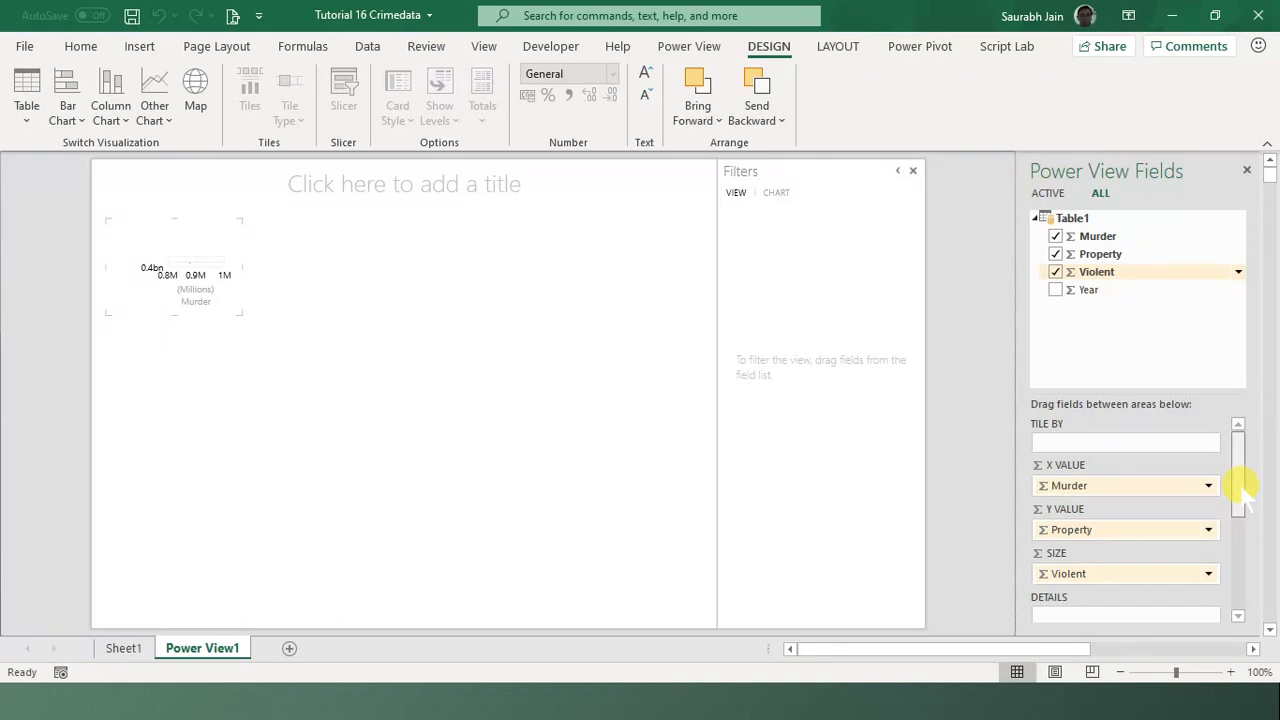
# Enlarge the scatter chart to fill most of the view and add the Year field to its details.
pyautogui.moveTo(1243, 490); pyautogui.dragTo(1237, 523)
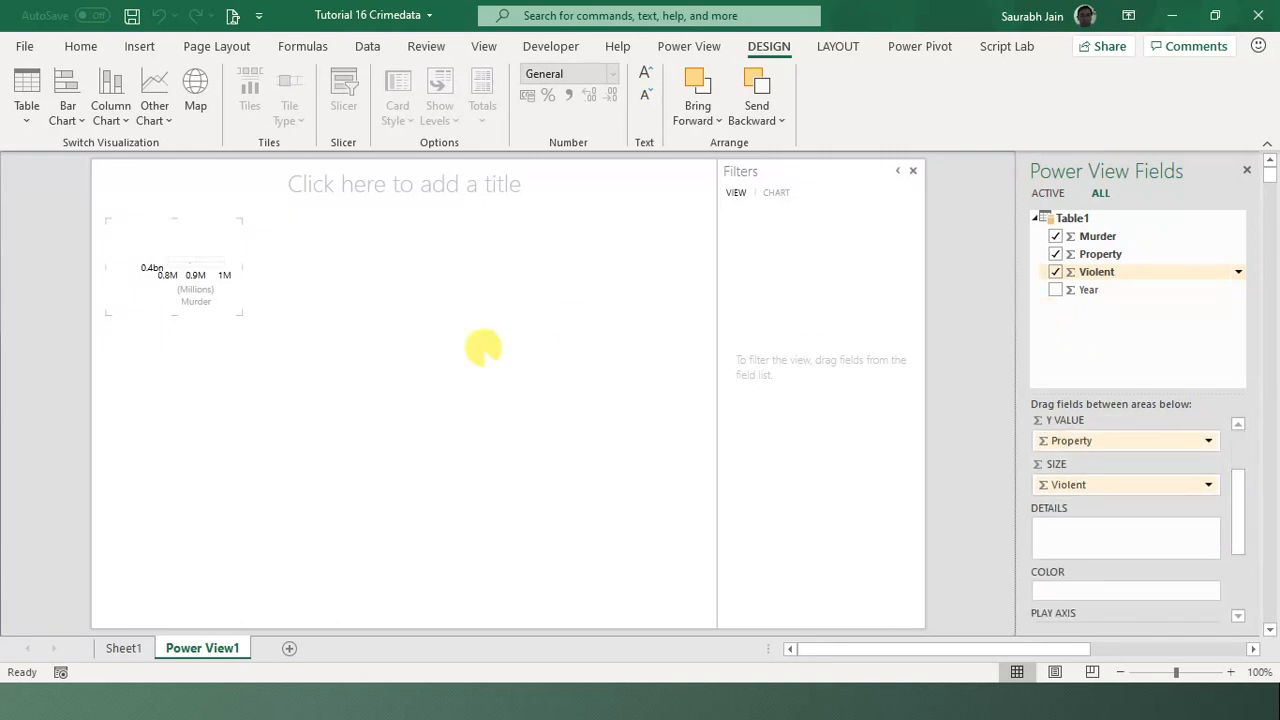
pyautogui.moveTo(227, 297); pyautogui.dragTo(571, 511)
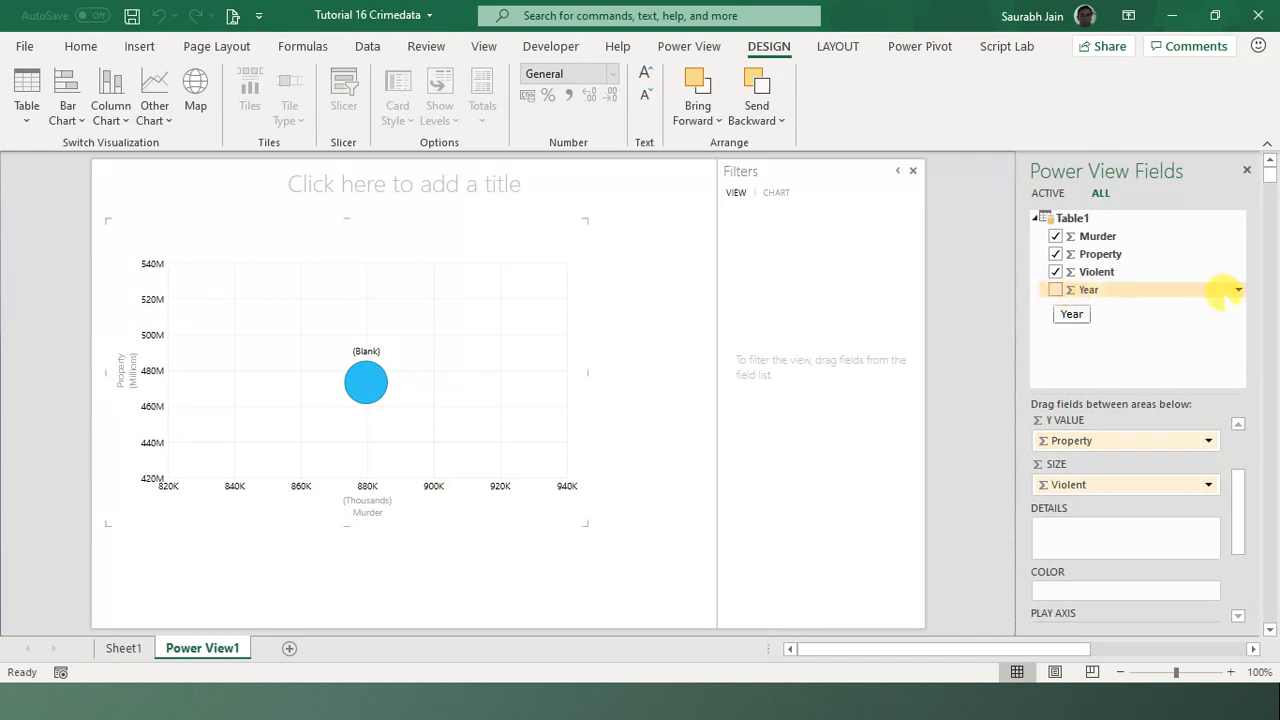
pyautogui.click(1238, 290)
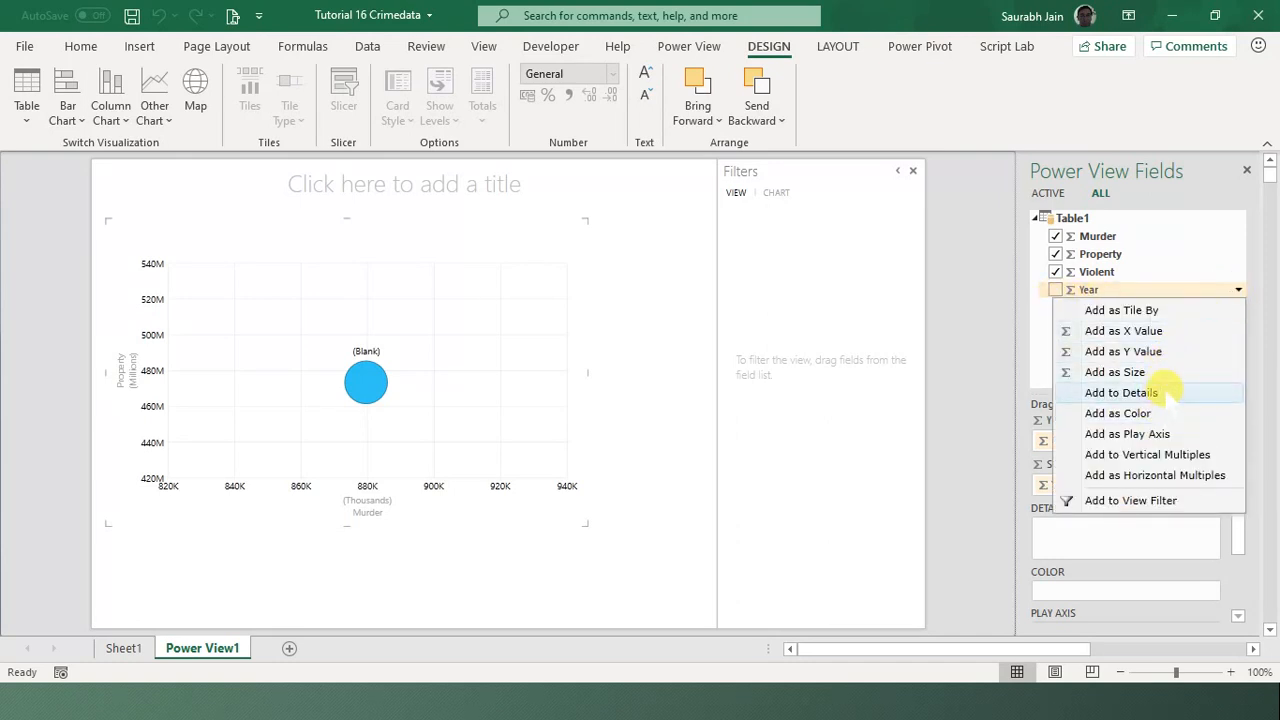
pyautogui.click(1121, 392)
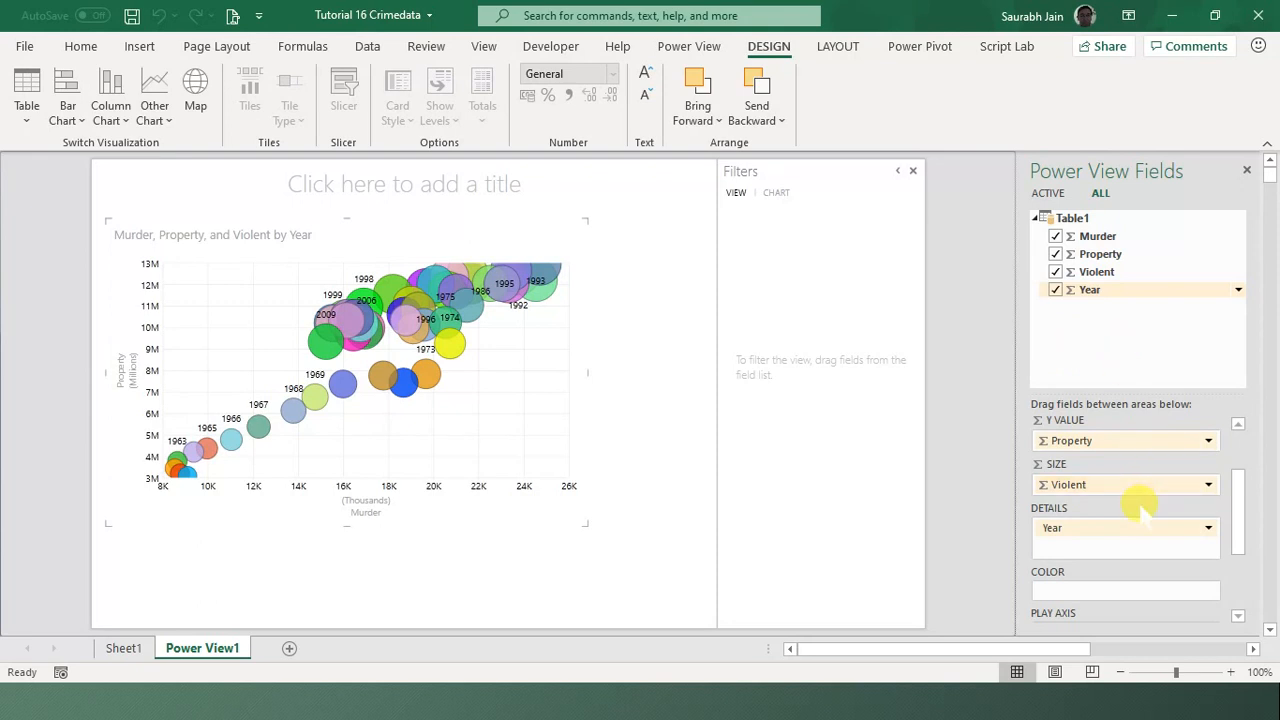
# Add the Year field as the scatter chart's play axis.
pyautogui.scroll(-2, 1145, 510)
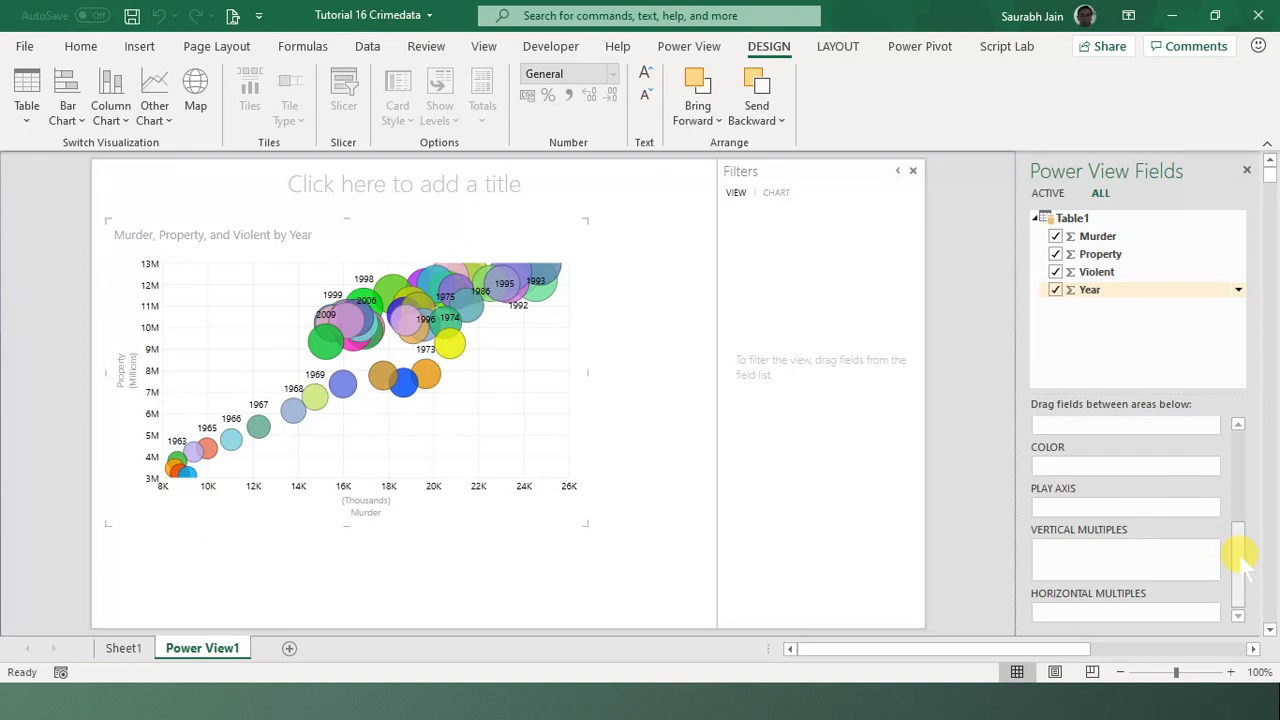
pyautogui.click(1238, 290)
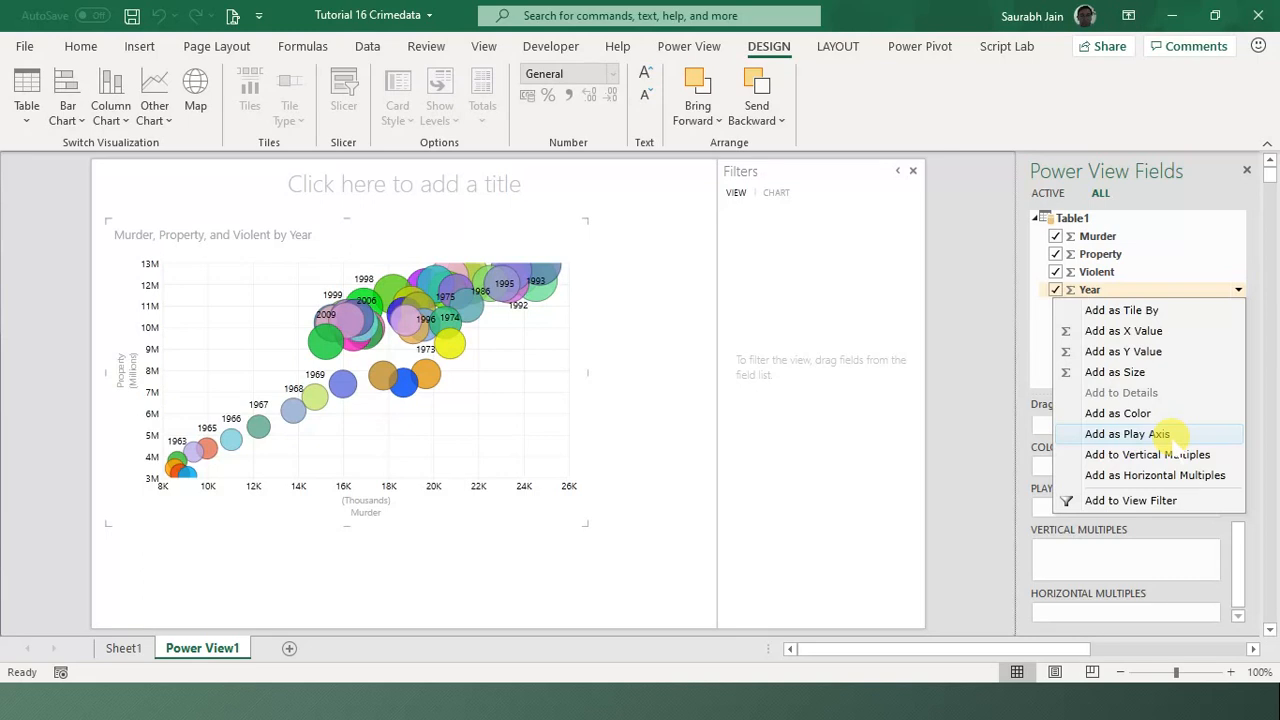
pyautogui.click(1170, 434)
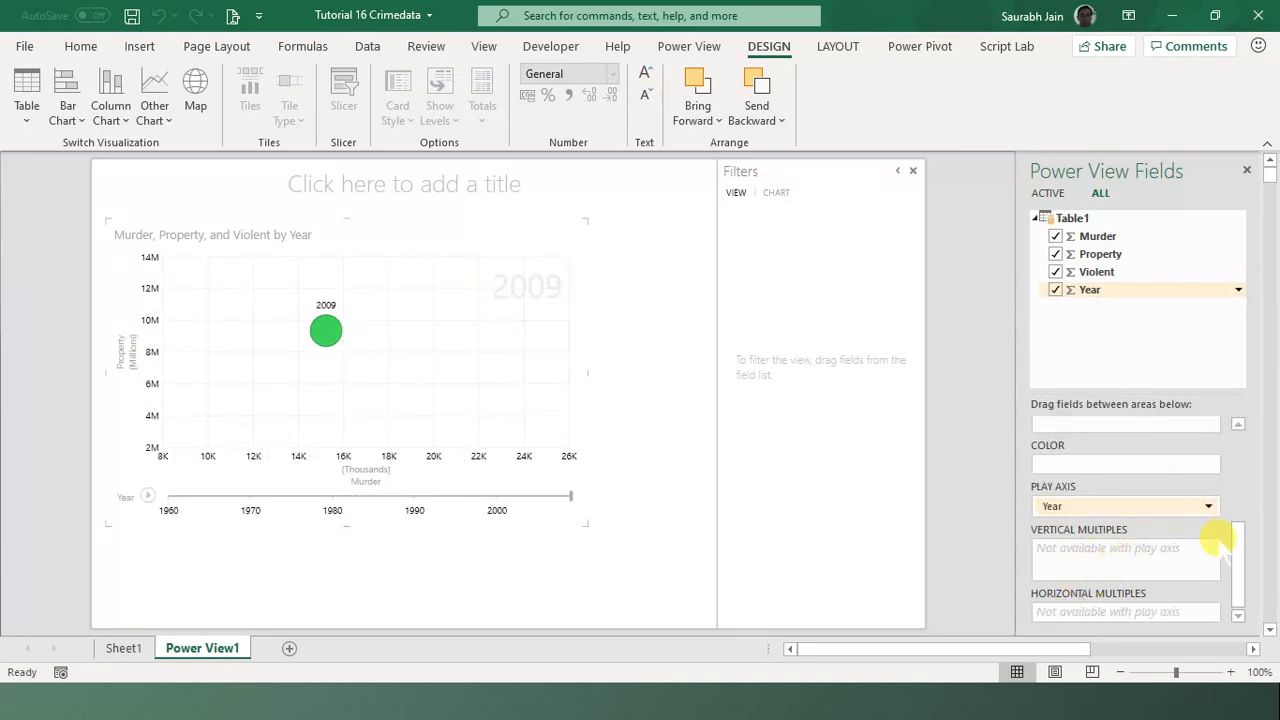
# Move Murder from the scatter chart's X value to its size and set Violent as the X value.
pyautogui.moveTo(1238, 560)
pyautogui.mouseDown()
pyautogui.moveTo(1238, 458)
pyautogui.moveTo(1240, 548)
pyautogui.mouseUp()
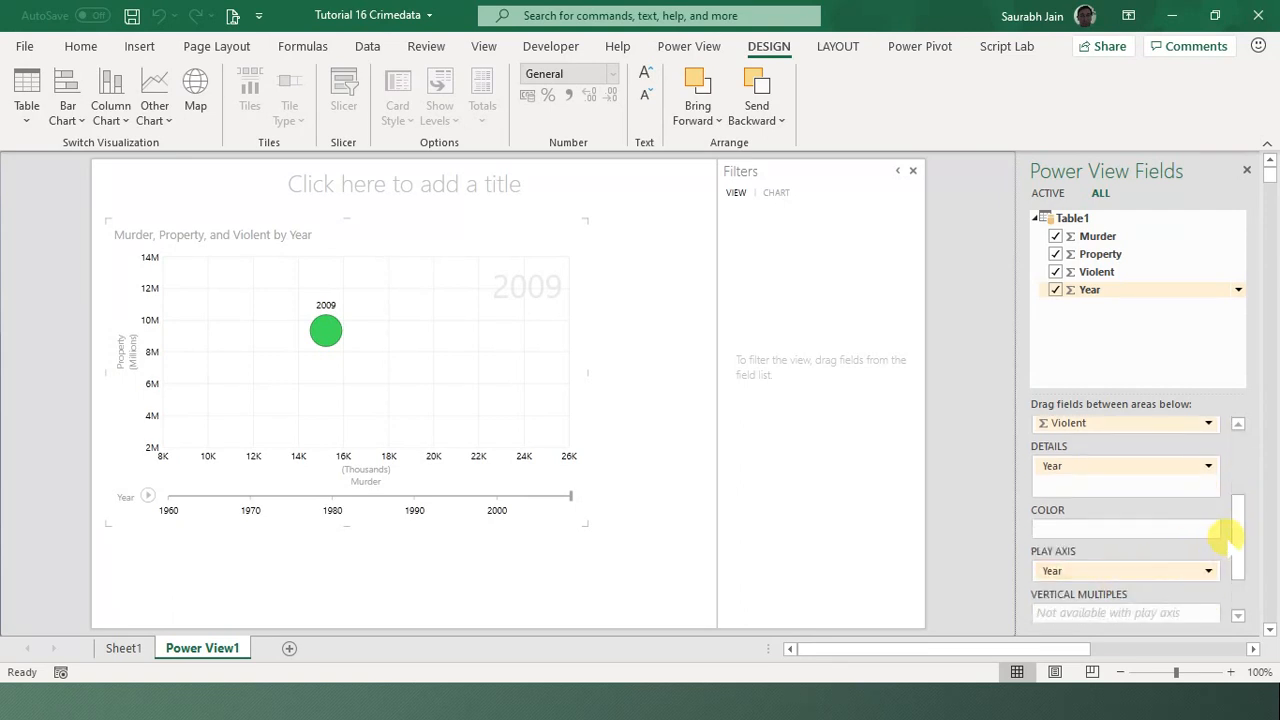
pyautogui.moveTo(1228, 537); pyautogui.dragTo(1238, 448)
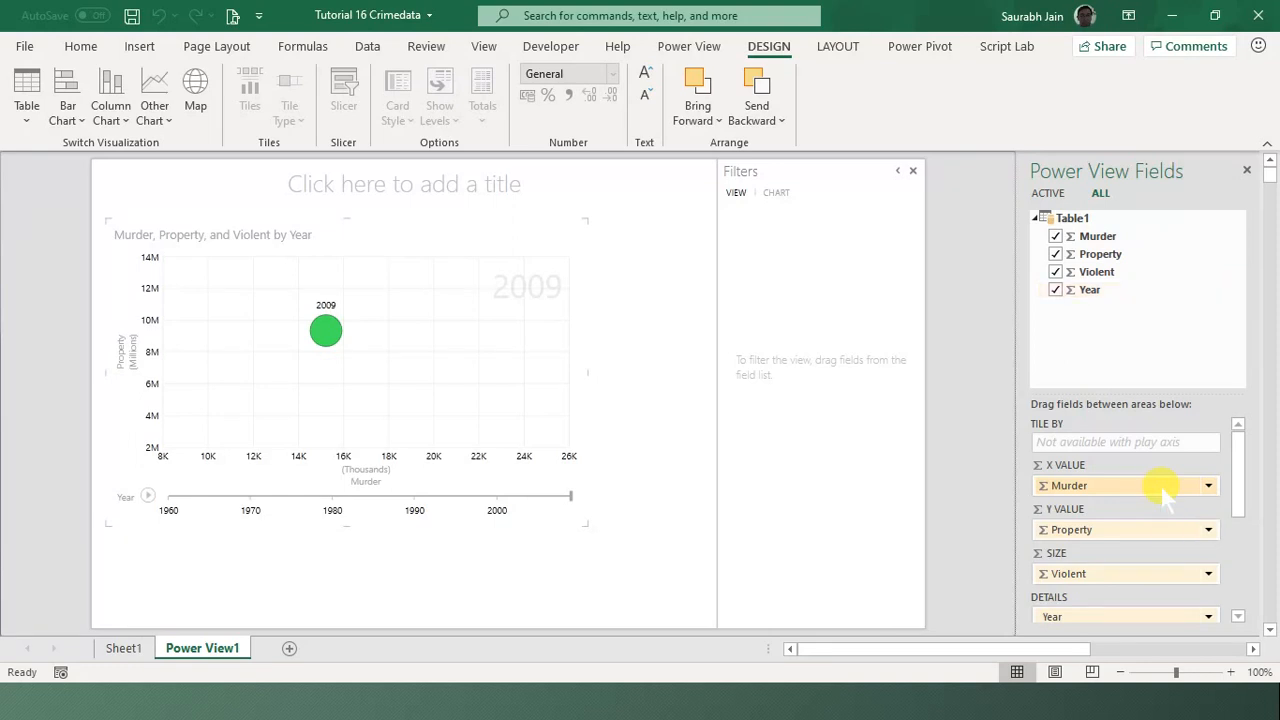
pyautogui.moveTo(1160, 486); pyautogui.dragTo(1130, 569)
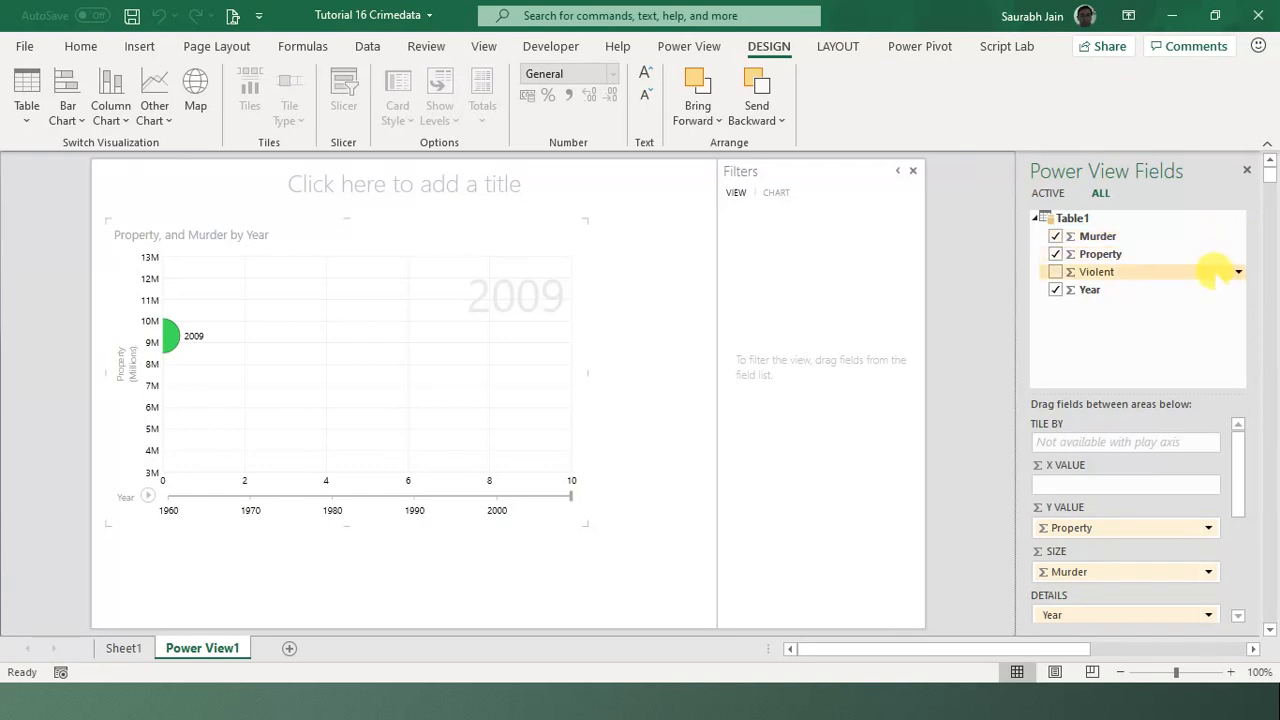
pyautogui.click(1238, 272)
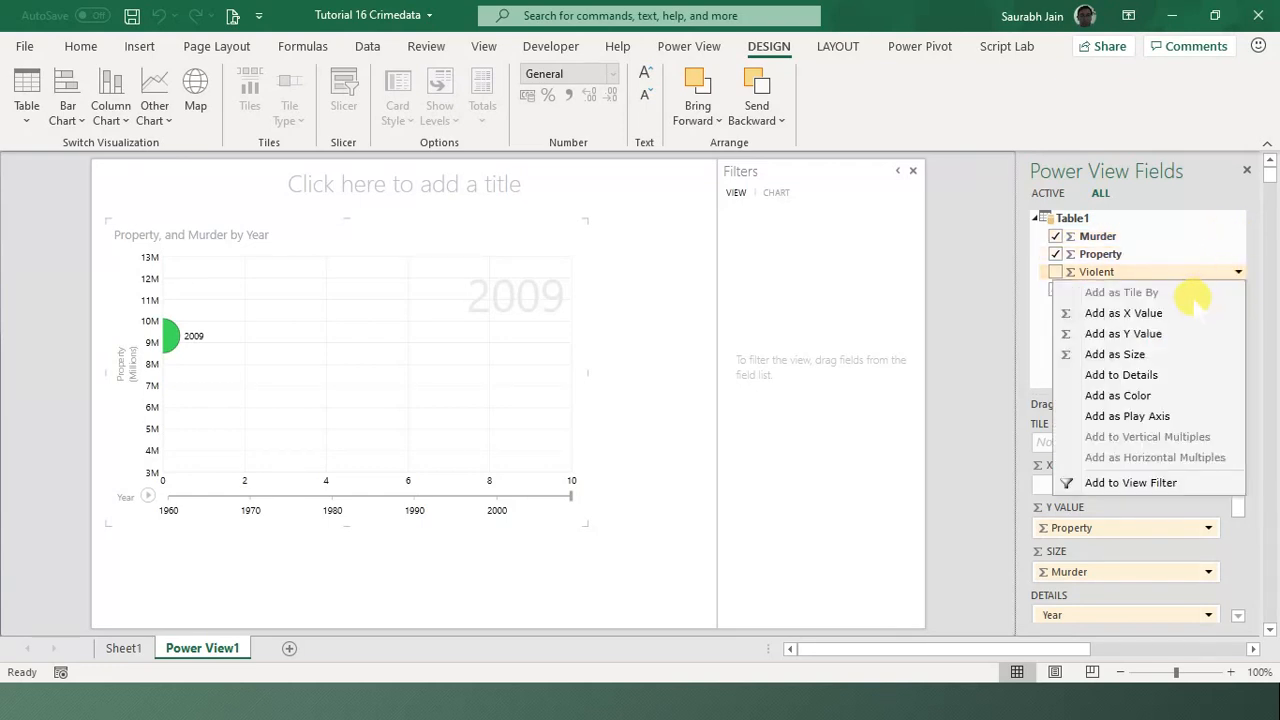
pyautogui.click(1160, 313)
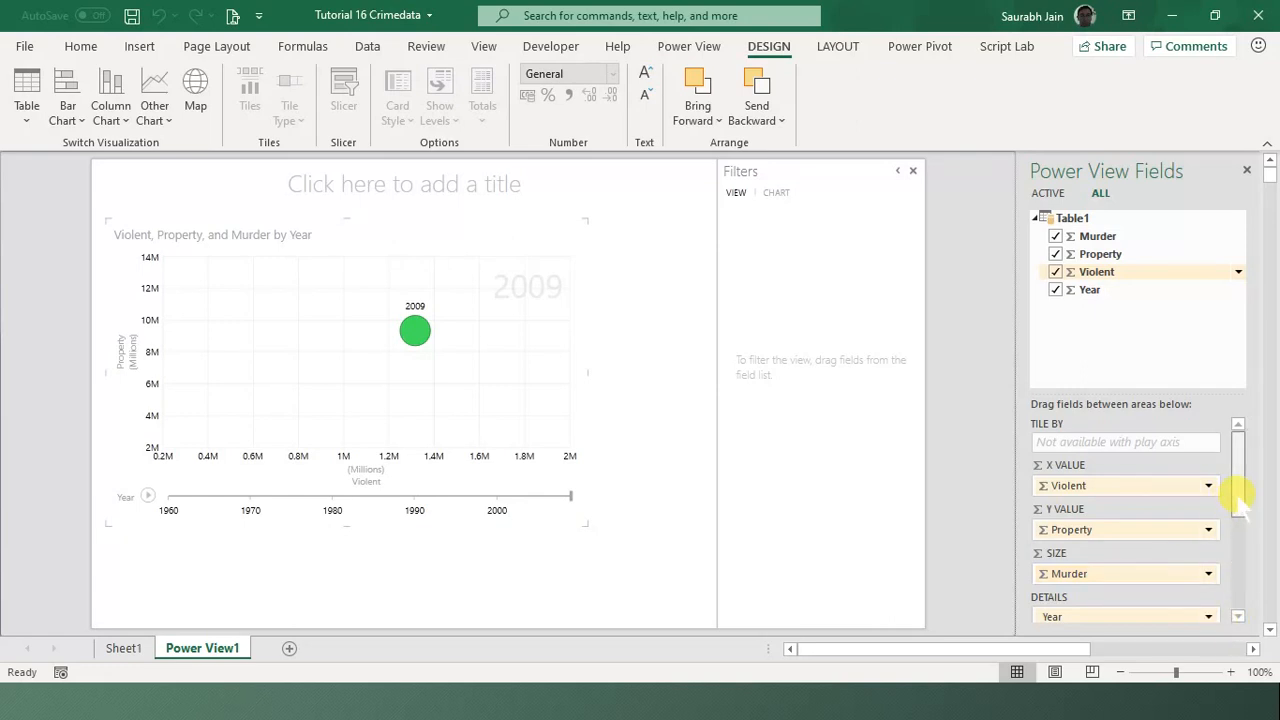
# Pop out the crime scatter chart to fill the view and play its animation over the years.
pyautogui.moveTo(1240, 495); pyautogui.dragTo(1240, 580)
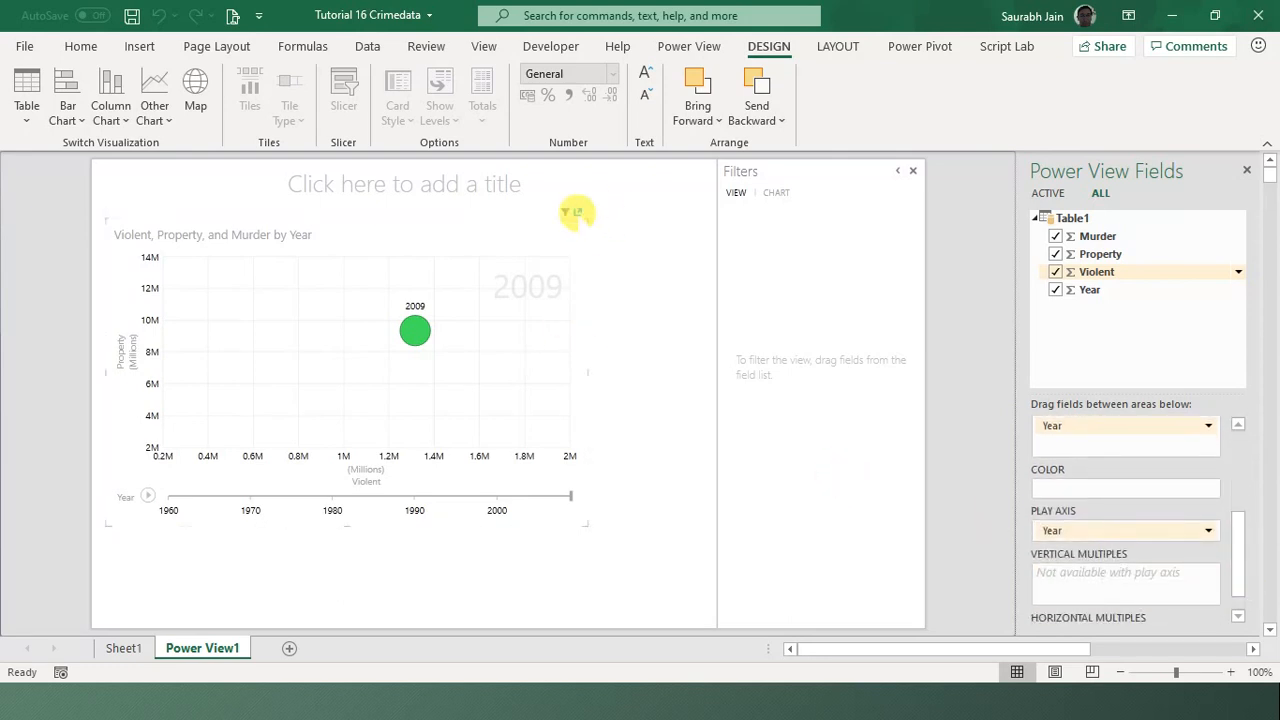
pyautogui.click(576, 214)
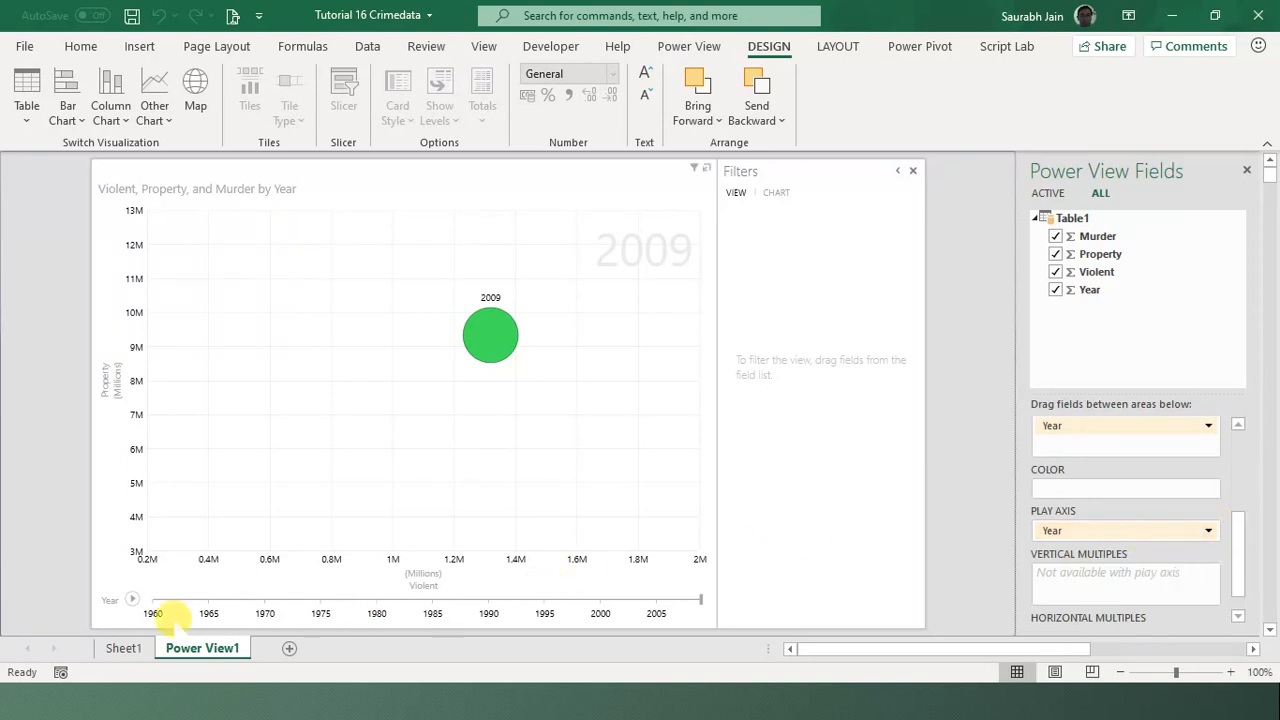
pyautogui.click(131, 599)
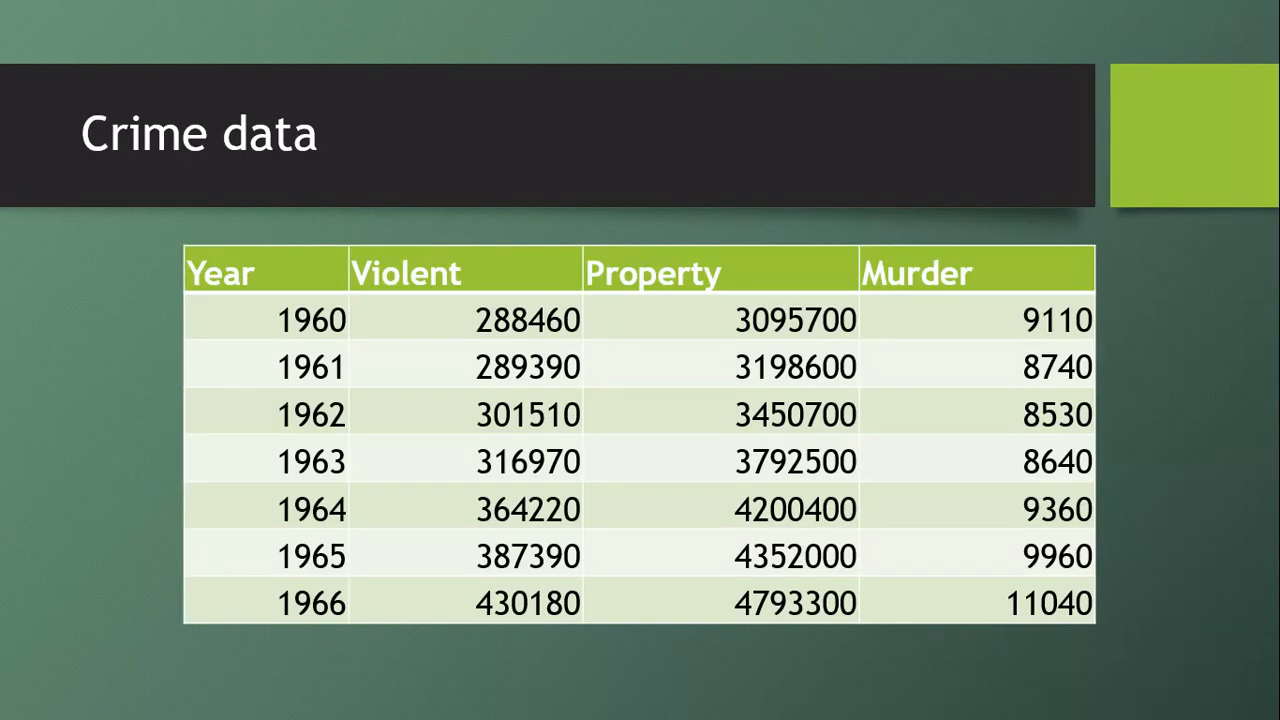
# Advance the slide show to the Power Capacity slide, and switch back to the Crimedata workbook in Excel.
pyautogui.press('Right')
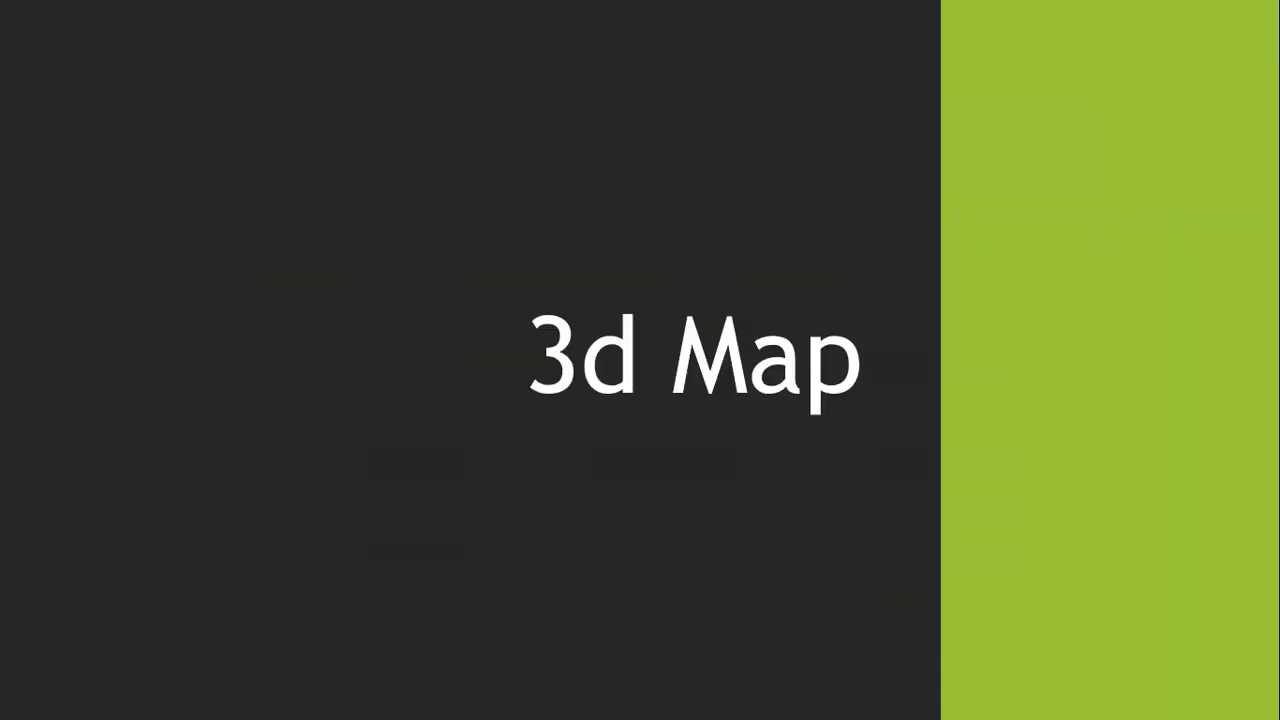
pyautogui.press('Right')
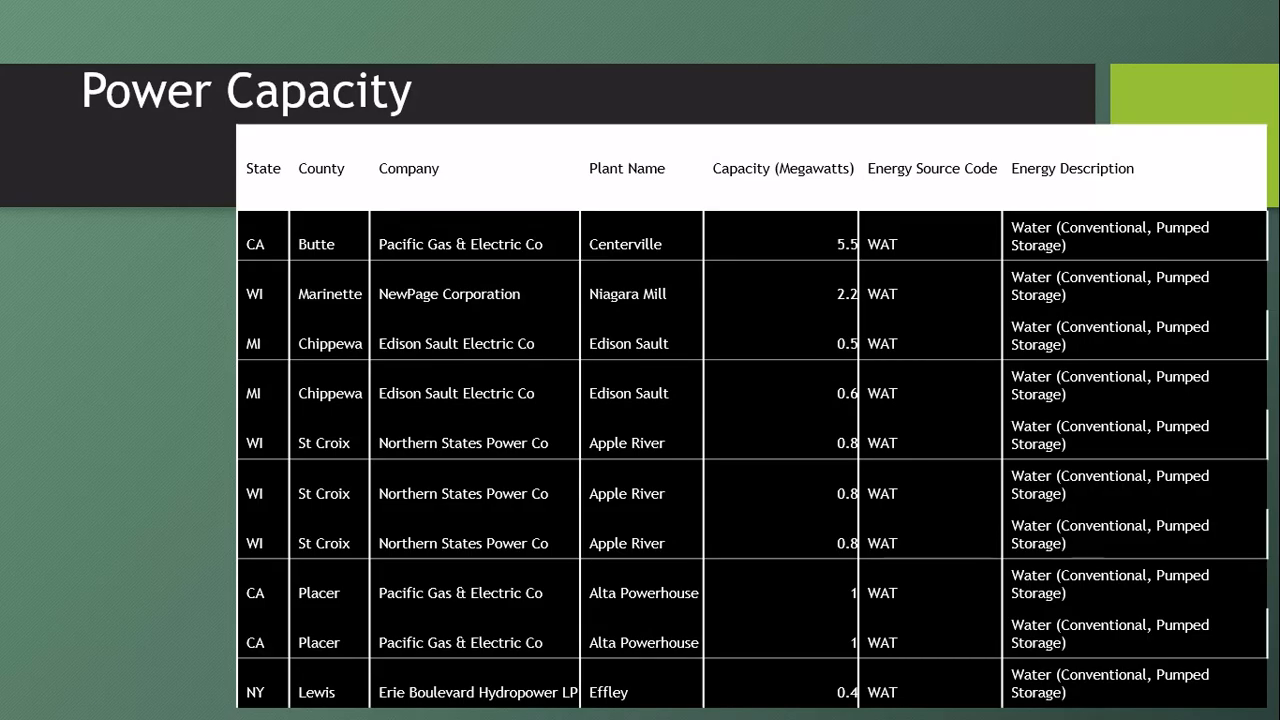
pyautogui.press('super+d')
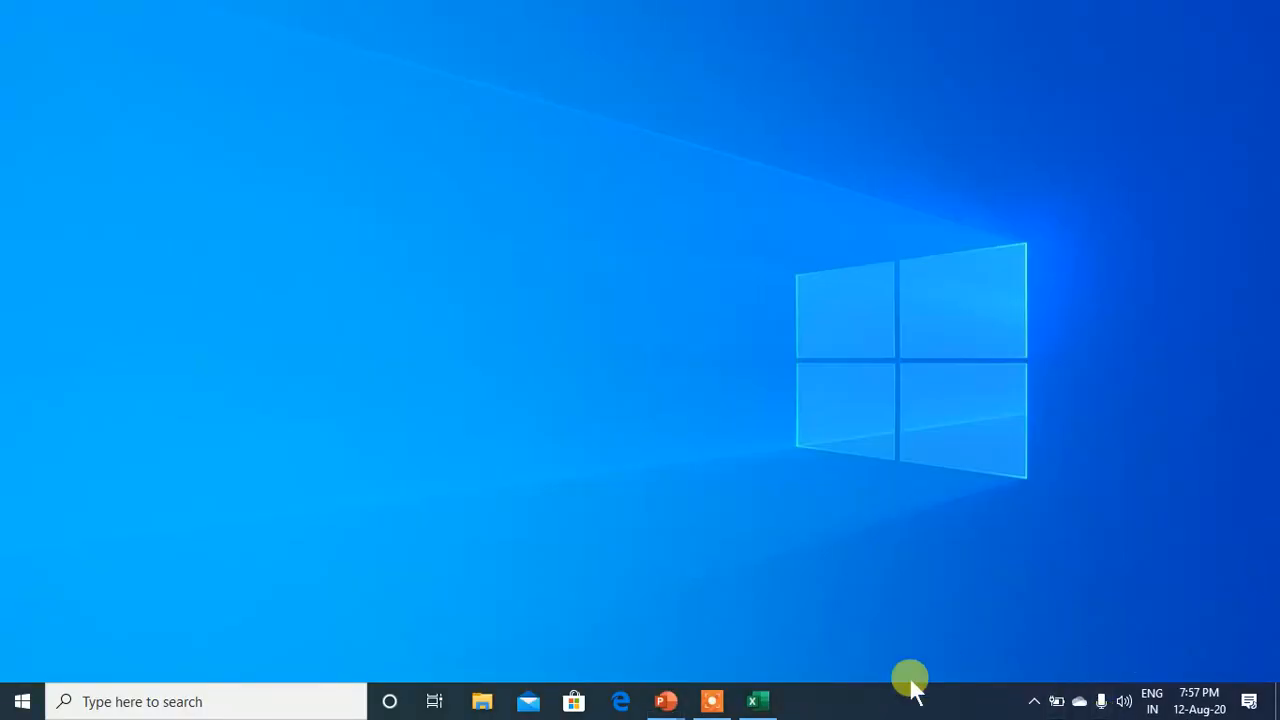
pyautogui.click(752, 701)
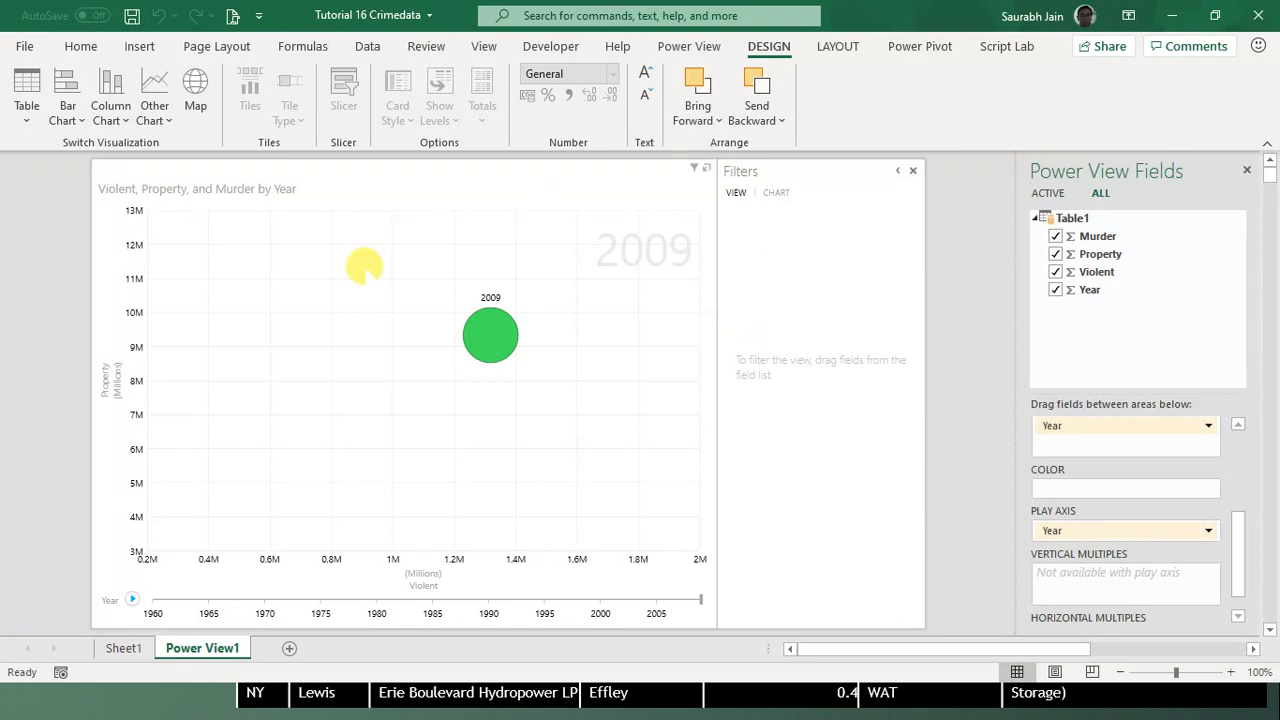
# Save the Crimedata workbook and open the recent workbook Tutorial 16 Power capacity.
pyautogui.hotkey('ctrl', 's')
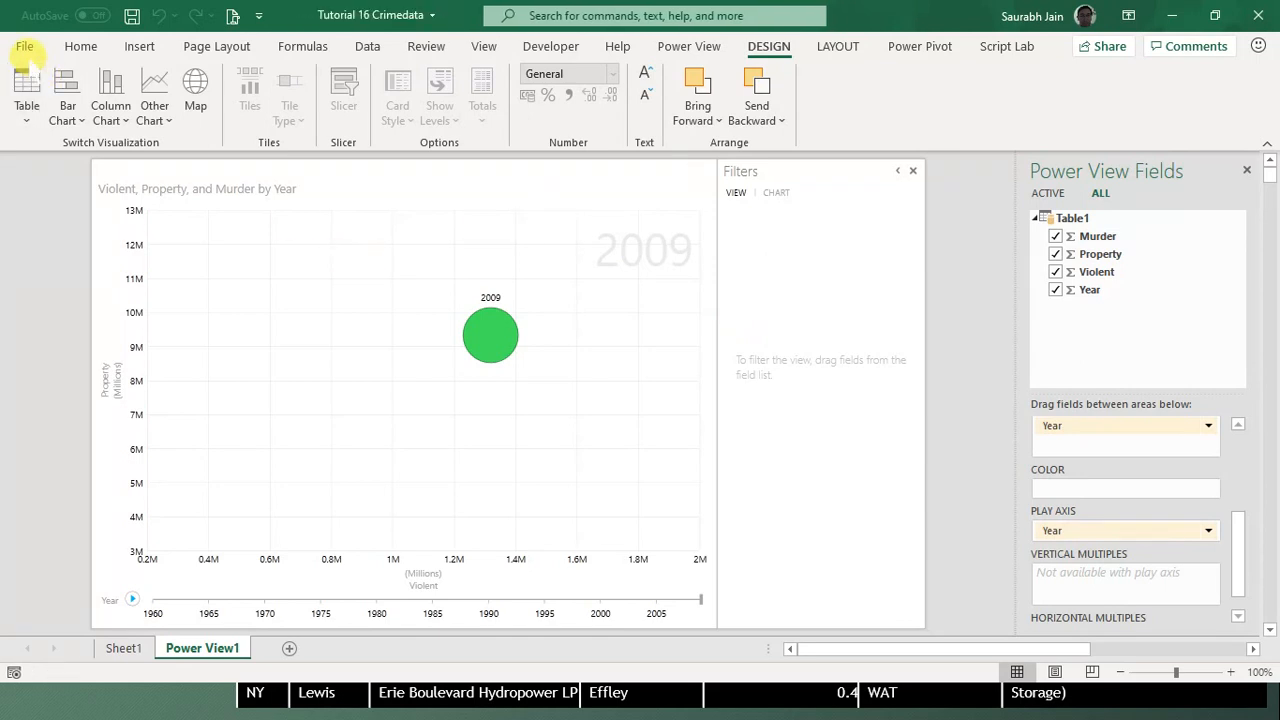
pyautogui.click(24, 48)
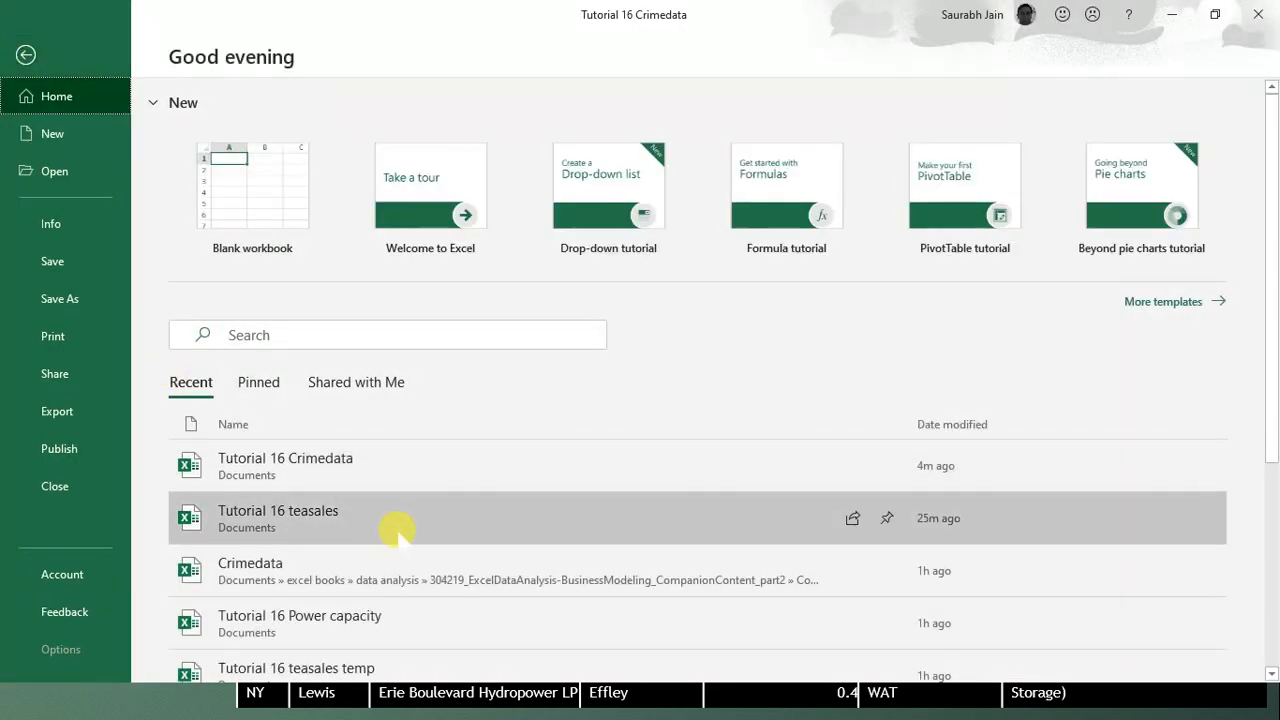
pyautogui.press('Escape')
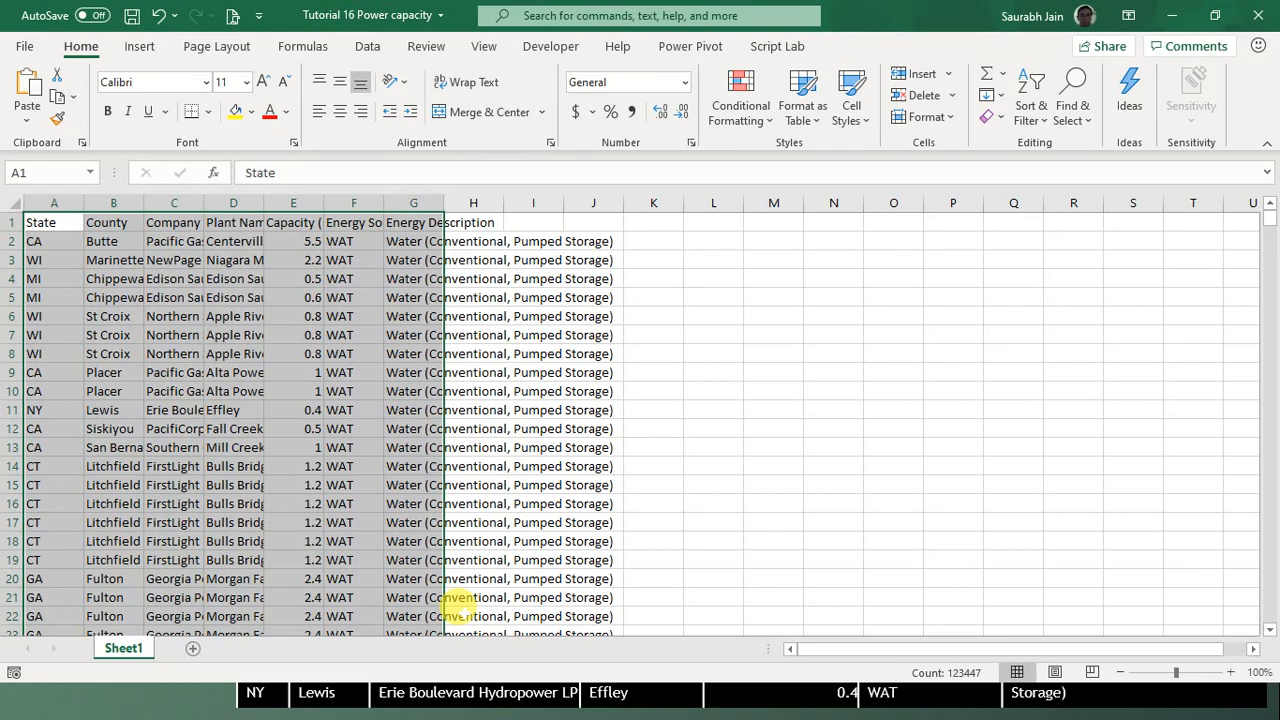
# Convert the power capacity range A1:G17636 into a table with headers and add it to the Power Pivot data model.
pyautogui.hotkey('ctrl', 't')
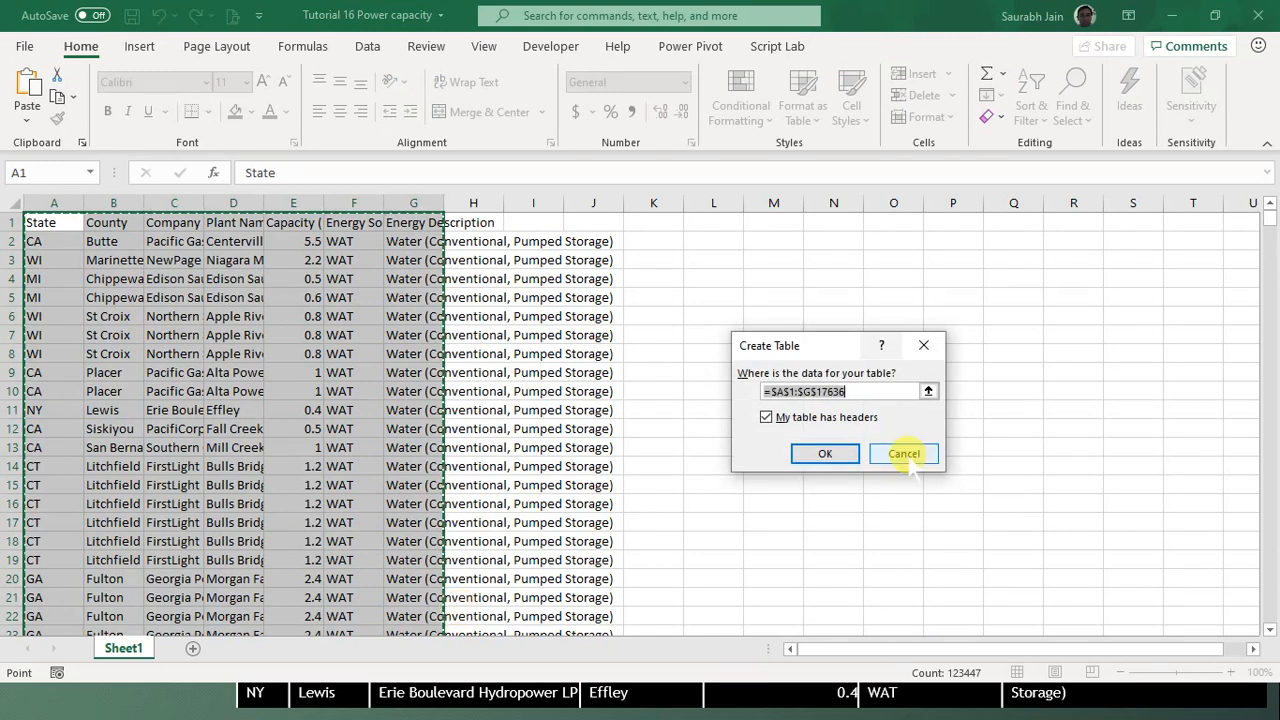
pyautogui.click(825, 453)
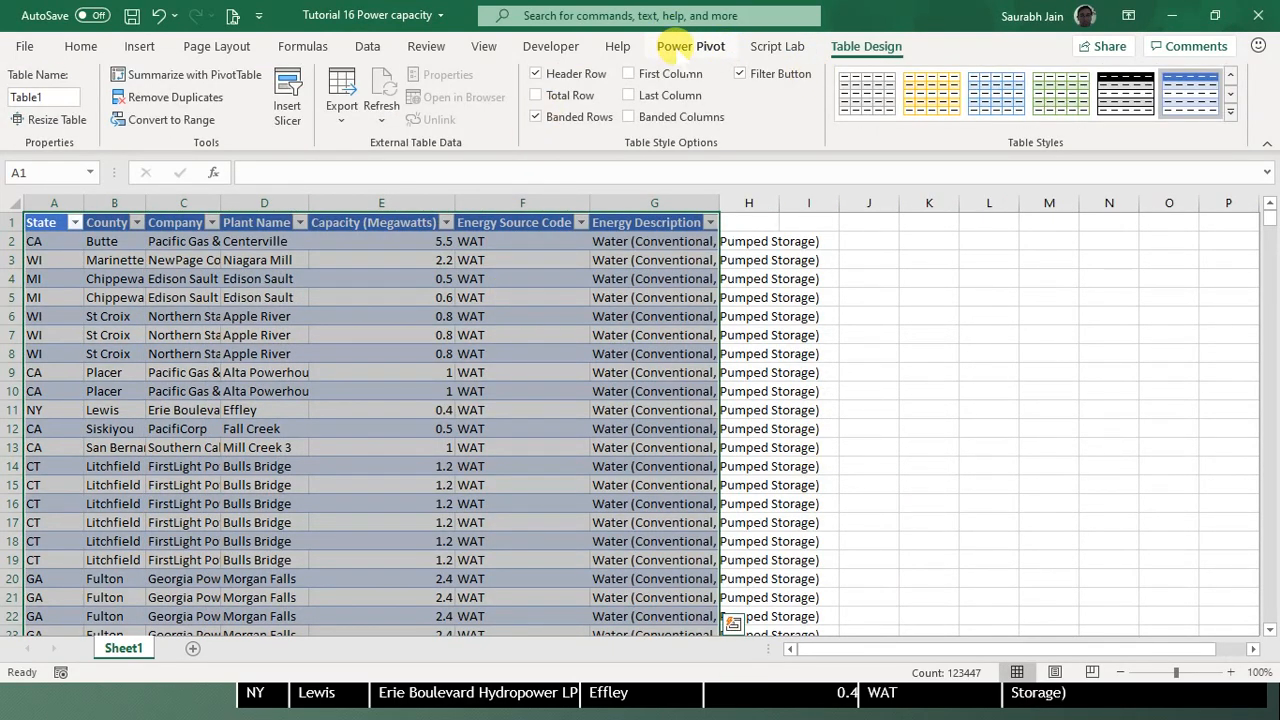
pyautogui.click(680, 46)
pyautogui.click(206, 95)
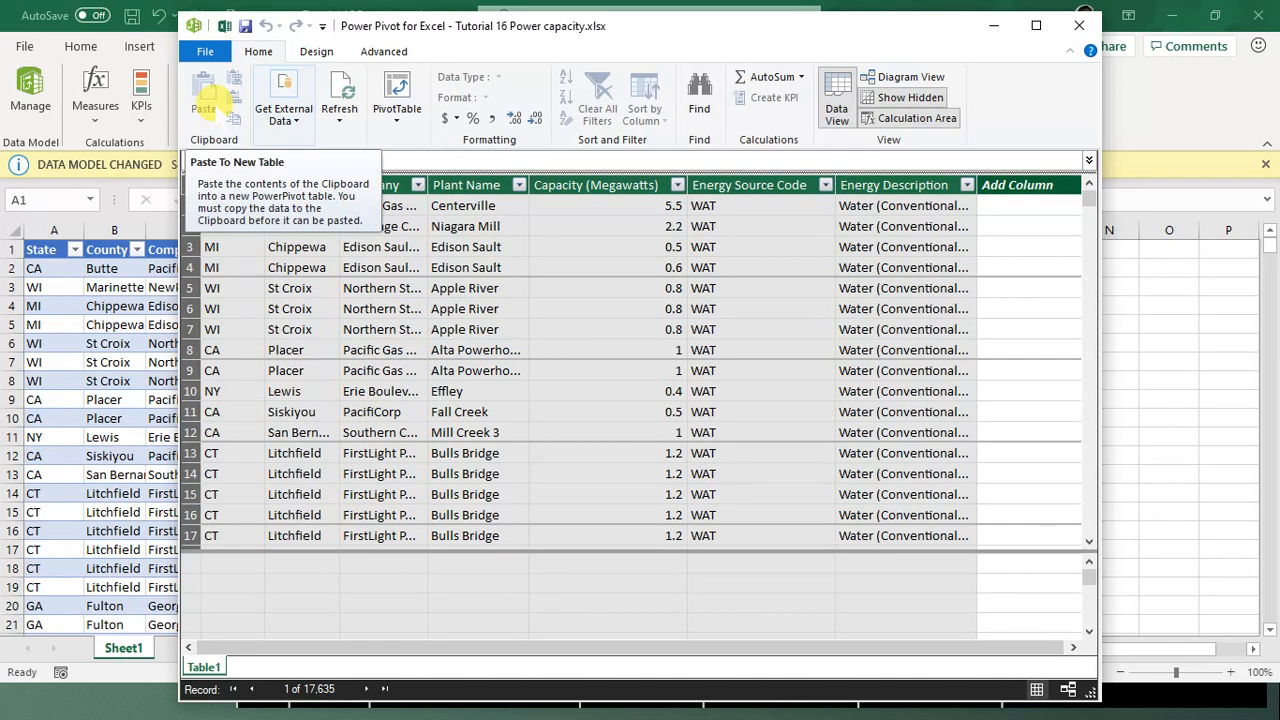
pyautogui.click(1080, 30)
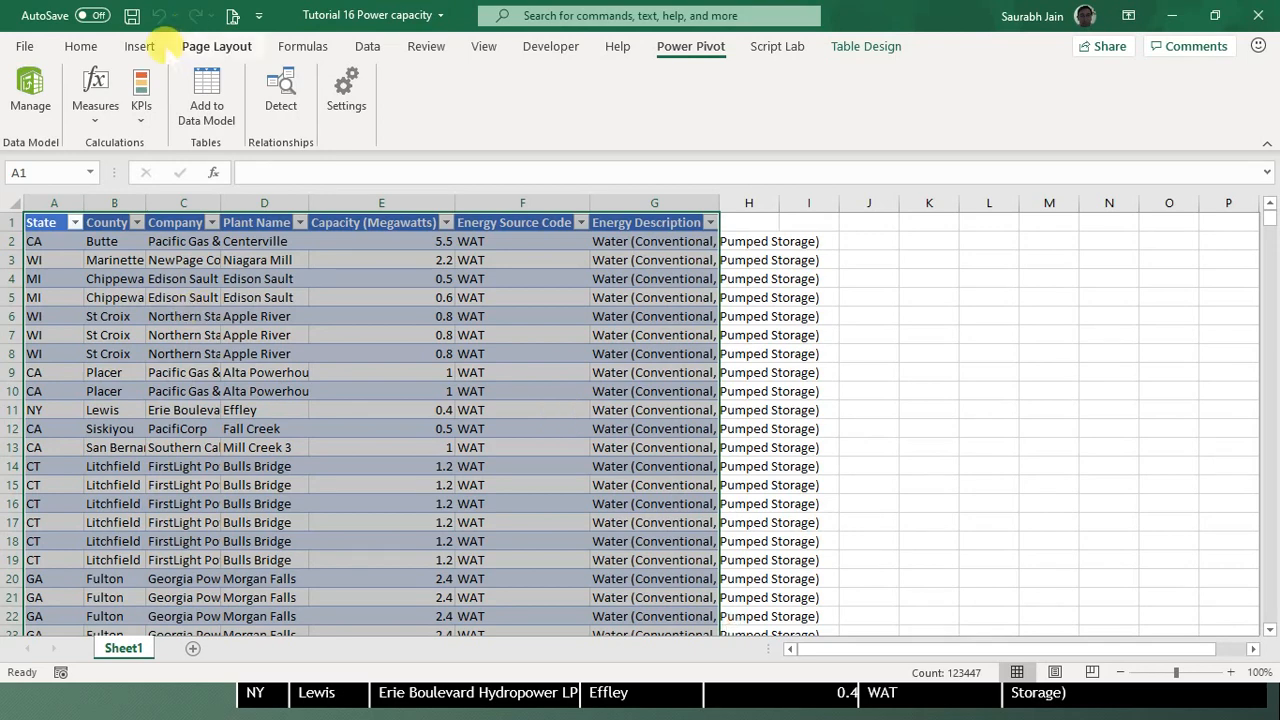
# Open 3D Maps for the power capacity table and plot Layer 1 by the State location field.
pyautogui.click(142, 47)
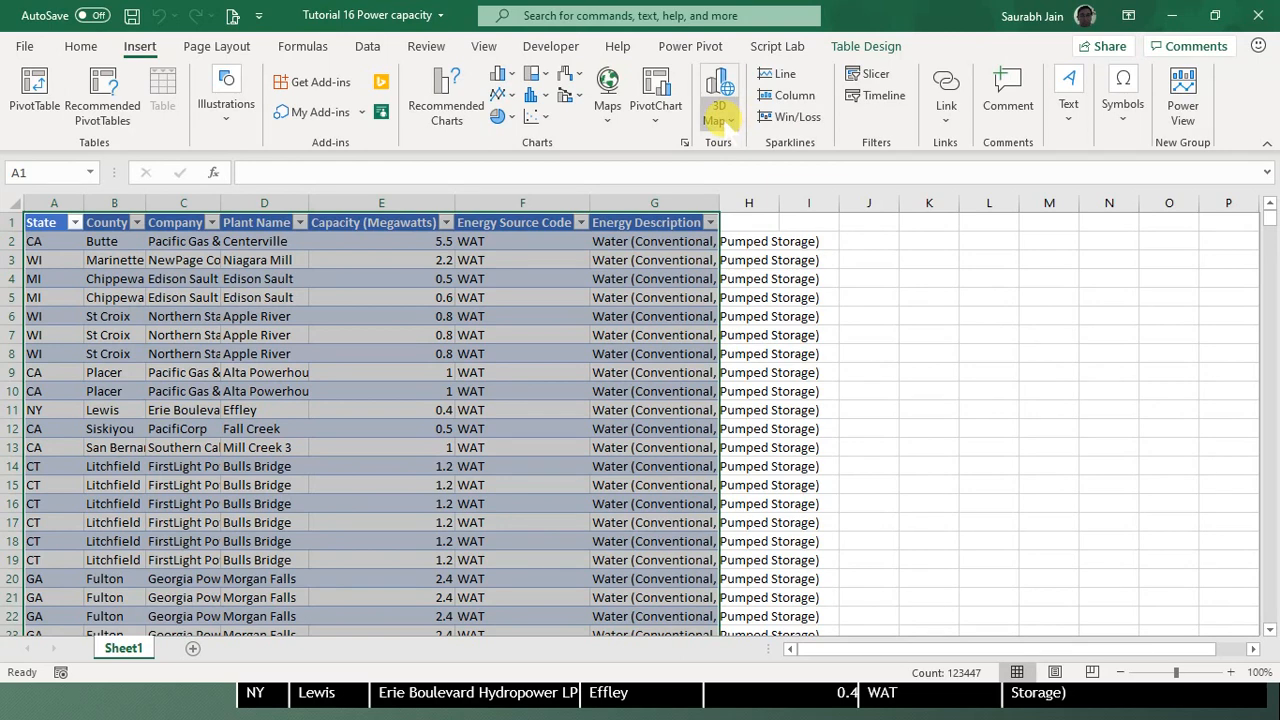
pyautogui.click(729, 116)
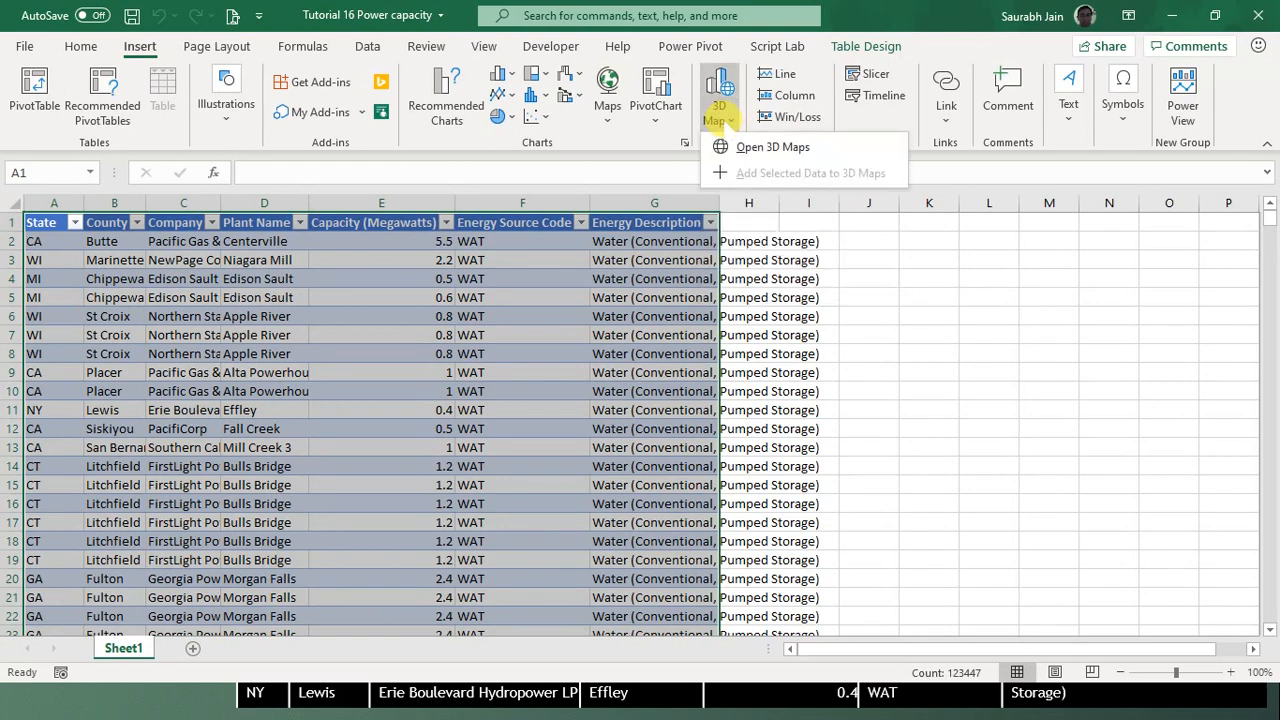
pyautogui.click(818, 148)
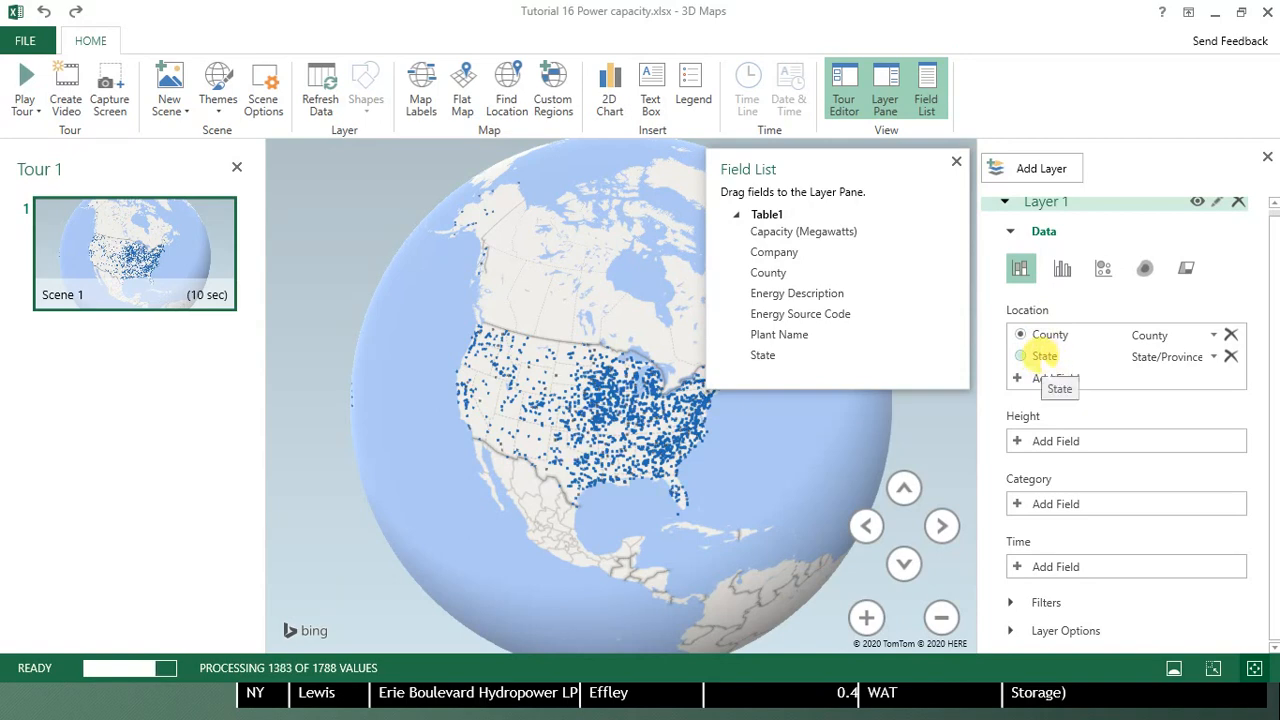
pyautogui.click(1045, 356)
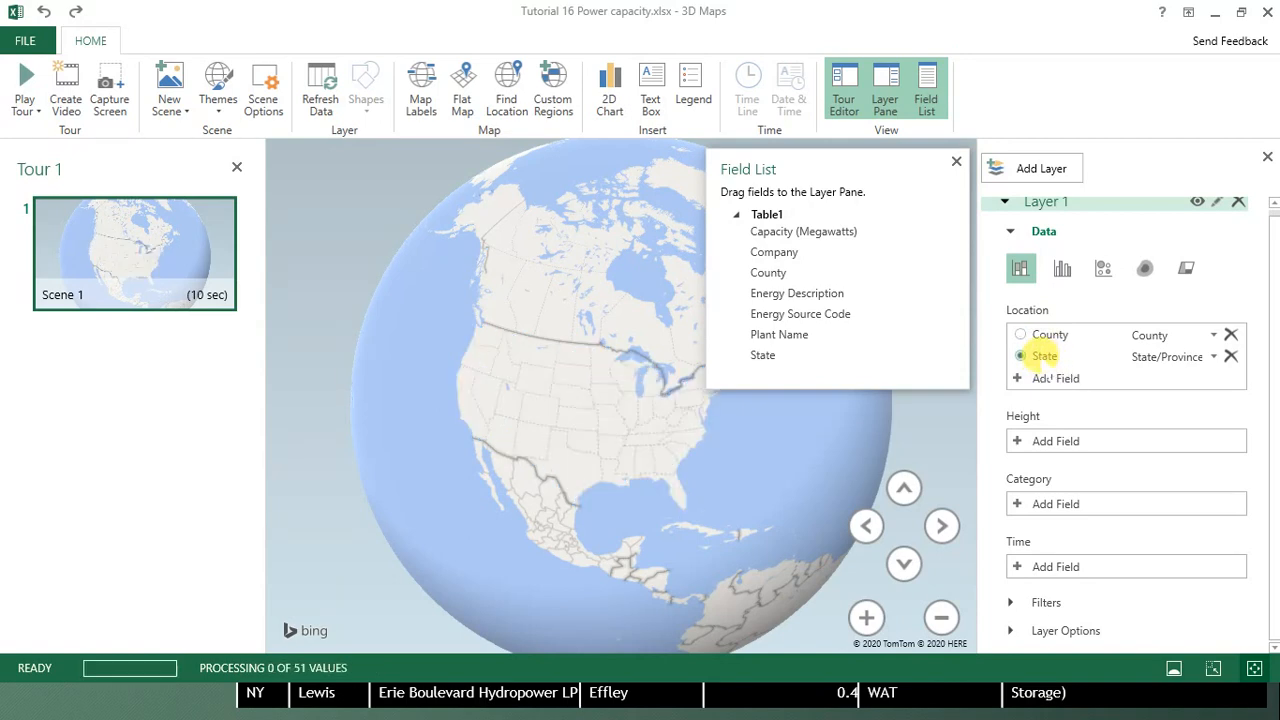
# Set Layer 1's height to Capacity (Megawatts) and its category to Energy Description.
pyautogui.click(1064, 377)
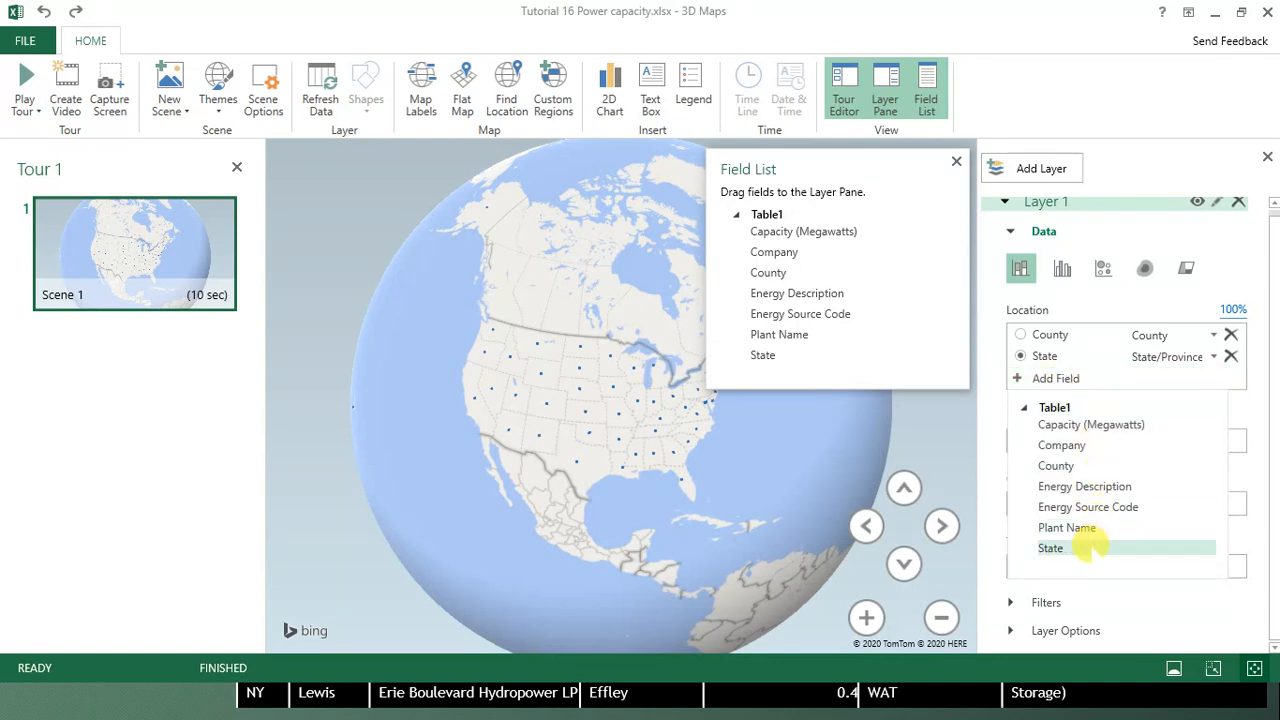
pyautogui.click(1088, 547)
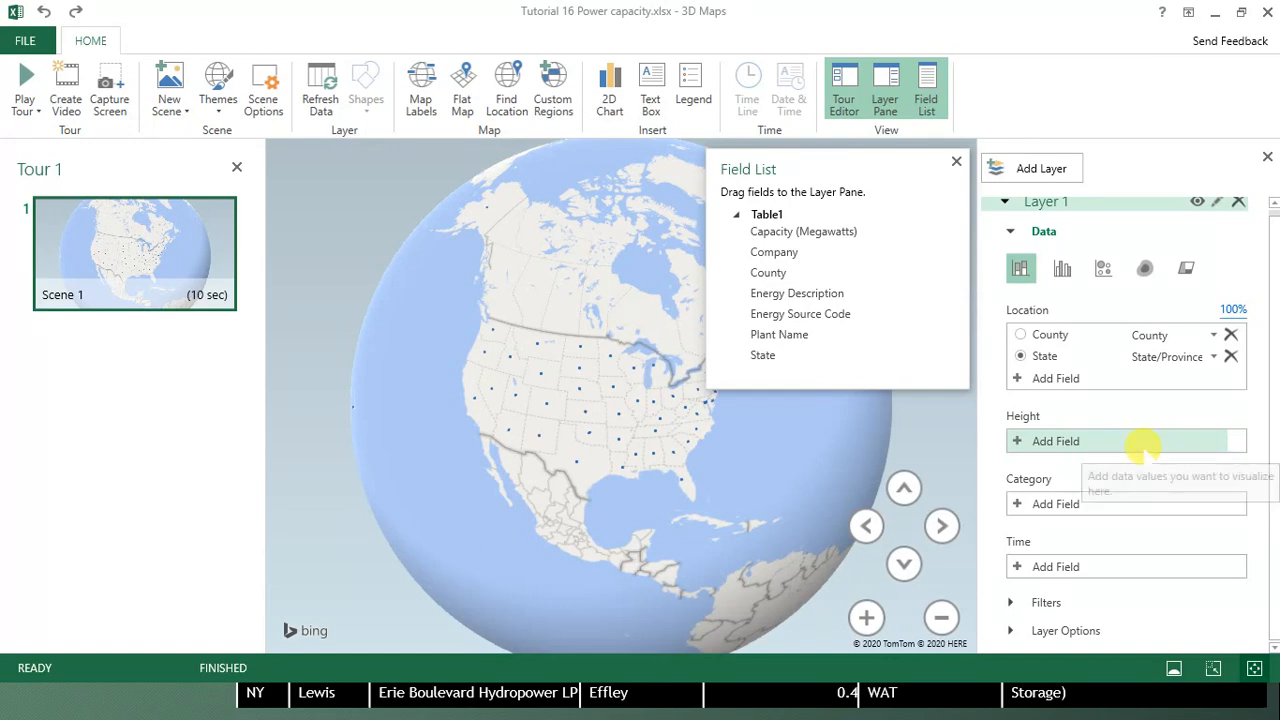
pyautogui.click(1144, 445)
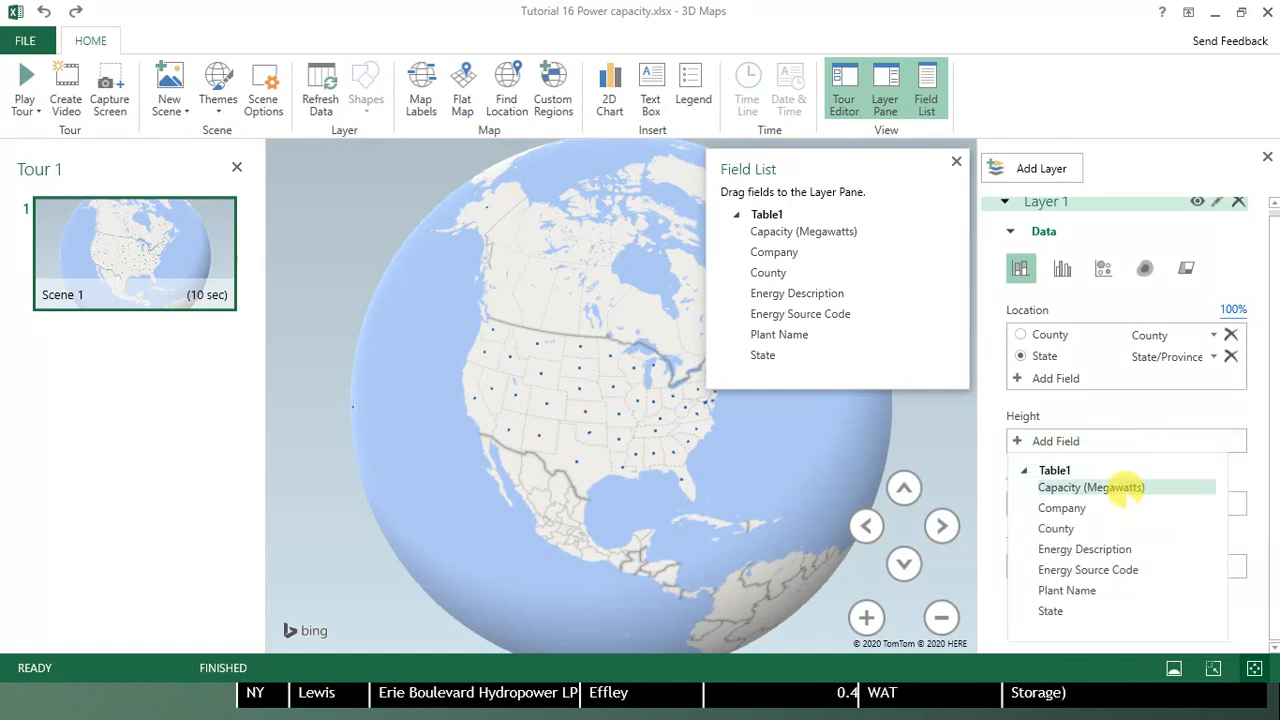
pyautogui.click(1124, 488)
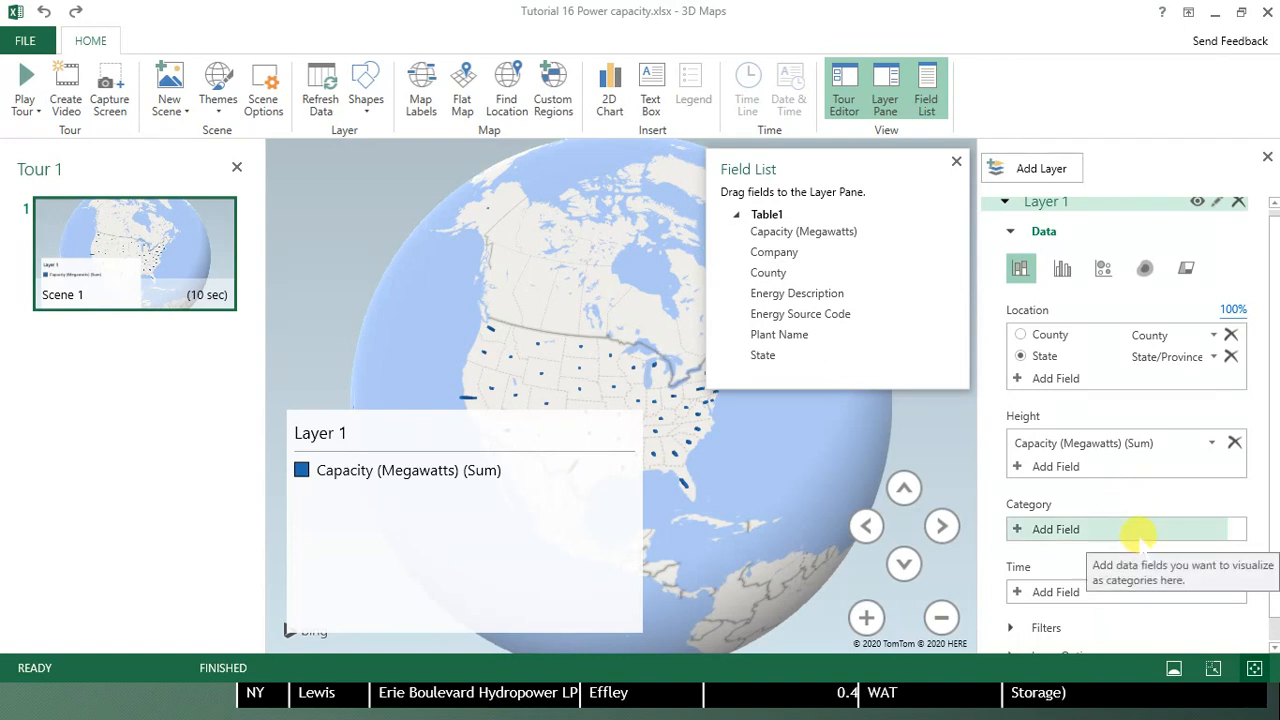
pyautogui.click(1140, 533)
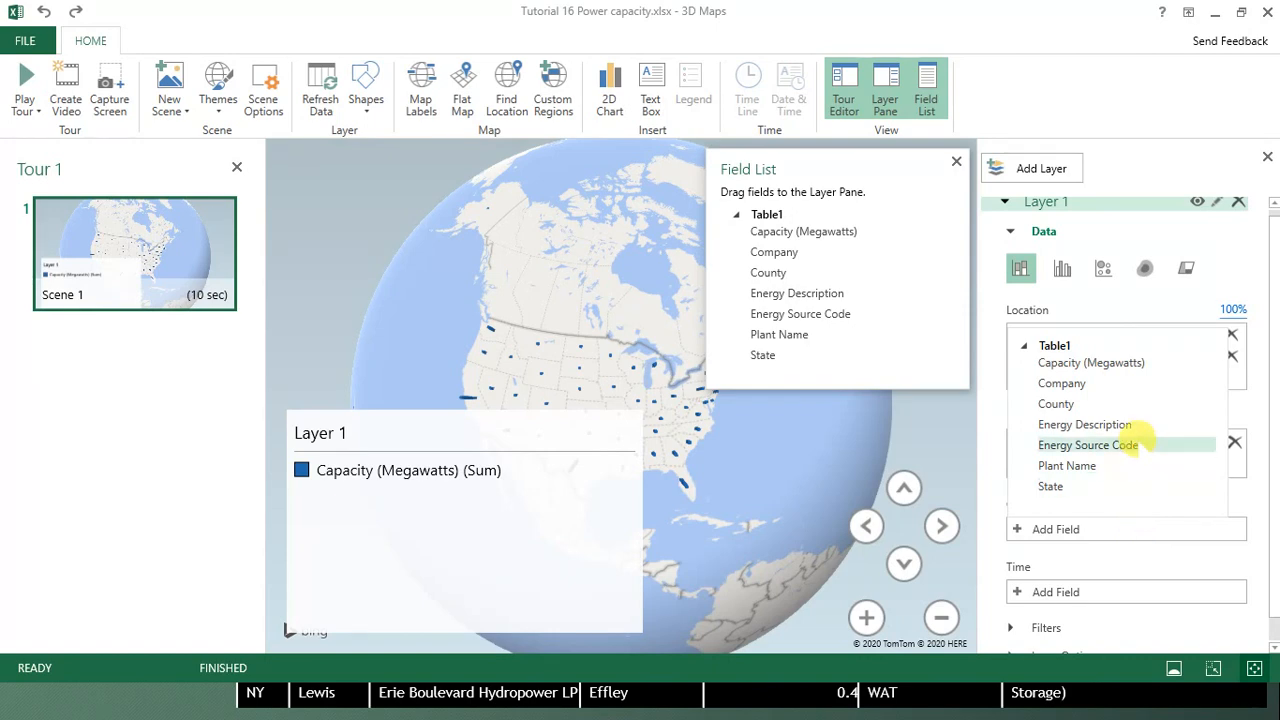
pyautogui.click(1131, 423)
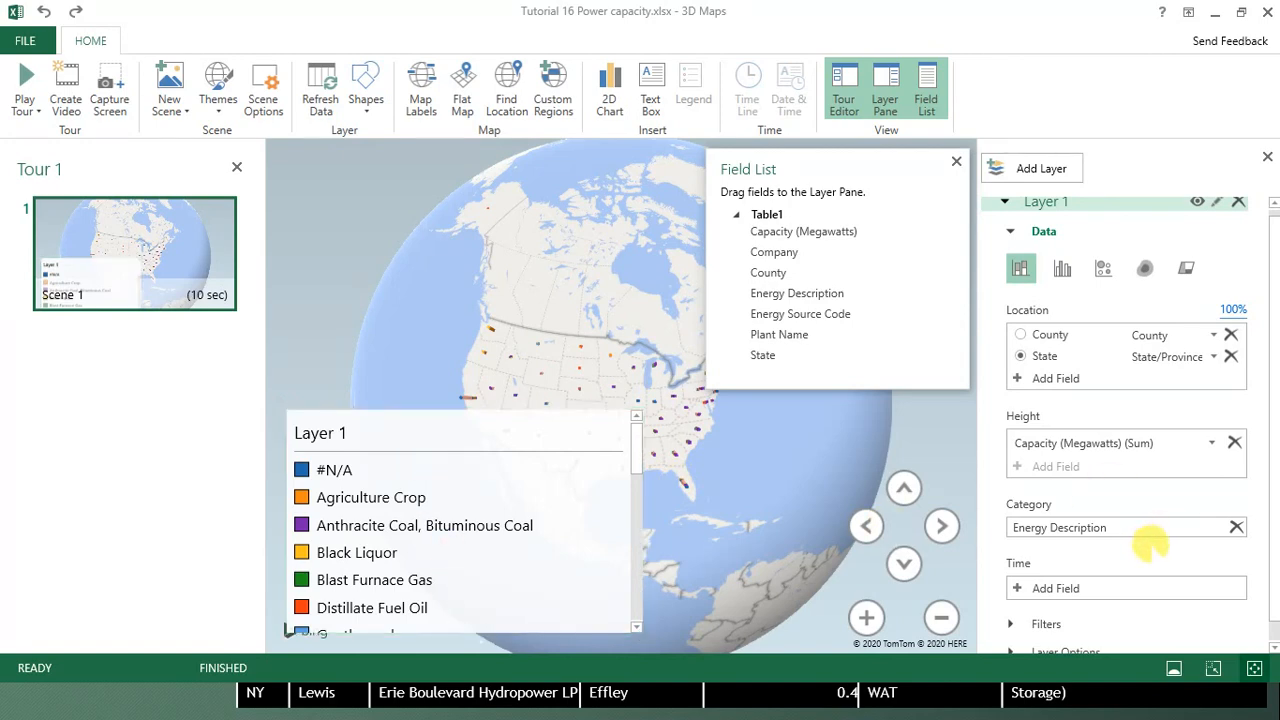
pyautogui.scroll(-1, 1151, 547)
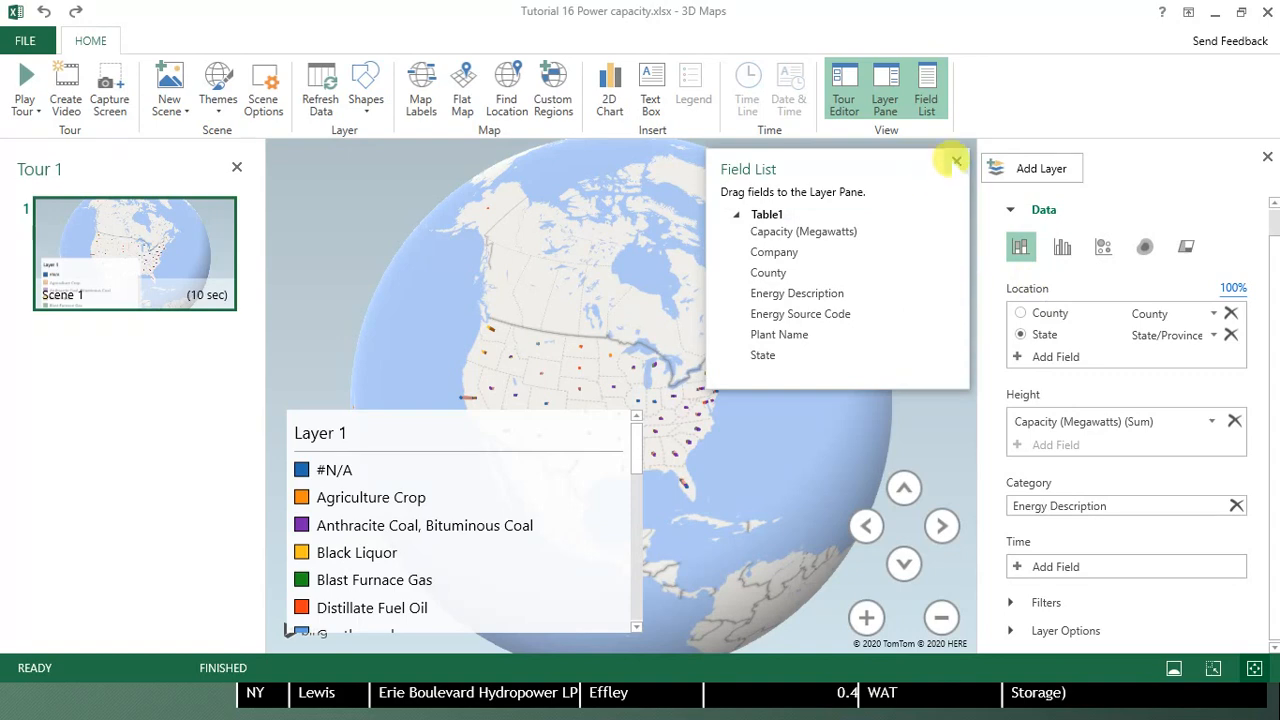
# Close the field list and shrink the Layer 1 legend, placing it in the lower-left corner of the map.
pyautogui.click(956, 160)
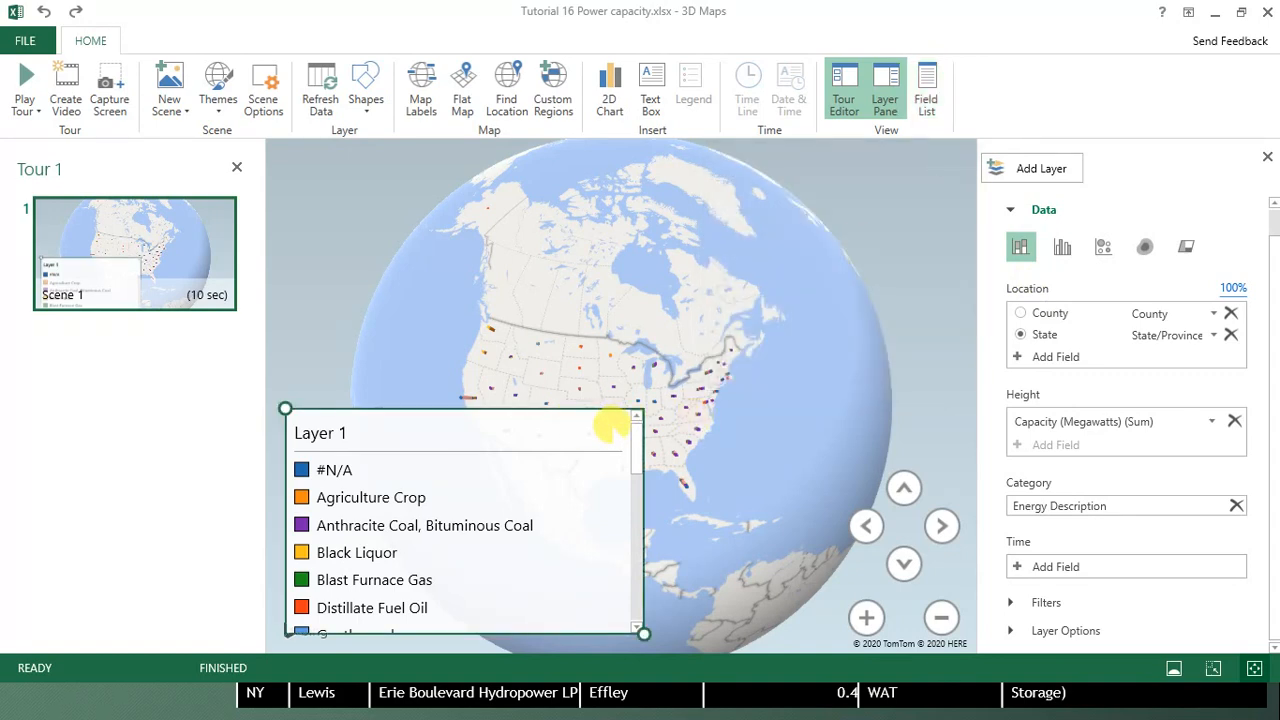
pyautogui.moveTo(611, 424); pyautogui.dragTo(457, 591)
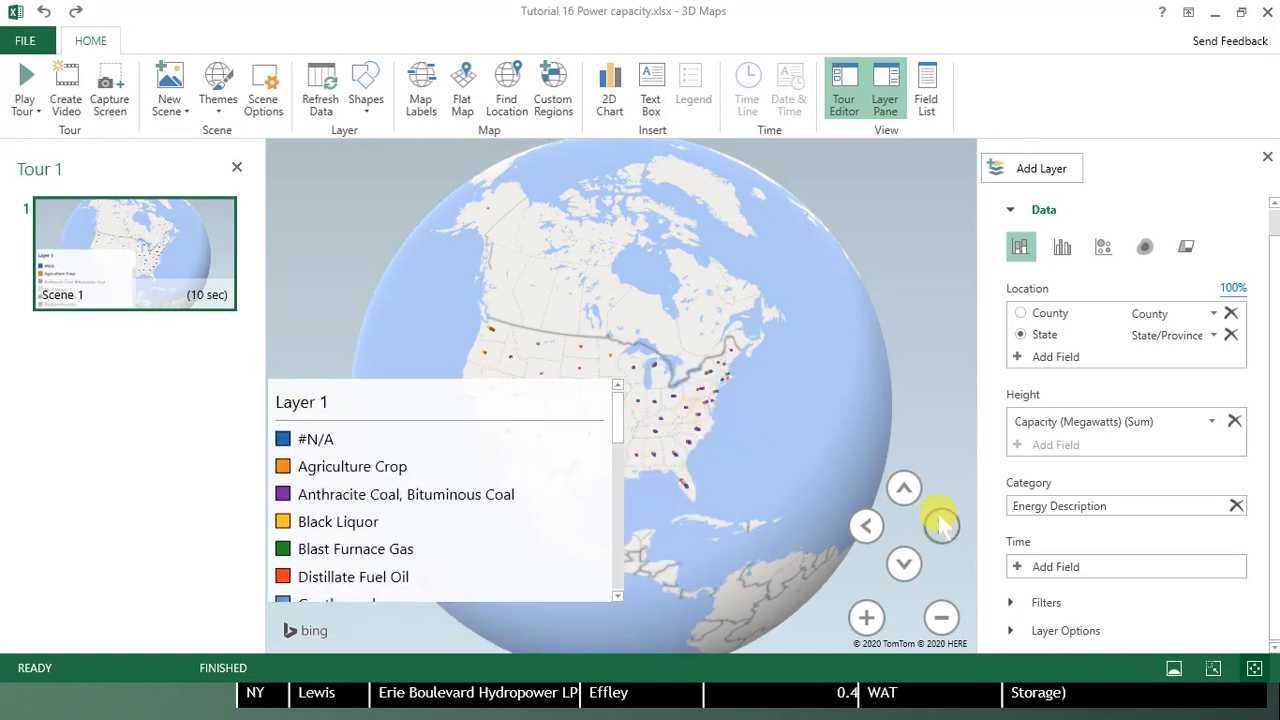
pyautogui.click(866, 617)
pyautogui.click(866, 618)
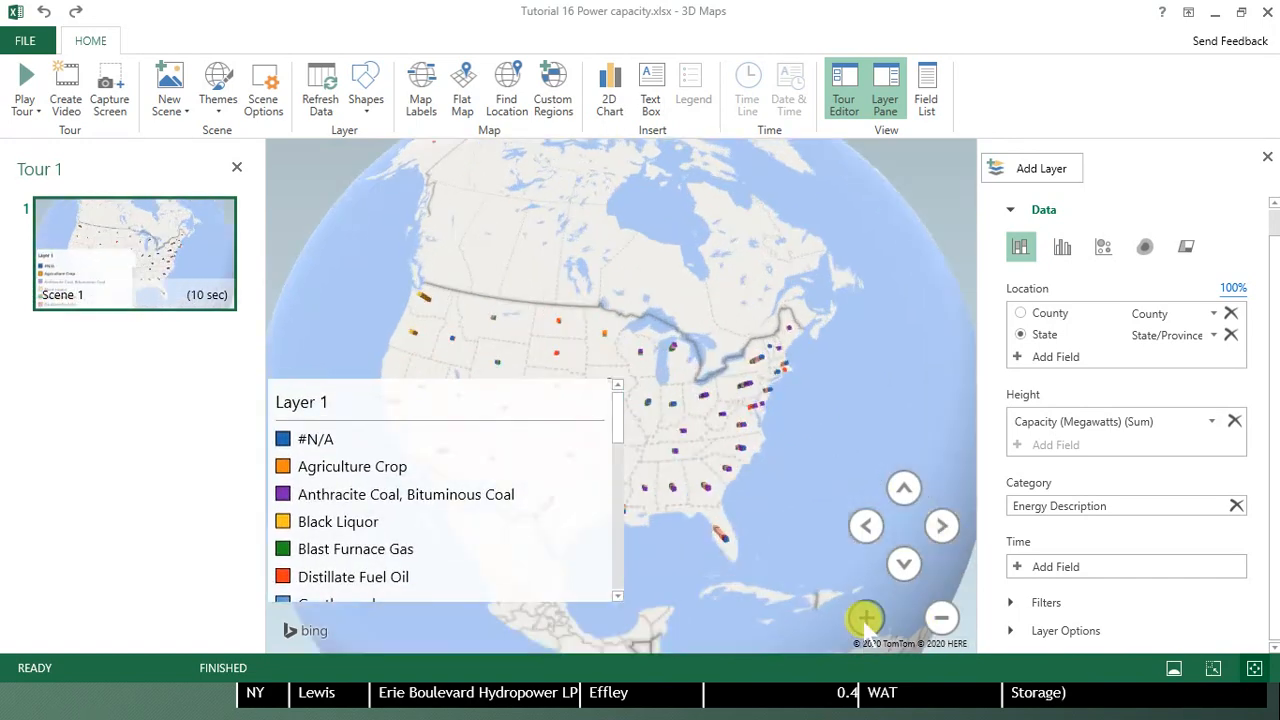
pyautogui.click(866, 619)
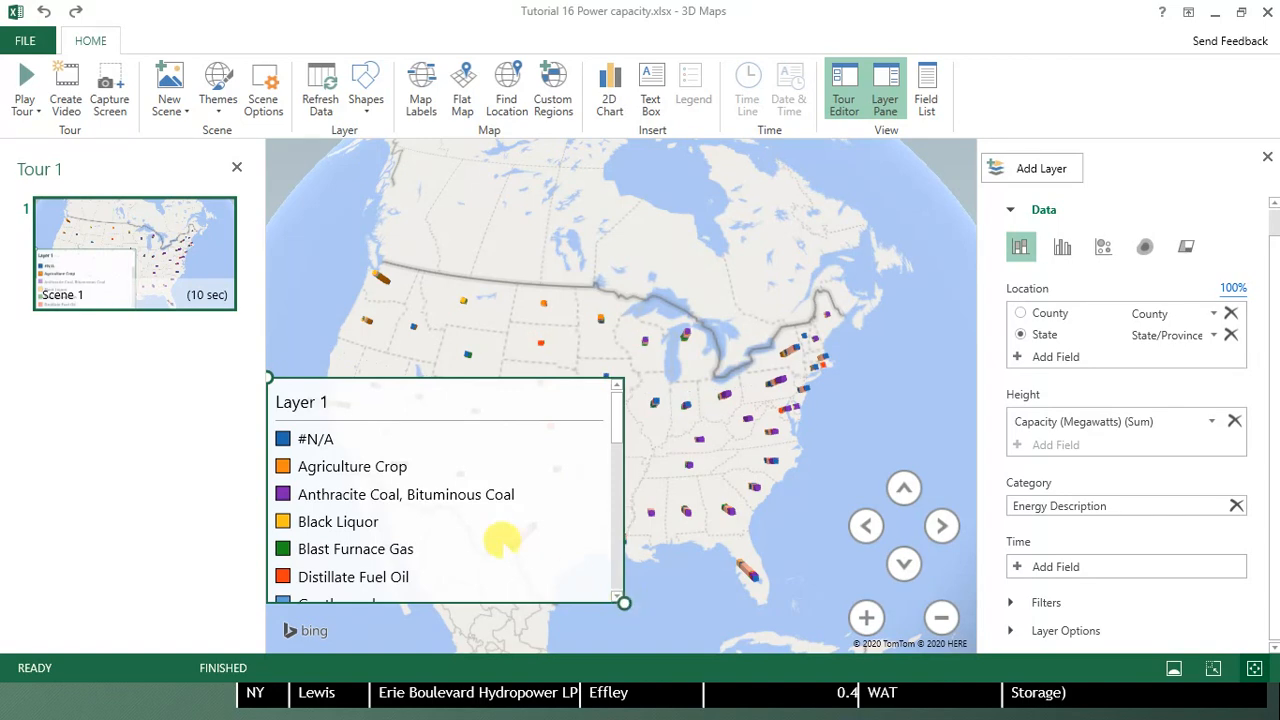
pyautogui.moveTo(502, 540); pyautogui.dragTo(430, 505)
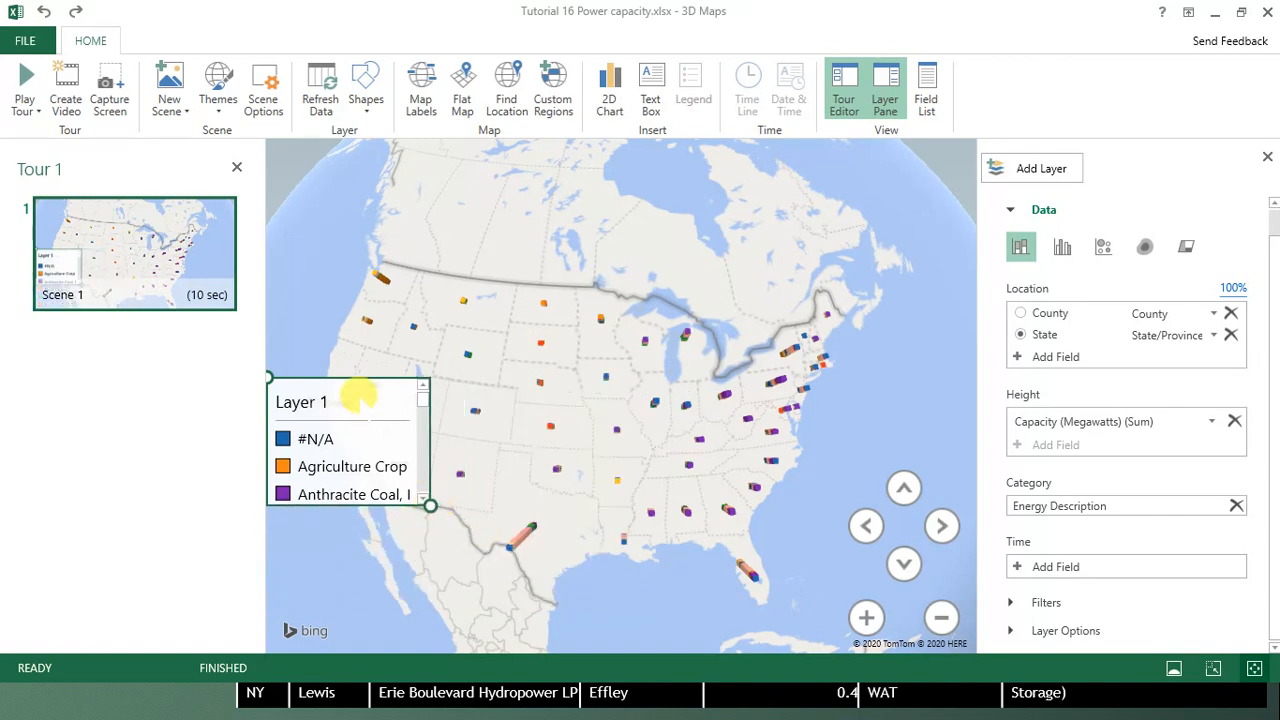
pyautogui.moveTo(358, 398); pyautogui.dragTo(363, 540)
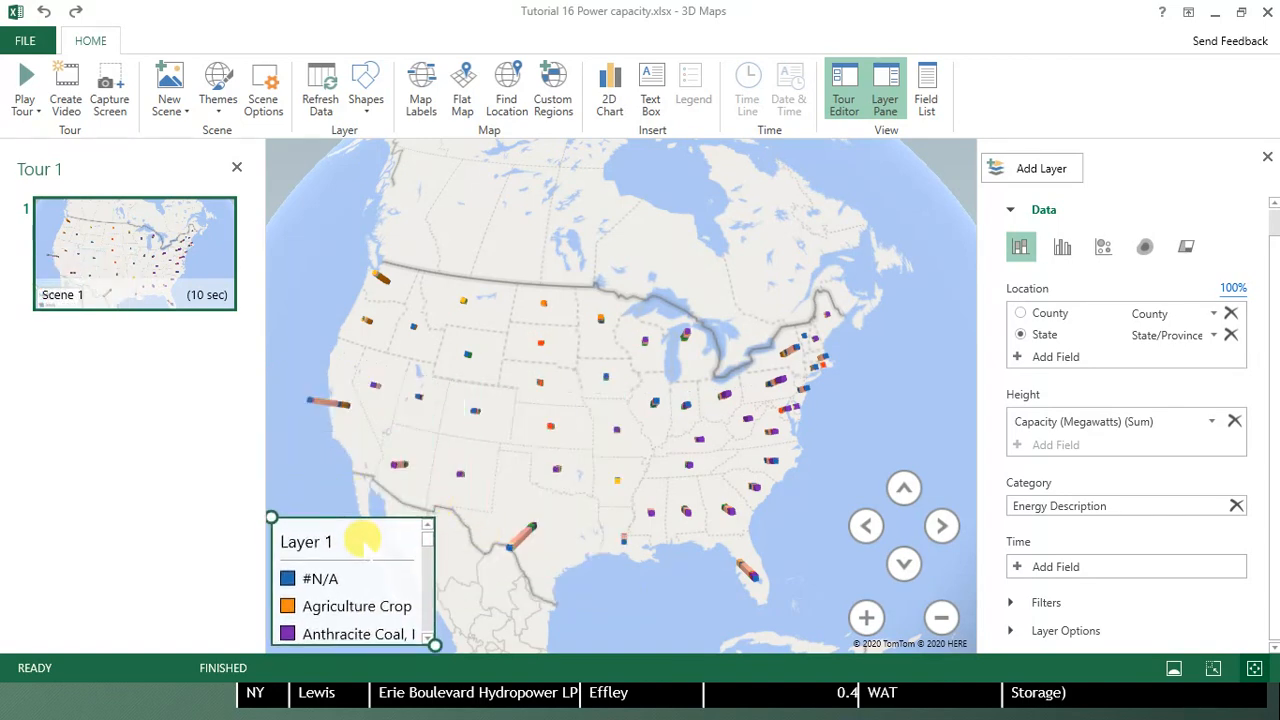
# Examine the stacked capacity columns across the US states on the globe, from close range and from far out.
pyautogui.click(868, 618)
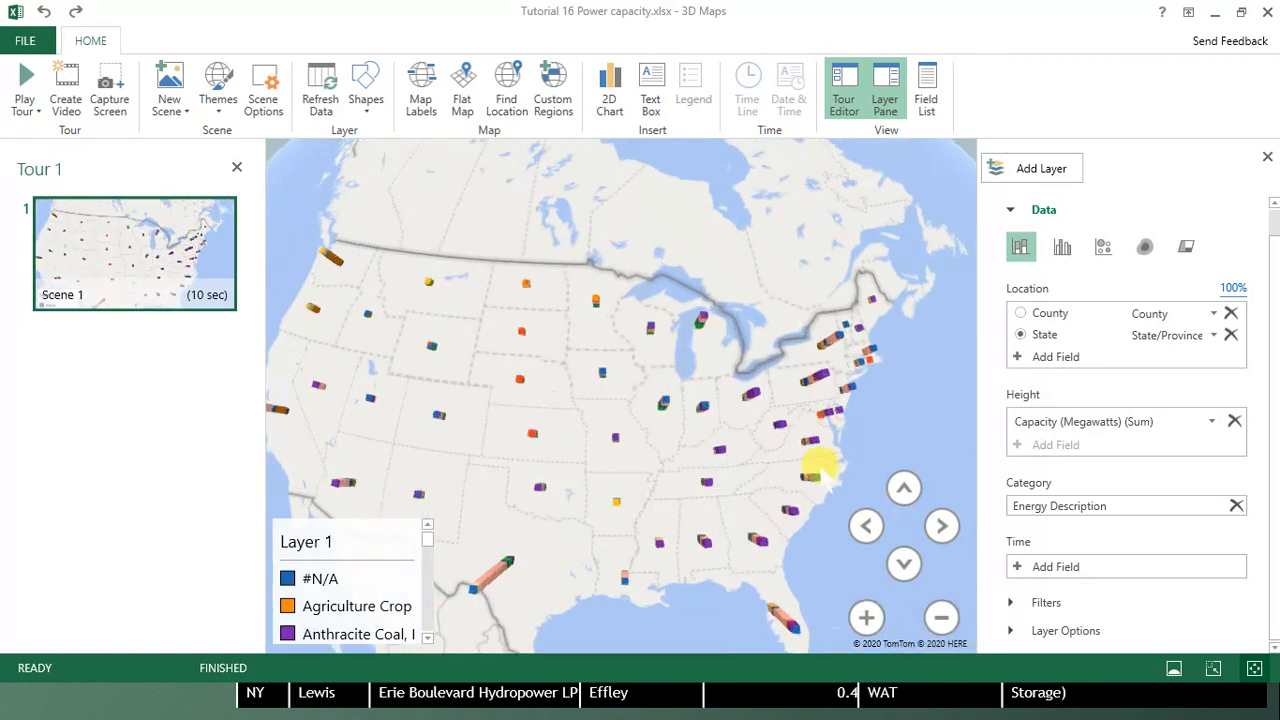
pyautogui.click(868, 618)
pyautogui.click(868, 618)
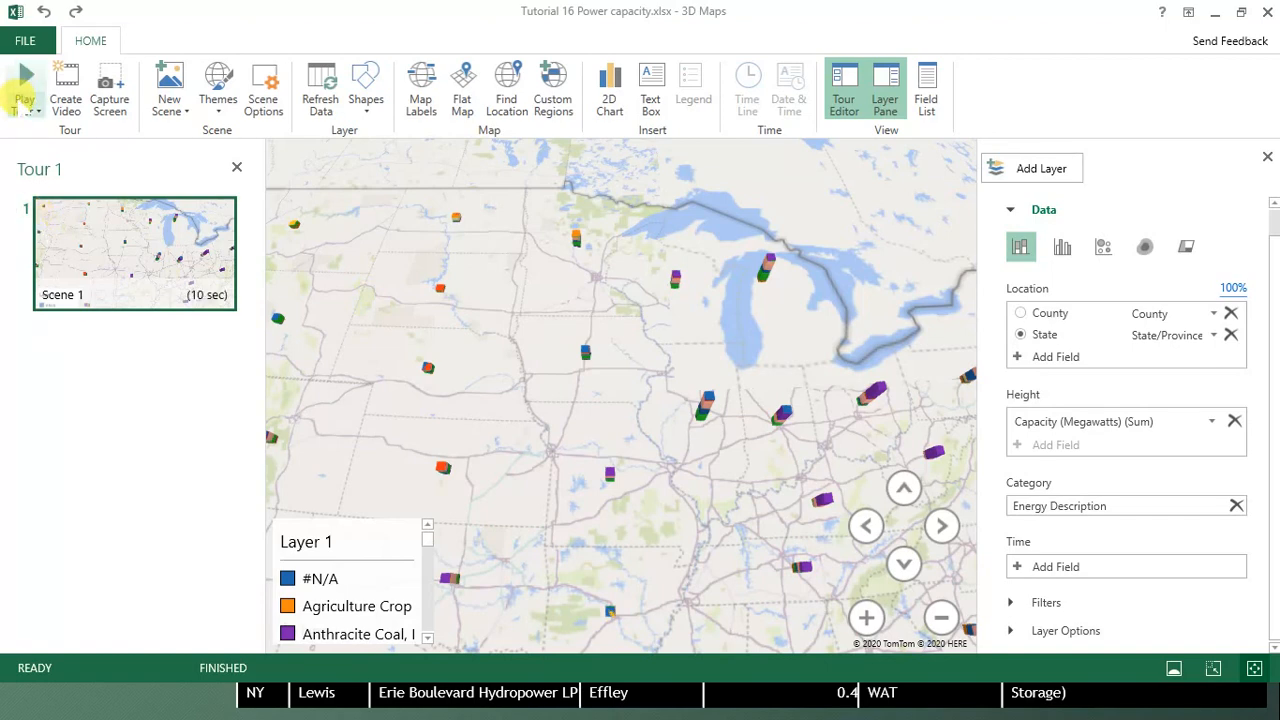
pyautogui.click(22, 106)
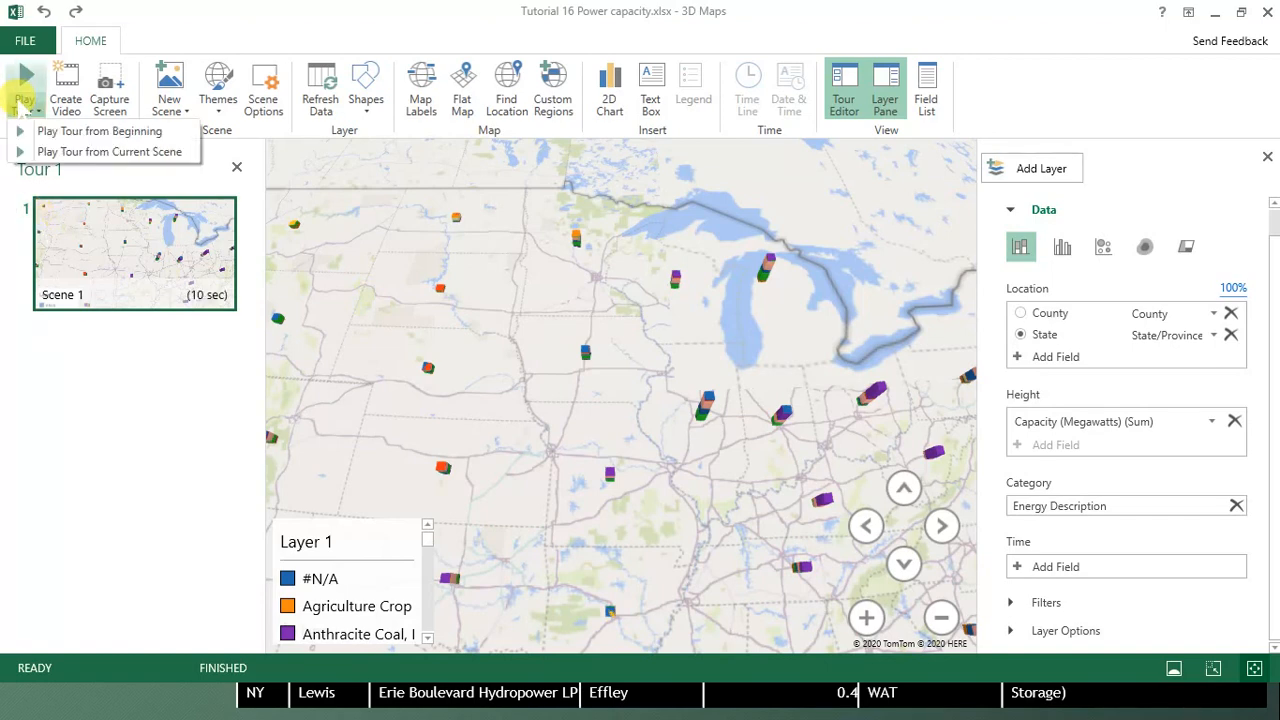
pyautogui.click(22, 104)
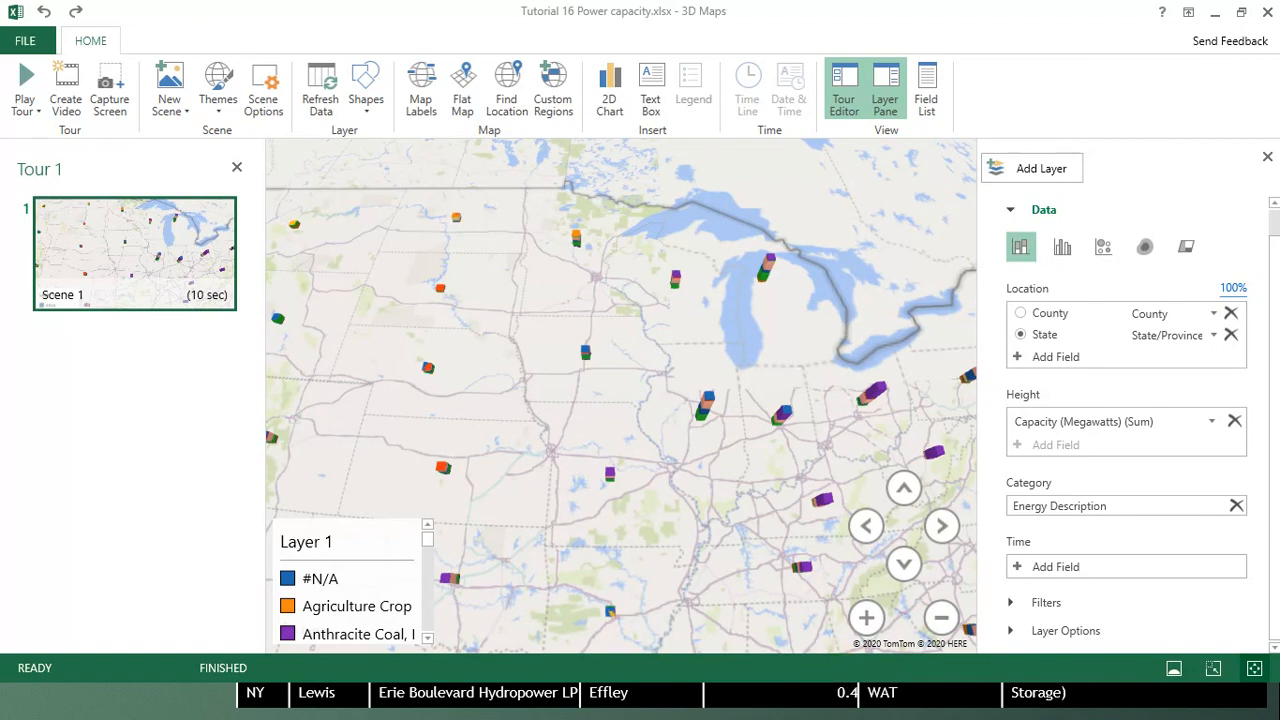
pyautogui.click(941, 617)
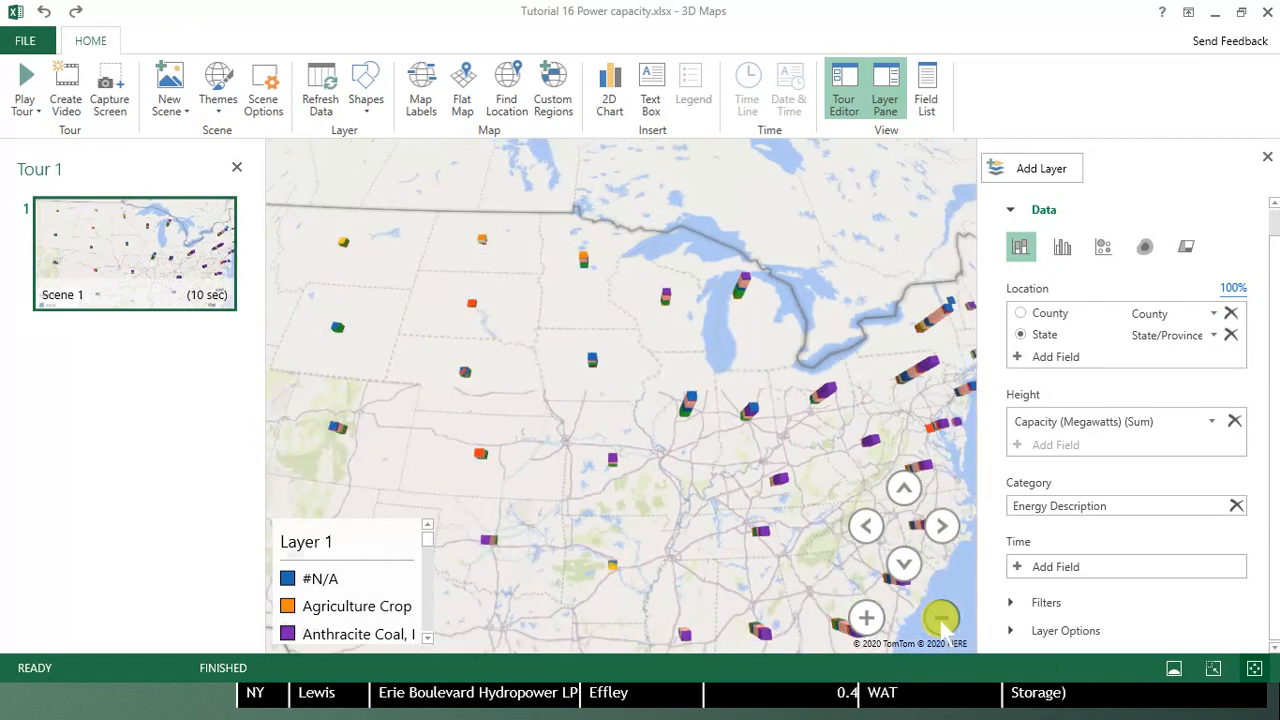
pyautogui.click(866, 617)
pyautogui.click(941, 617)
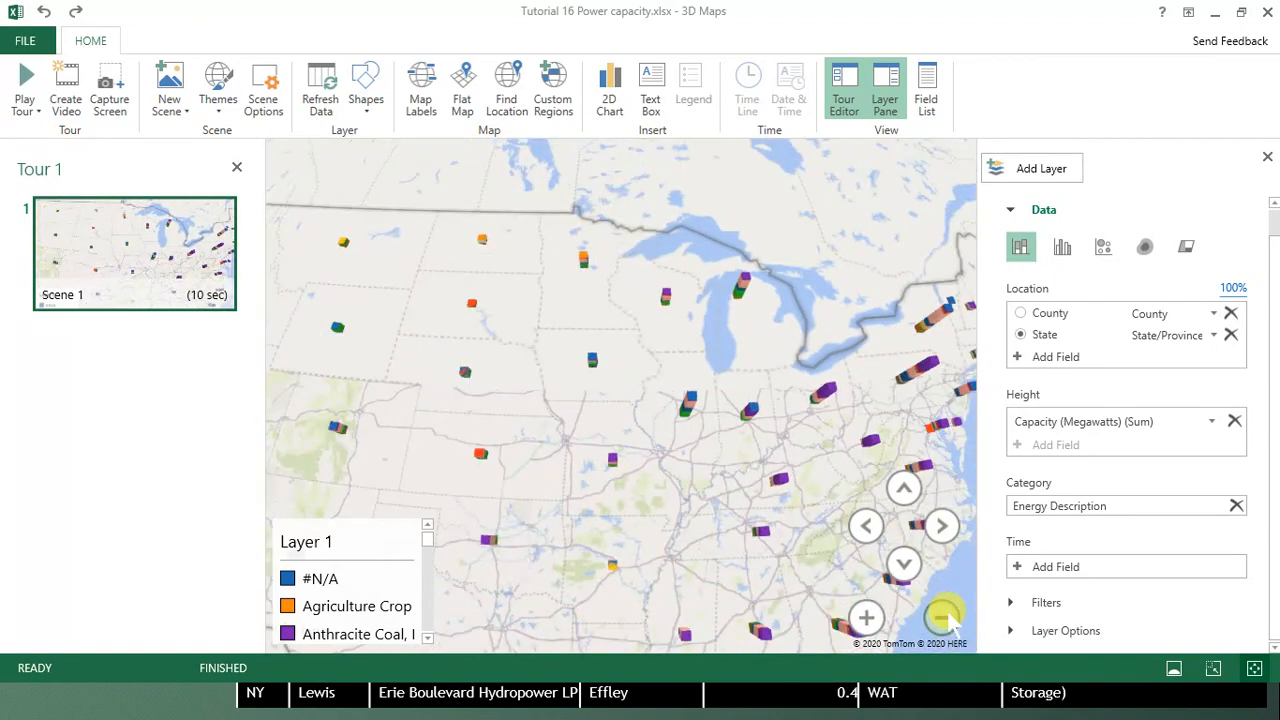
pyautogui.click(941, 617)
pyautogui.click(941, 617)
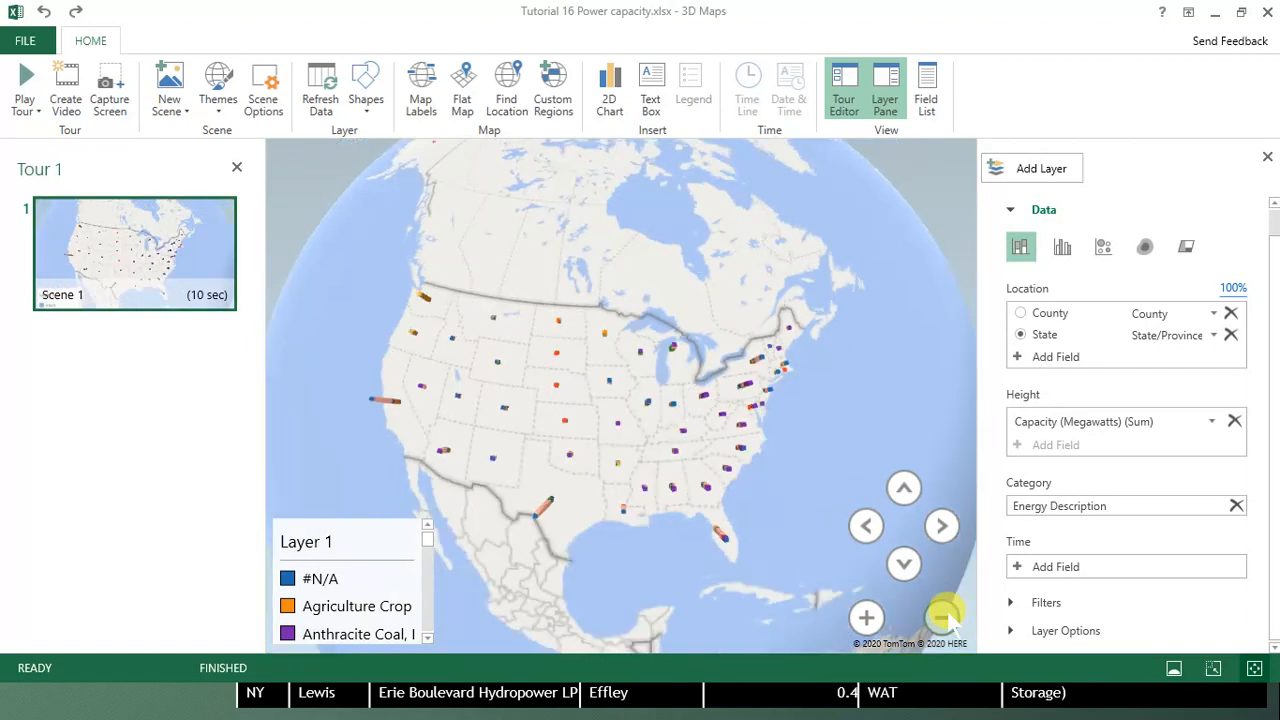
pyautogui.click(941, 617)
pyautogui.click(941, 617)
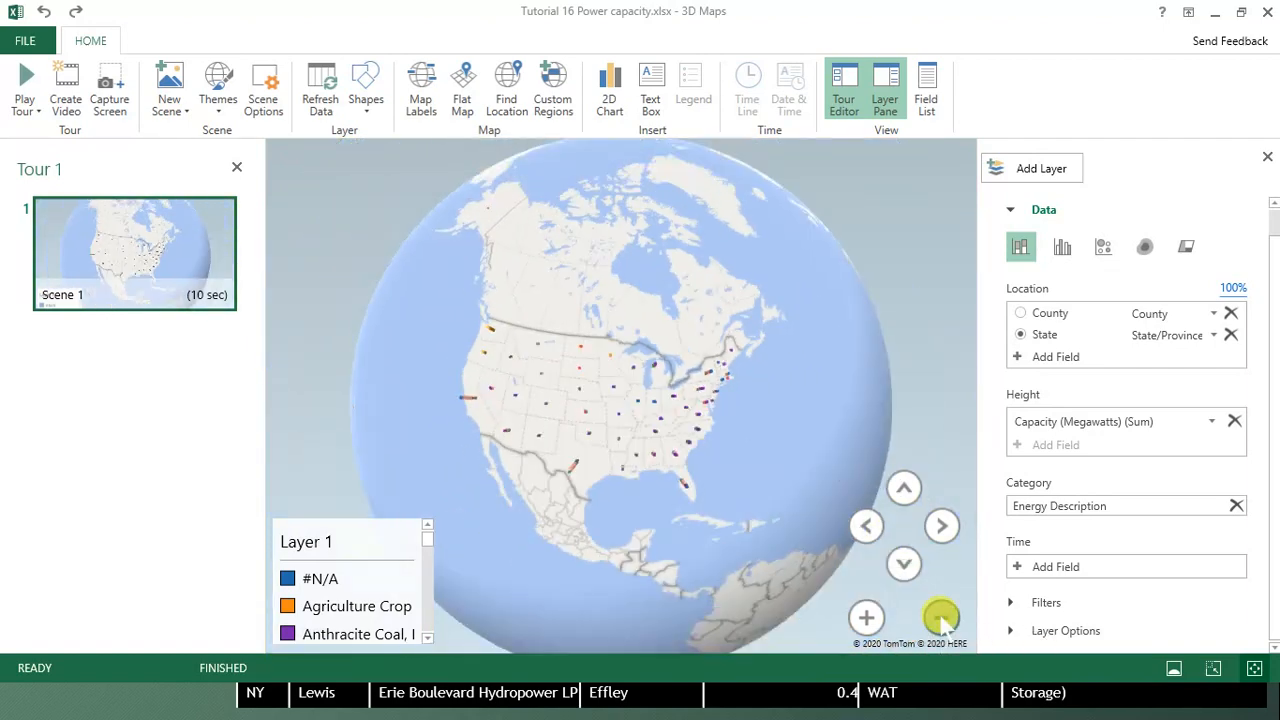
pyautogui.click(941, 617)
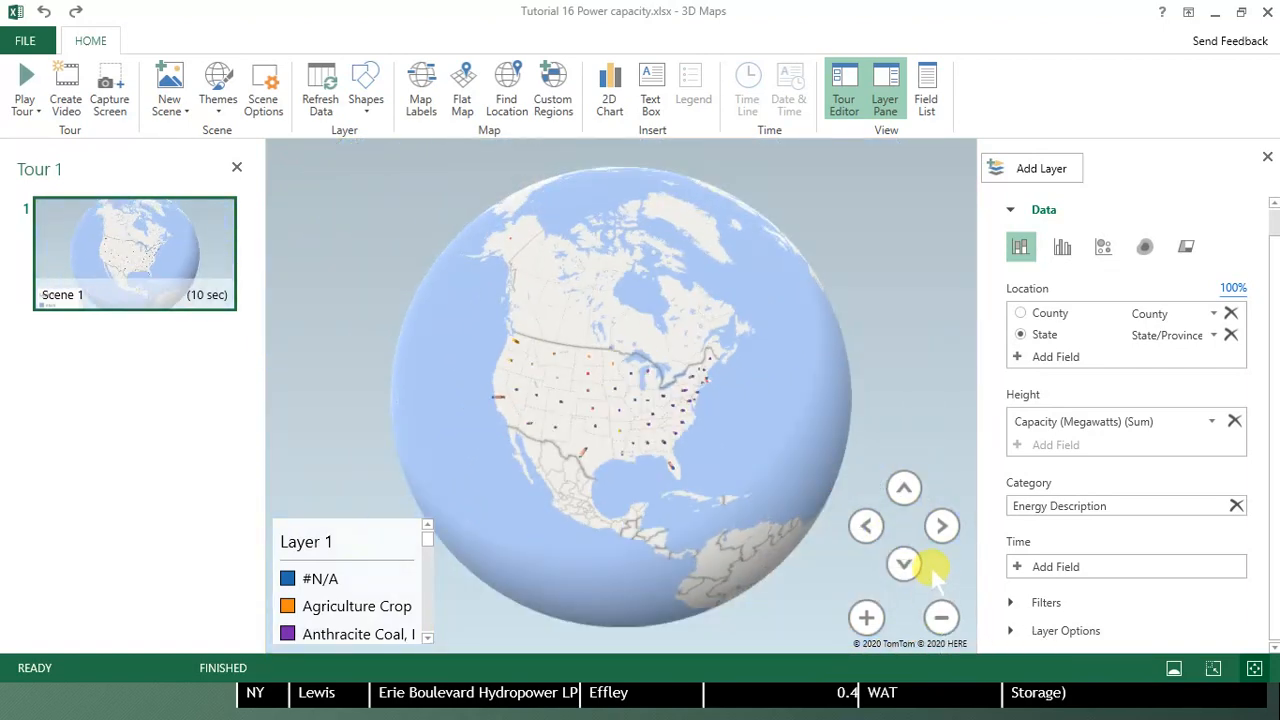
# Show the power capacity columns for the United States on a flat map instead of the globe.
pyautogui.click(866, 617)
pyautogui.click(866, 617)
pyautogui.click(866, 617)
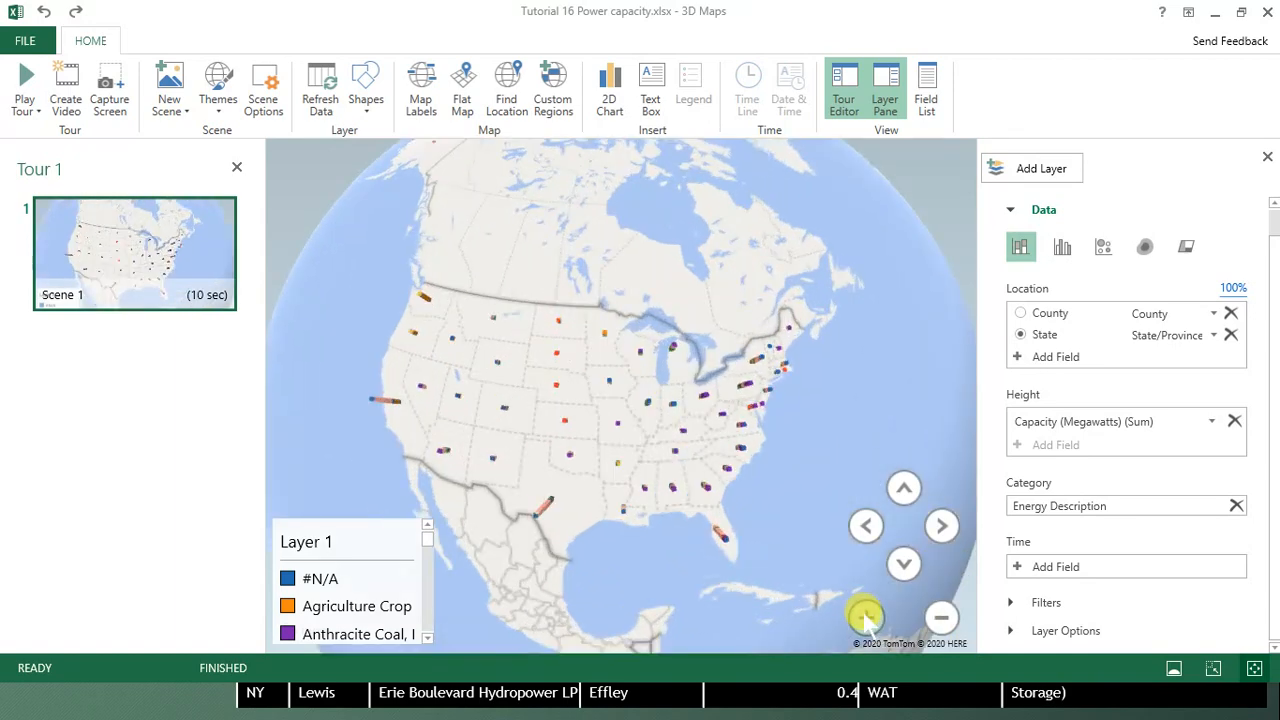
pyautogui.click(866, 617)
pyautogui.click(866, 617)
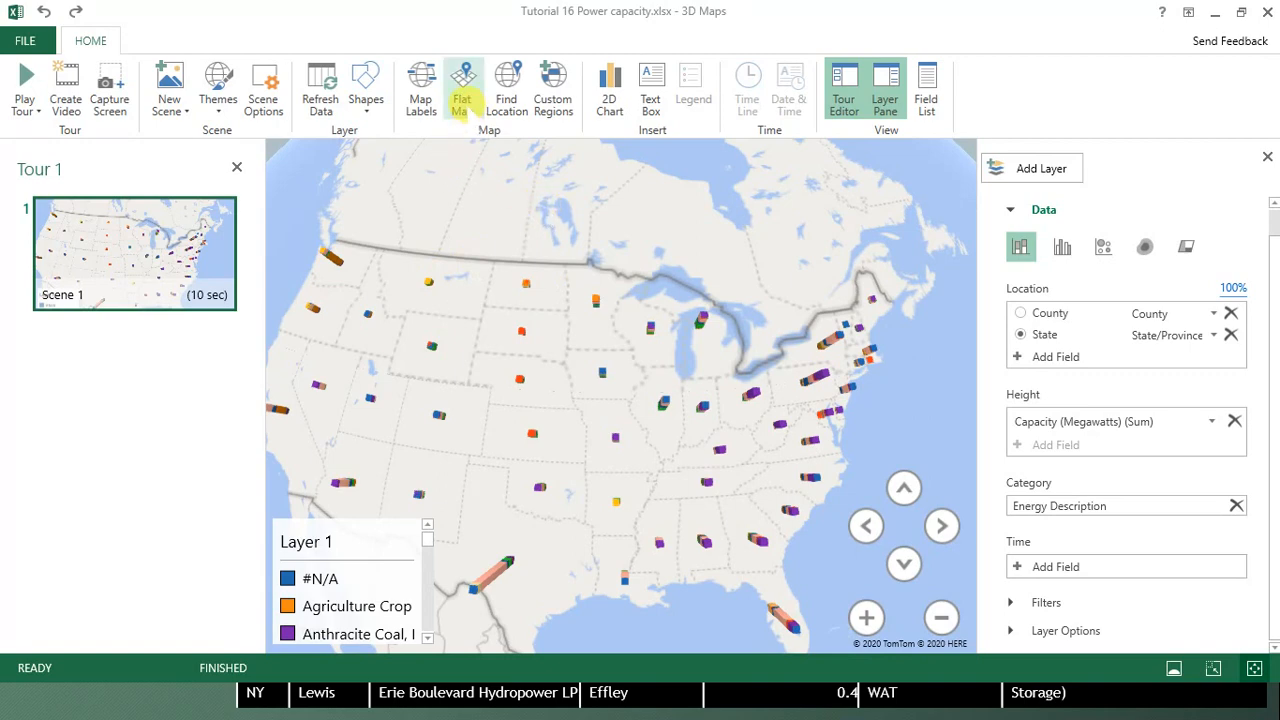
pyautogui.click(463, 100)
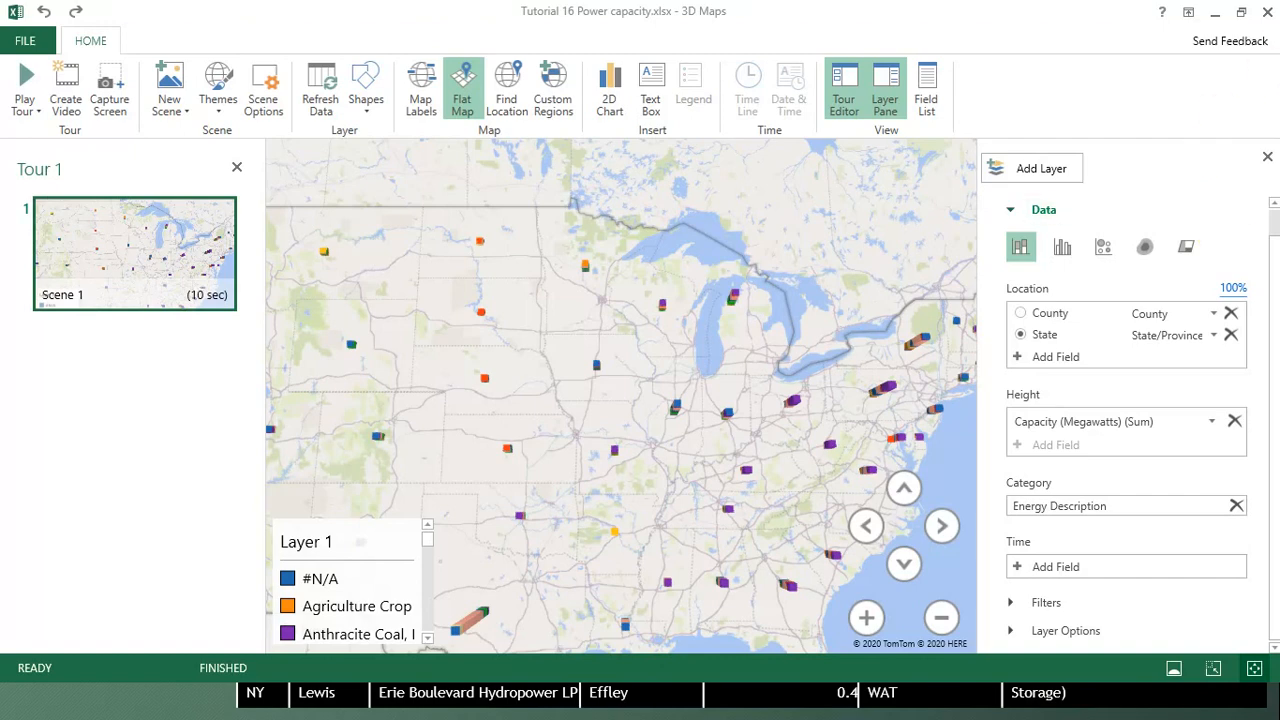
# Close 3D Maps and switch back to the slide show, advancing it to the Make sure slide.
pyautogui.click(1268, 10)
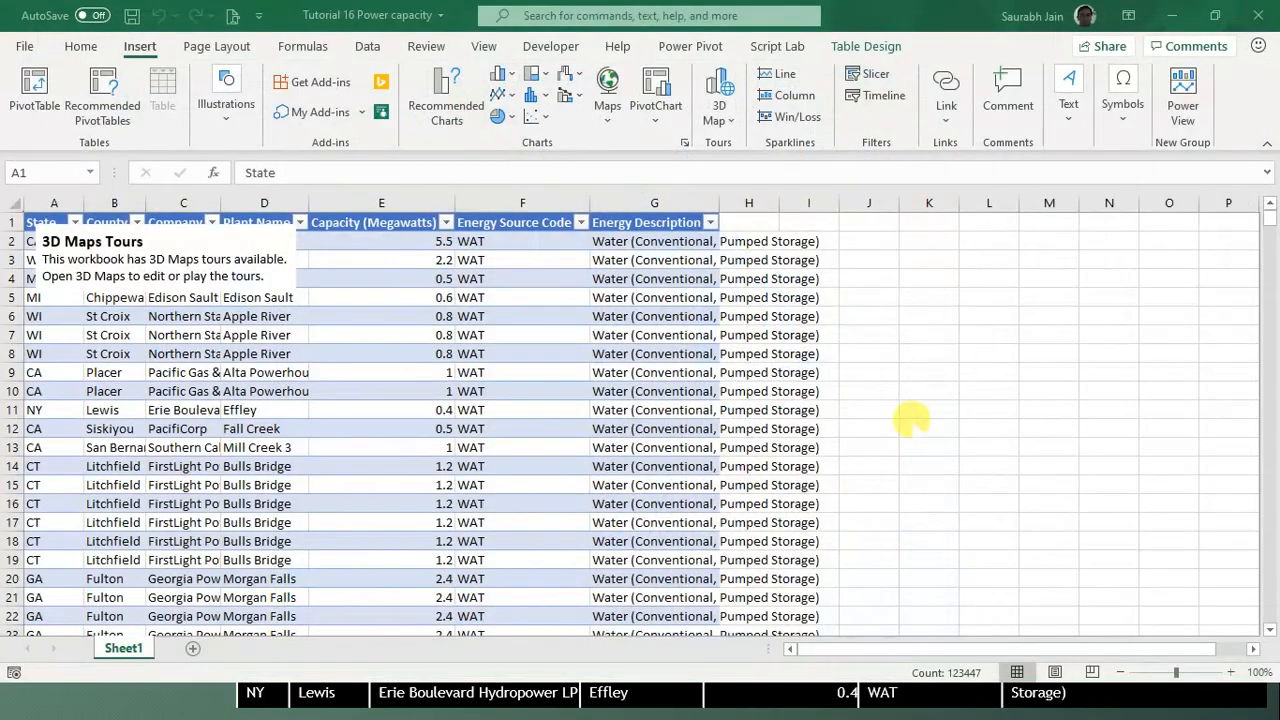
pyautogui.click(762, 688)
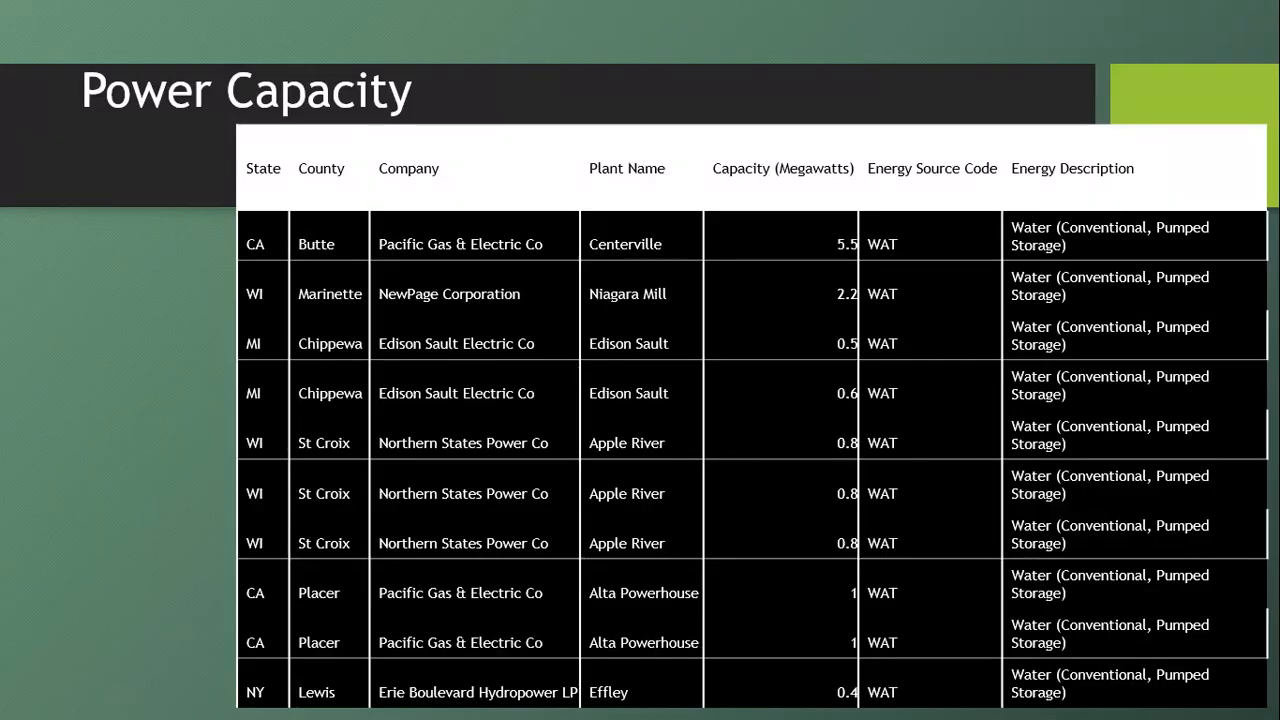
pyautogui.press('Right')
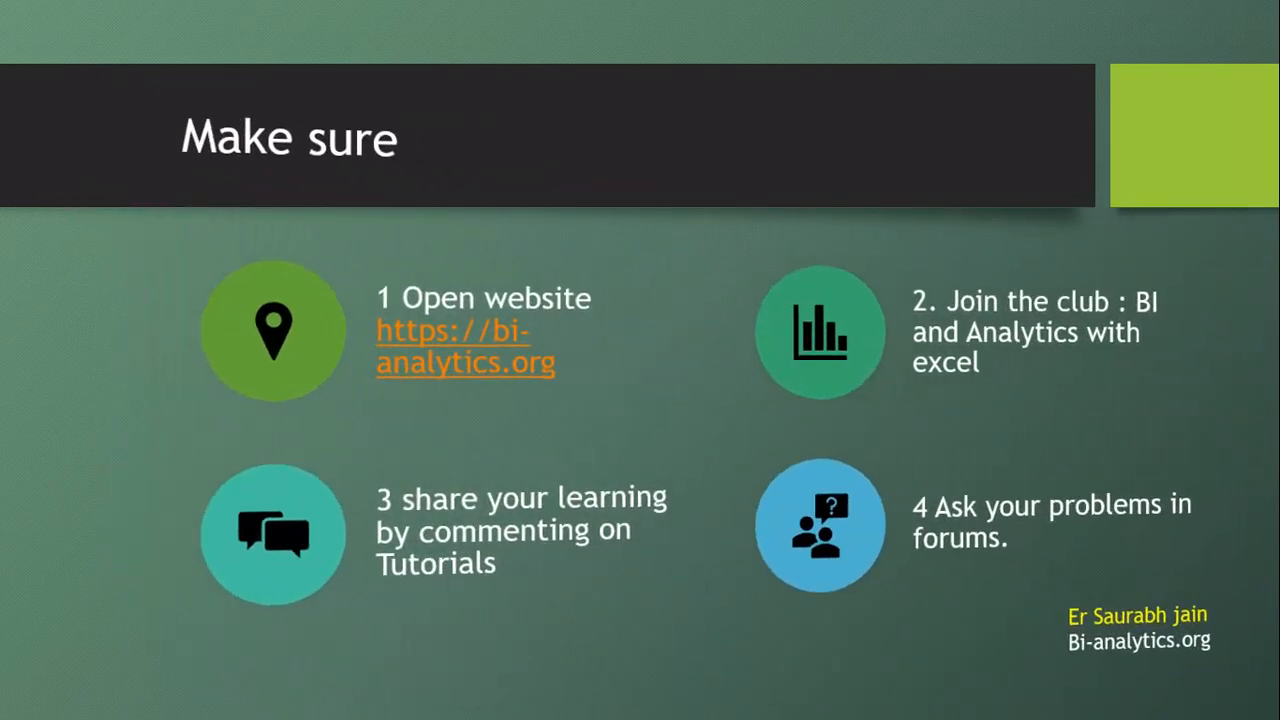